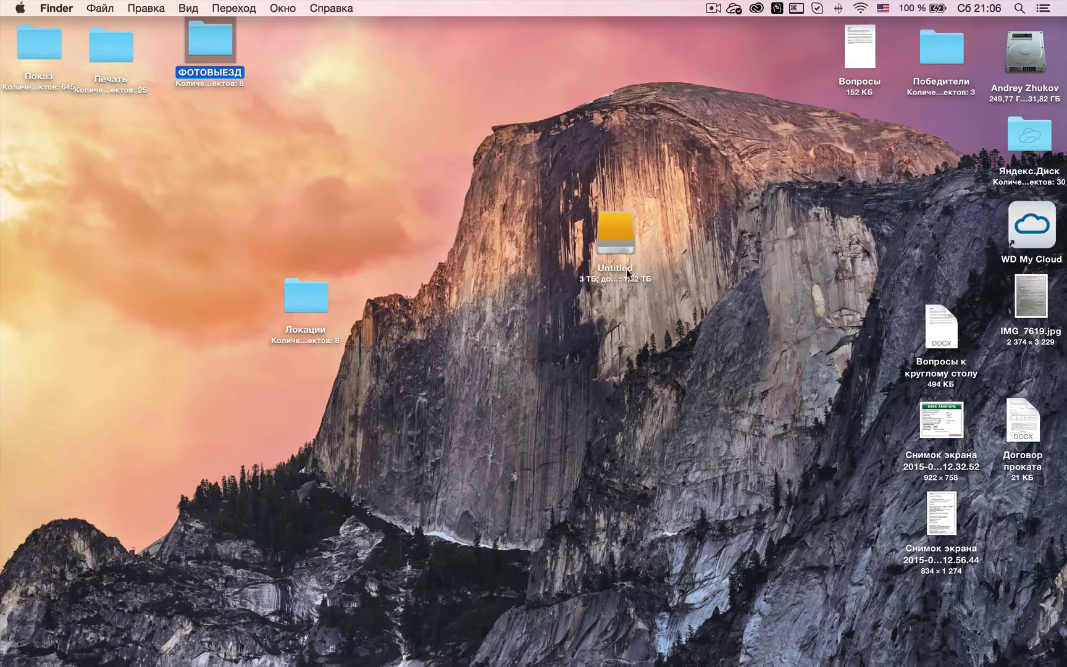
# Open the Untitled drive and select the Stalform MP4 ending in 001 inside 2014-08-07 Санкт-Петербург НСК > GoPro на кране
pyautogui.doubleClick(621, 240)
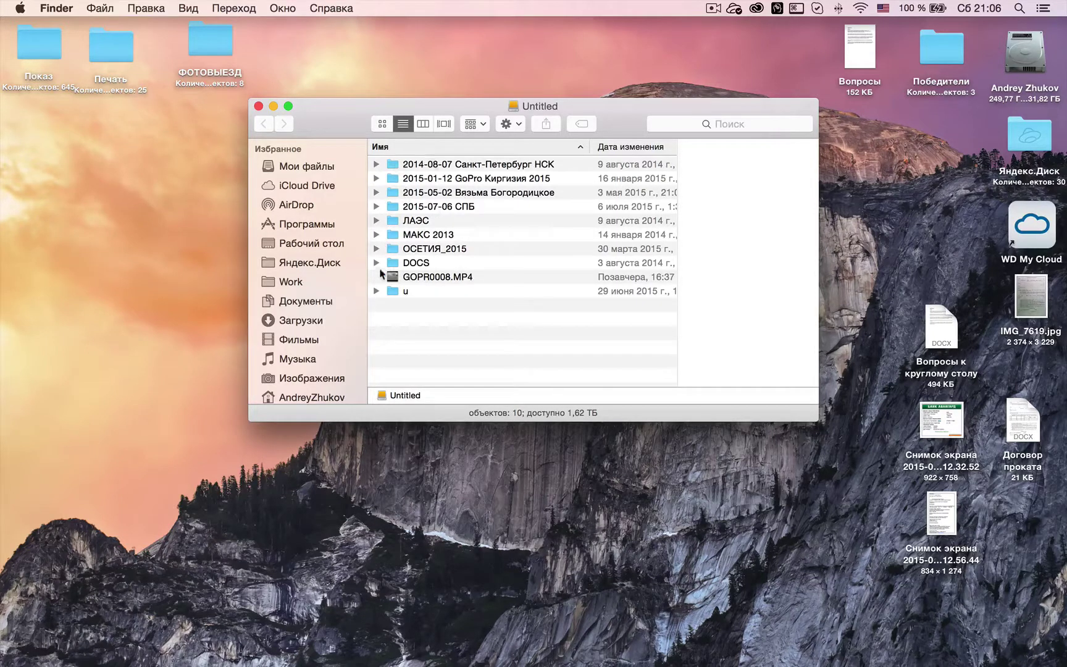
pyautogui.click(376, 249)
pyautogui.click(377, 248)
pyautogui.click(377, 165)
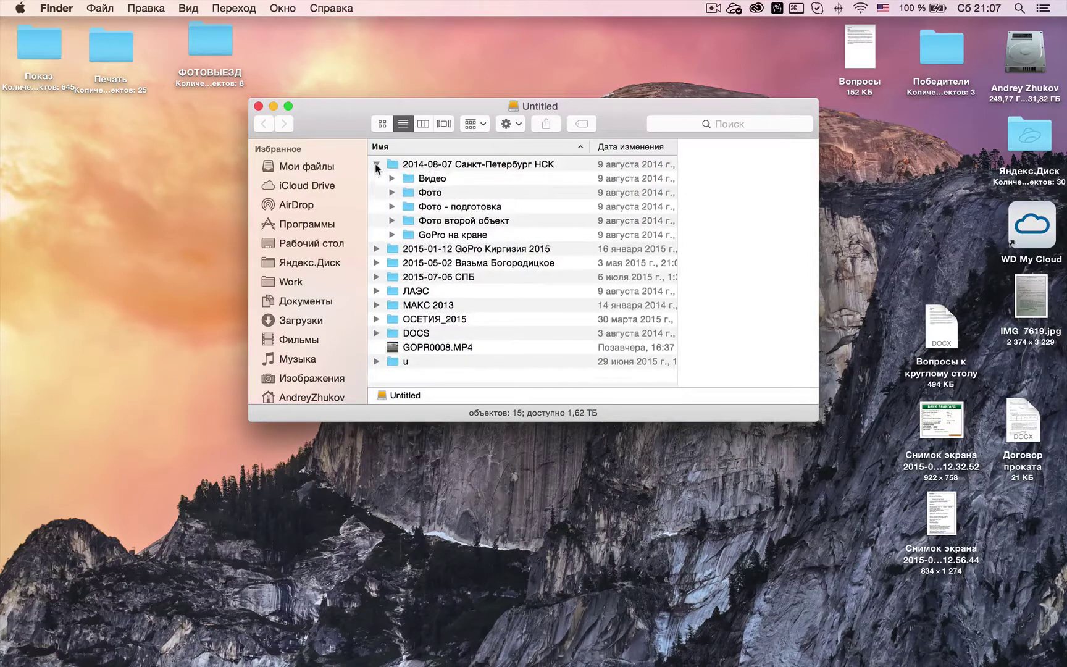
pyautogui.click(393, 235)
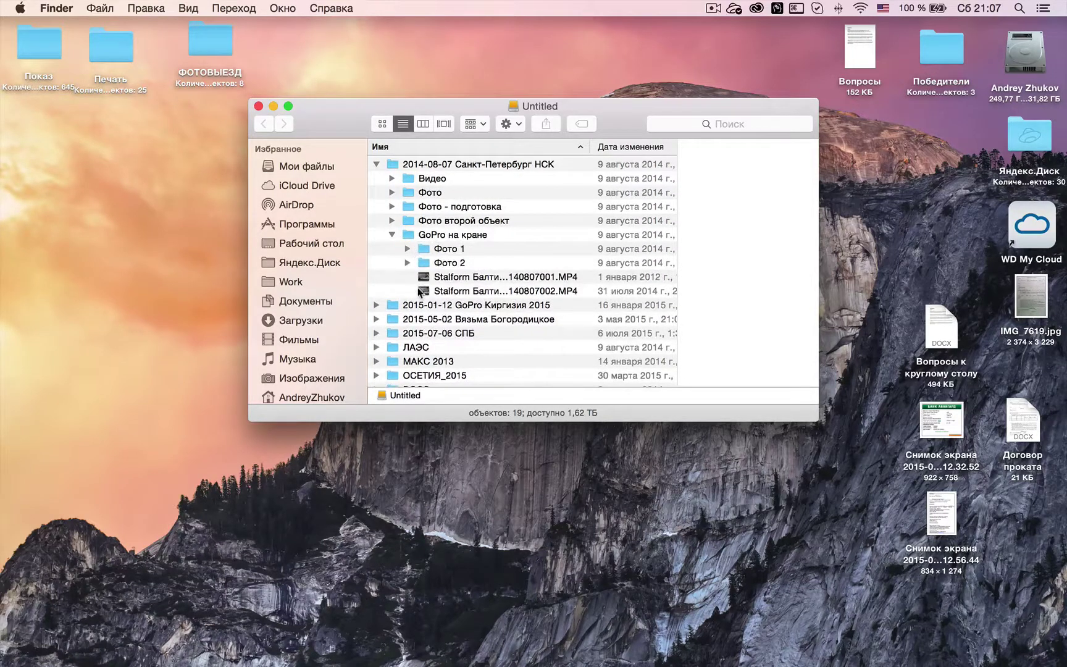
pyautogui.click(436, 279)
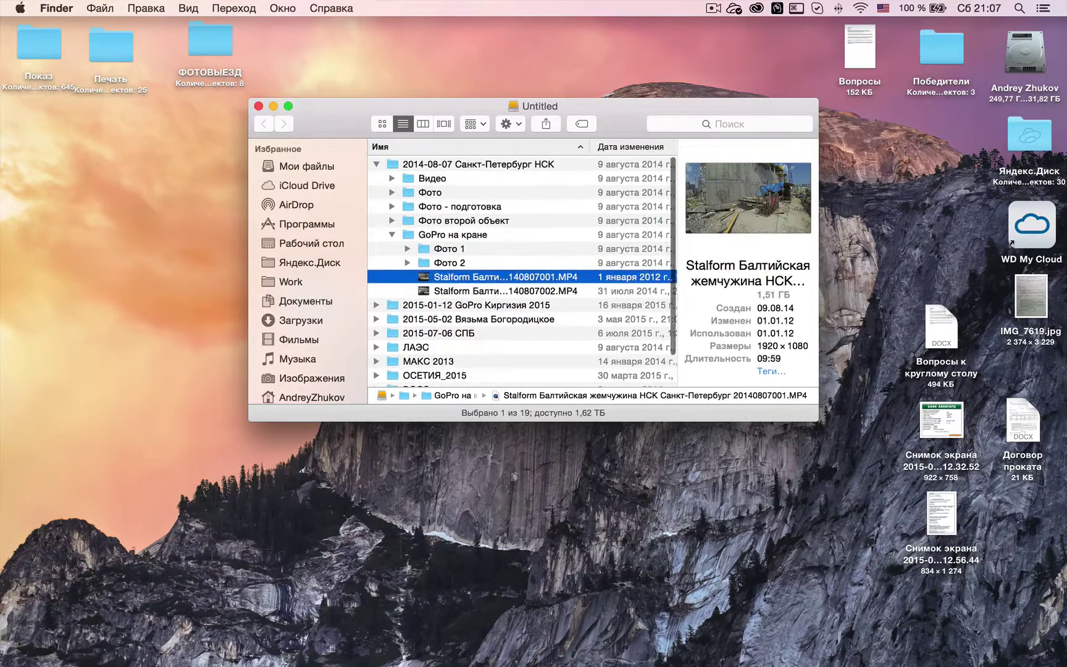
# Open Launchpad, leave the Canon Utilities group, and add Adobe Premiere Pro CC 2015 to the Dock beside Photoshop
pyautogui.moveTo(221, 664)
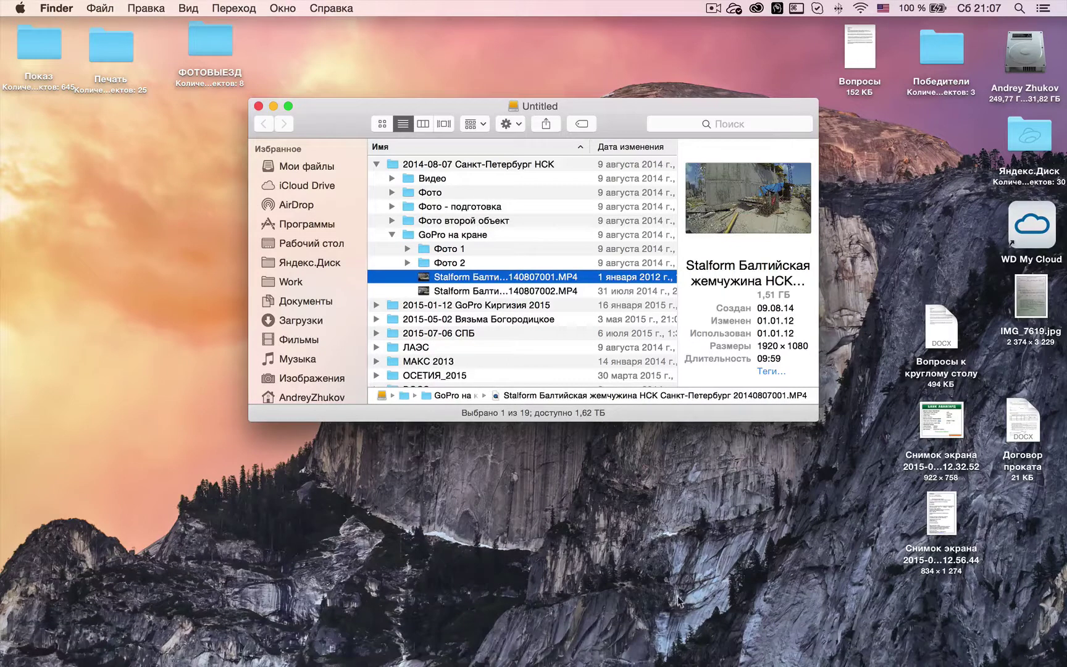
pyautogui.moveTo(273, 665)
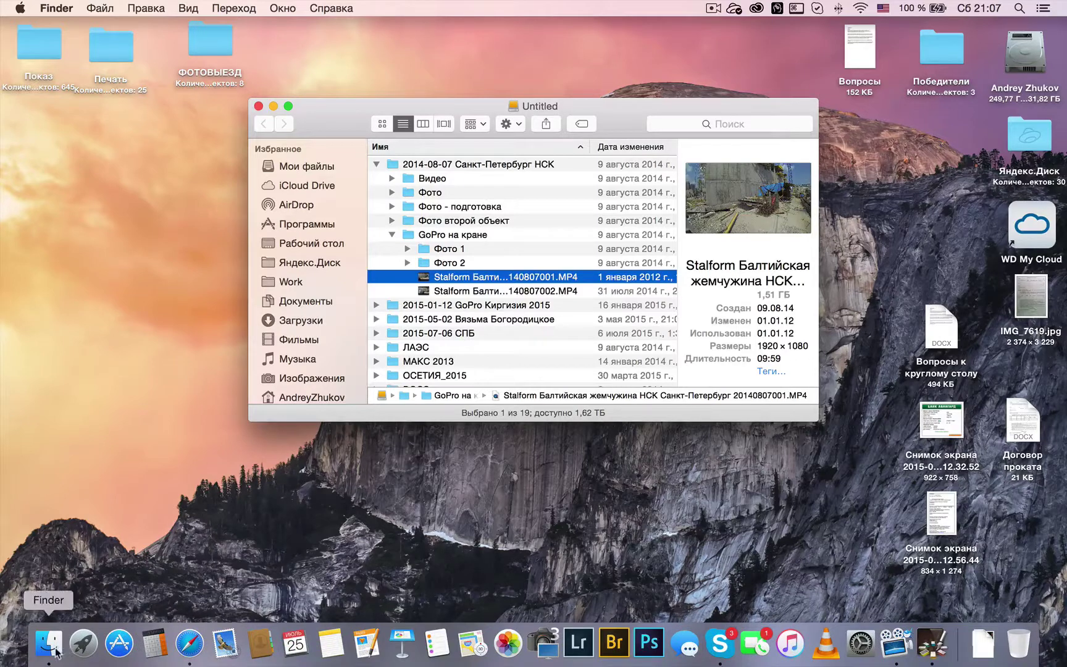
pyautogui.click(84, 646)
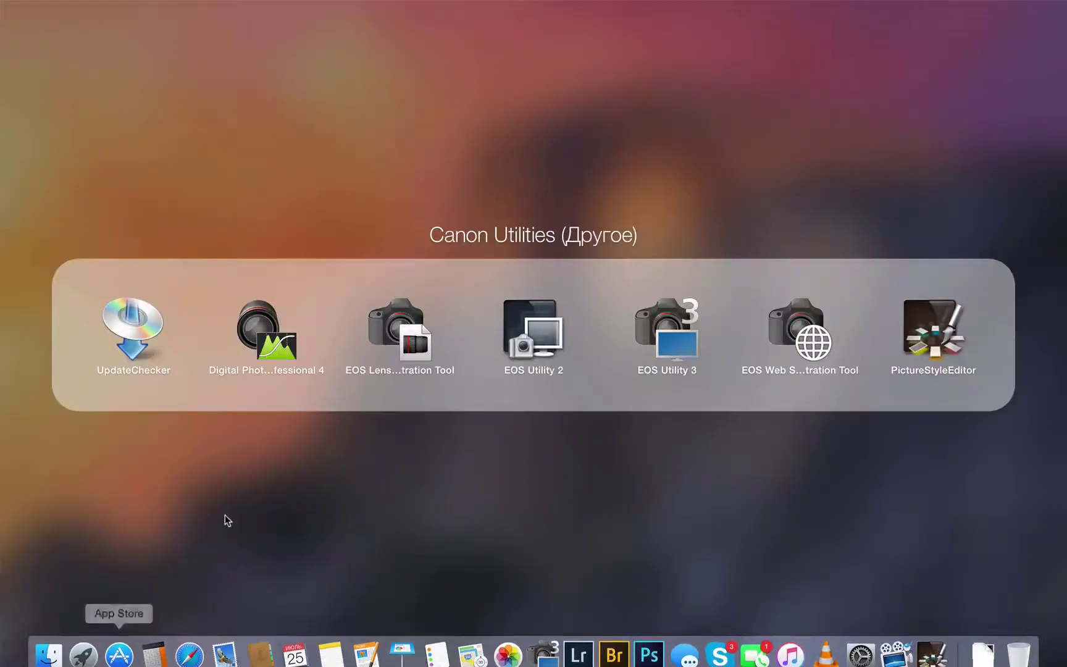
pyautogui.click(223, 520)
pyautogui.hscroll(5, 343, 473)
pyautogui.hscroll(-3, 352, 478)
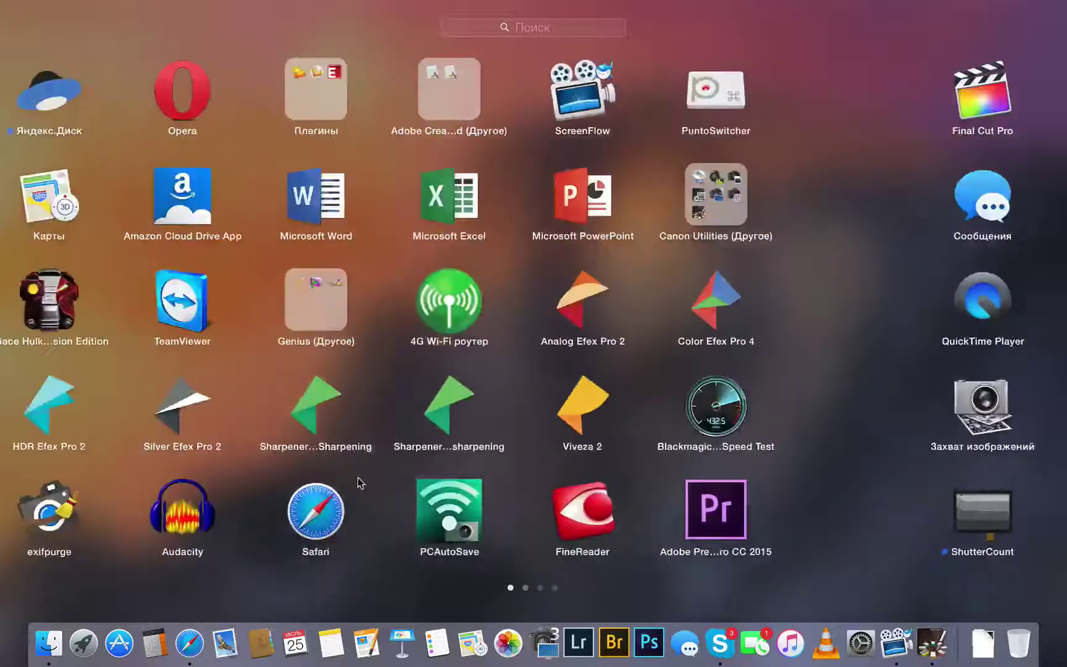
pyautogui.moveTo(914, 516); pyautogui.dragTo(664, 645)
# Find Adobe Media Encoder CC 2015 on the second Launchpad page and add it to the Dock after Premiere Pro
pyautogui.hscroll(2, 622, 499)
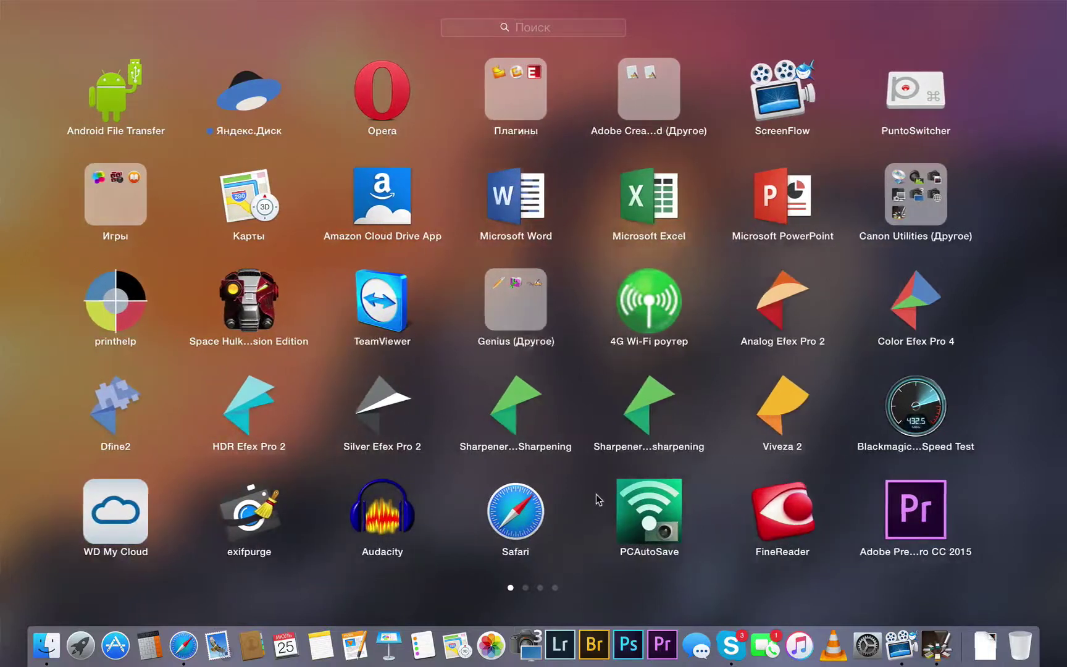
pyautogui.hscroll(3, 610, 494)
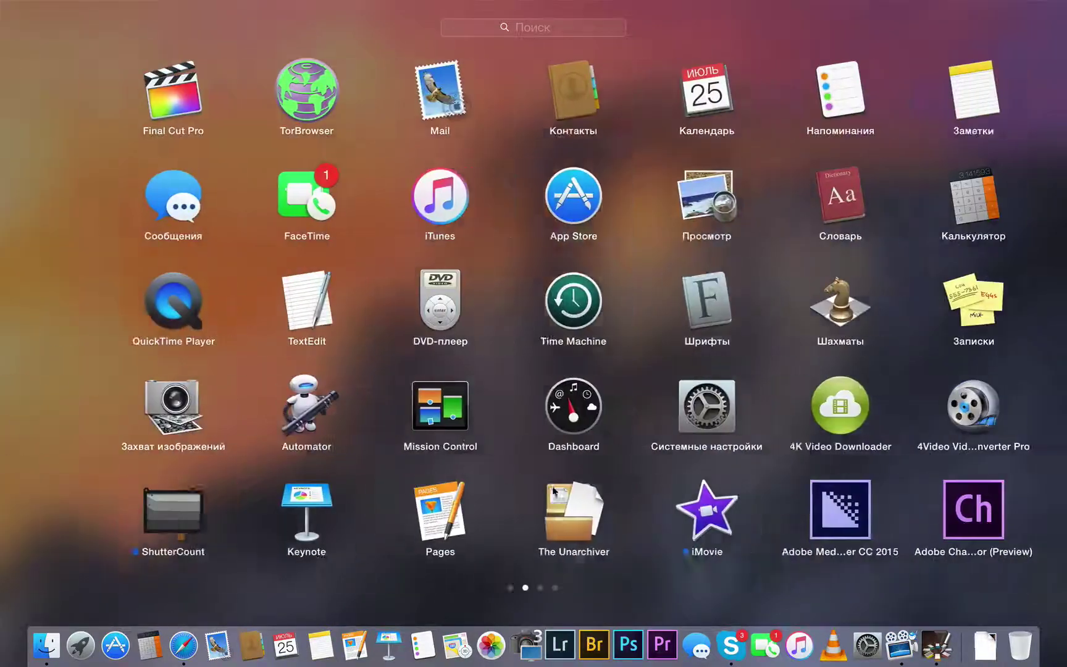
pyautogui.moveTo(779, 509); pyautogui.dragTo(692, 646)
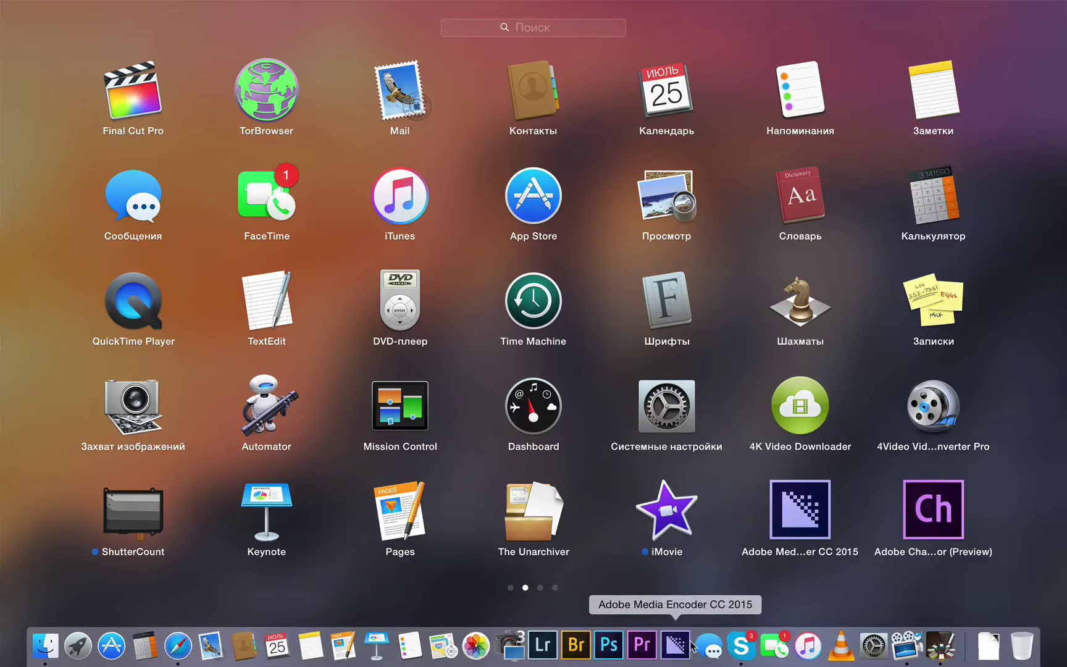
pyautogui.moveTo(927, 503)
pyautogui.mouseDown()
pyautogui.moveTo(904, 541)
pyautogui.moveTo(707, 618)
pyautogui.moveTo(682, 642)
pyautogui.moveTo(801, 555)
pyautogui.moveTo(925, 523)
pyautogui.mouseUp()
# Add Adobe After Effects CC 2015 from the third Launchpad page to the Dock after Media Encoder, and leave Launchpad
pyautogui.hscroll(5, 925, 523)
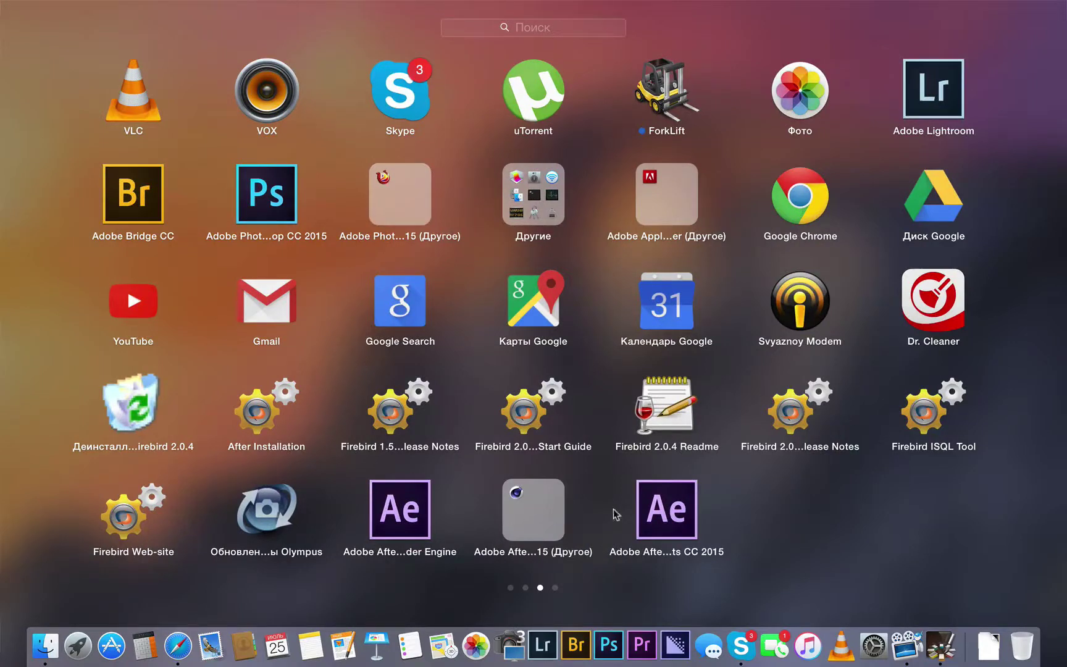
pyautogui.moveTo(666, 506); pyautogui.dragTo(696, 649)
pyautogui.click(800, 559)
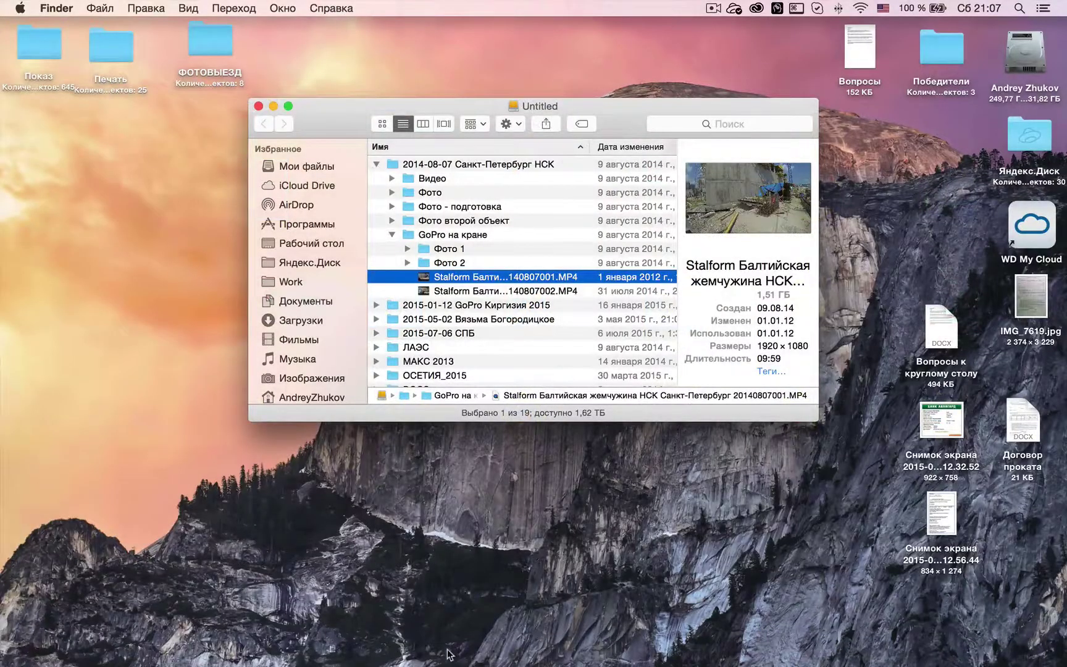
# Launch Adobe Premiere Pro CC 2015 from the Dock, sign in with the Adobe ID, and start the 30-day trial
pyautogui.moveTo(646, 663)
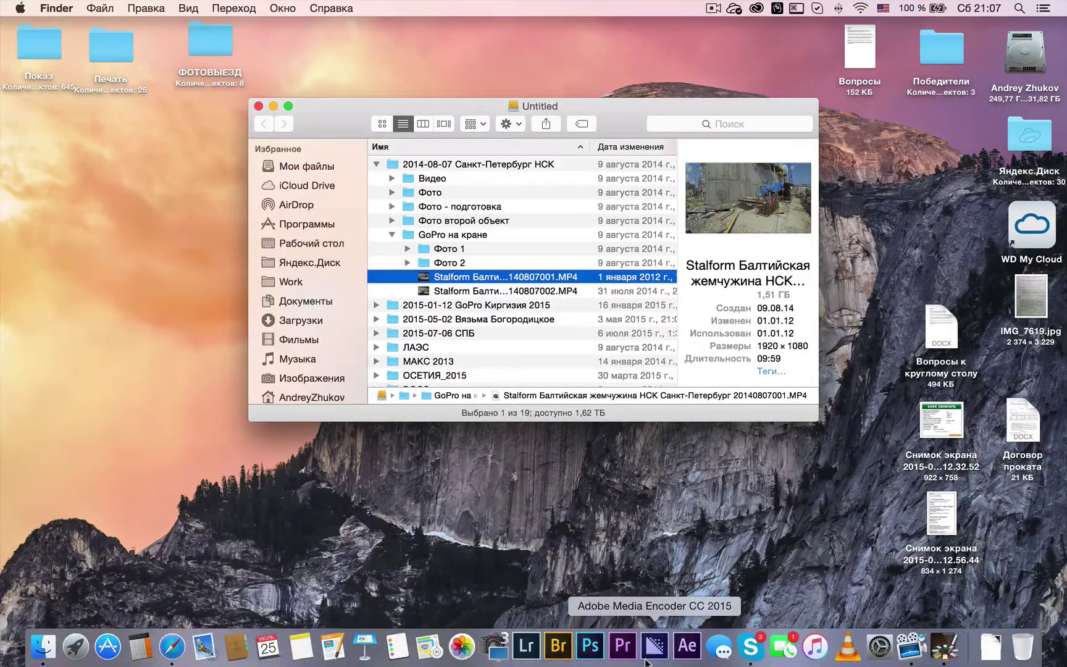
pyautogui.click(623, 646)
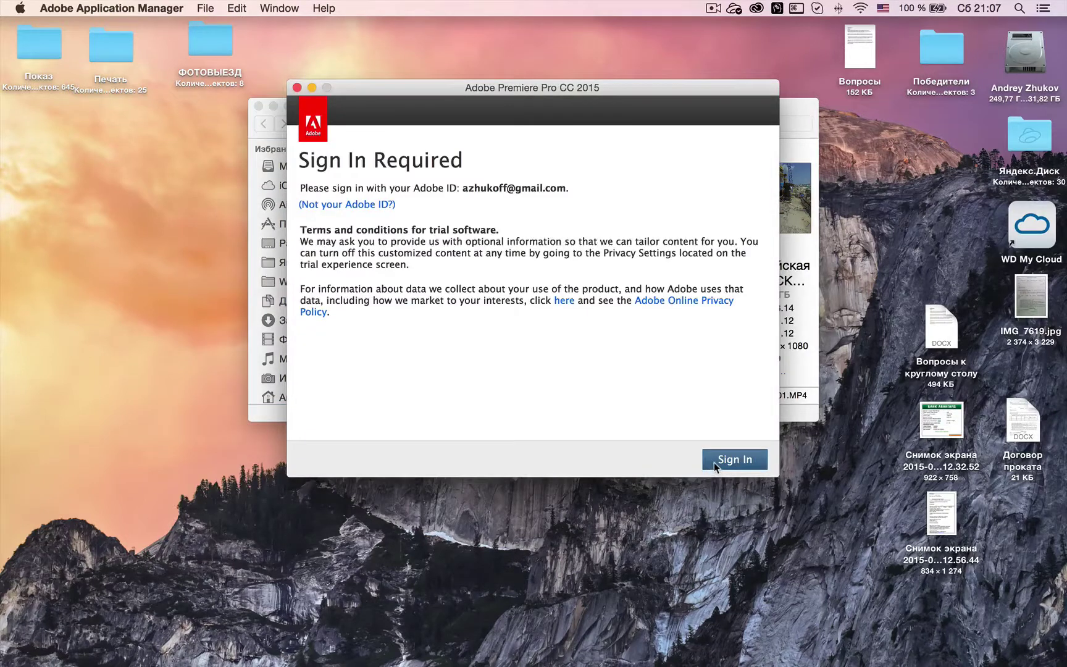
pyautogui.click(715, 462)
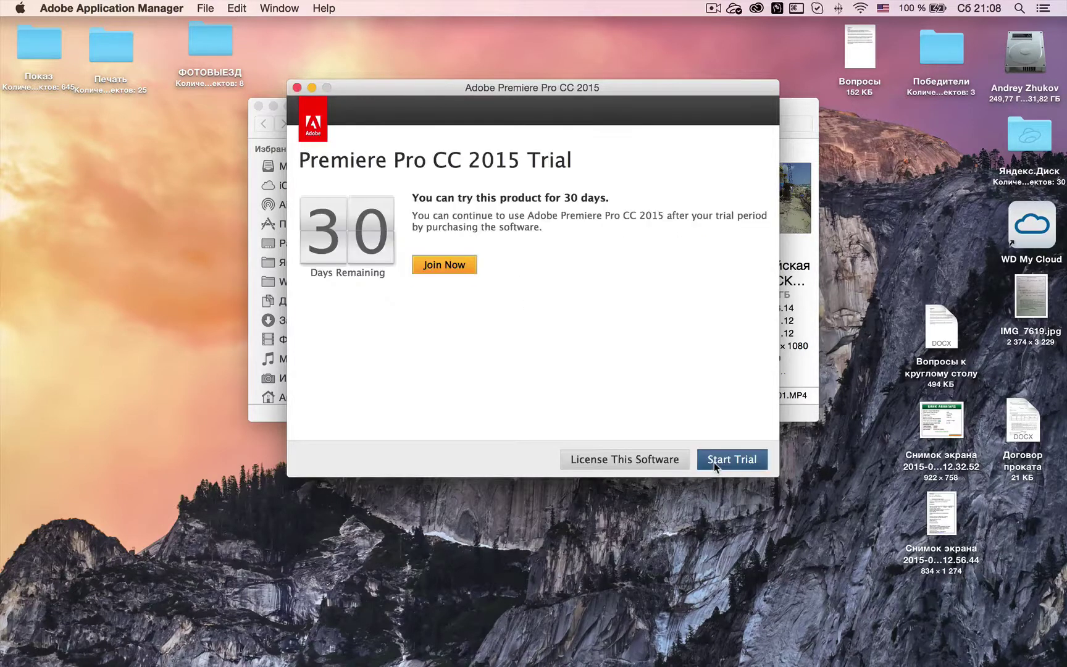
pyautogui.click(715, 462)
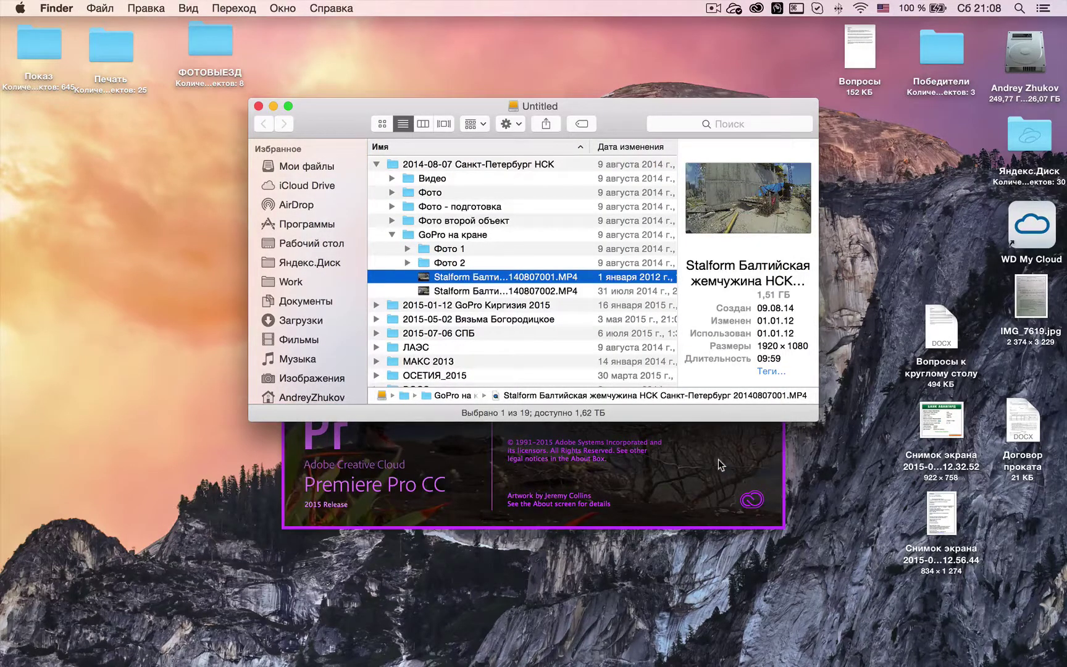
# Minimise the Finder window of the Untitled drive and restore it from the Dock
pyautogui.click(273, 107)
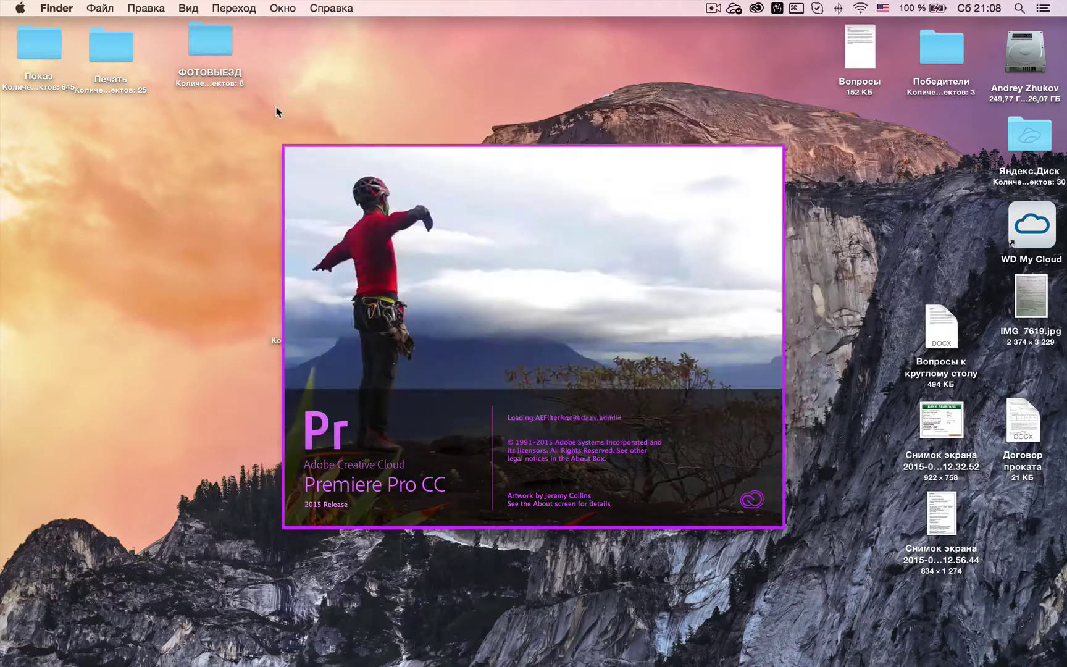
pyautogui.moveTo(856, 653)
pyautogui.moveTo(789, 659)
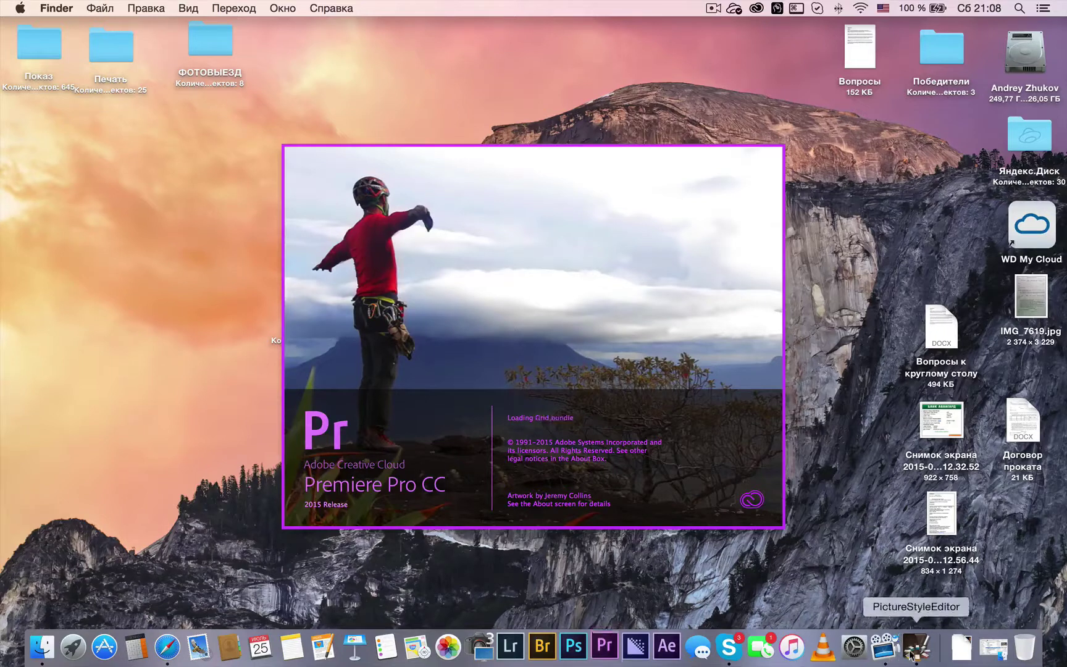
pyautogui.click(984, 653)
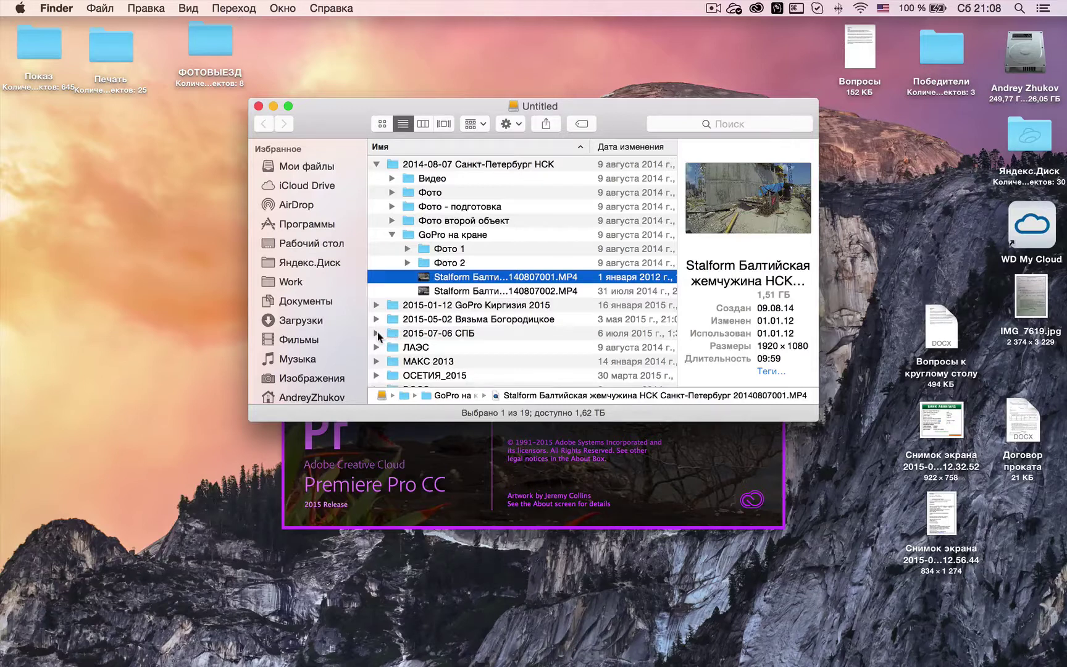
# Examine the contents of 2015-07-06 СПБ, including ФОТО ПИТЕР ЗСД and its 100EOS7D and 100CANON subfolders, for video footage
pyautogui.click(377, 333)
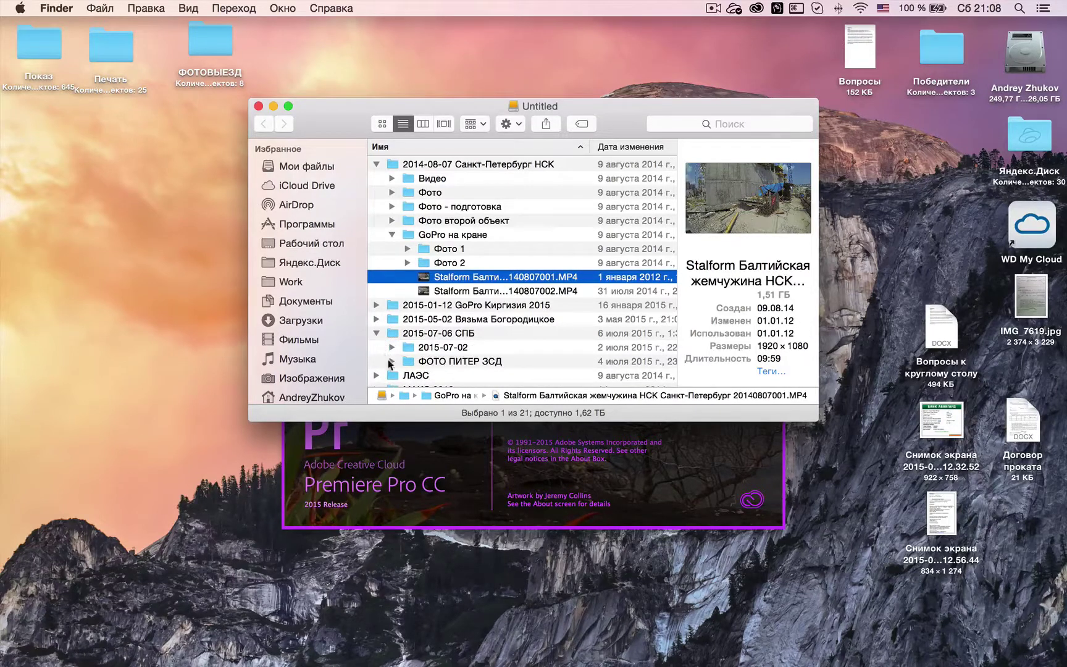
pyautogui.click(390, 361)
pyautogui.click(430, 350)
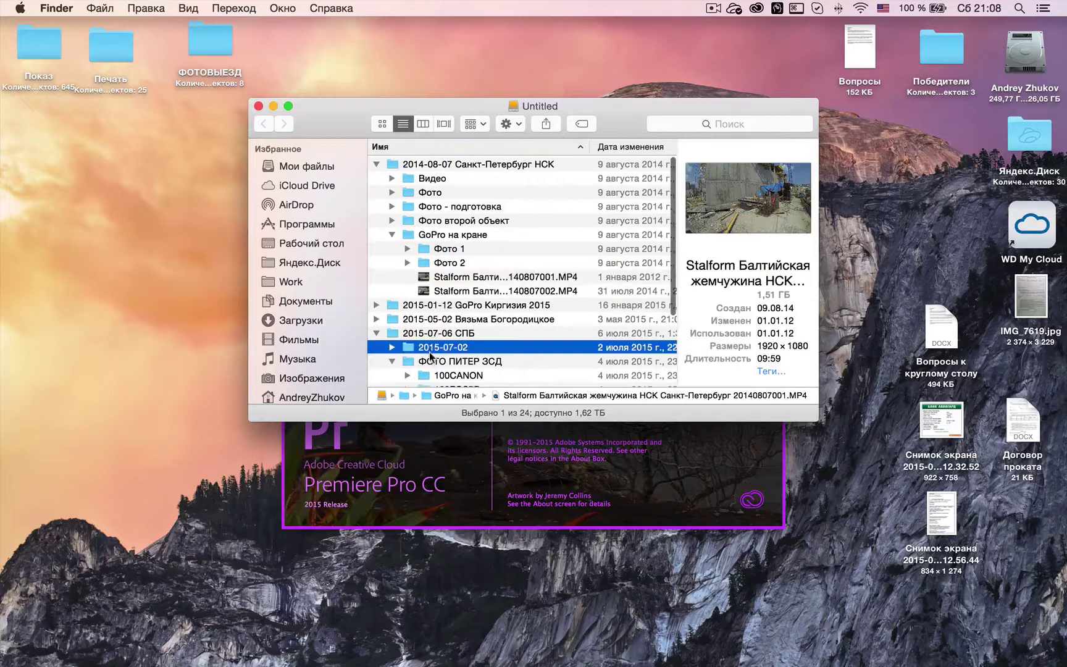
pyautogui.scroll(-2, 430, 355)
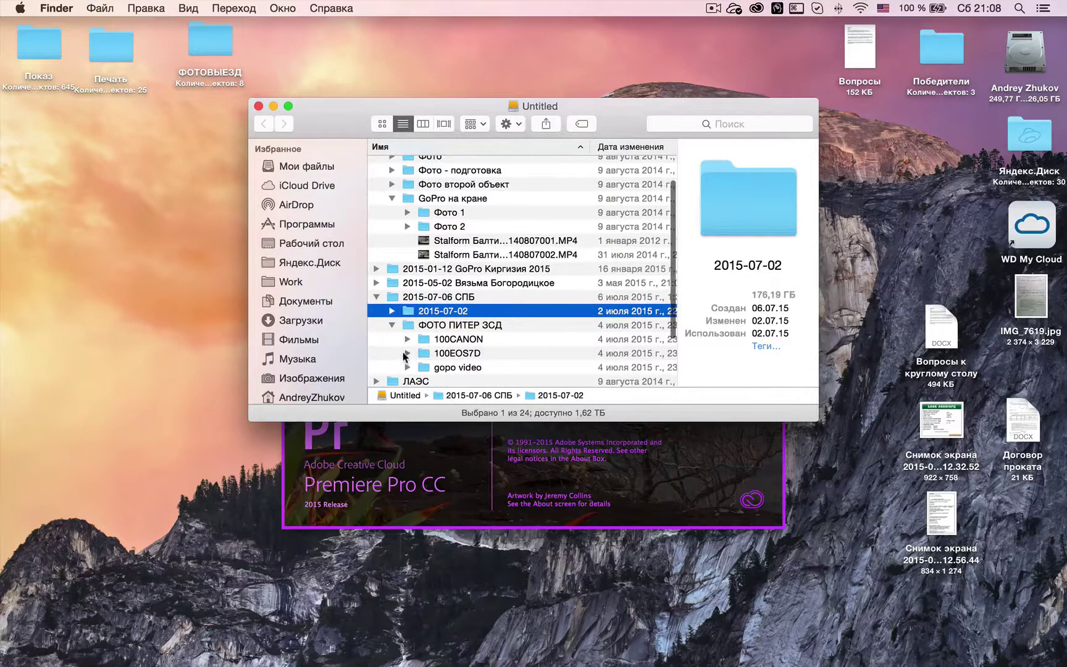
pyautogui.click(406, 354)
pyautogui.scroll(-1, 405, 352)
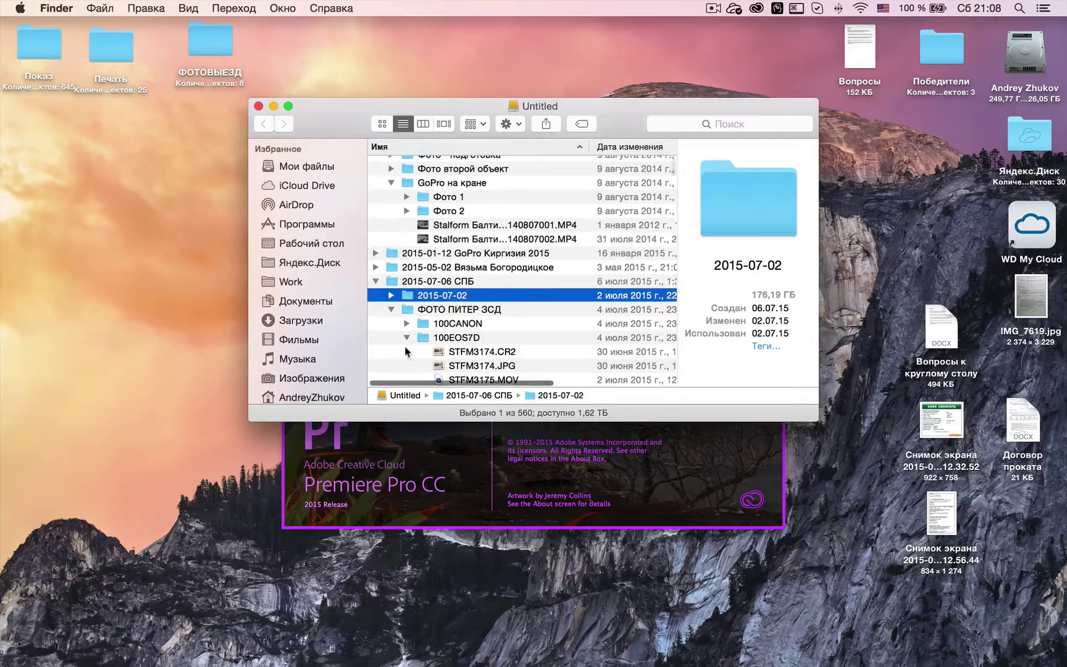
pyautogui.click(407, 323)
pyautogui.click(407, 323)
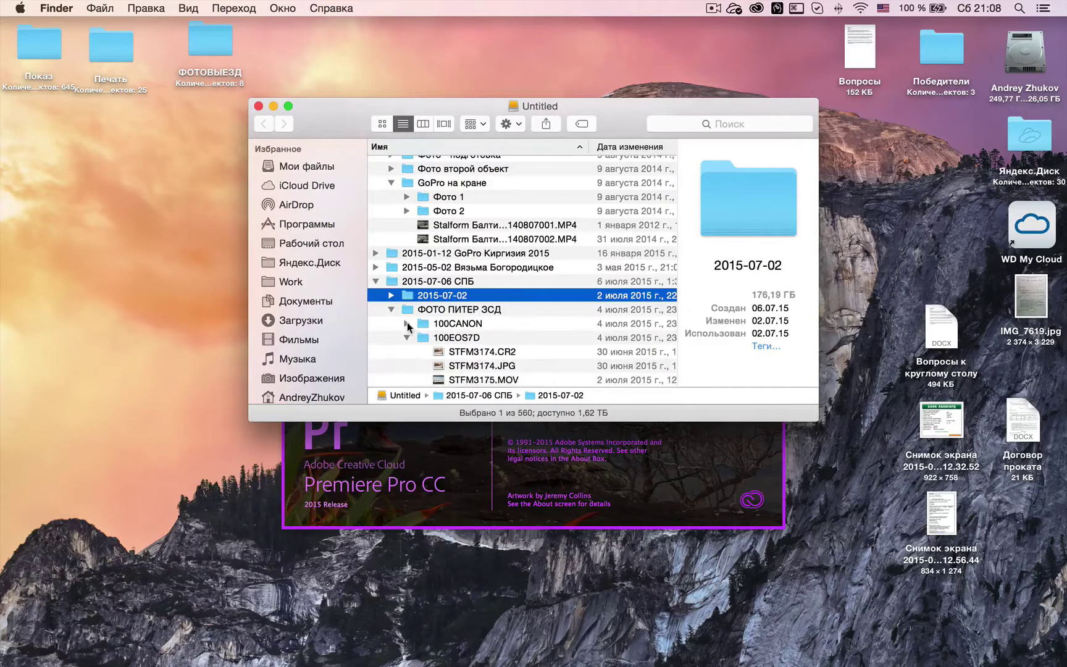
# Collapse GoPro на кране and the top-level folders 2014-08-07 Санкт-Петербург НСК and 2015-07-06 СПБ
pyautogui.click(392, 183)
pyautogui.scroll(-5, 388, 197)
pyautogui.scroll(10, 384, 209)
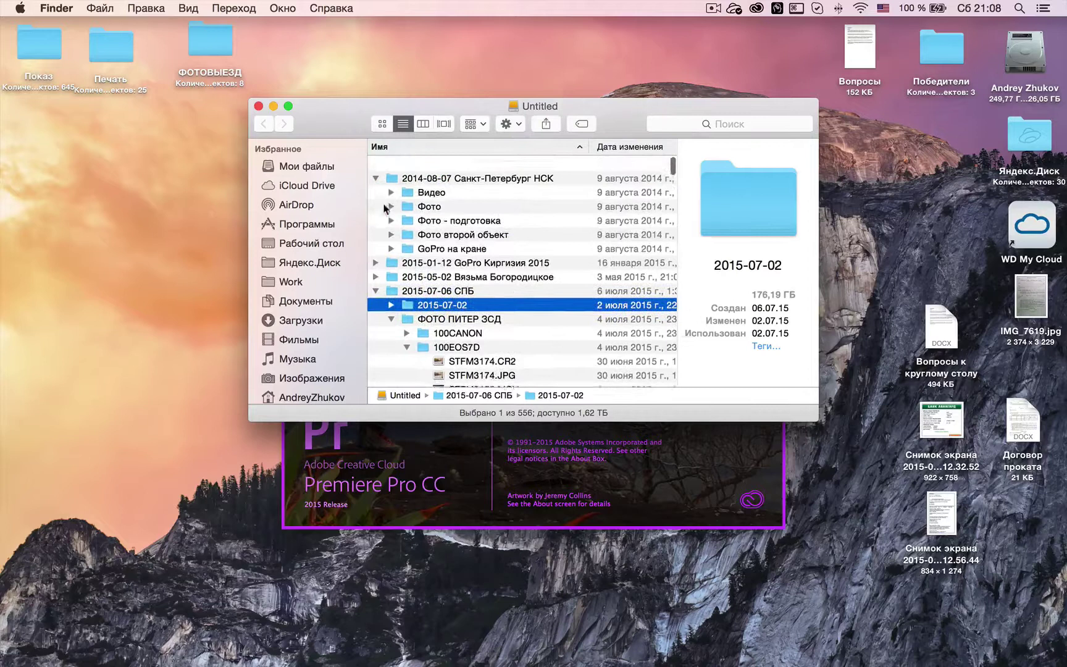
pyautogui.scroll(-1, 385, 206)
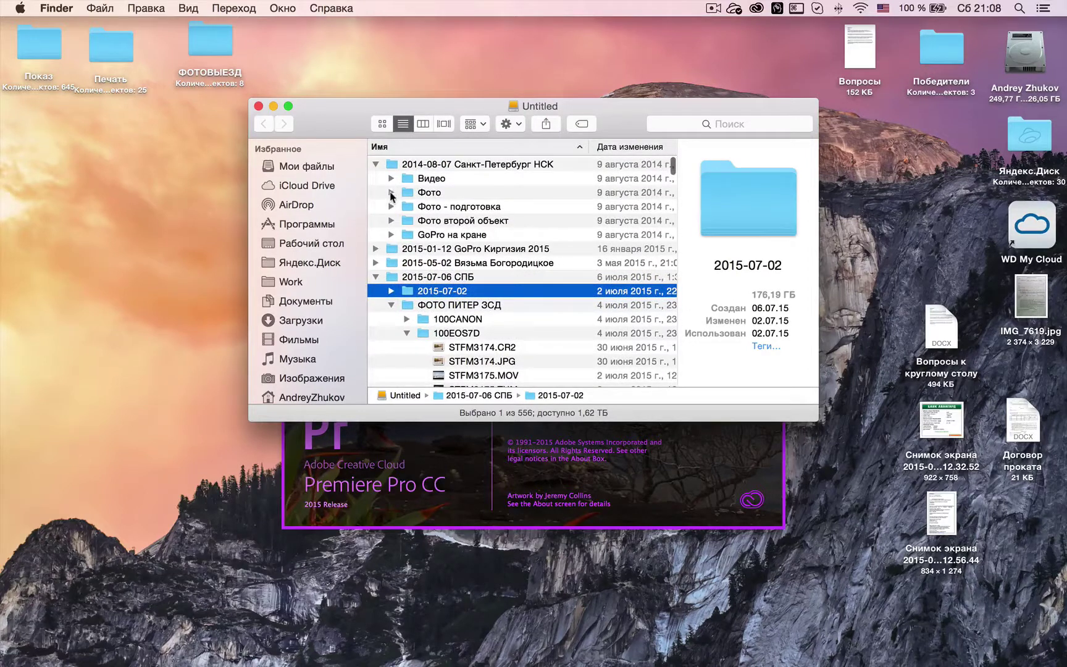
pyautogui.click(375, 164)
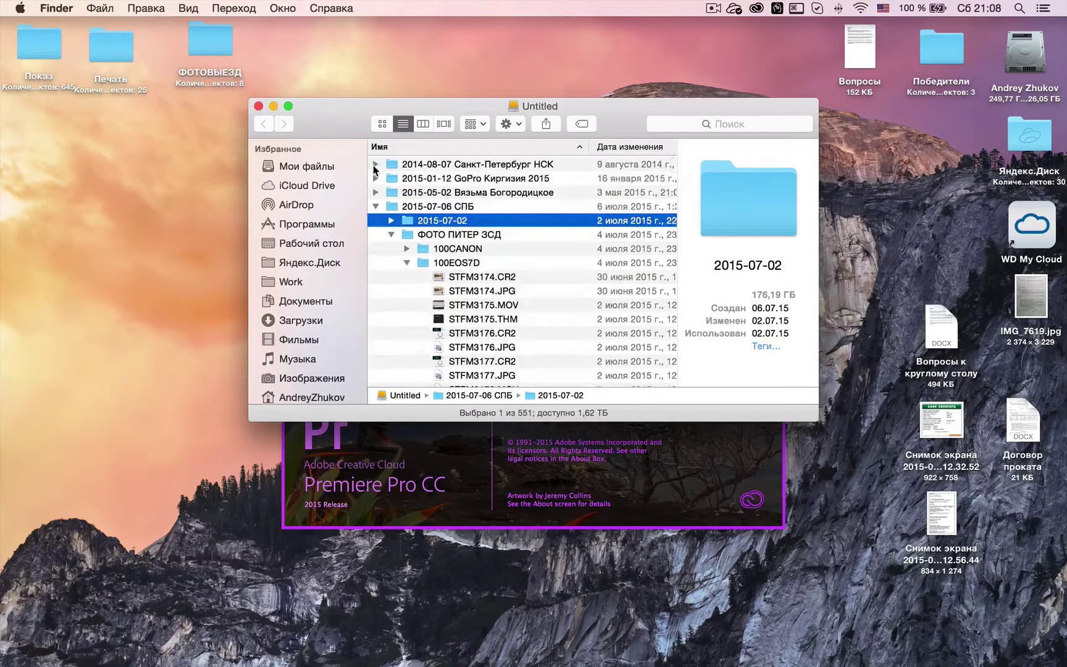
pyautogui.click(375, 206)
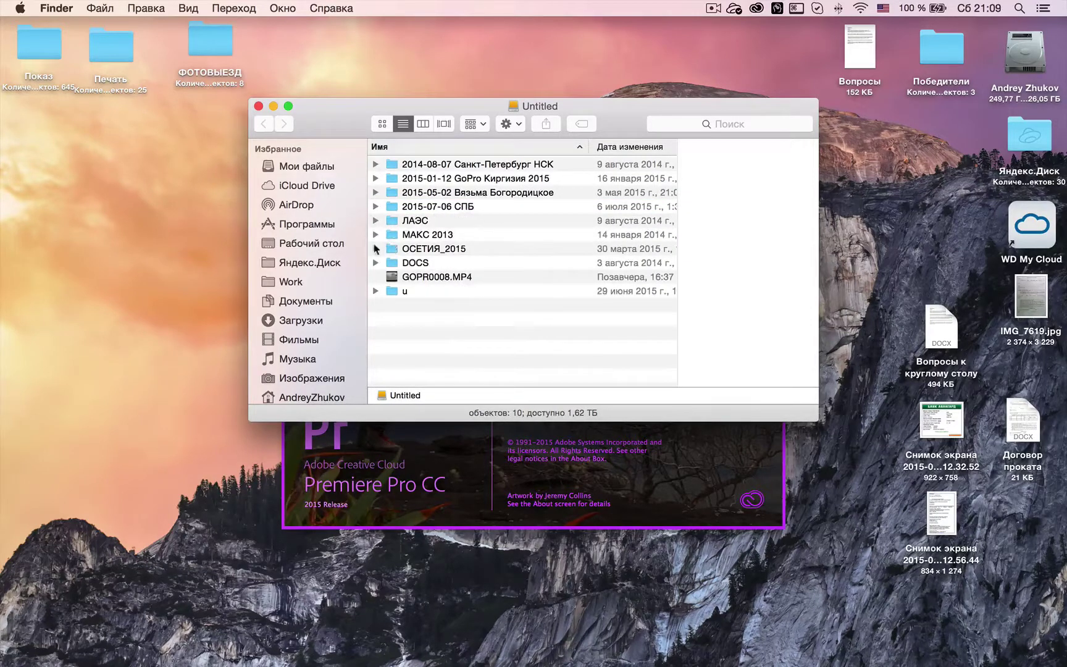
# Expand the ОСЕТИЯ_2015 folder, keep 100CANON 4 collapsed, and list the files in its gopr0 subfolder
pyautogui.click(375, 248)
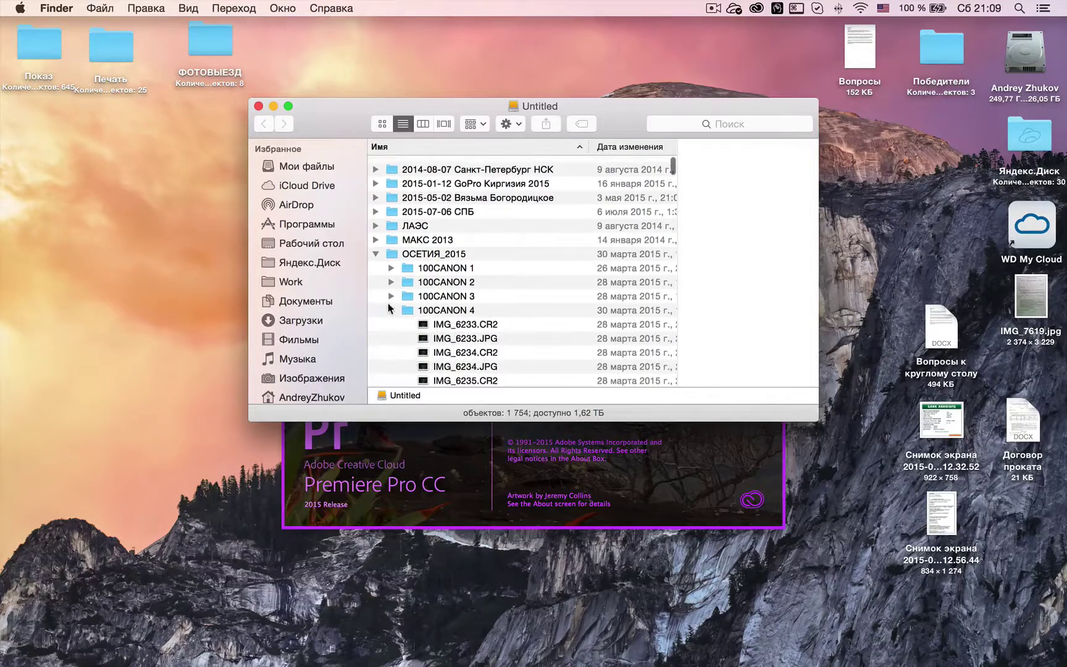
pyautogui.click(390, 305)
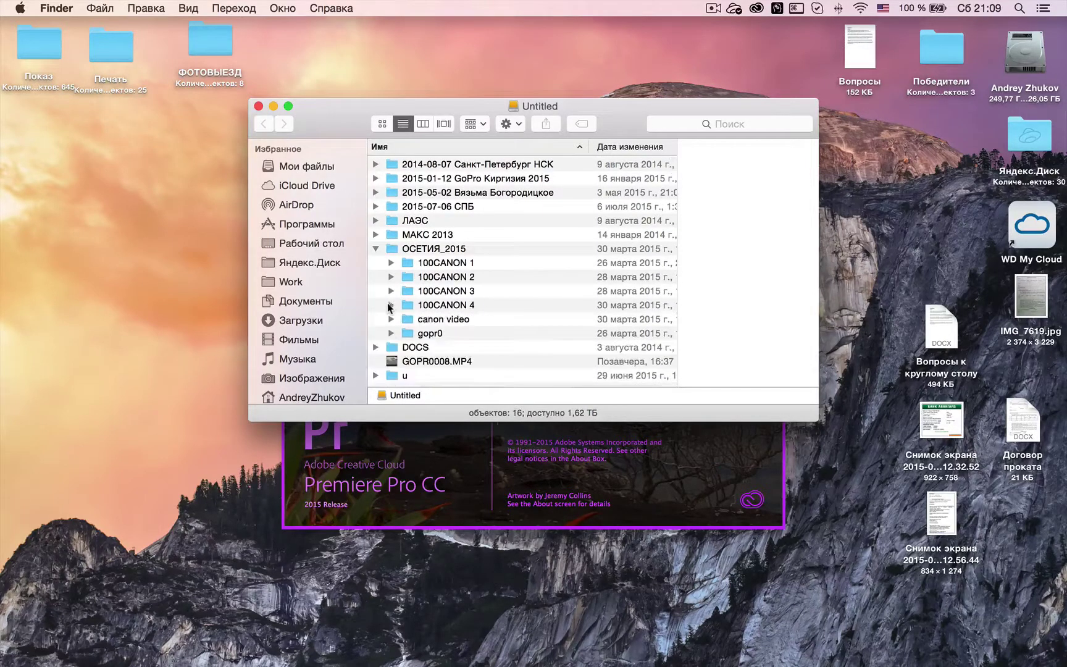
pyautogui.click(392, 334)
pyautogui.scroll(-10, 393, 341)
pyautogui.scroll(3, 393, 346)
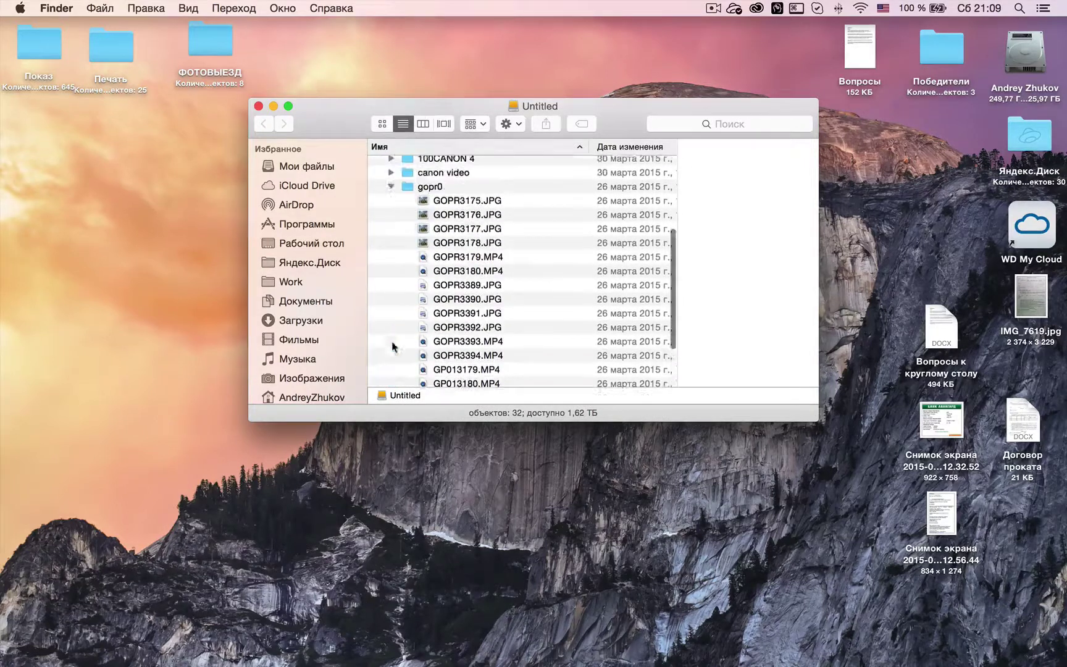
pyautogui.scroll(5, 393, 347)
# Close the Premiere Pro Welcome window and move the Finder window of the Untitled drive lower on the desktop
pyautogui.moveTo(489, 658)
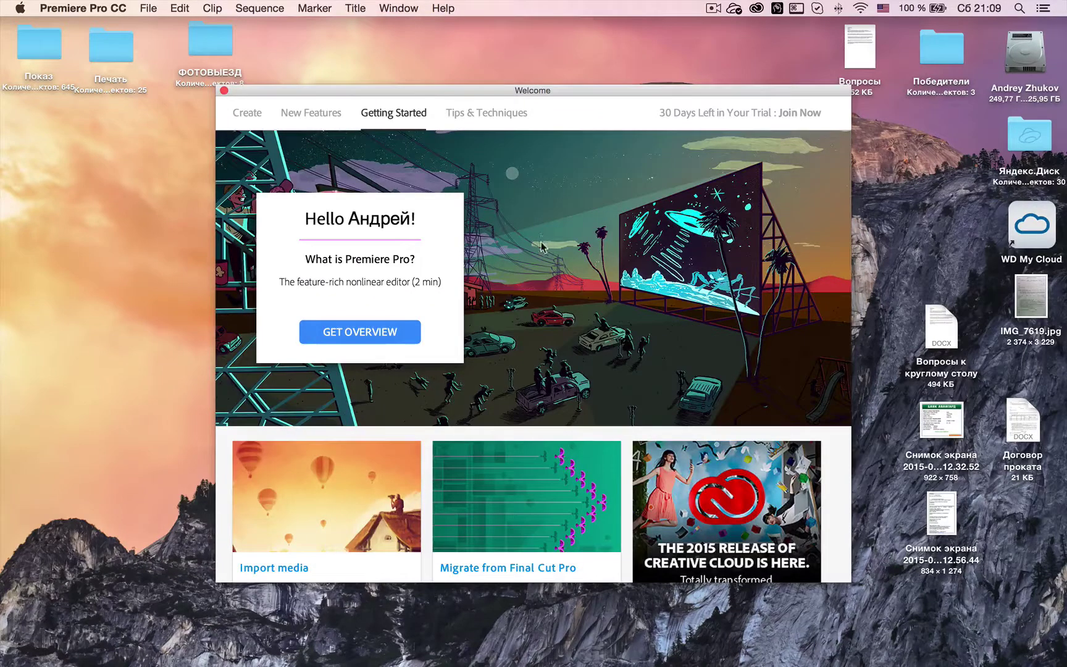
pyautogui.click(224, 90)
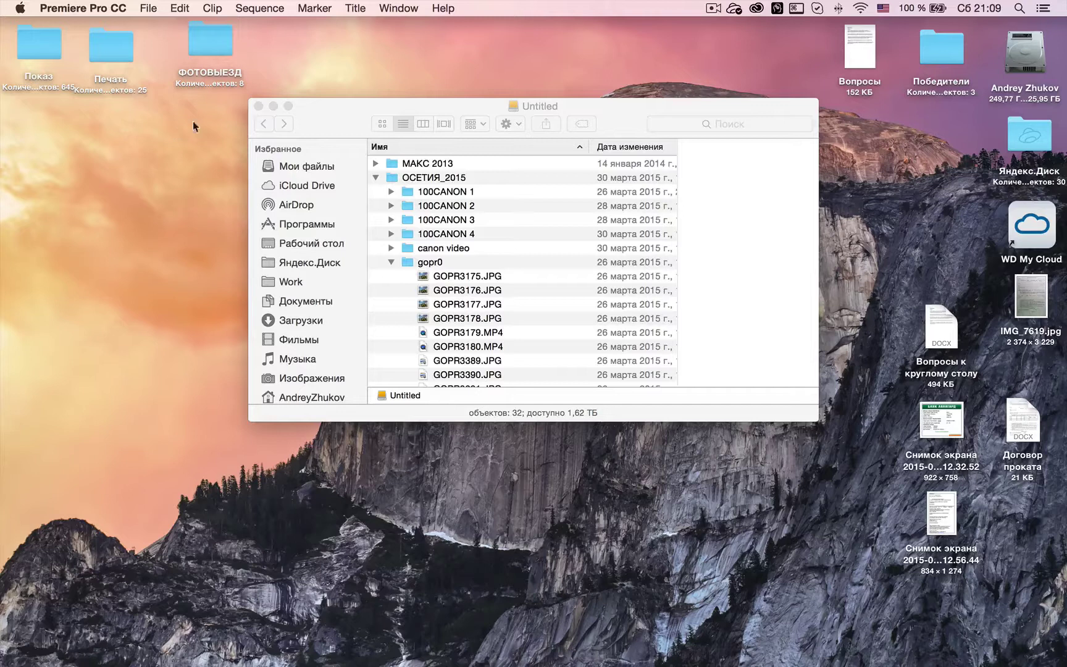
pyautogui.moveTo(329, 111); pyautogui.dragTo(340, 200)
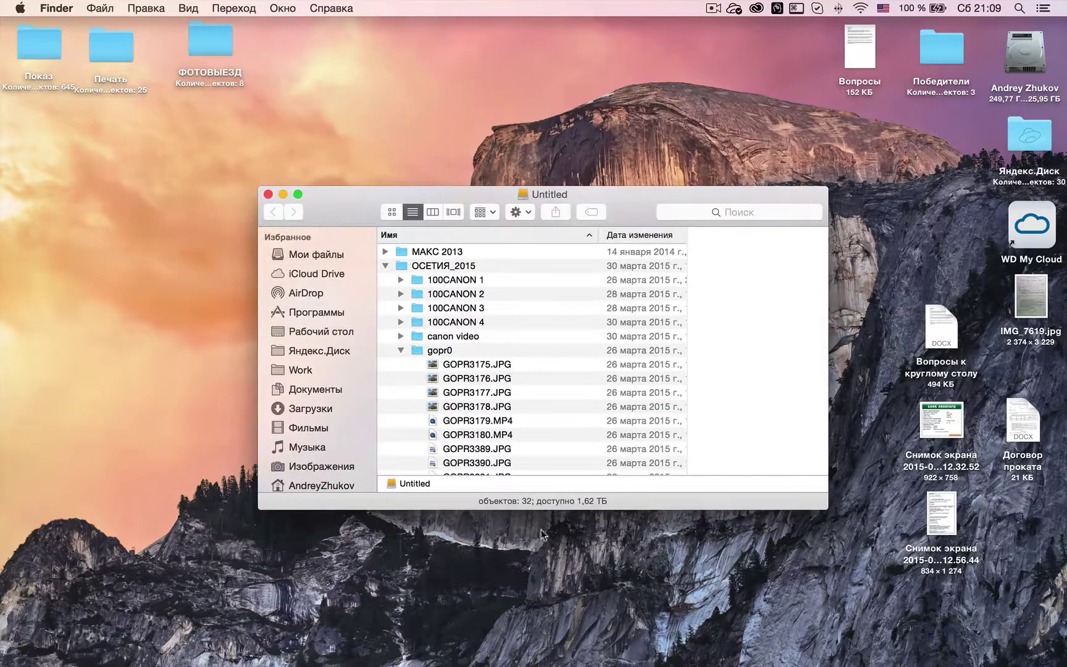
# Switch to Adobe Premiere Pro CC 2015, quit it, and launch it again
pyautogui.moveTo(624, 661)
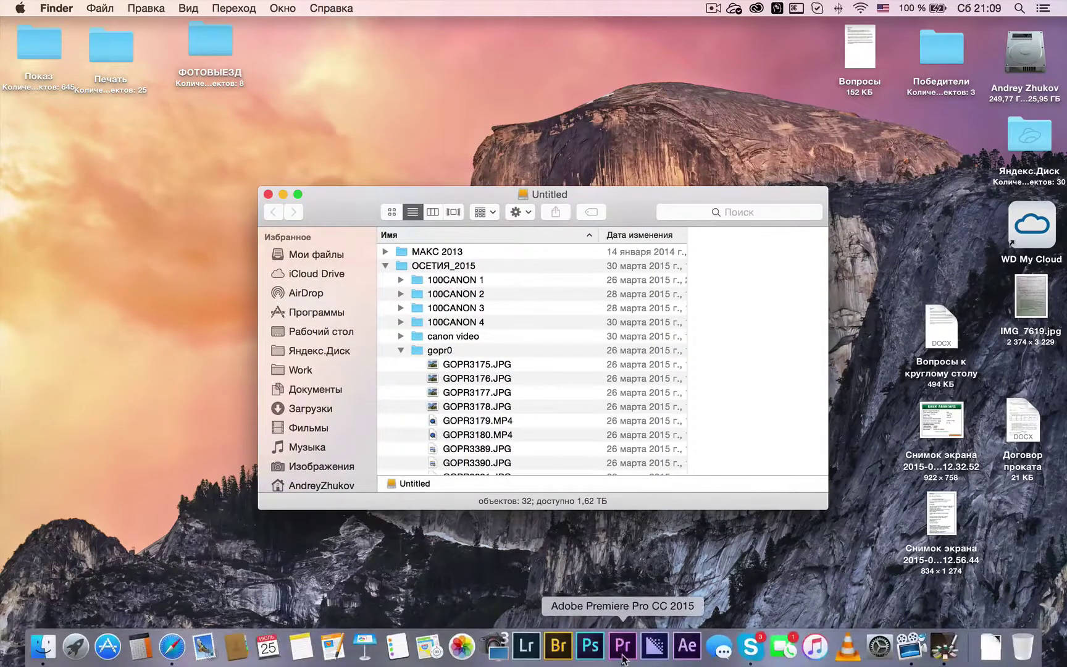
pyautogui.click(622, 646)
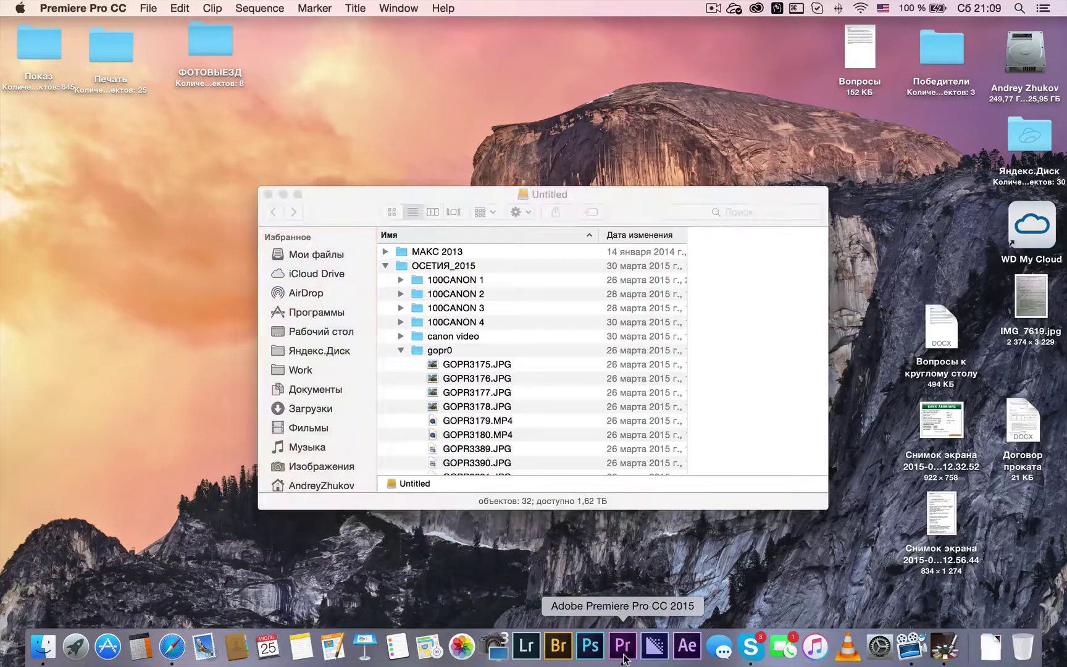
pyautogui.click(625, 659)
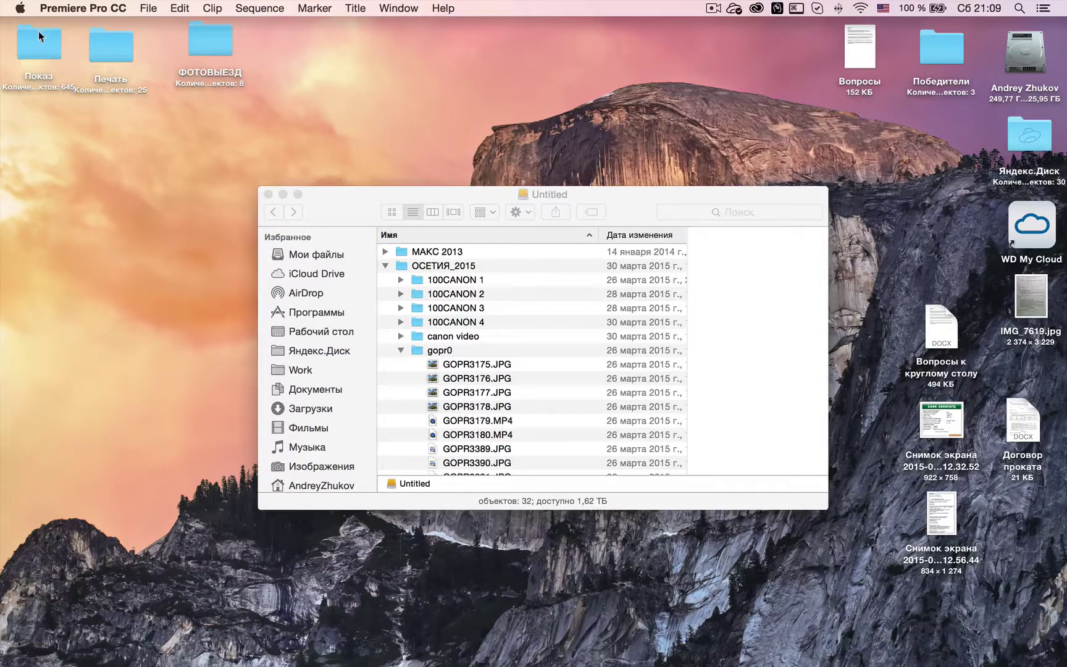
pyautogui.click(83, 8)
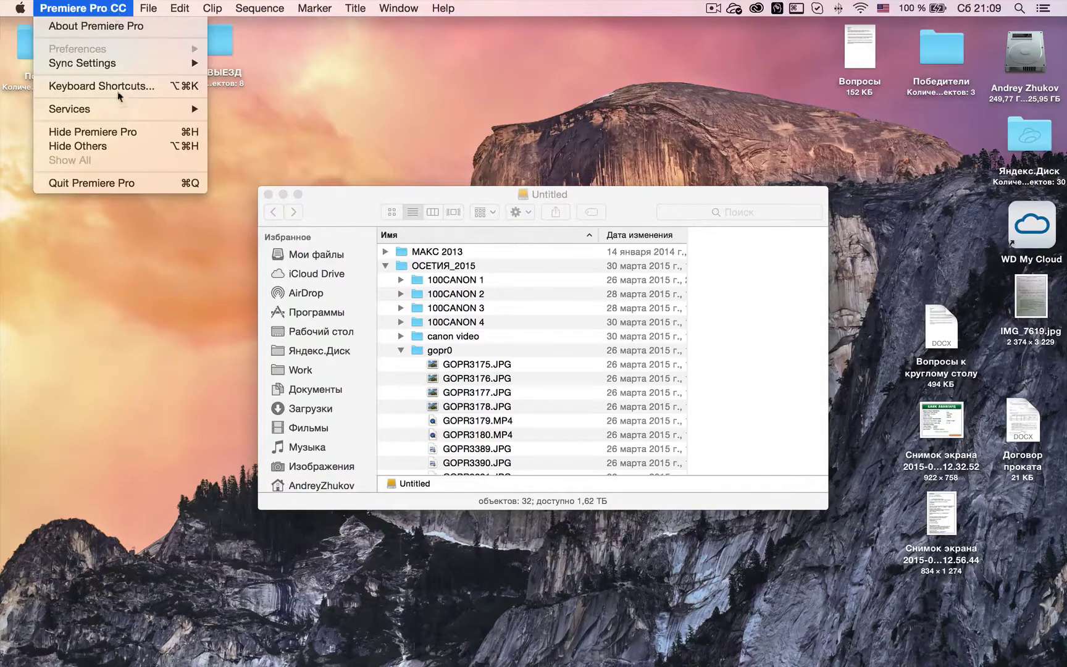
pyautogui.click(117, 182)
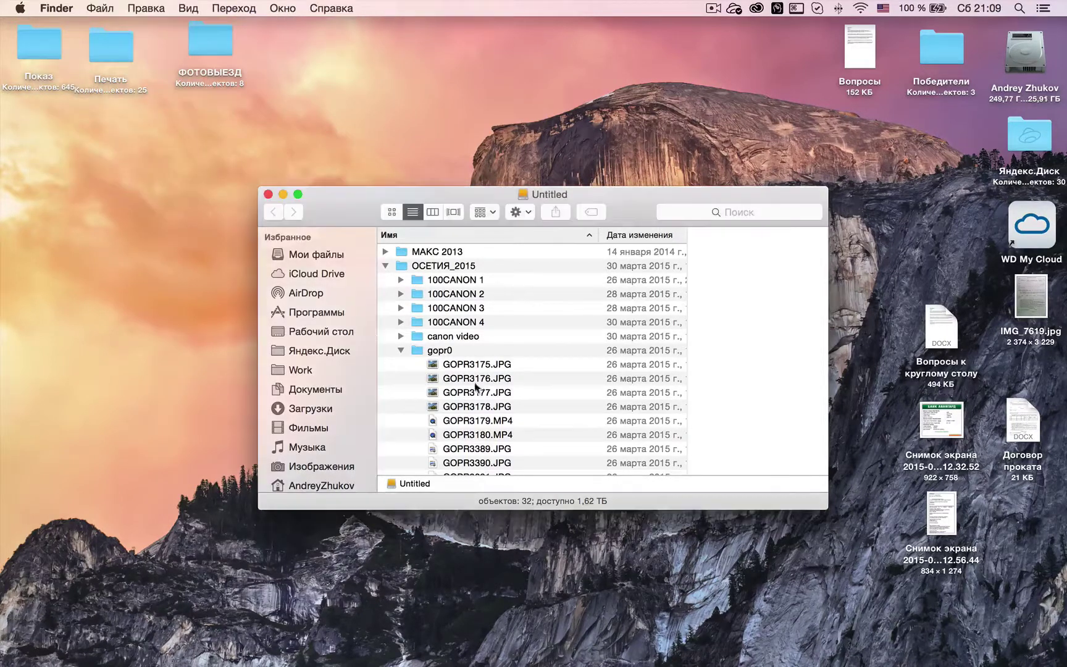
pyautogui.moveTo(622, 654)
pyautogui.moveTo(597, 665)
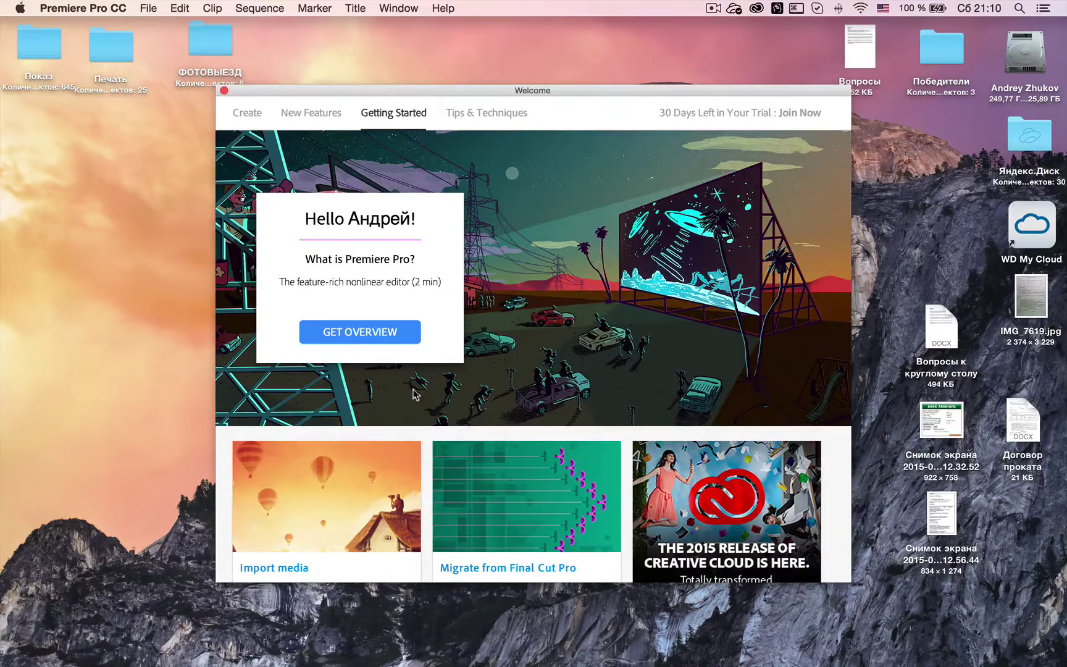
# Create a new project from the Welcome screen, keeping the default name Untitled and the default location and settings
pyautogui.scroll(-10, 604, 489)
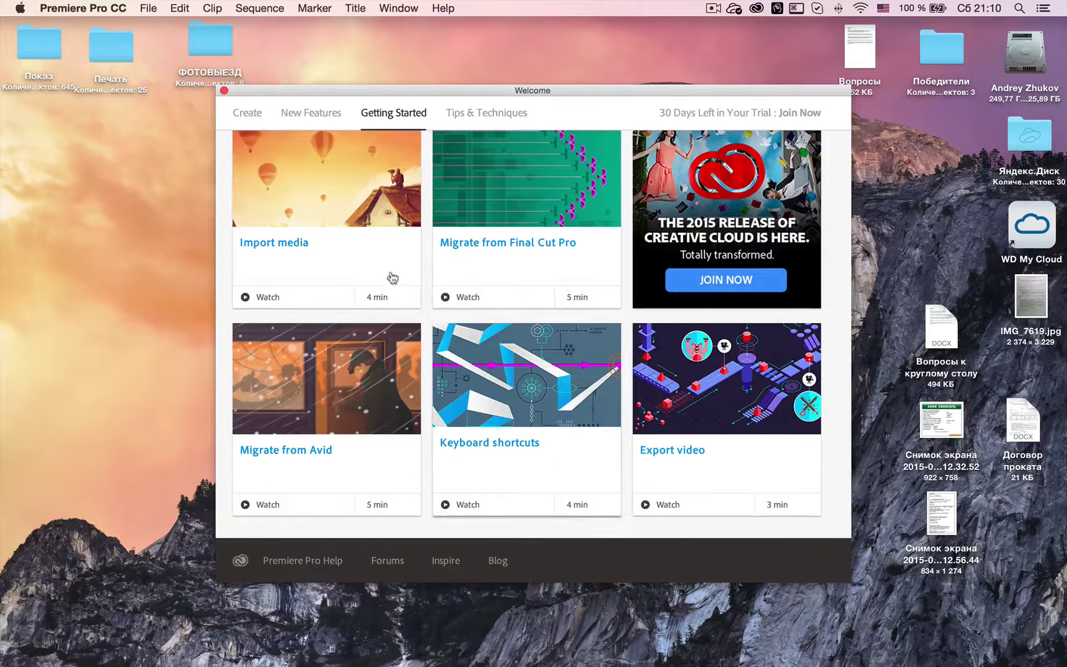
pyautogui.click(238, 124)
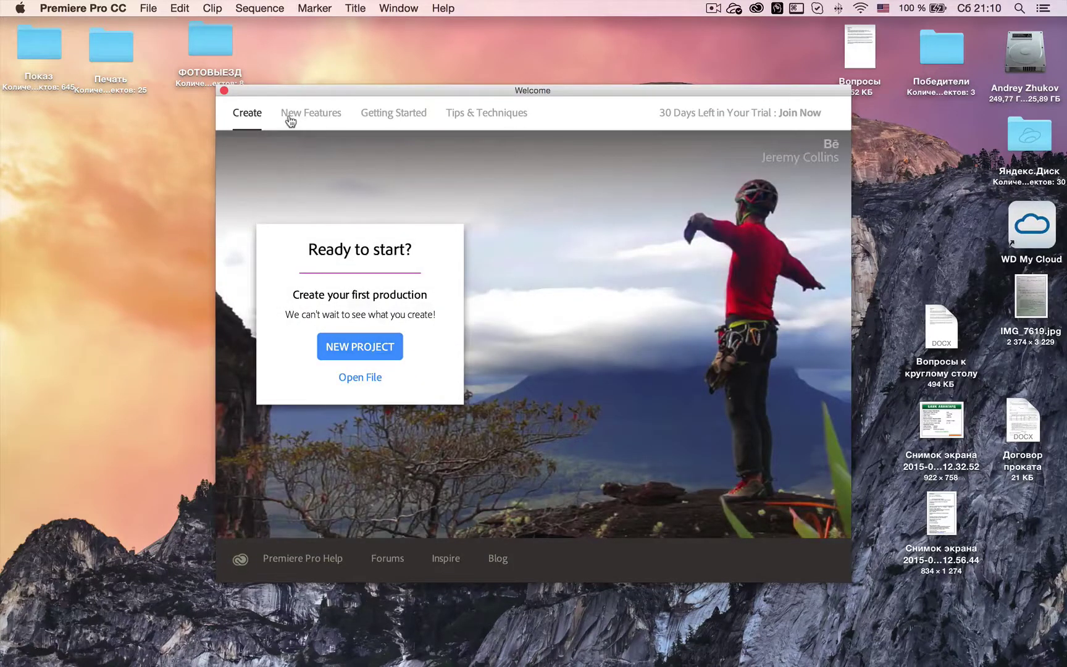
pyautogui.click(362, 347)
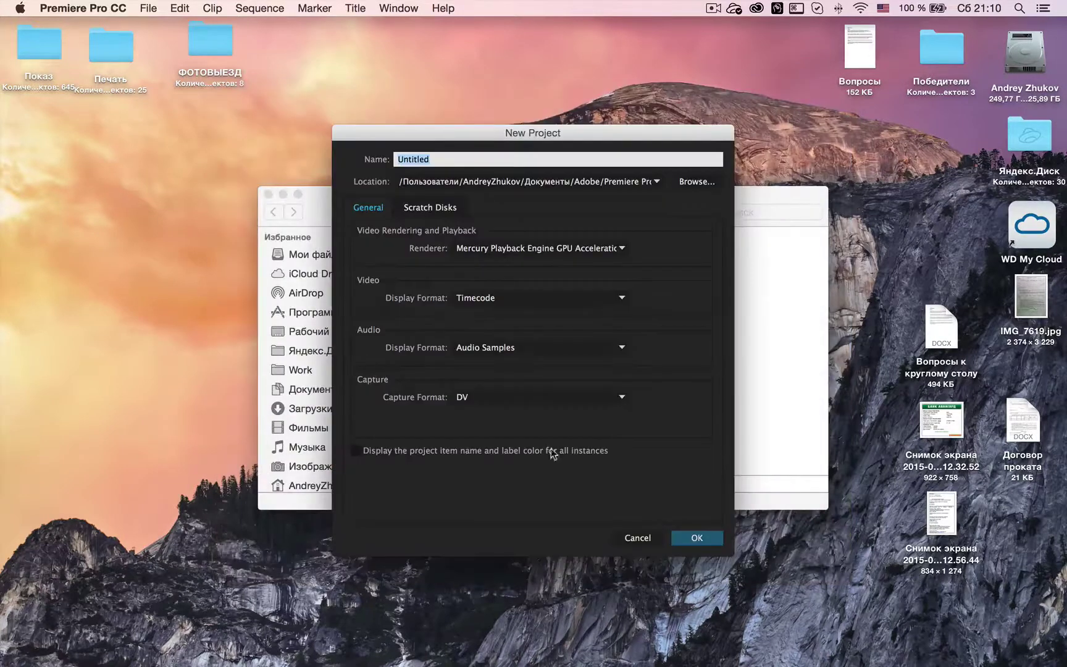
pyautogui.click(690, 535)
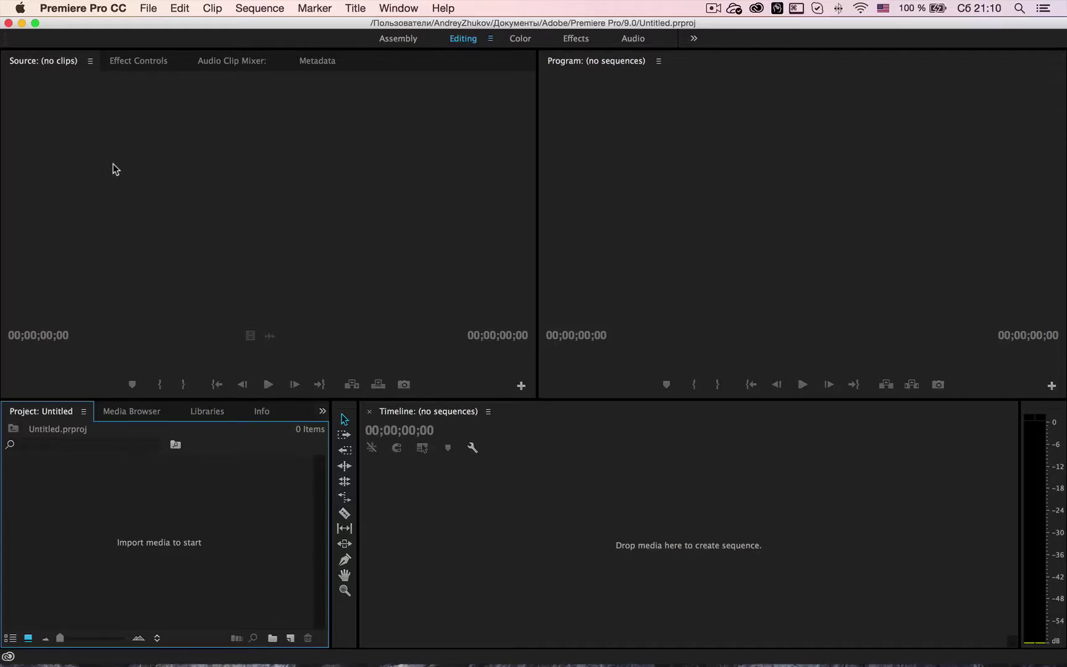
# Import the Stalform Балтийская жемчужина clip ending in 001.MP4 from 2014-08-07 Санкт-Петербург НСК / GoPro на кране on the Untitled drive
pyautogui.click(280, 142)
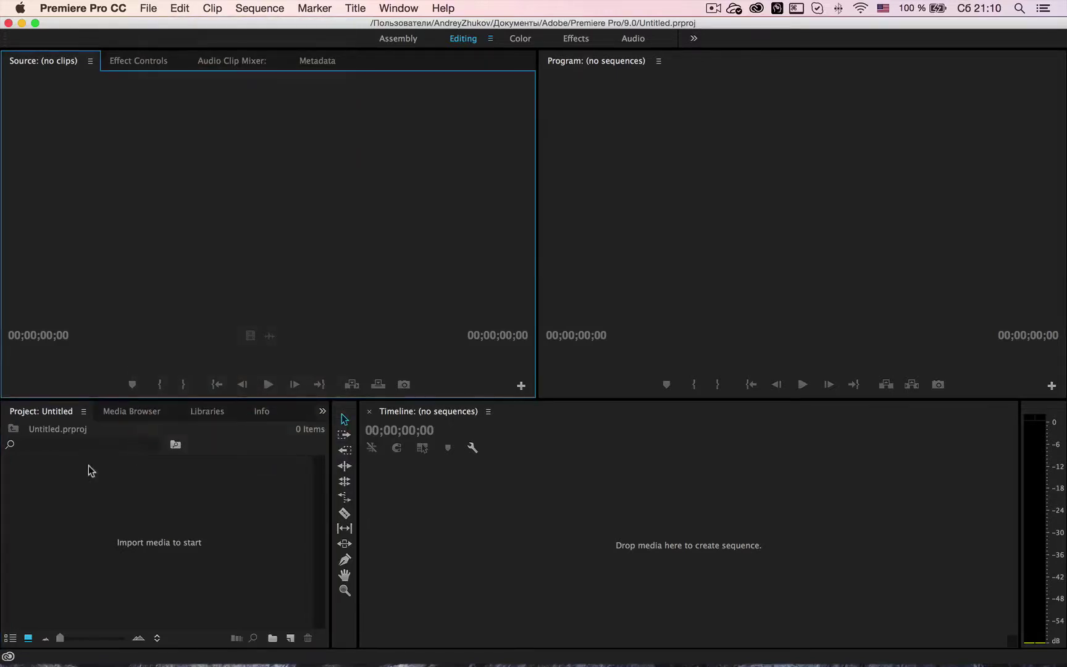
pyautogui.doubleClick(119, 512)
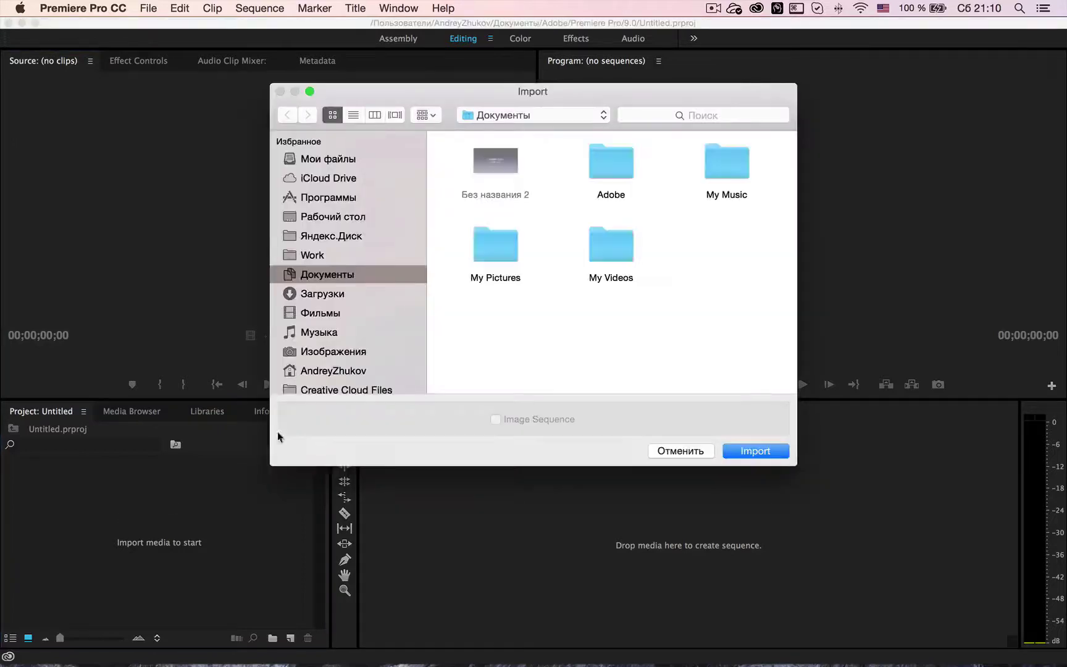
pyautogui.scroll(-5, 356, 299)
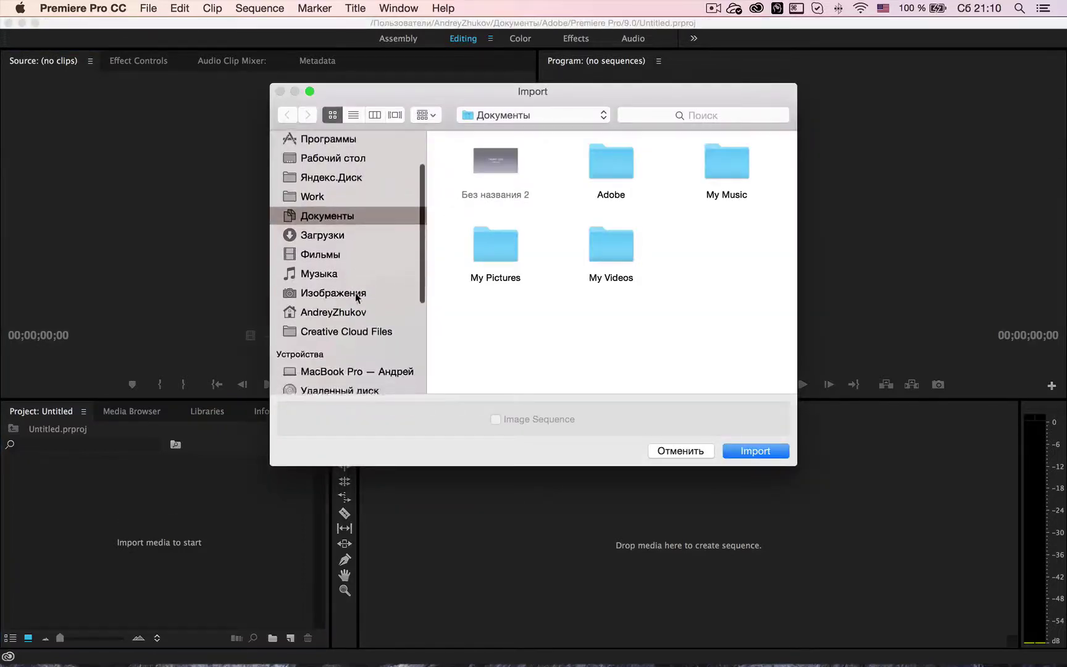
pyautogui.click(349, 306)
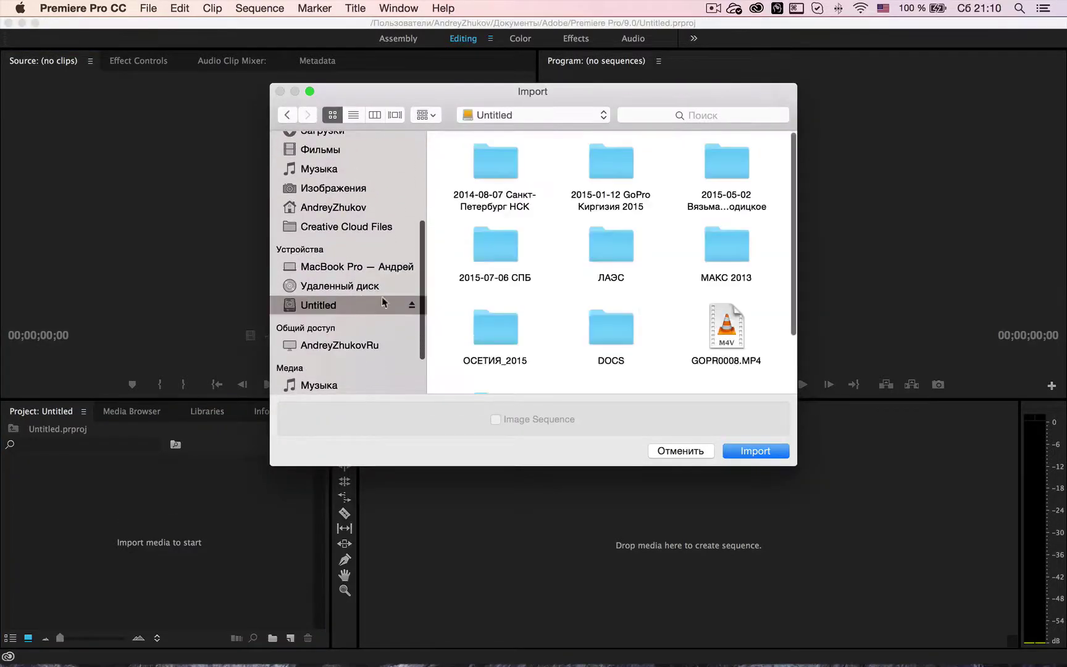
pyautogui.doubleClick(513, 260)
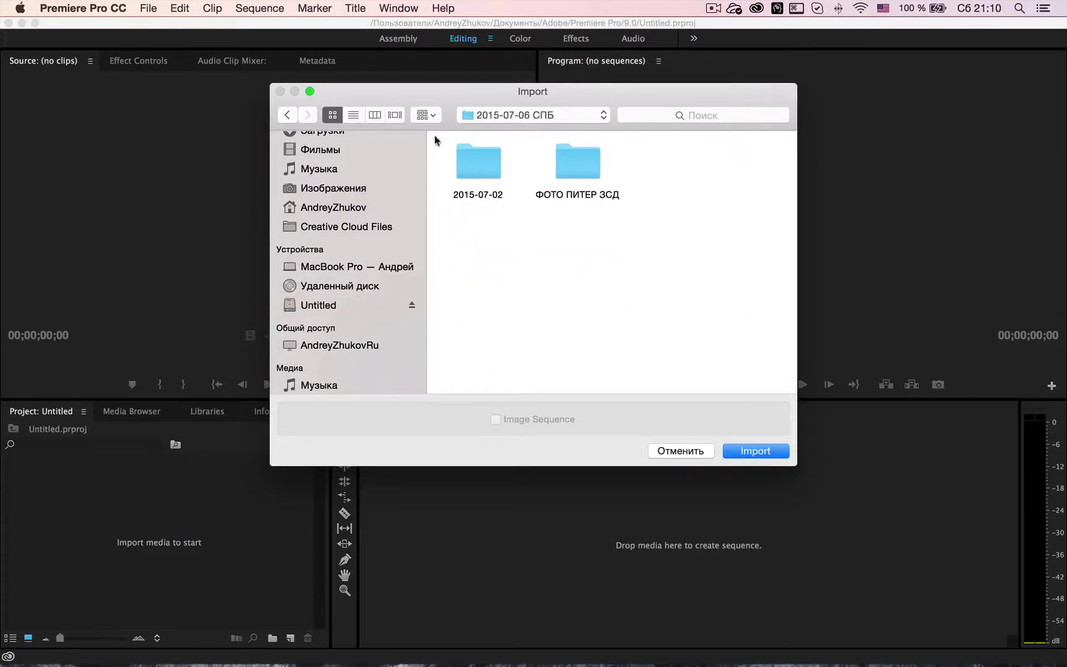
pyautogui.click(288, 121)
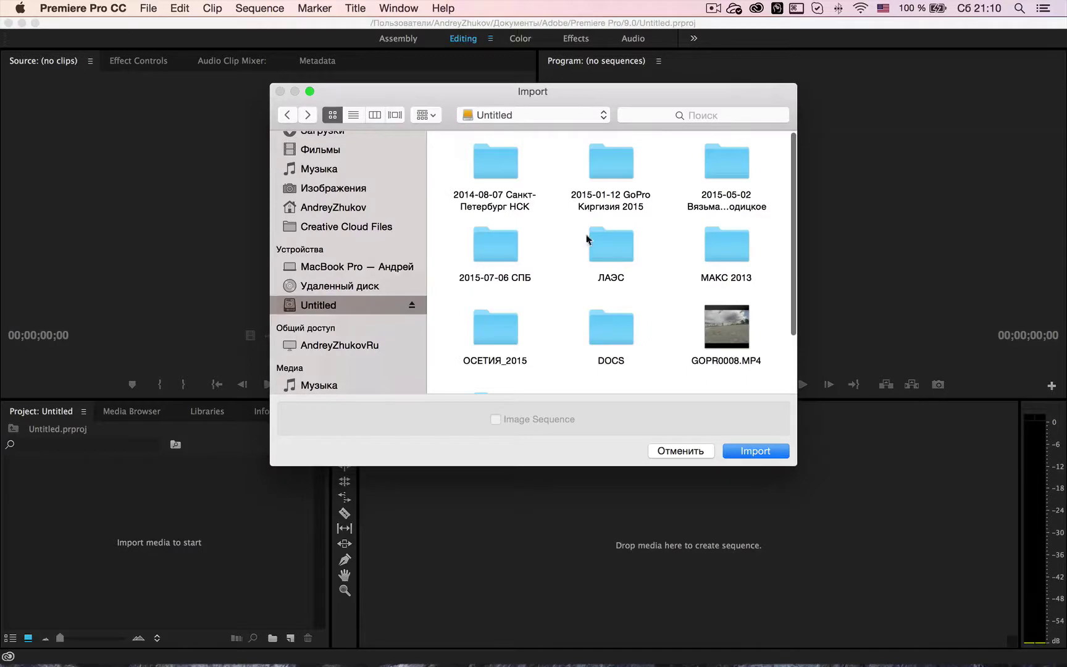
pyautogui.click(499, 173)
pyautogui.doubleClick(499, 174)
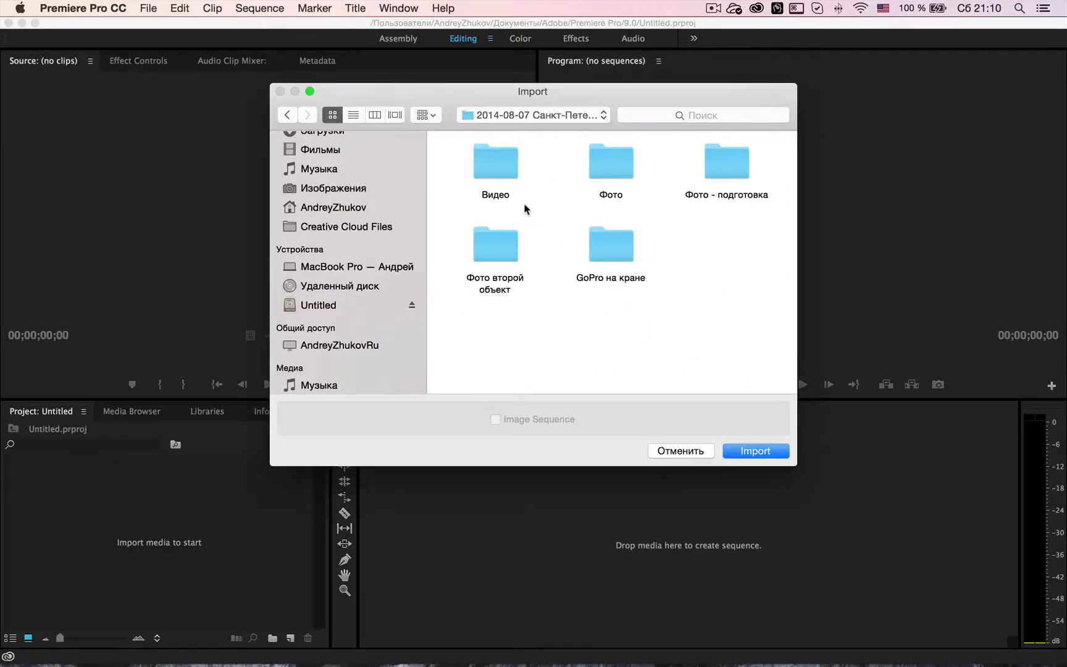
pyautogui.doubleClick(608, 241)
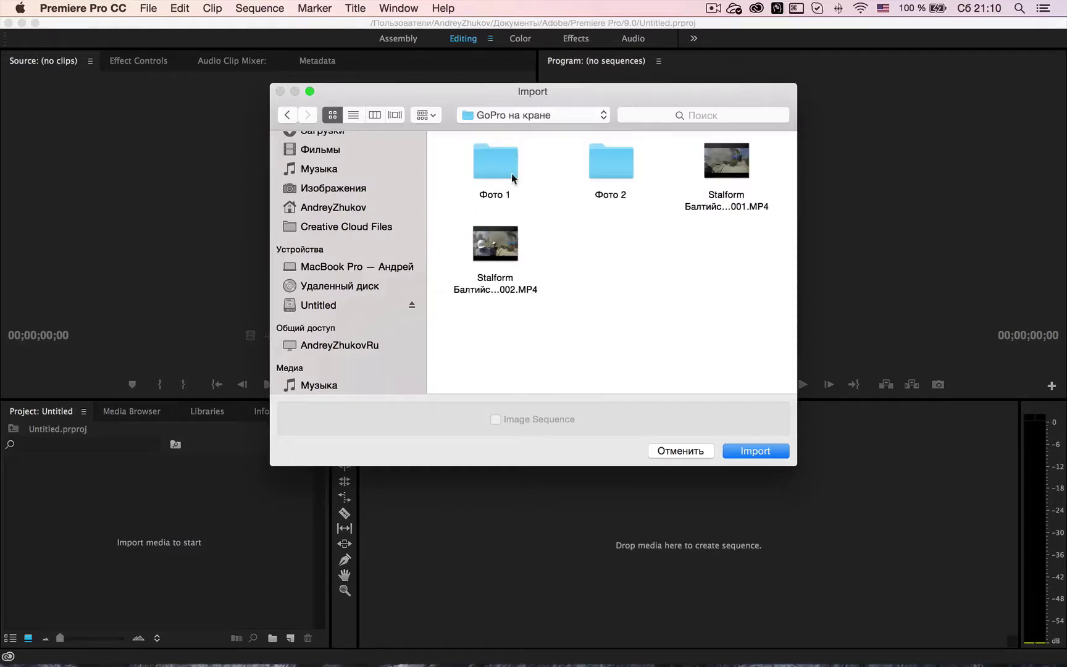
pyautogui.doubleClick(721, 166)
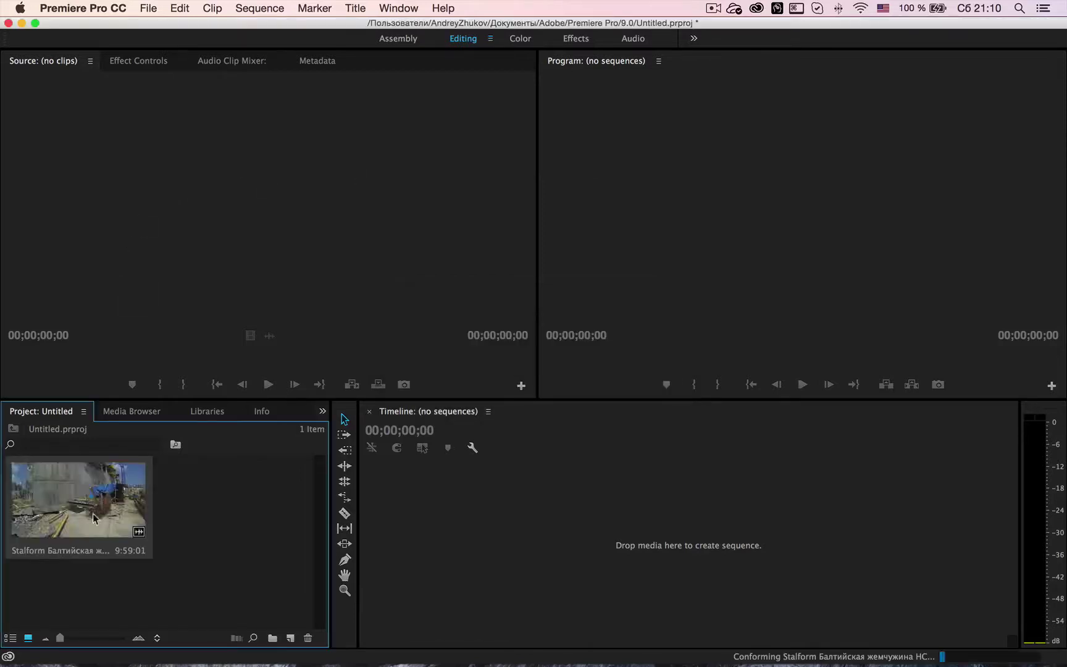
# Open the imported 001 clip in the Source Monitor and preview it from 00:01:40:17 and at 00:07:23:21
pyautogui.doubleClick(93, 514)
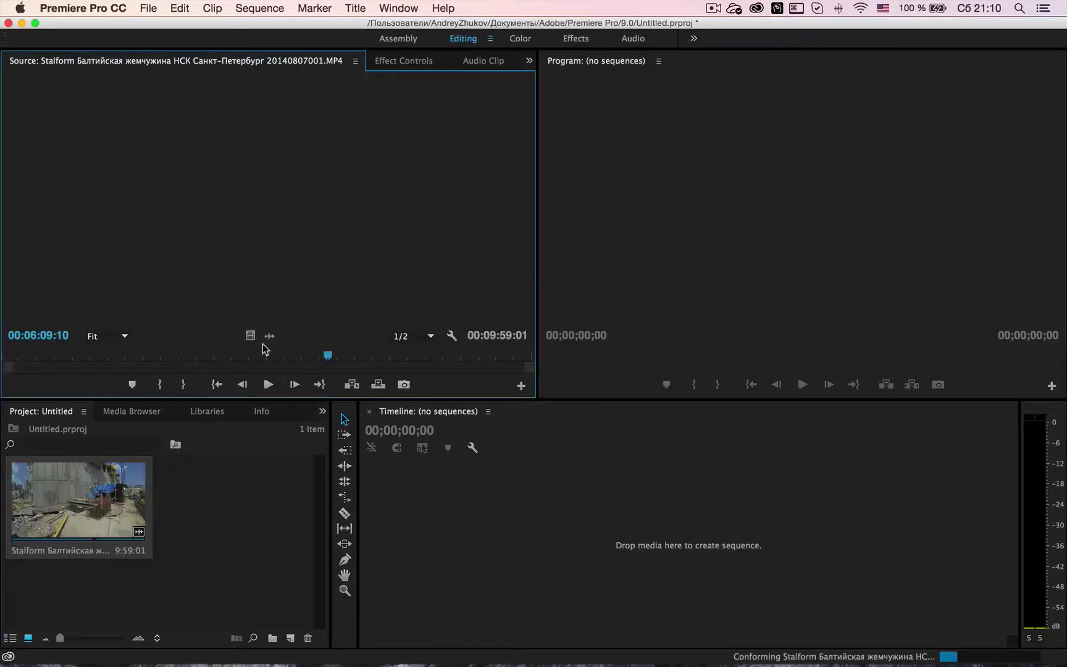
pyautogui.moveTo(163, 354); pyautogui.dragTo(91, 357)
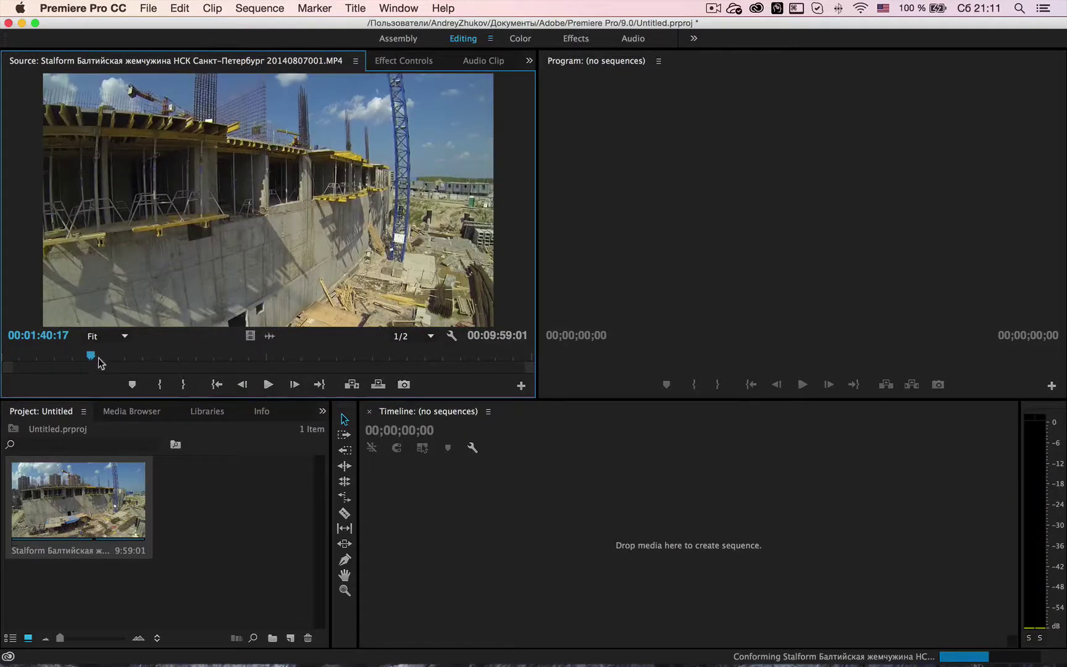
pyautogui.click(268, 384)
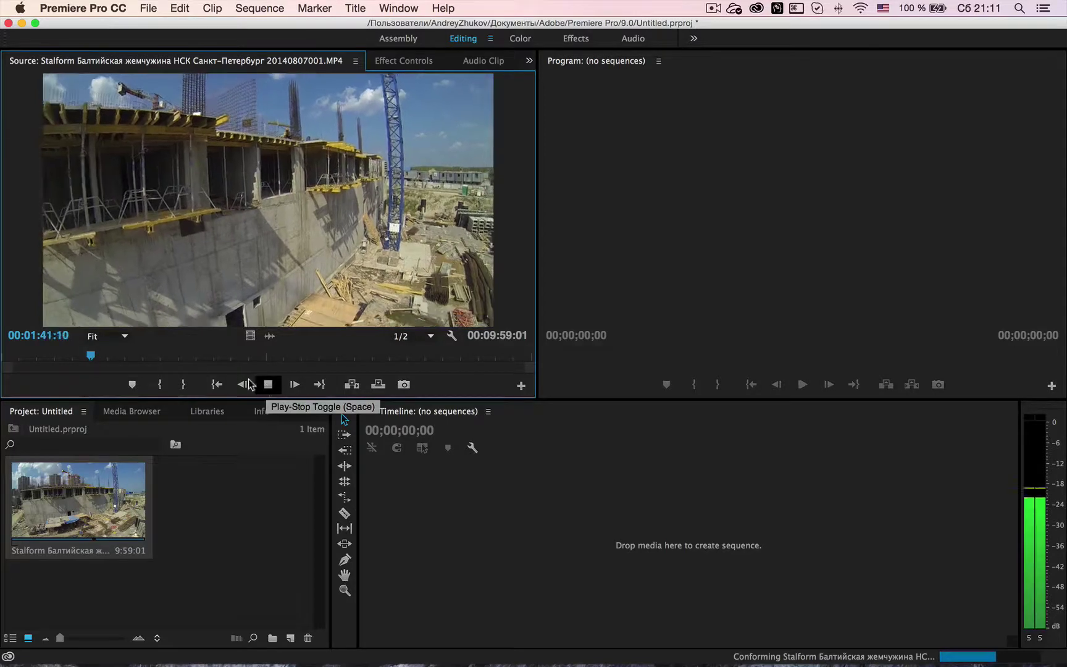
pyautogui.moveTo(98, 354); pyautogui.dragTo(396, 360)
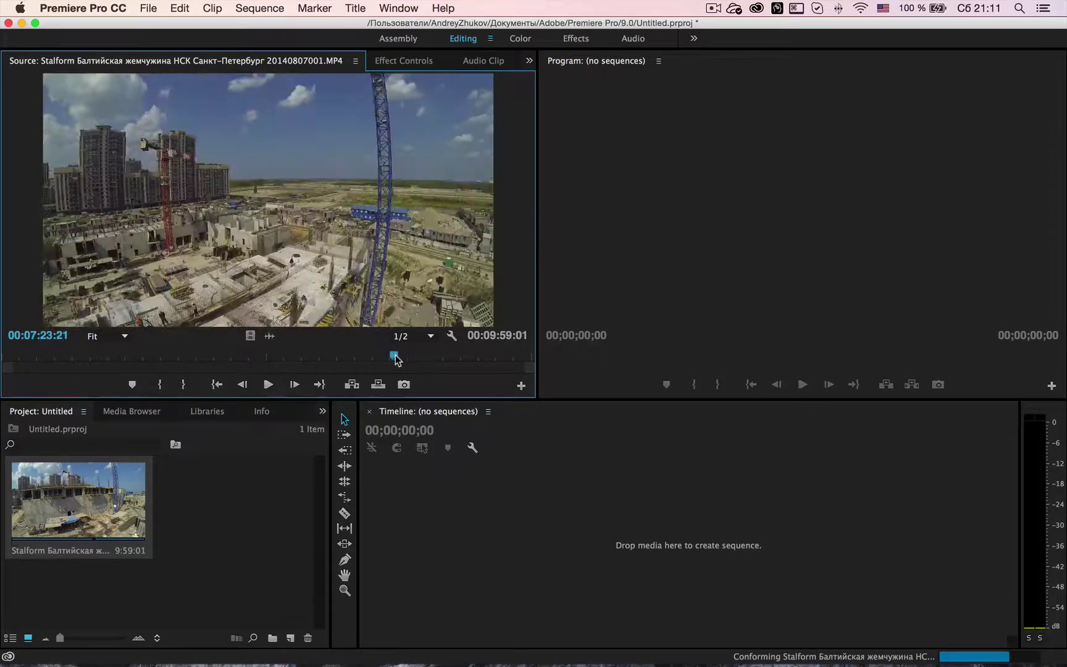
# Import the Stalform clip ending in 002.MP4 from GoPro на кране and compare both imported clips in the Source Monitor
pyautogui.doubleClick(270, 528)
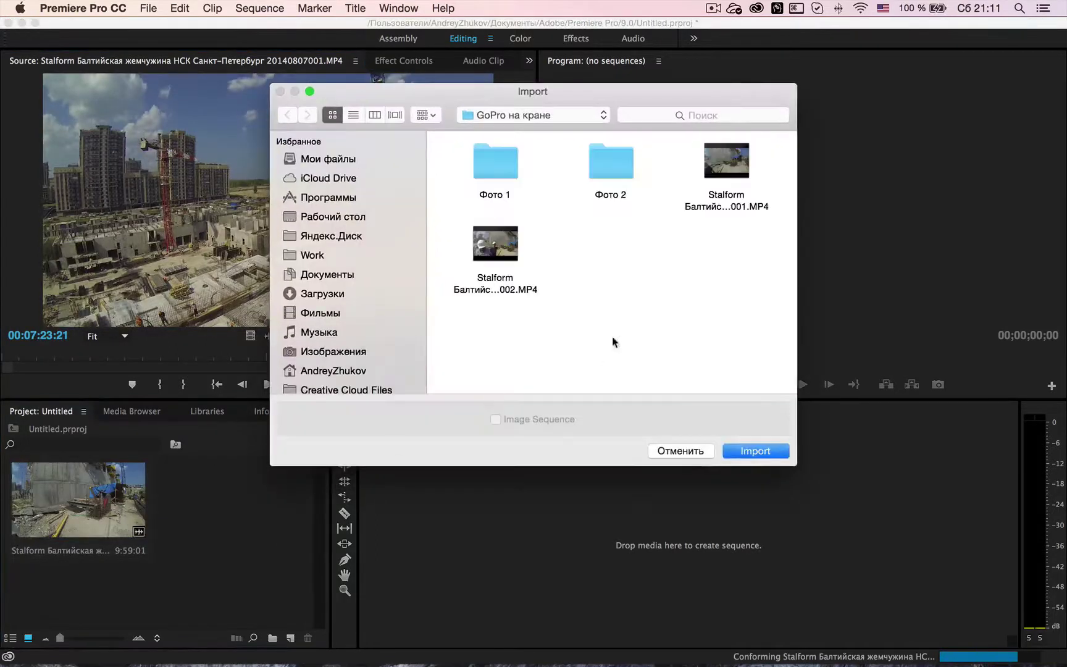
pyautogui.doubleClick(505, 267)
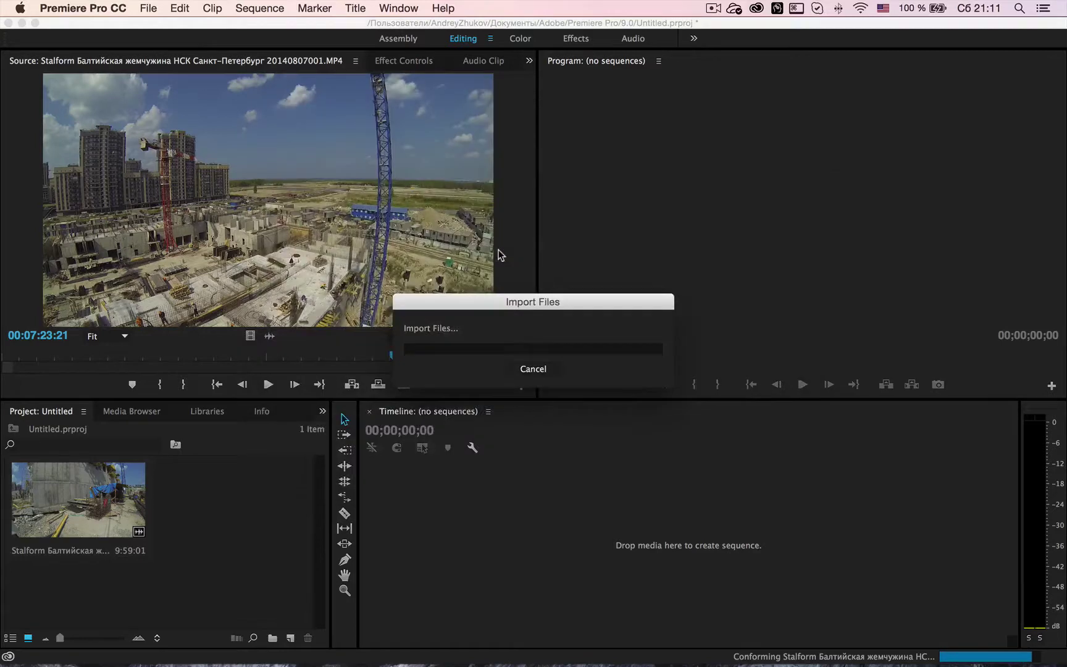
pyautogui.doubleClick(216, 484)
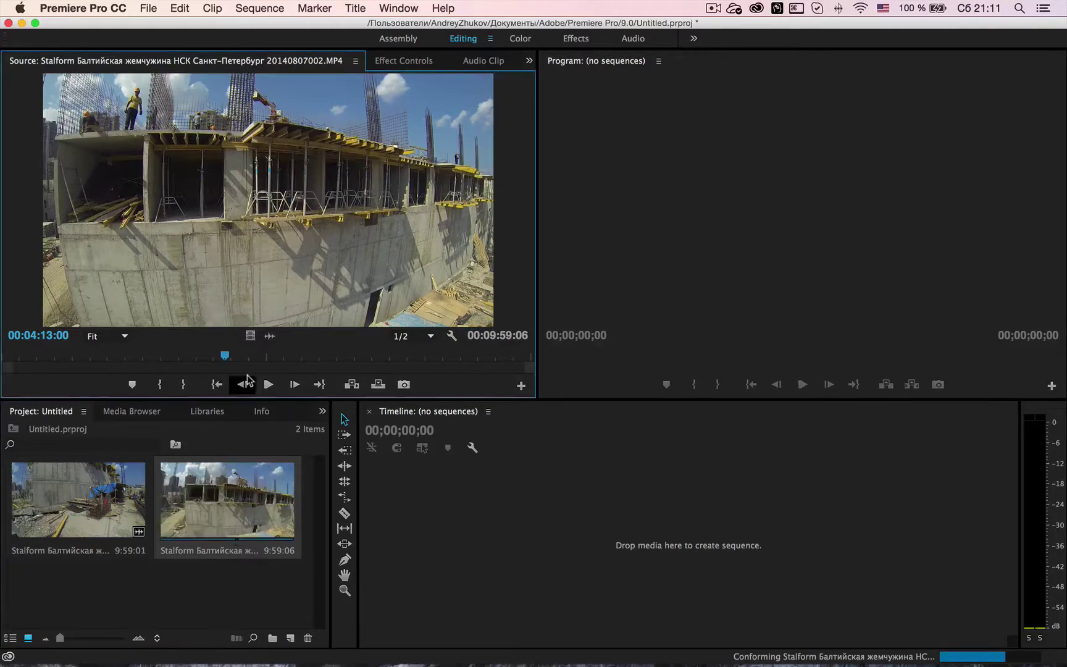
pyautogui.click(96, 482)
pyautogui.click(184, 488)
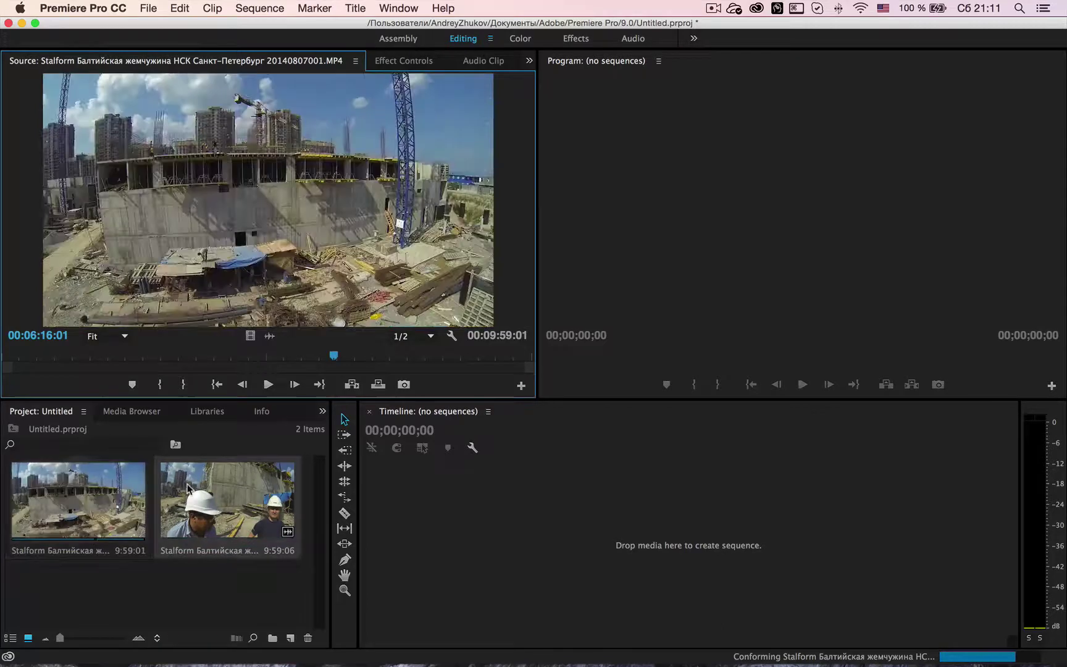
# Preview the 002 clip in the Source Monitor, playing it from around 00:06:00 and 00:05:28
pyautogui.click(110, 361)
pyautogui.moveTo(111, 358); pyautogui.dragTo(322, 350)
pyautogui.click(268, 384)
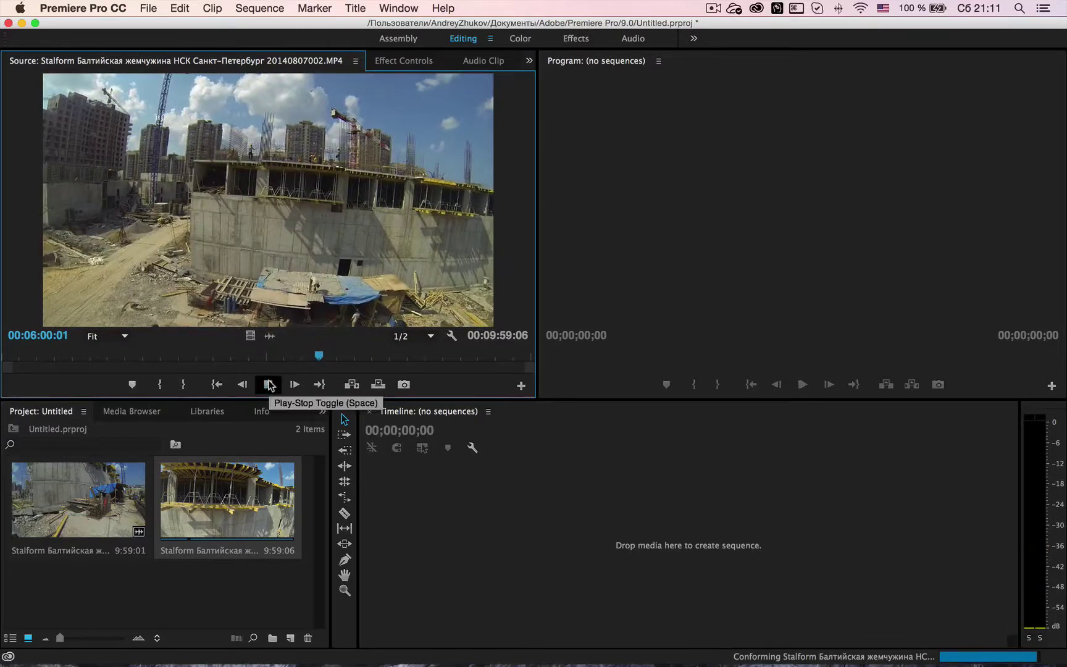
pyautogui.click(293, 357)
pyautogui.click(269, 385)
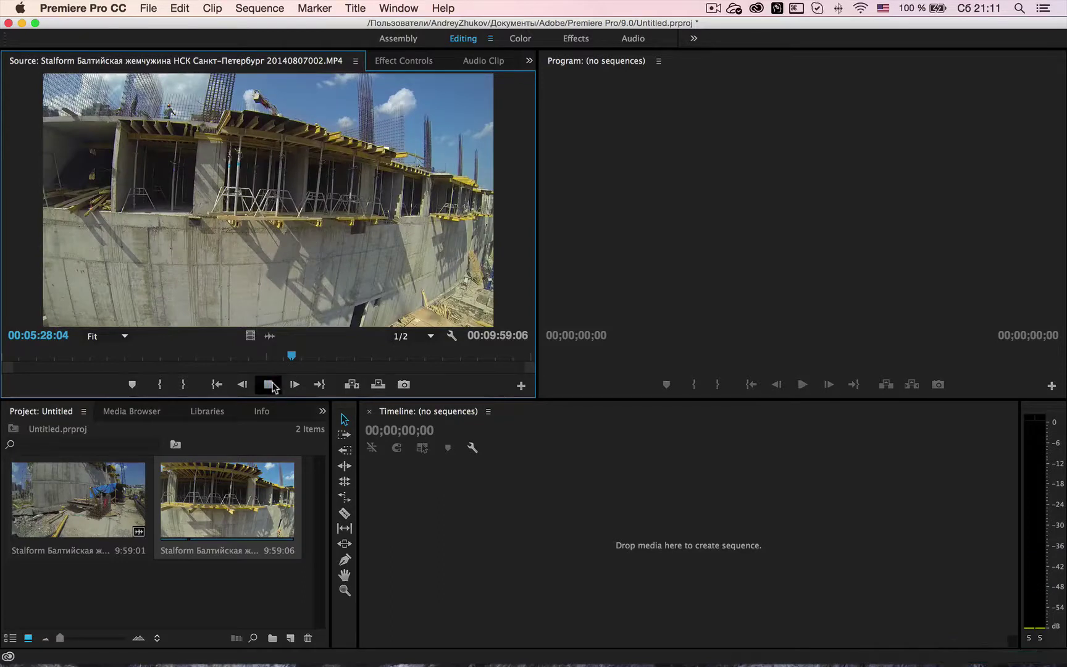
# Mark an In point at 00:05:39:02 and an Out point at 00:05:42:00 in the 002 source clip
pyautogui.click(298, 357)
pyautogui.moveTo(299, 357); pyautogui.dragTo(303, 358)
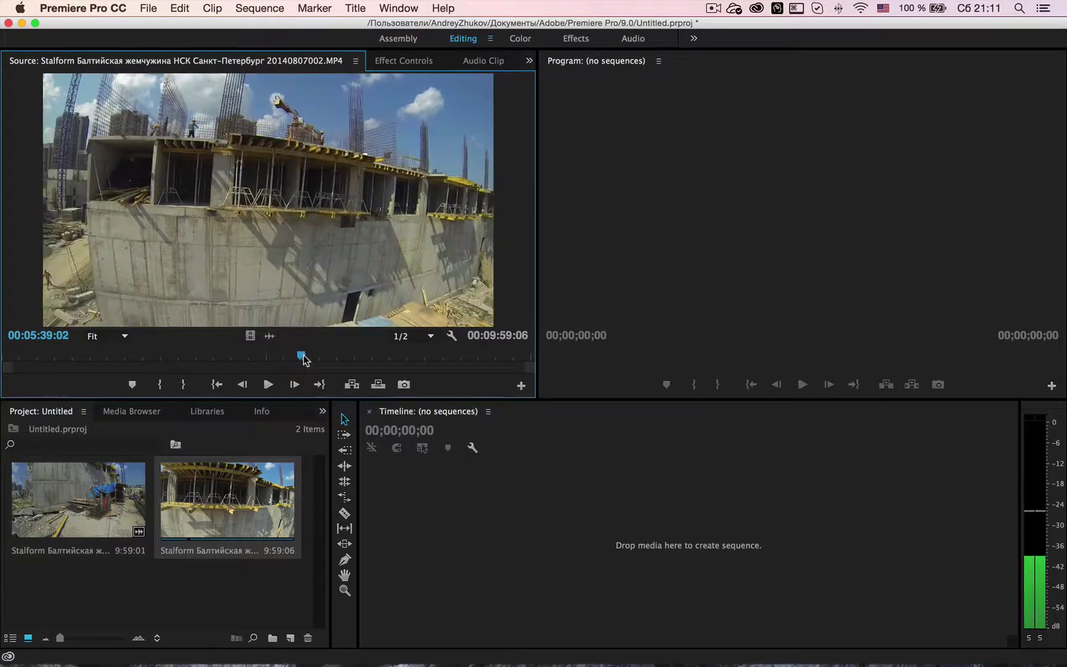
pyautogui.click(160, 384)
pyautogui.press('space')
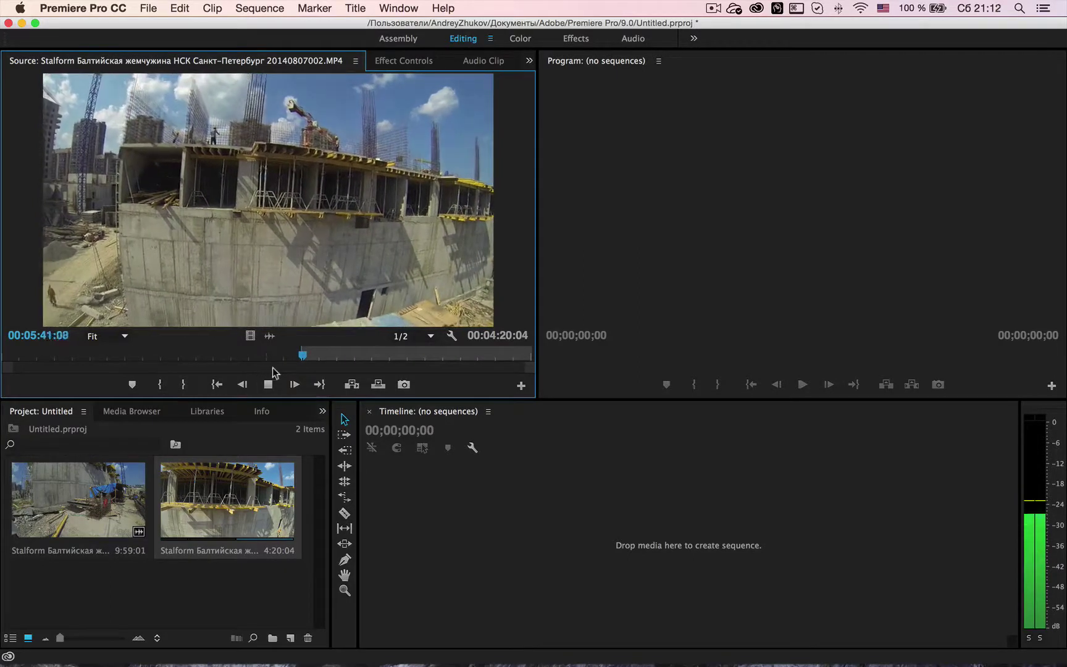
pyautogui.press('space')
pyautogui.click(183, 384)
# Create a sequence from the marked 002 fragment, enlarge the timeline scale, and select the fragment on track V1
pyautogui.moveTo(418, 418); pyautogui.dragTo(438, 488)
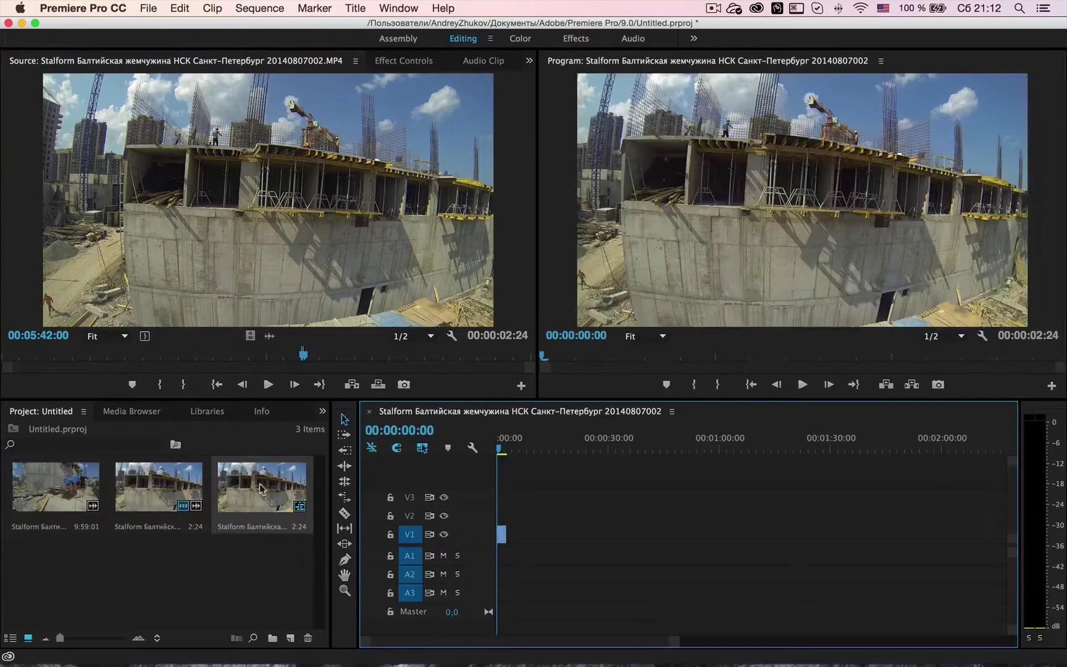
pyautogui.moveTo(502, 453); pyautogui.dragTo(488, 447)
pyautogui.press('=')
pyautogui.press('=')
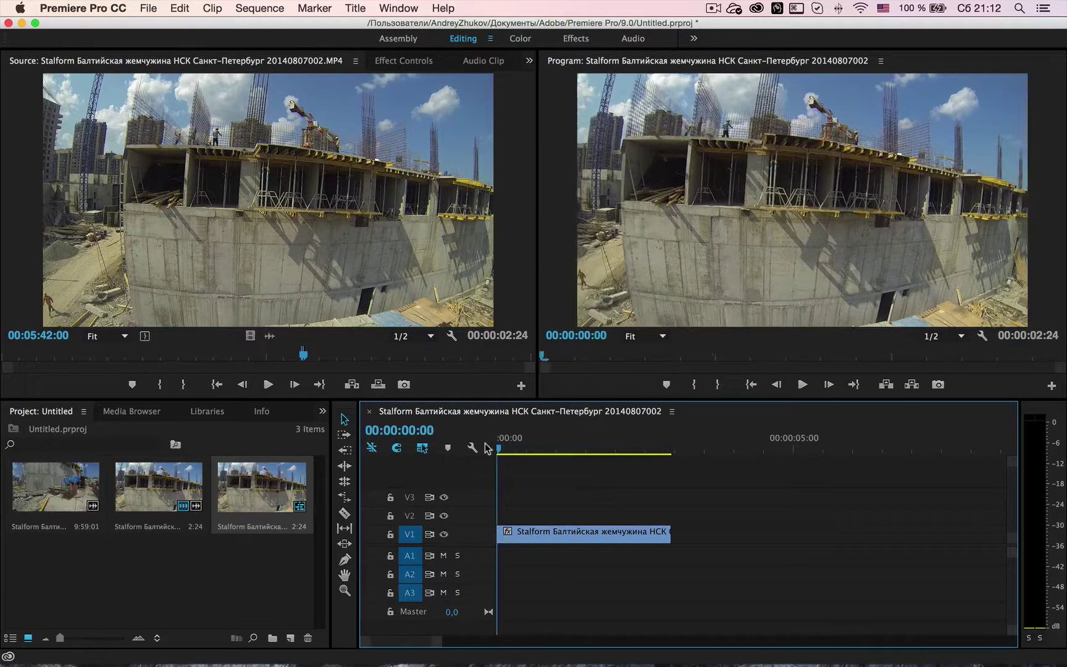
pyautogui.click(539, 531)
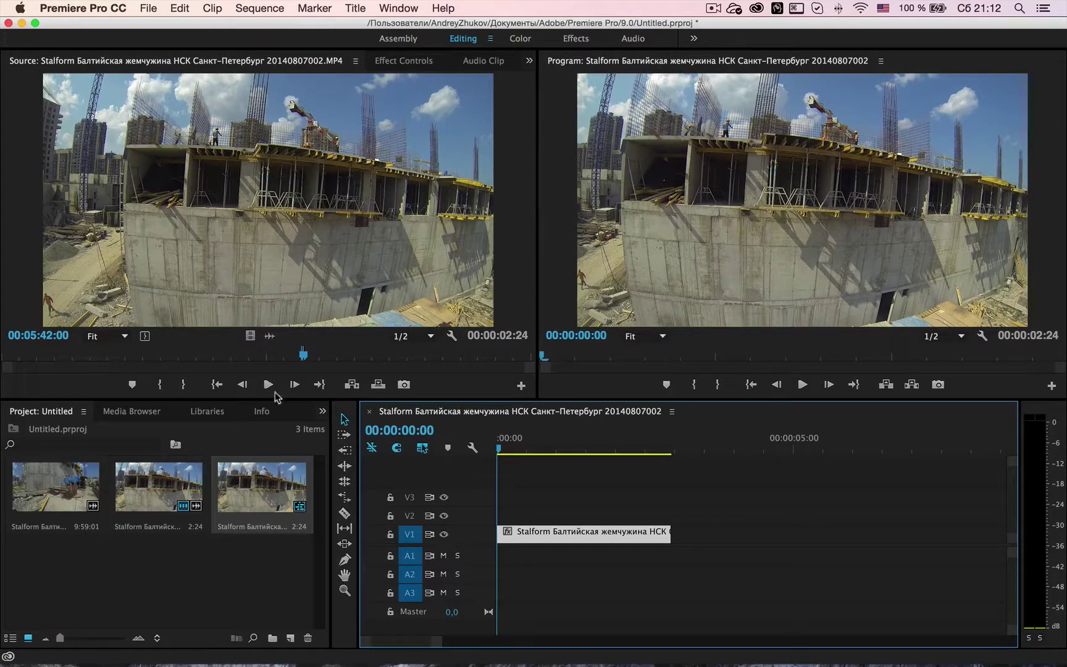
# Preview the 002 clip in the Source Monitor, playing it from around 00:06:46 and 00:06:52
pyautogui.moveTo(358, 354)
pyautogui.mouseDown()
pyautogui.moveTo(496, 354)
pyautogui.moveTo(363, 359)
pyautogui.mouseUp()
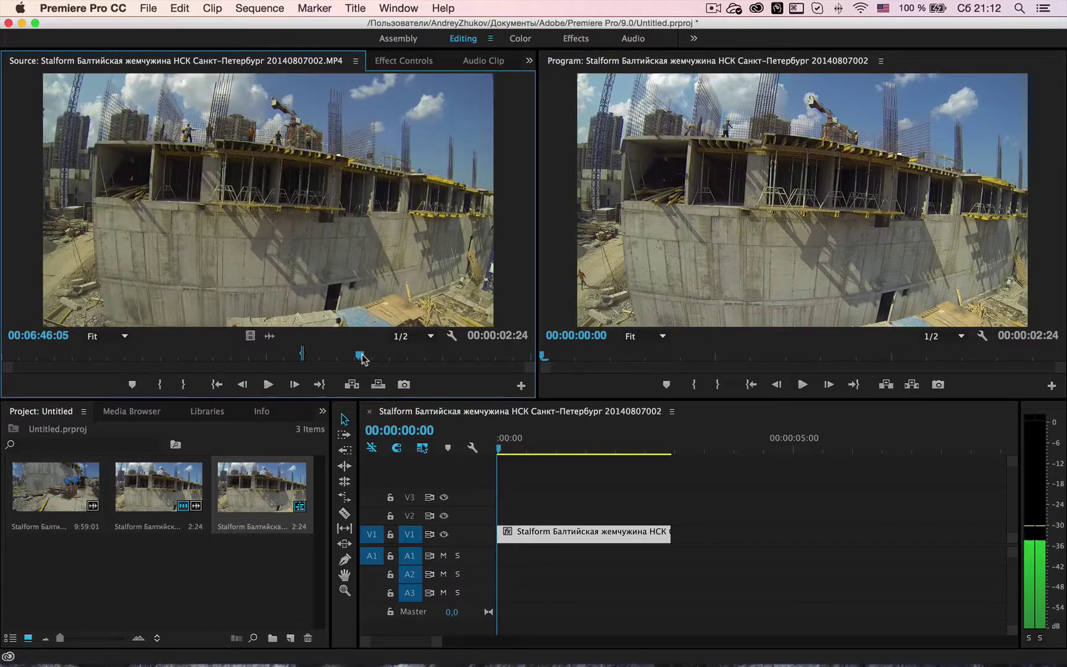
pyautogui.click(268, 384)
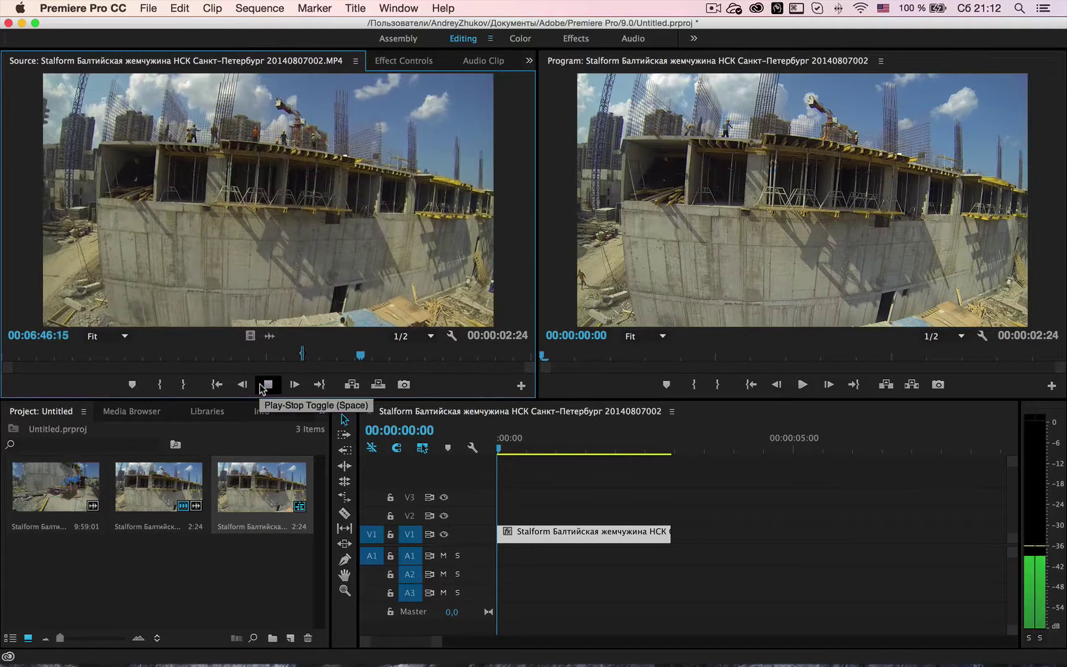
pyautogui.moveTo(363, 356); pyautogui.dragTo(368, 358)
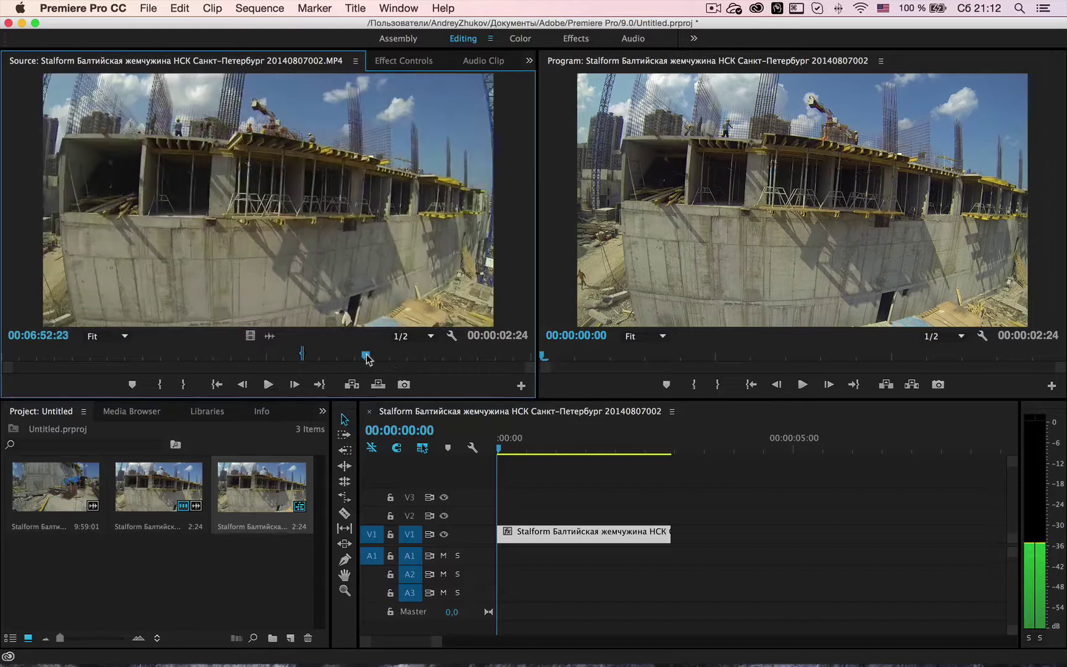
pyautogui.click(268, 384)
# Show the Motion properties of the V1 fragment and enable Position and Scale keyframing at 00:00:00:04
pyautogui.moveTo(600, 443); pyautogui.dragTo(501, 489)
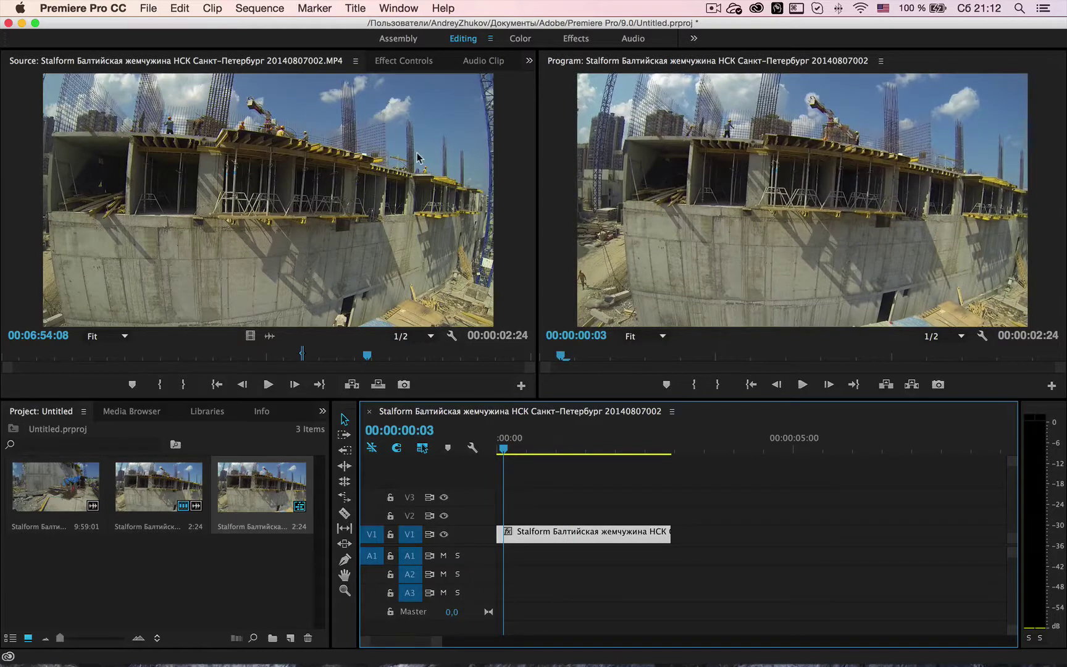
pyautogui.moveTo(560, 540)
pyautogui.mouseDown()
pyautogui.moveTo(611, 542)
pyautogui.moveTo(560, 541)
pyautogui.mouseUp()
pyautogui.click(414, 61)
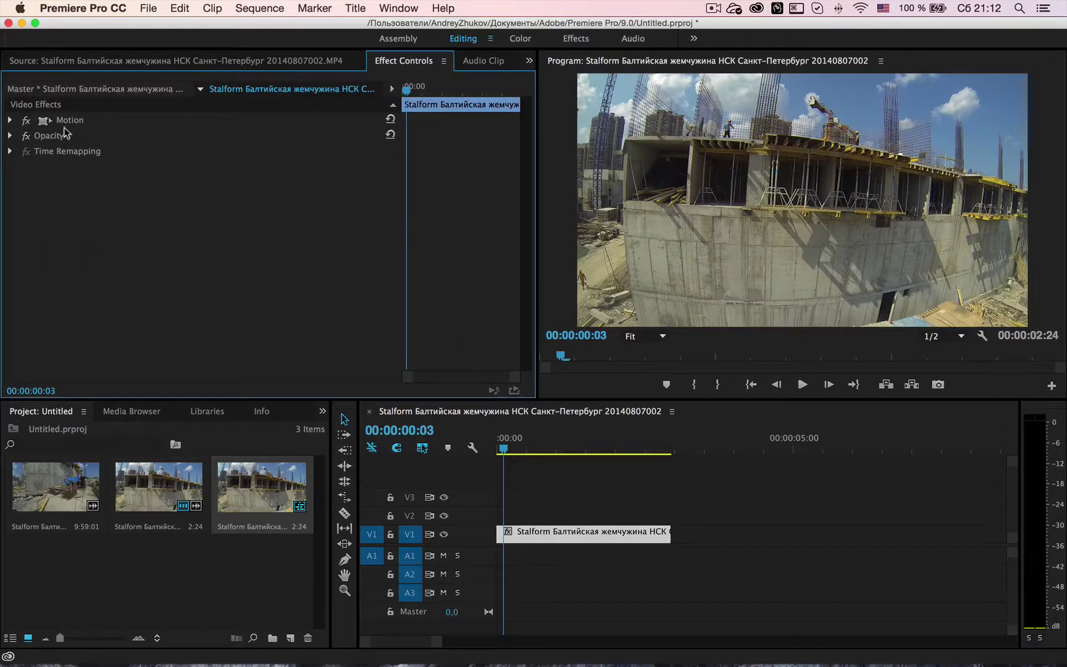
pyautogui.click(11, 120)
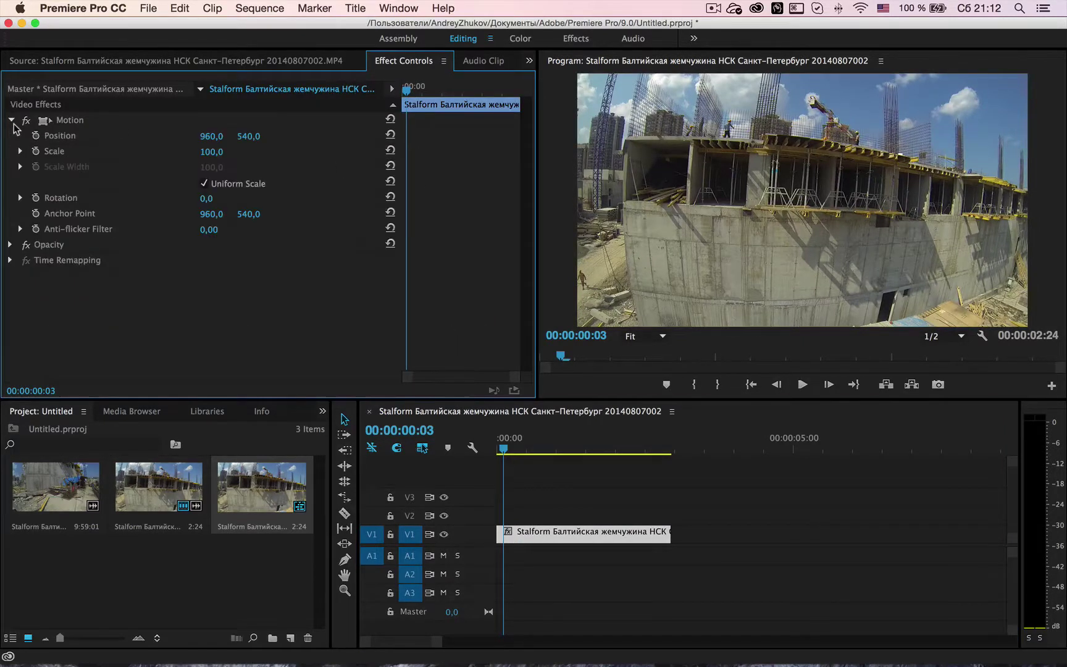
pyautogui.click(36, 125)
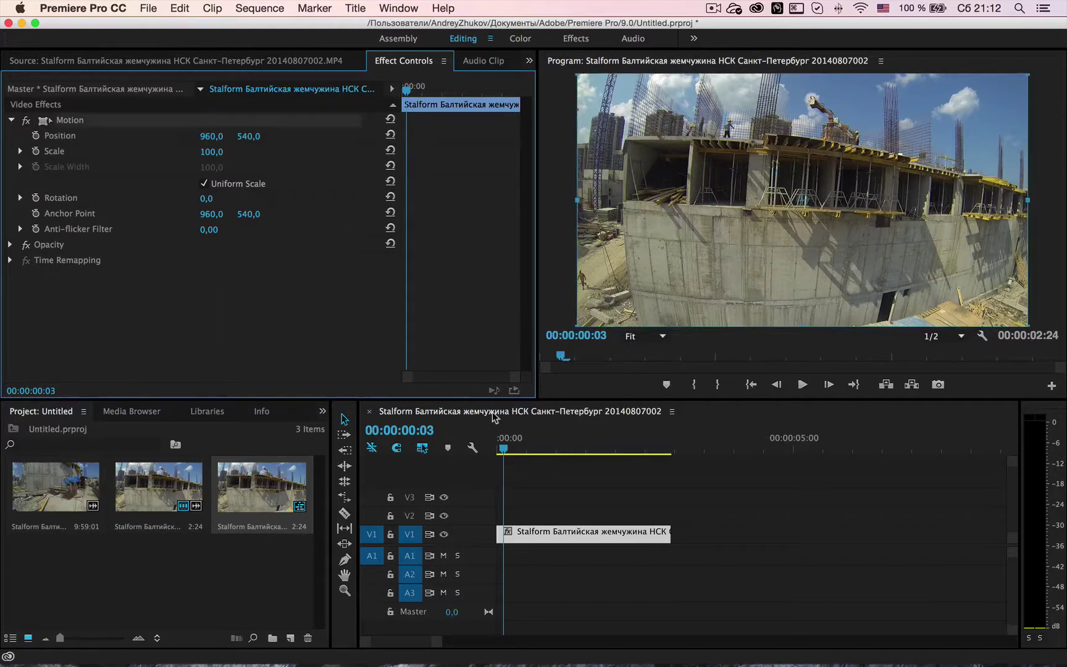
pyautogui.click(507, 449)
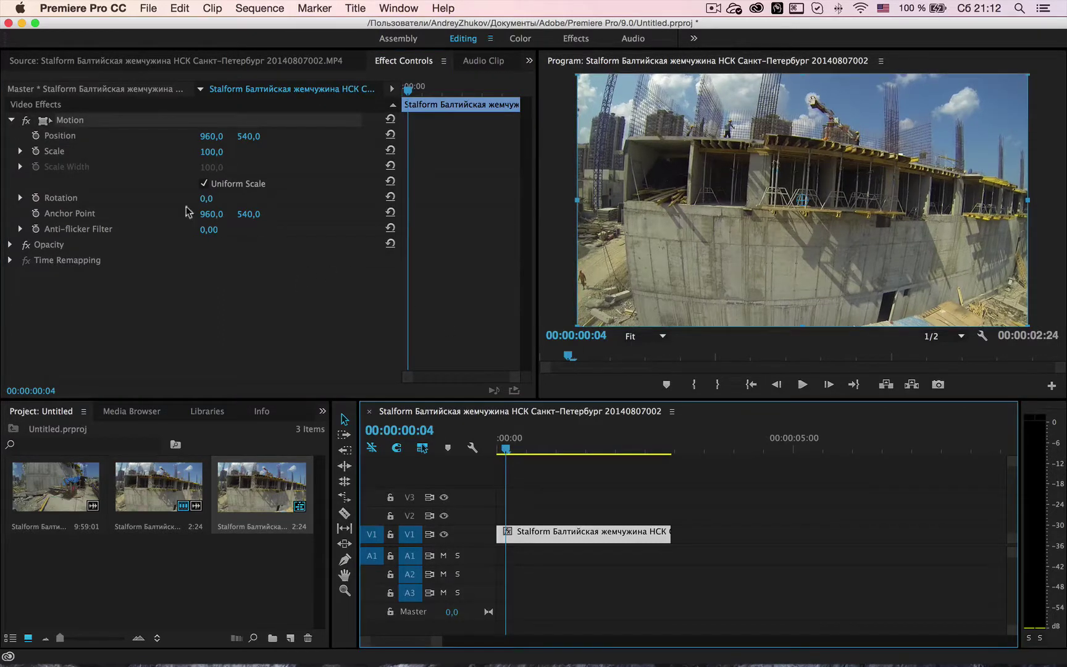
pyautogui.click(36, 135)
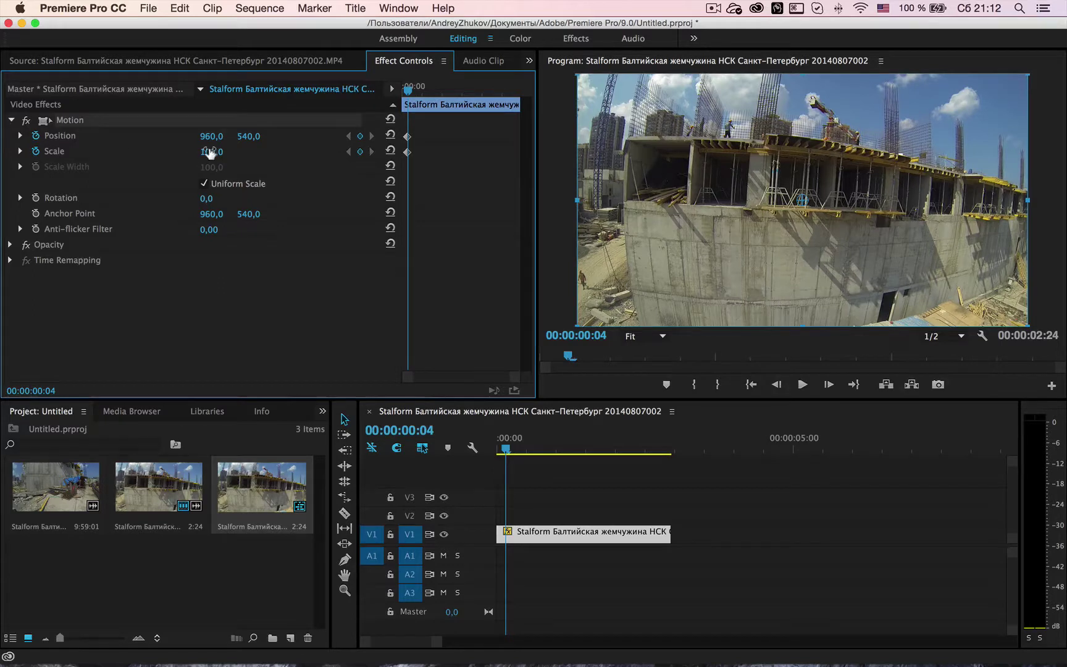
# Animate the fragment's Scale from 121 at 00:00:00:04 to 199 at 00:00:01:23 and play the zoom
pyautogui.moveTo(211, 152)
pyautogui.mouseDown()
pyautogui.moveTo(317, 152)
pyautogui.moveTo(188, 151)
pyautogui.moveTo(224, 152)
pyautogui.mouseUp()
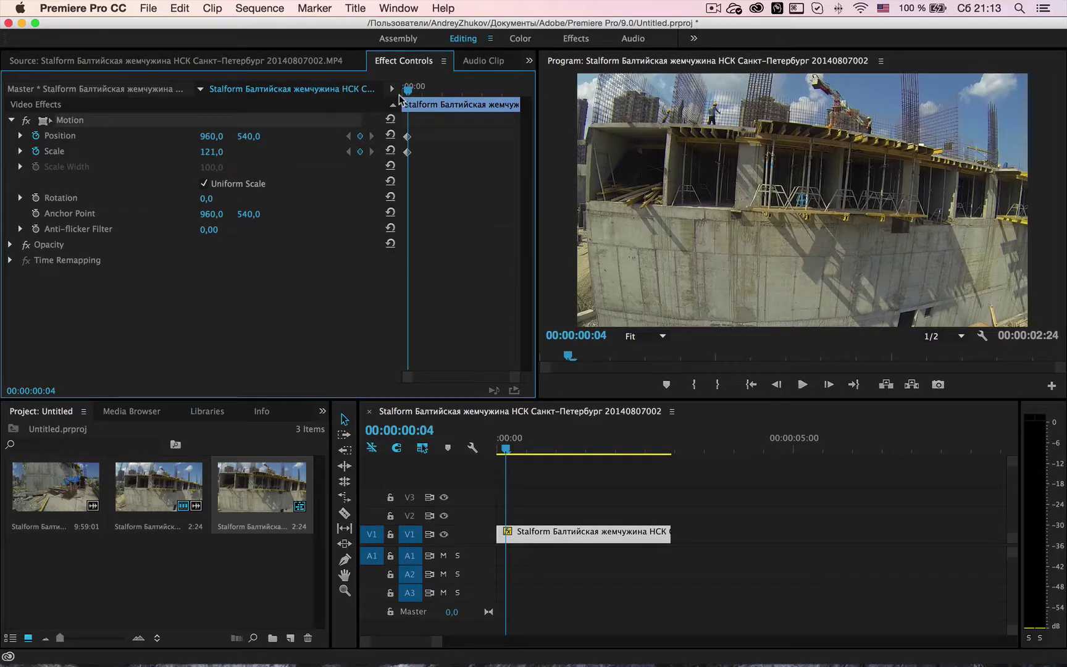
pyautogui.moveTo(402, 92); pyautogui.dragTo(478, 93)
pyautogui.moveTo(212, 151); pyautogui.dragTo(396, 103)
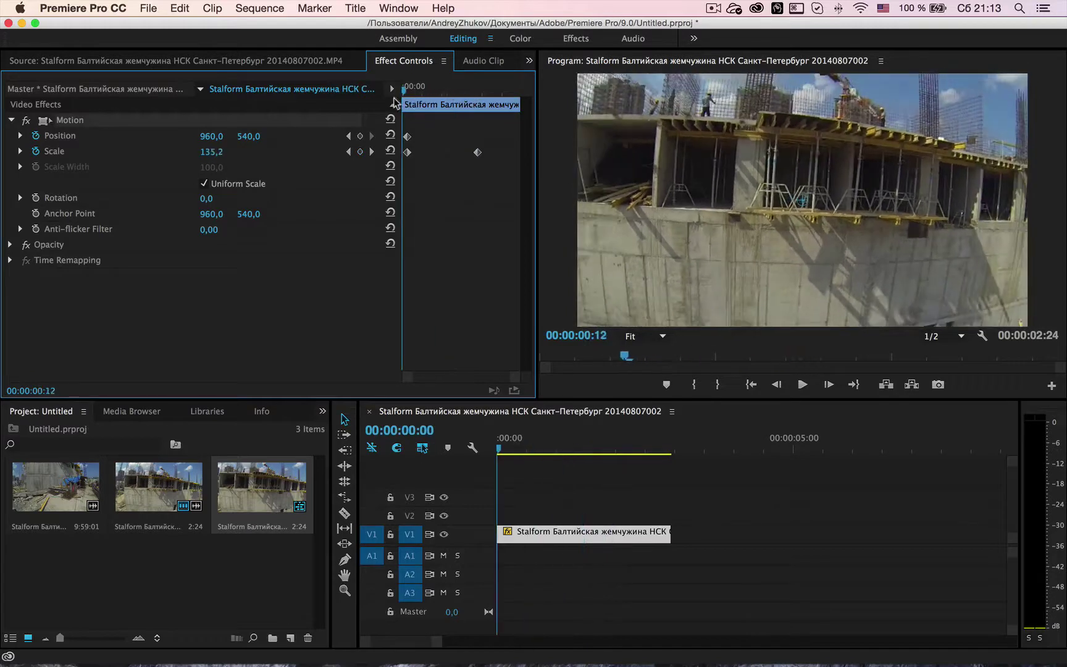
pyautogui.press('space')
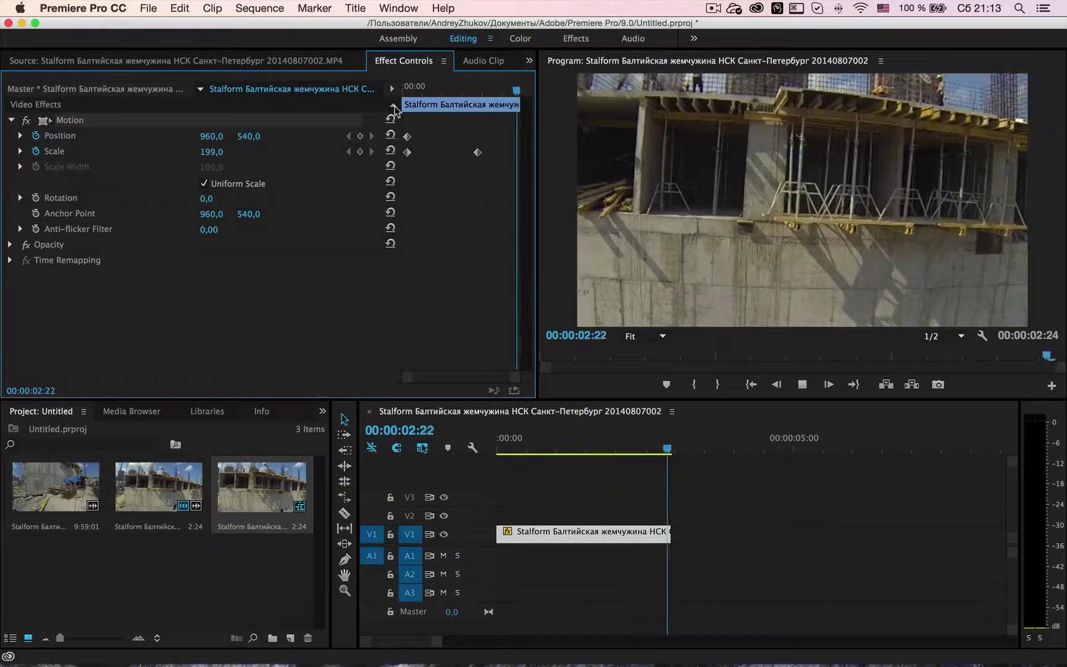
pyautogui.press('space')
# Move the first Position and Scale keyframes to the clip start and set the horizontal Position to 1483 at 00:00:01:23
pyautogui.click(407, 135)
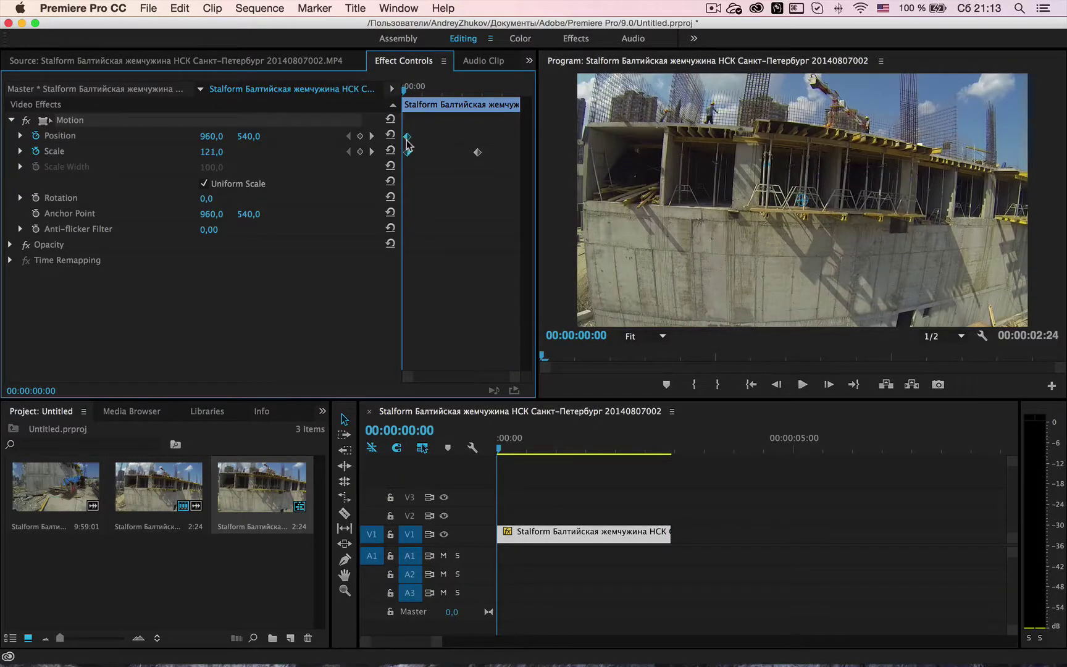
pyautogui.hotkey('shift', 'k')
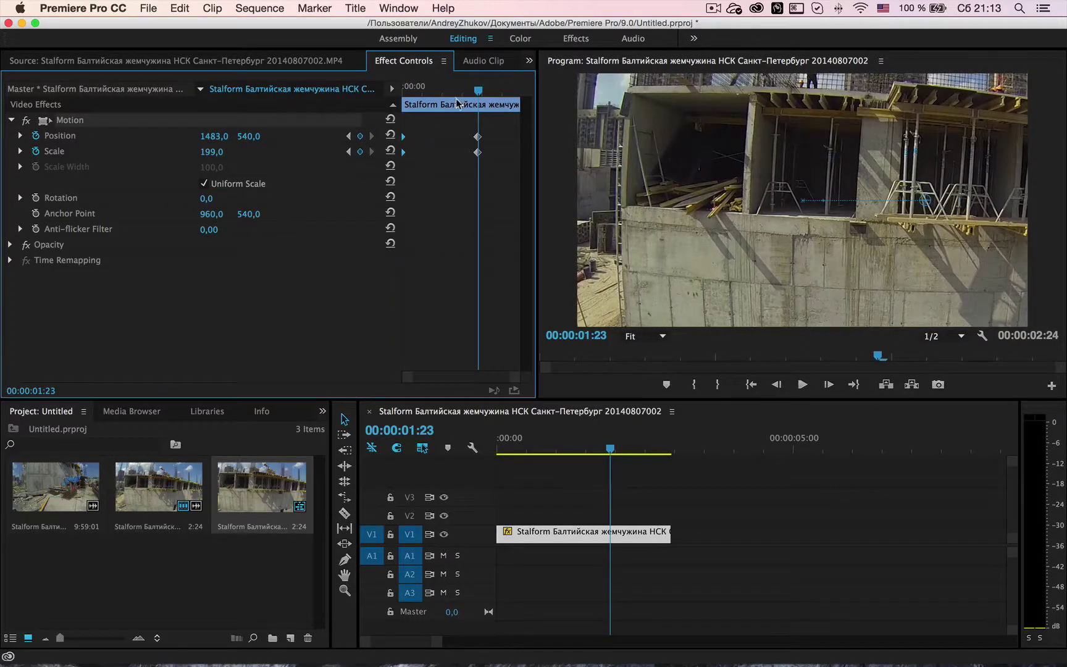
pyautogui.press('space')
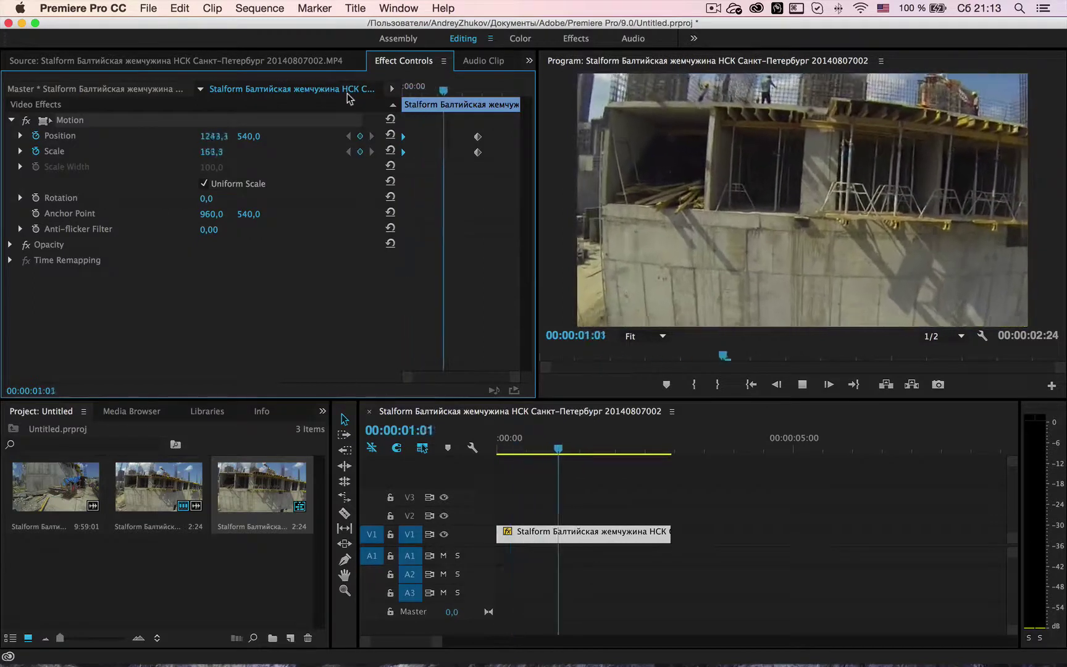
# Set the horizontal Position at 00:00:01:23 to 495 and play the changed camera movement
pyautogui.click(422, 91)
pyautogui.moveTo(423, 96); pyautogui.dragTo(477, 91)
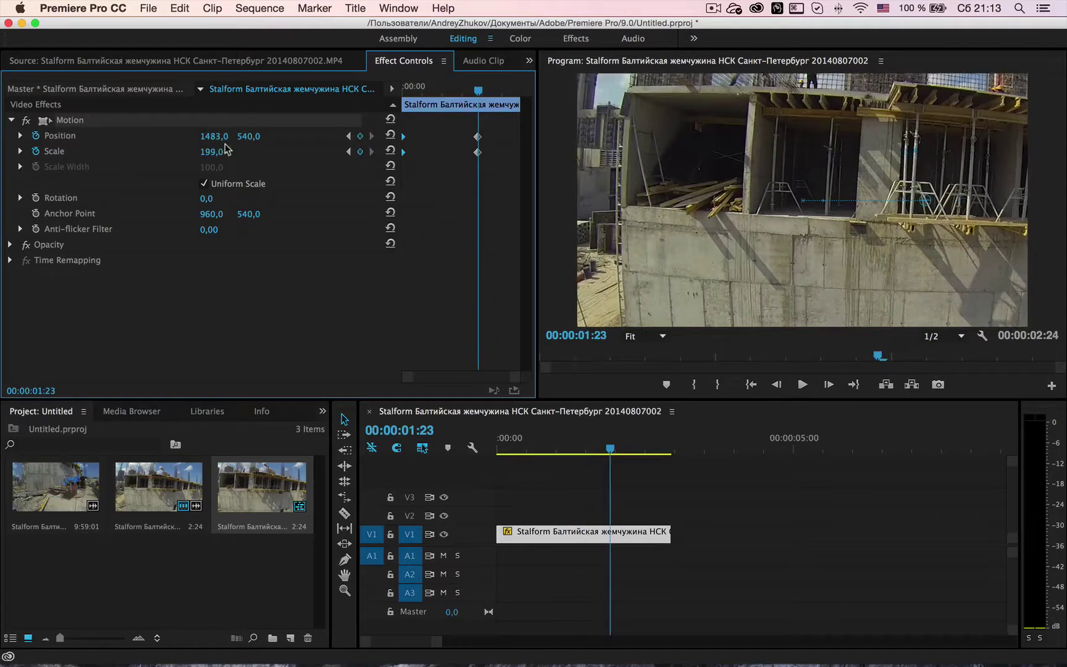
pyautogui.moveTo(214, 136); pyautogui.dragTo(124, 136)
pyautogui.click(429, 93)
pyautogui.press('space')
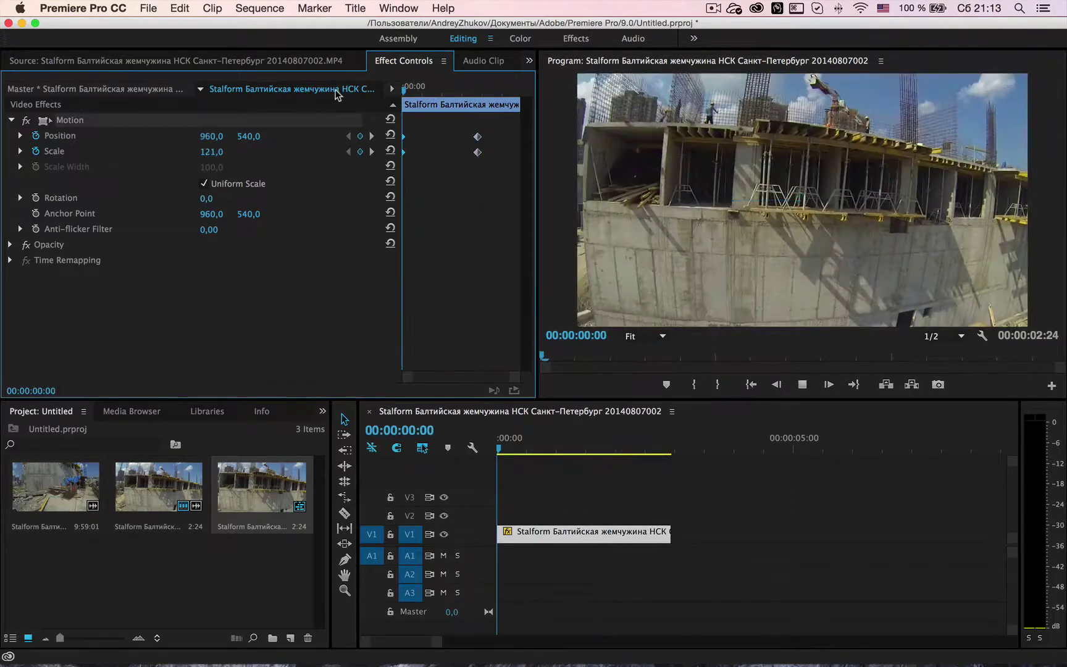
pyautogui.press('space')
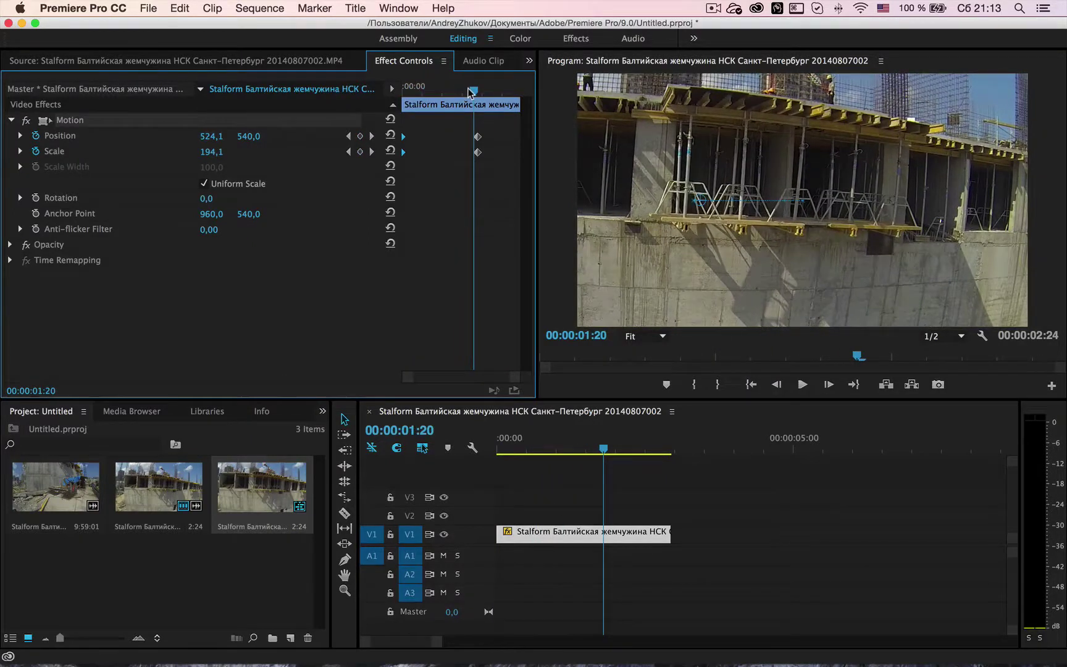
# Set Scale to 120 at the second keyframe, increase the horizontal Position there, and play the fragment
pyautogui.press('Home')
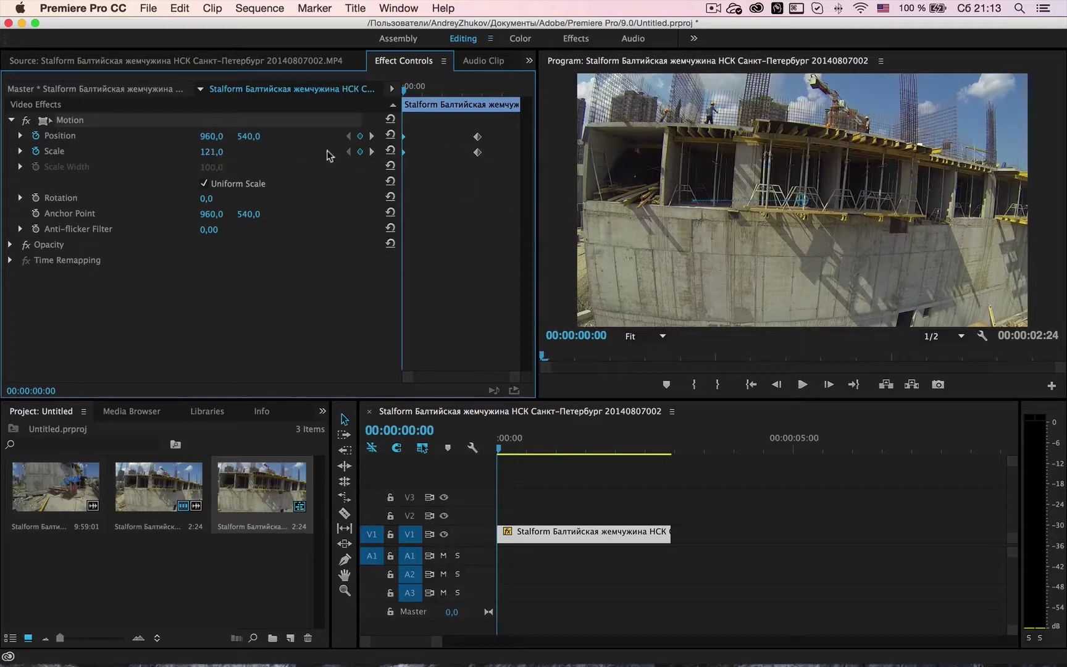
pyautogui.click(373, 152)
pyautogui.click(212, 151)
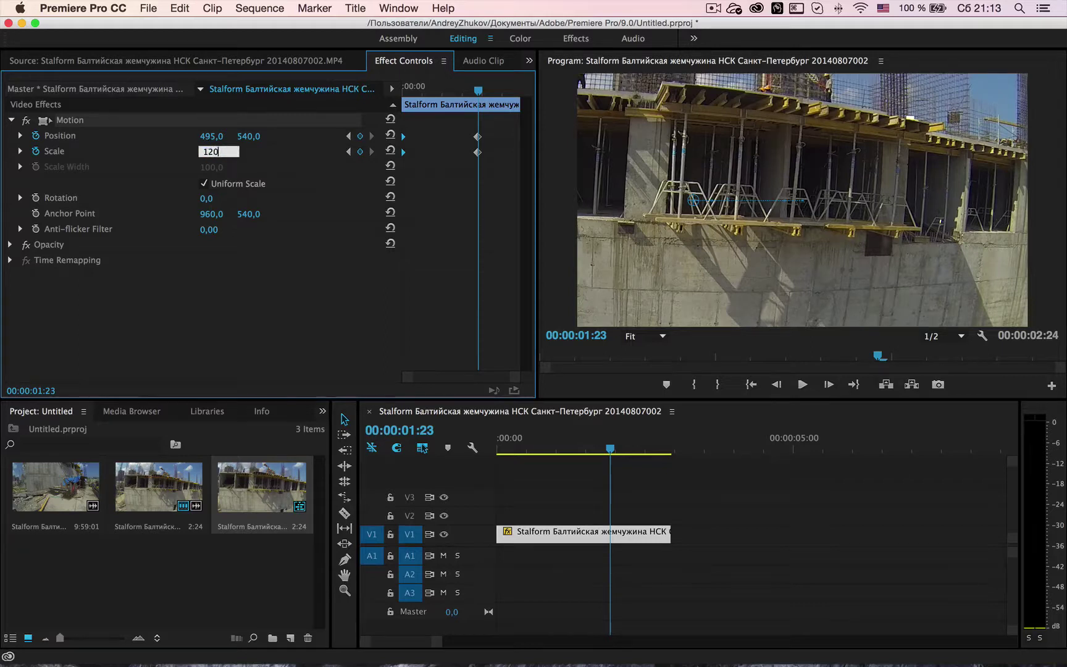
pyautogui.press('Return')
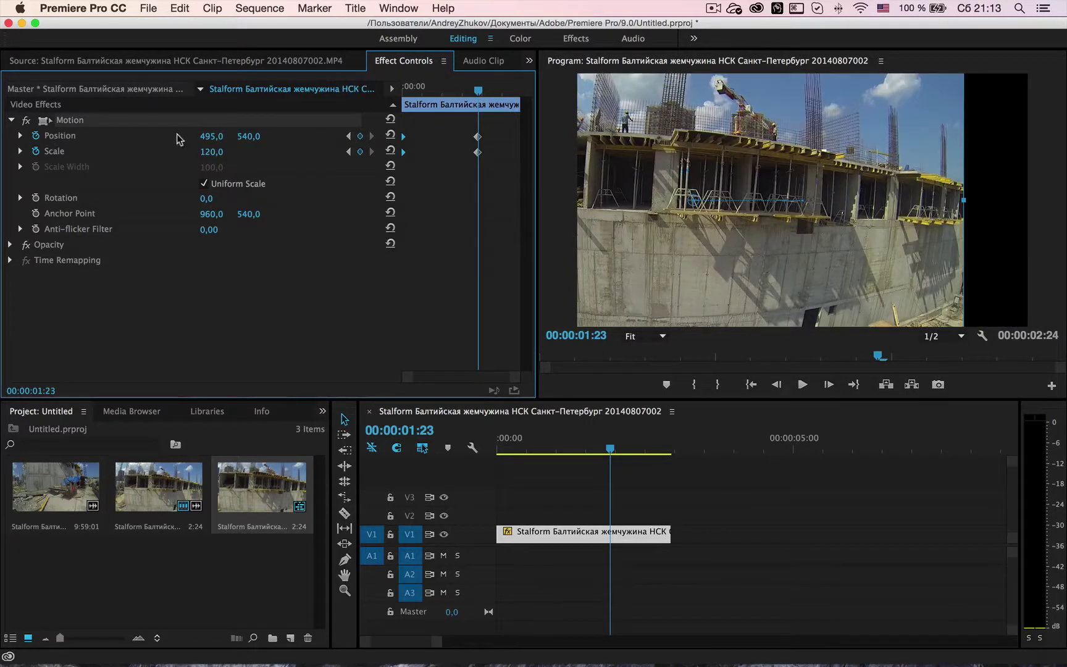
pyautogui.moveTo(204, 136); pyautogui.dragTo(539, 136)
pyautogui.moveTo(433, 91); pyautogui.dragTo(358, 99)
pyautogui.press('space')
pyautogui.press('space')
# Set the horizontal Position at the clip start to 777 and play the resulting pan
pyautogui.click(414, 92)
pyautogui.moveTo(413, 92); pyautogui.dragTo(377, 93)
pyautogui.moveTo(213, 136); pyautogui.dragTo(59, 136)
pyautogui.press('space')
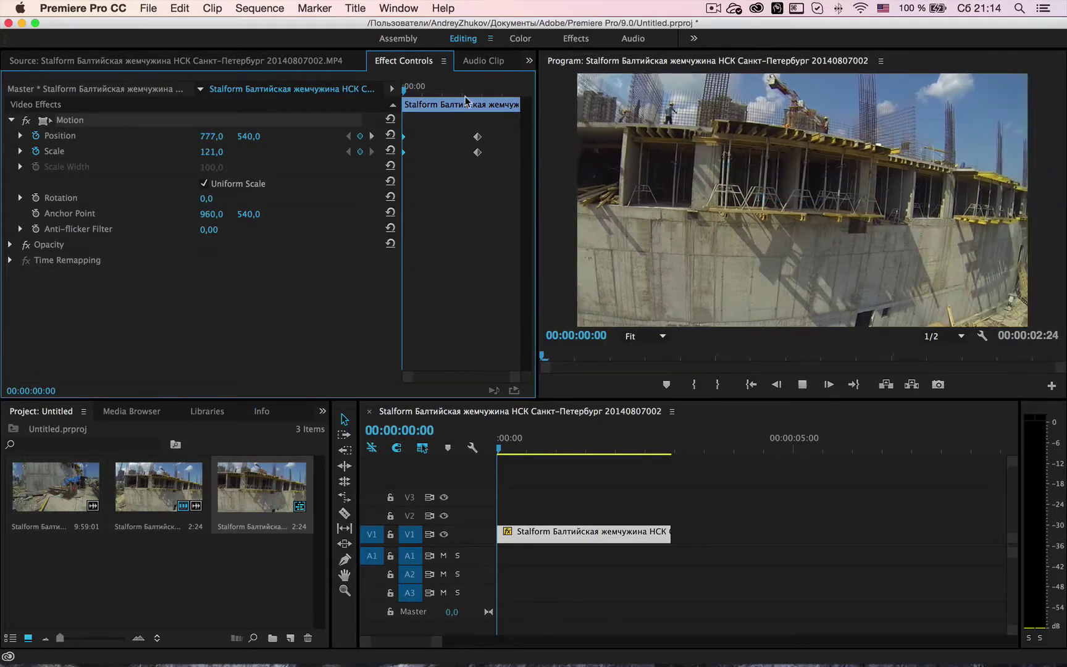
pyautogui.press('space')
pyautogui.moveTo(465, 97); pyautogui.dragTo(352, 103)
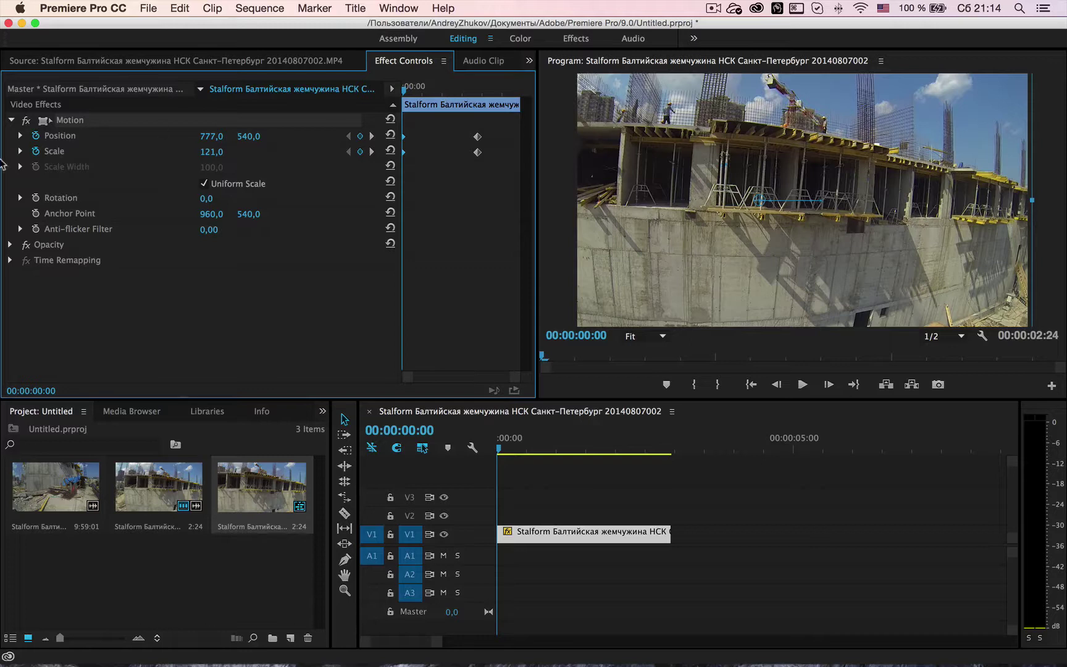
# Animate Rotation from 0° at the clip start to 14° at 00:00:01:06 and play the tilting fragment
pyautogui.click(21, 198)
pyautogui.click(35, 198)
pyautogui.press('space')
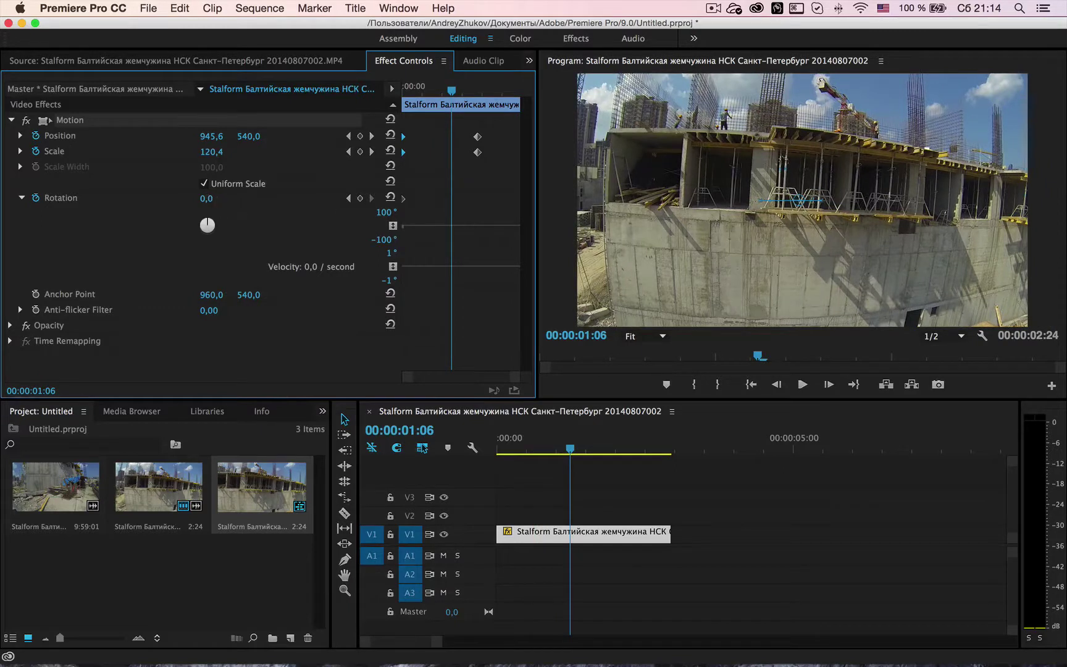
pyautogui.moveTo(206, 198); pyautogui.dragTo(284, 175)
pyautogui.click(448, 90)
pyautogui.moveTo(437, 93); pyautogui.dragTo(362, 96)
pyautogui.press('space')
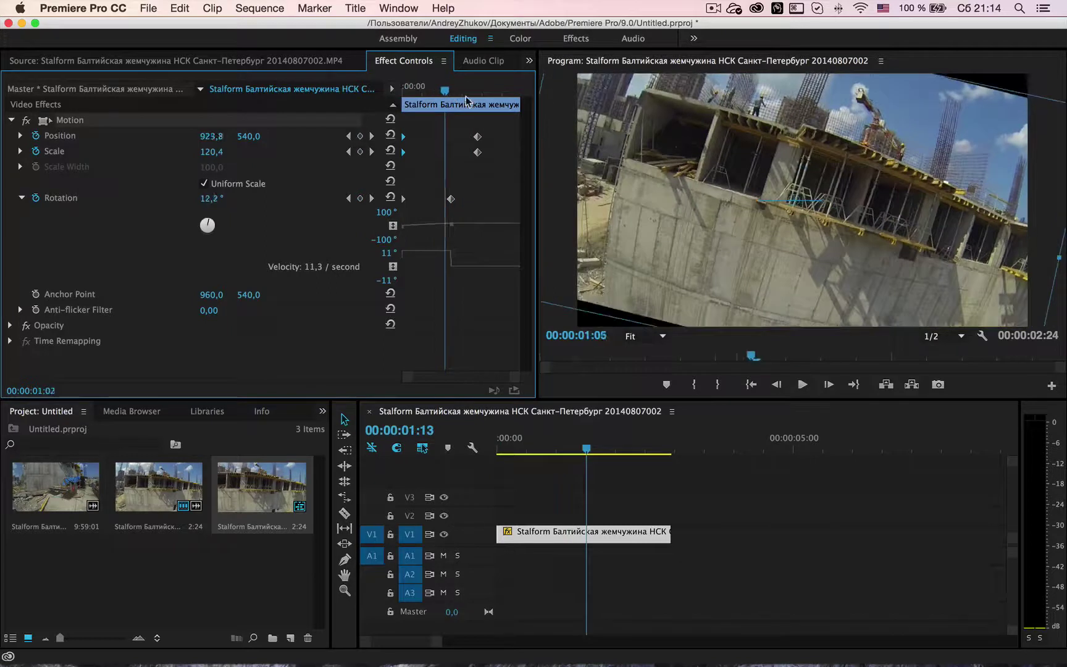
pyautogui.press('space')
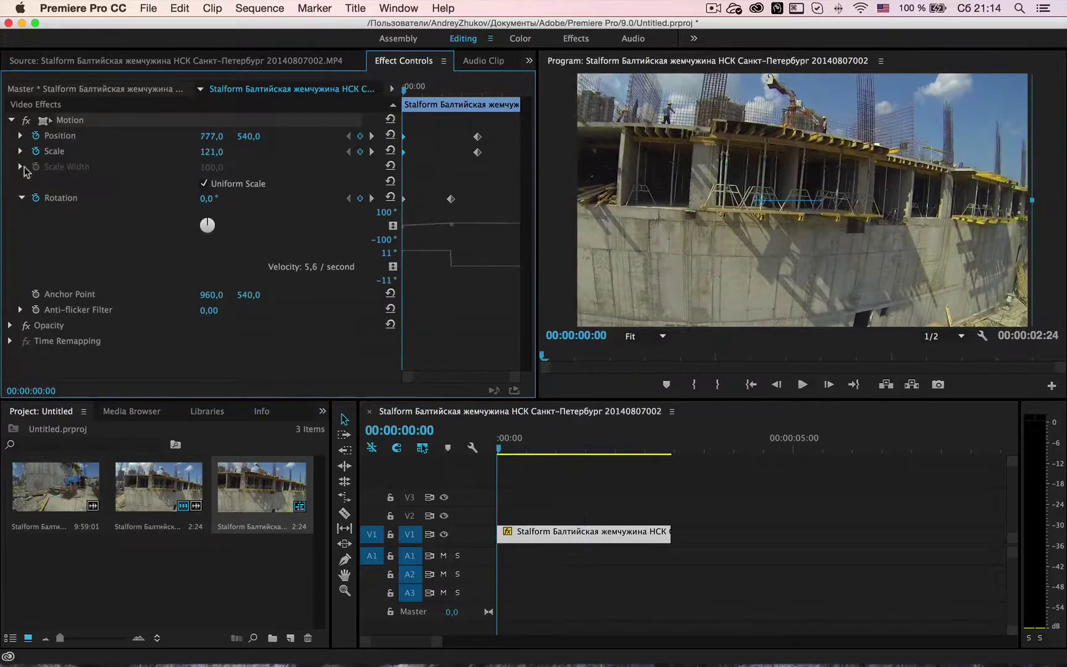
pyautogui.click(20, 198)
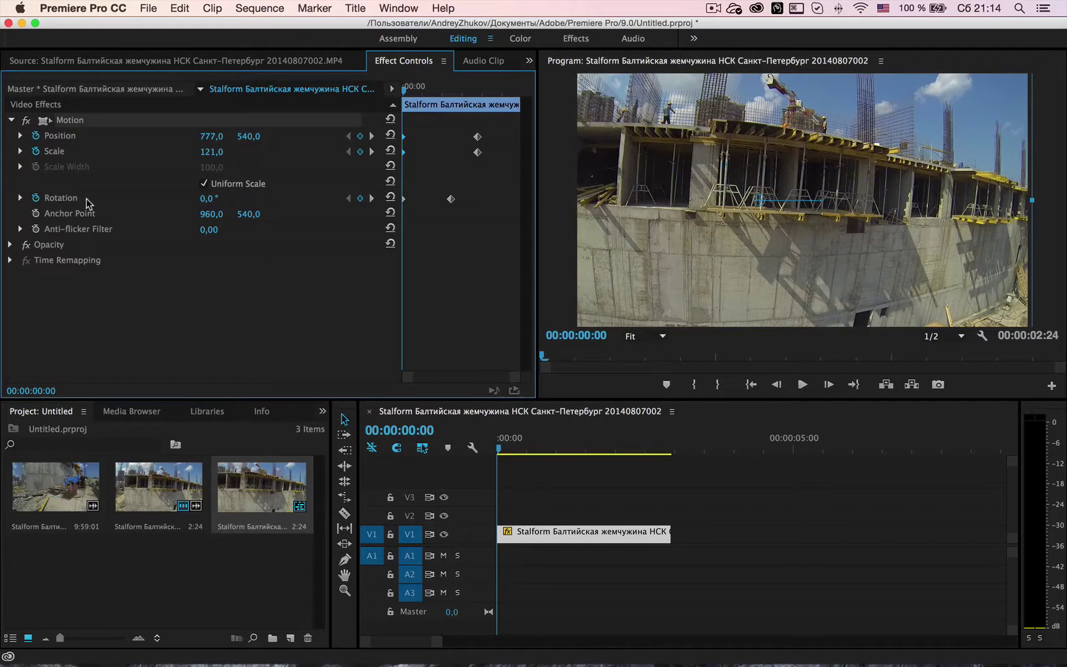
pyautogui.moveTo(565, 439); pyautogui.dragTo(593, 442)
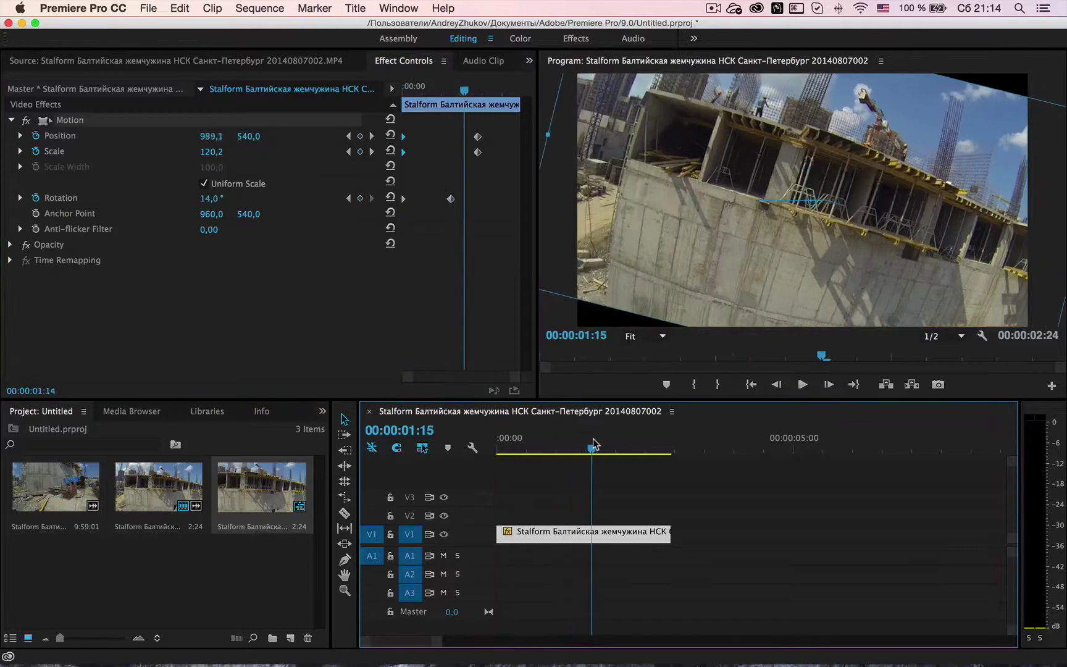
# Switch to Finder and look through the 100CANON 1 folder in ОСЕТИЯ_2015, leaving its folder tree collapsed
pyautogui.press('super+Tab')
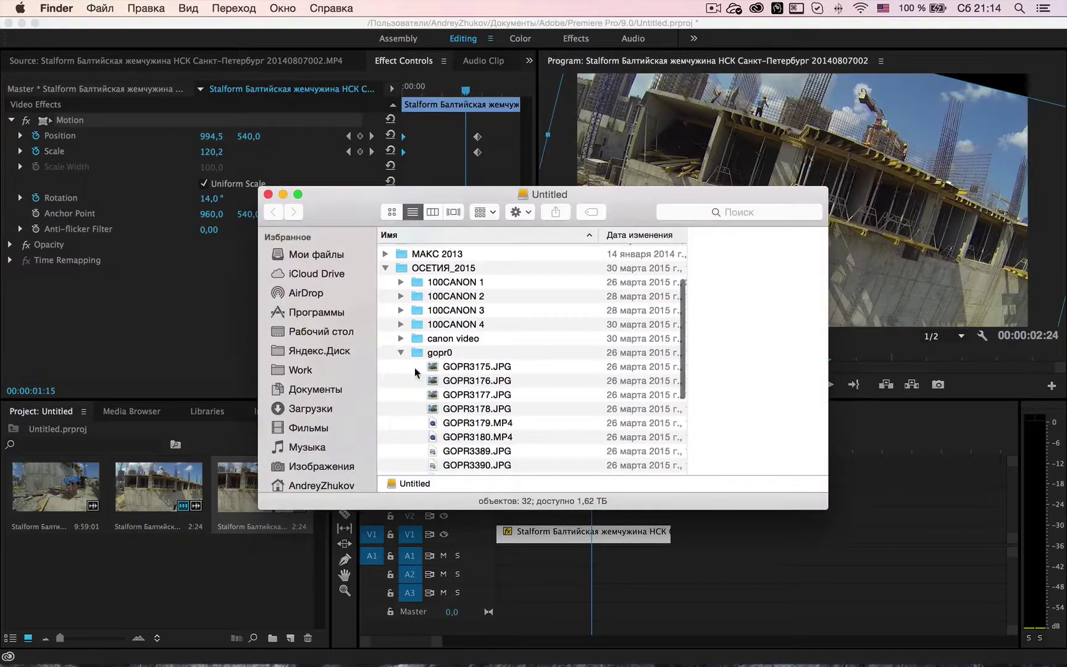
pyautogui.click(401, 352)
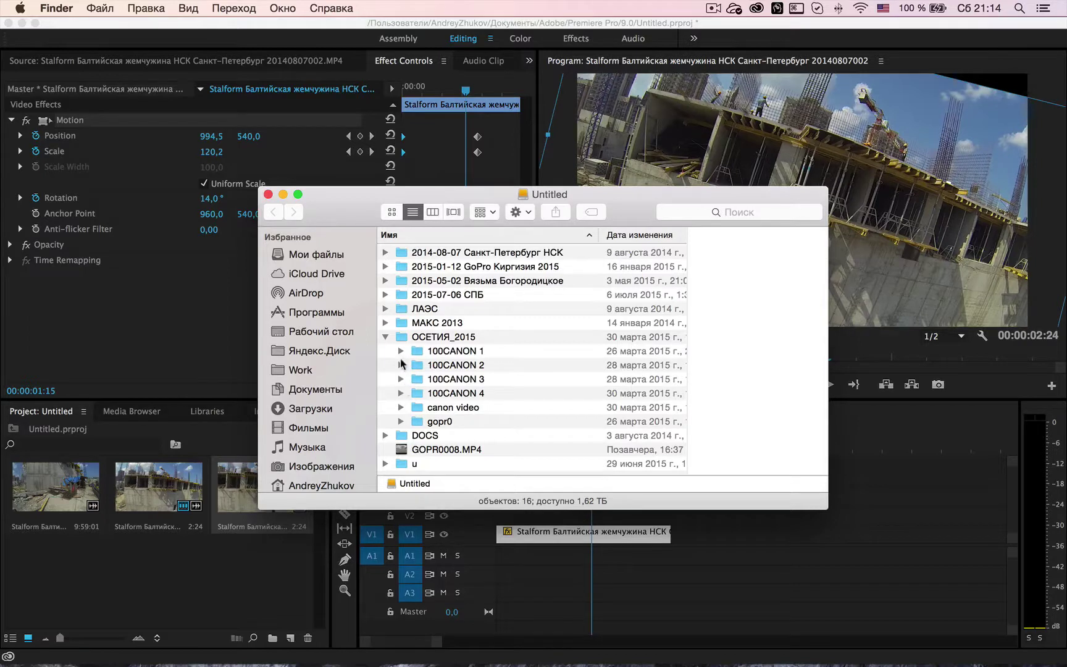
pyautogui.click(401, 351)
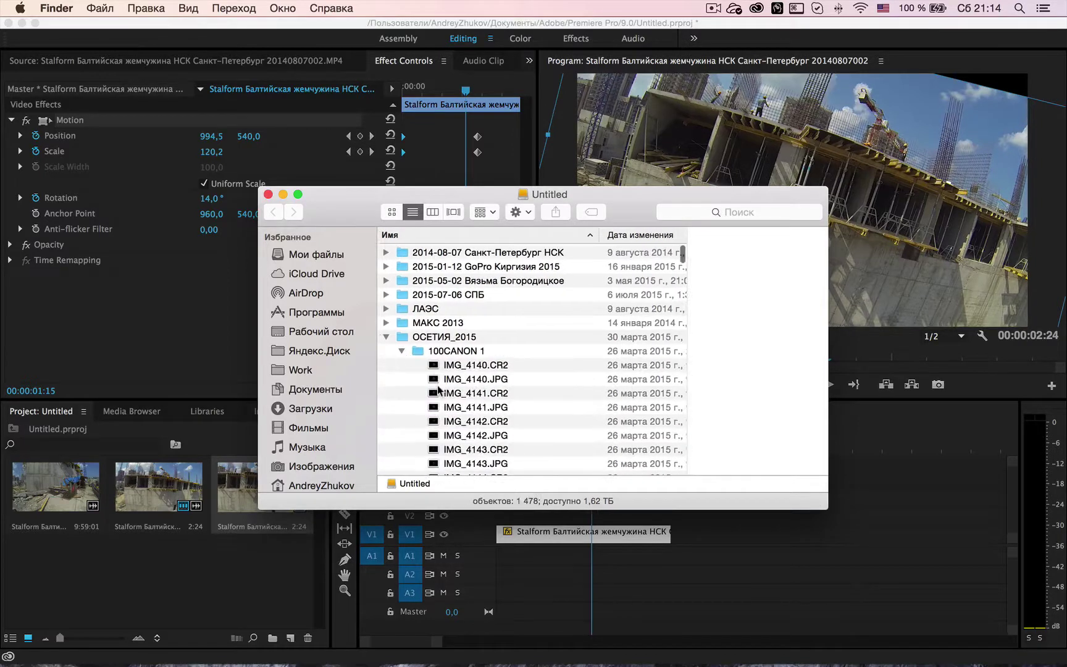
pyautogui.scroll(-10, 438, 389)
pyautogui.scroll(10, 460, 445)
pyautogui.click(384, 337)
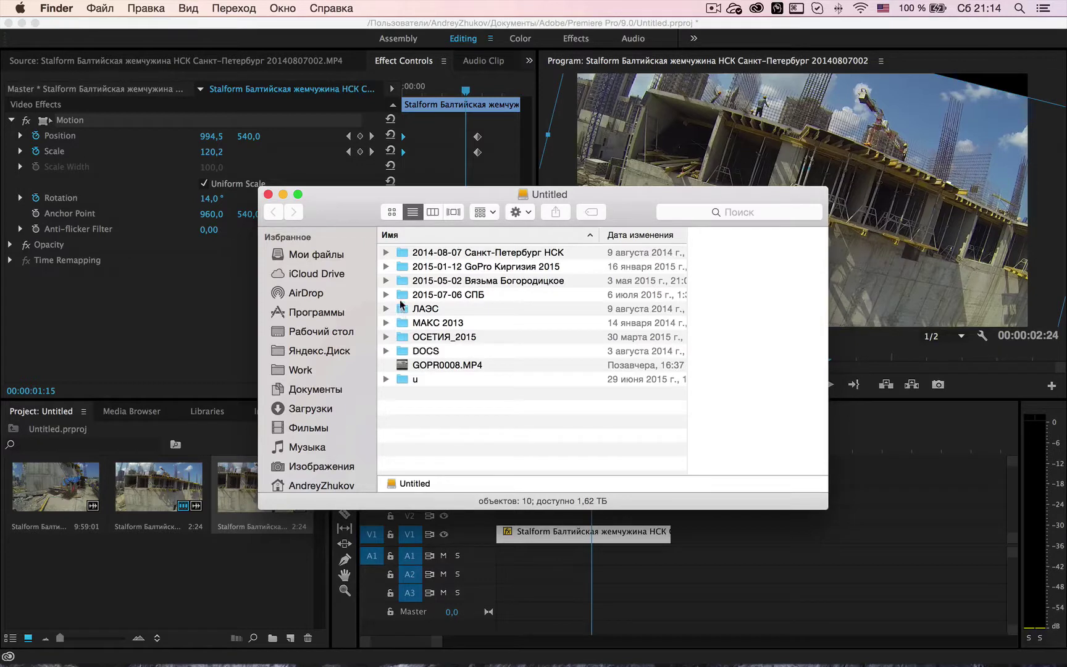
# Delete the V1 fragment and all items from the Premiere Pro project, and switch back to Finder
pyautogui.click(607, 533)
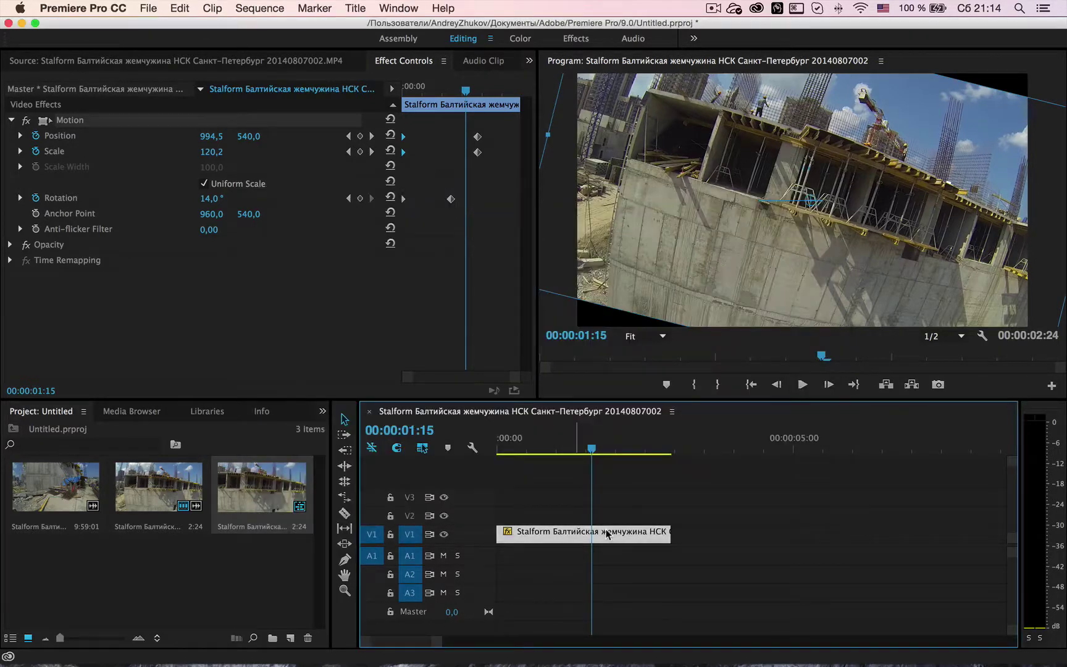
pyautogui.press('Delete')
pyautogui.press('super+Tab')
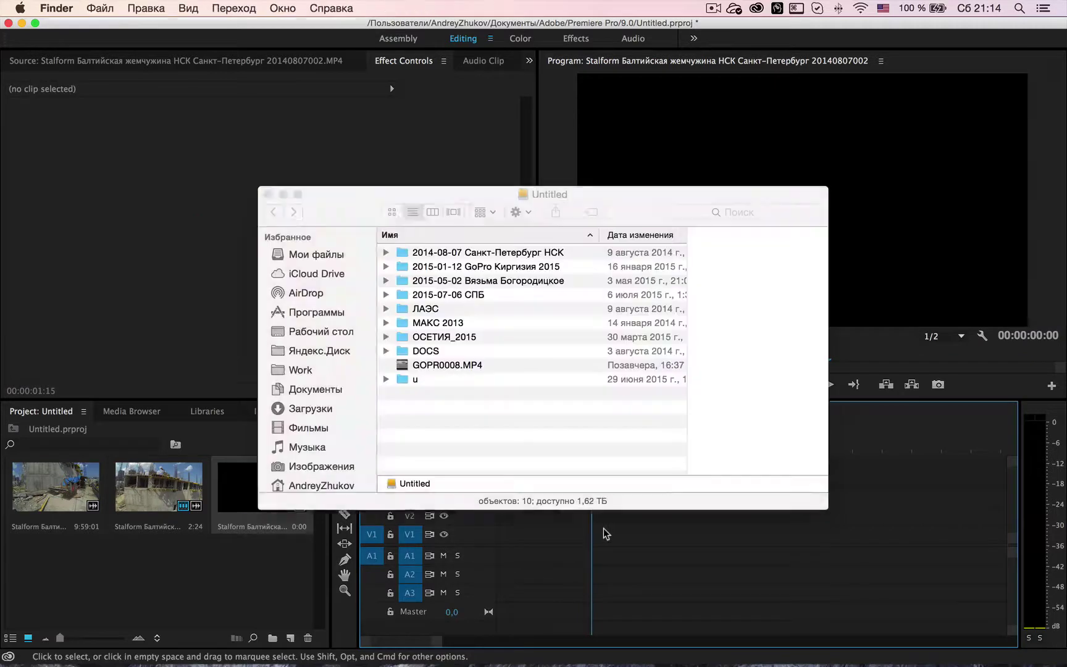
pyautogui.click(176, 564)
pyautogui.moveTo(249, 566); pyautogui.dragTo(5, 488)
pyautogui.press('Delete')
pyautogui.press('super+Tab')
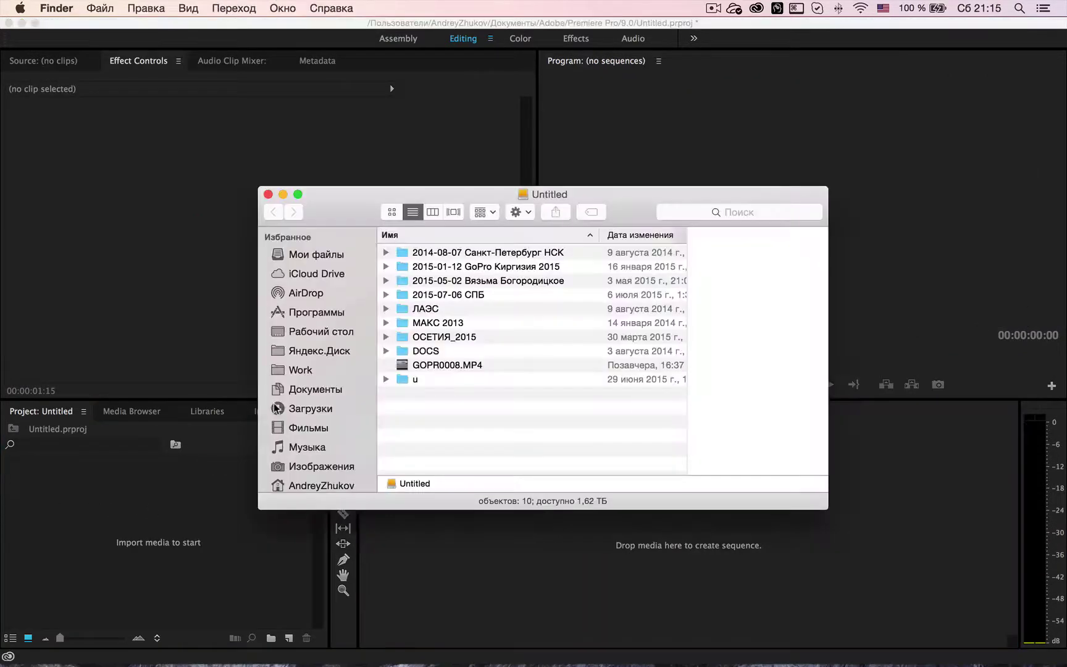
# Expand the 2015-01-12 GoPro Киргизия 2015 folder and its GoPro 2 subfolder
pyautogui.click(385, 266)
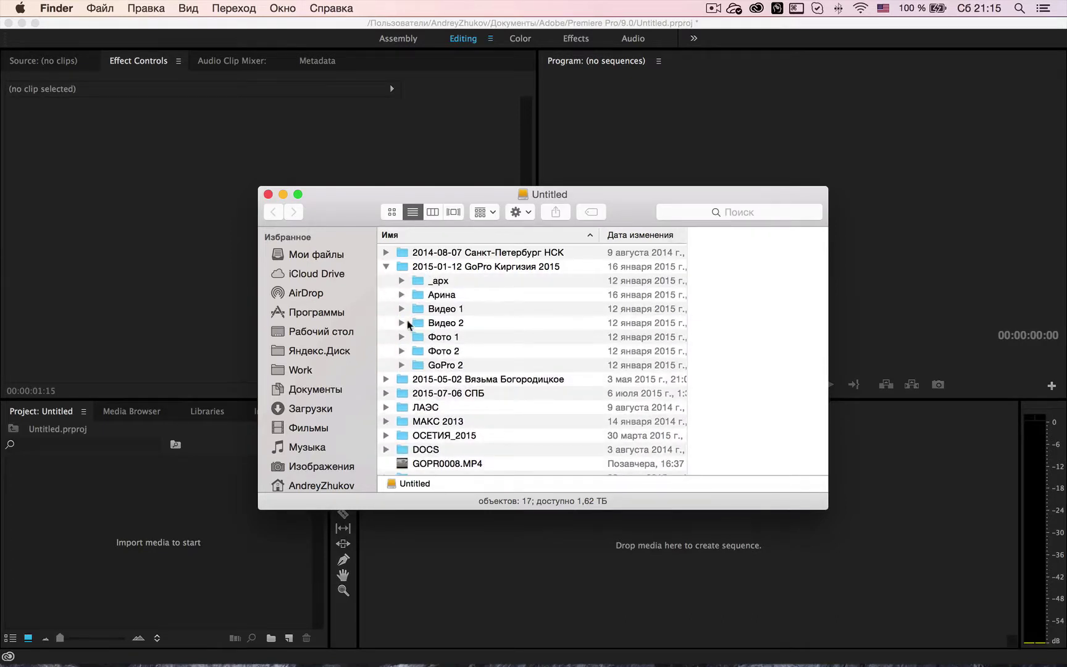
pyautogui.click(402, 365)
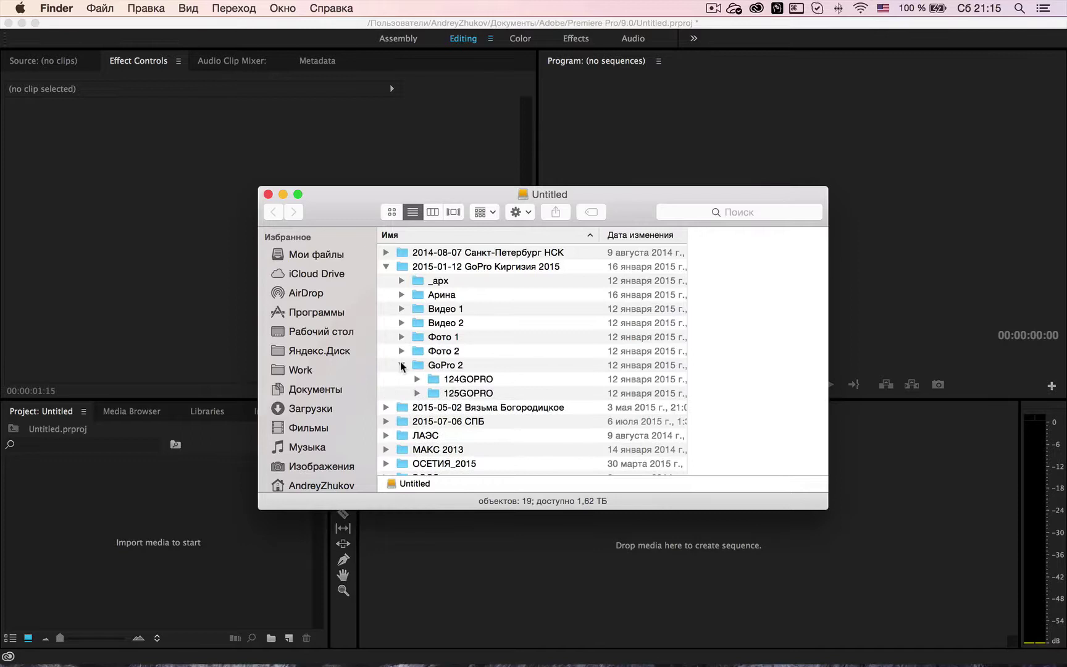
pyautogui.hscroll(1, 402, 344)
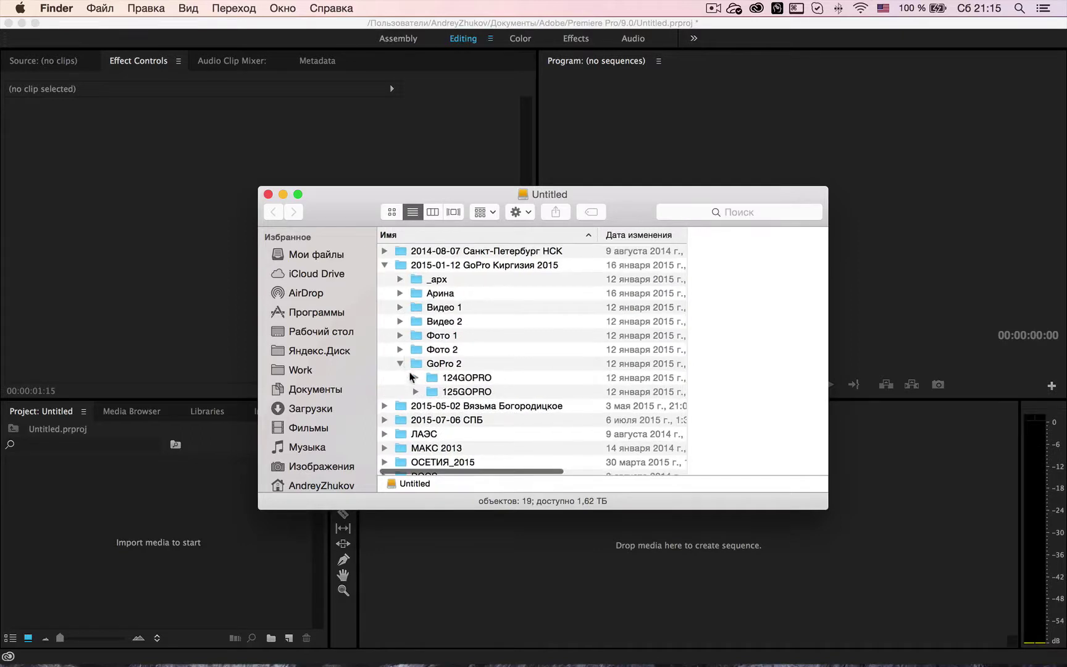
pyautogui.press('super+Tab')
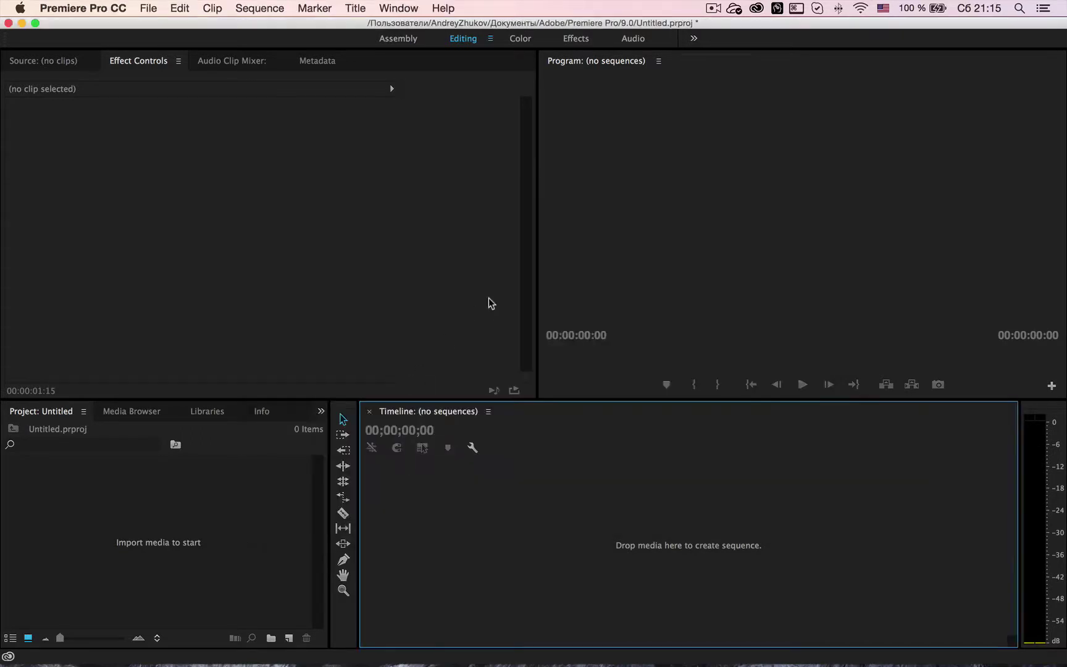
pyautogui.press('super+Tab')
pyautogui.press('super+Tab')
pyautogui.press('super+Tab')
pyautogui.press('super+Tab')
pyautogui.press('super+Tab')
pyautogui.press('super+Tab')
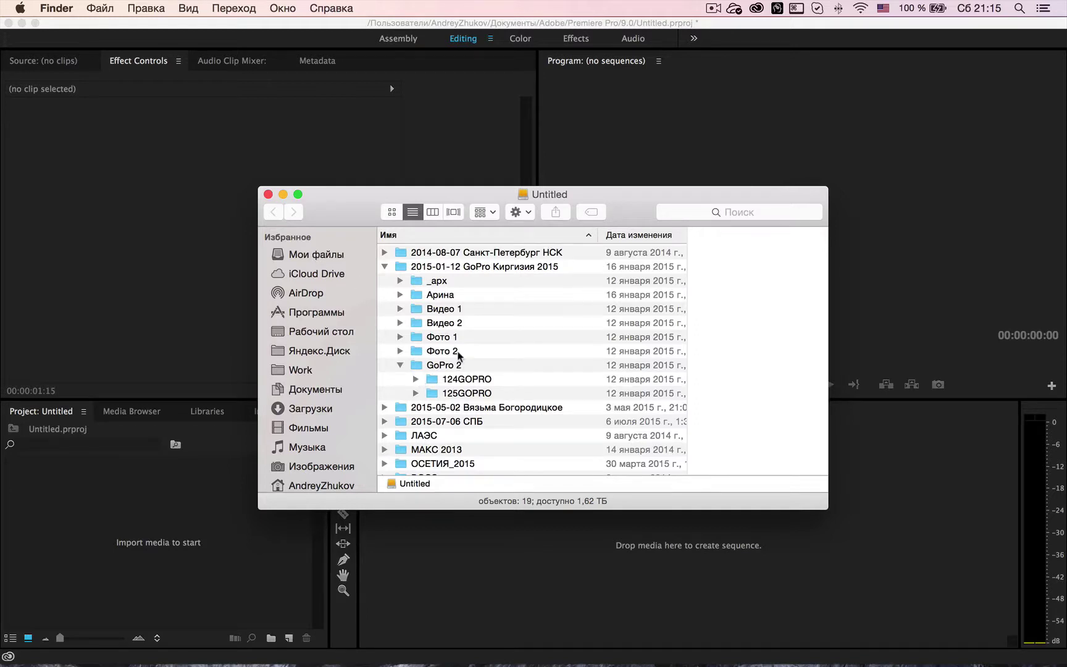
# Look through the files in the 124GOPRO and 125GOPRO folders and collapse both folders
pyautogui.click(417, 381)
pyautogui.scroll(-5, 443, 389)
pyautogui.scroll(-15, 443, 389)
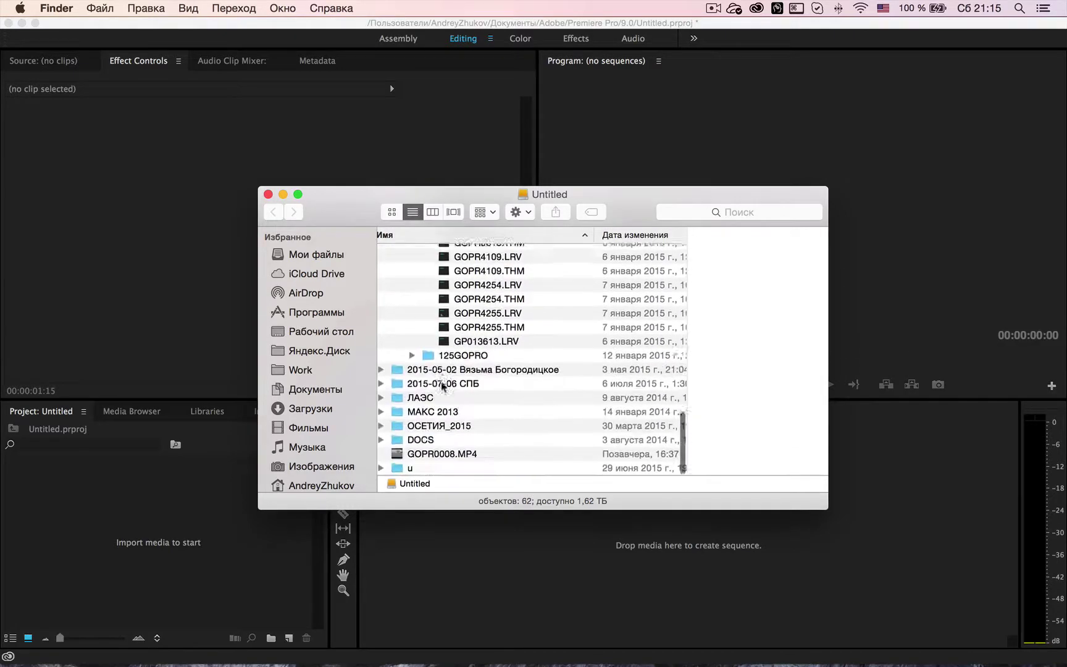
pyautogui.click(418, 356)
pyautogui.click(413, 357)
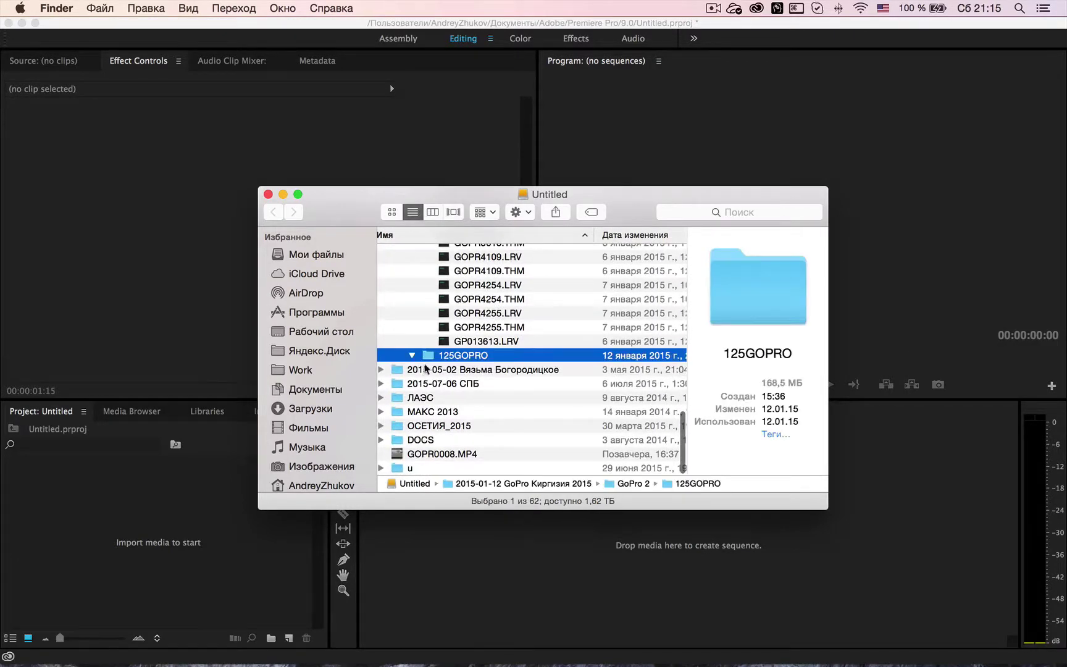
pyautogui.scroll(-5, 442, 381)
pyautogui.scroll(-10, 442, 381)
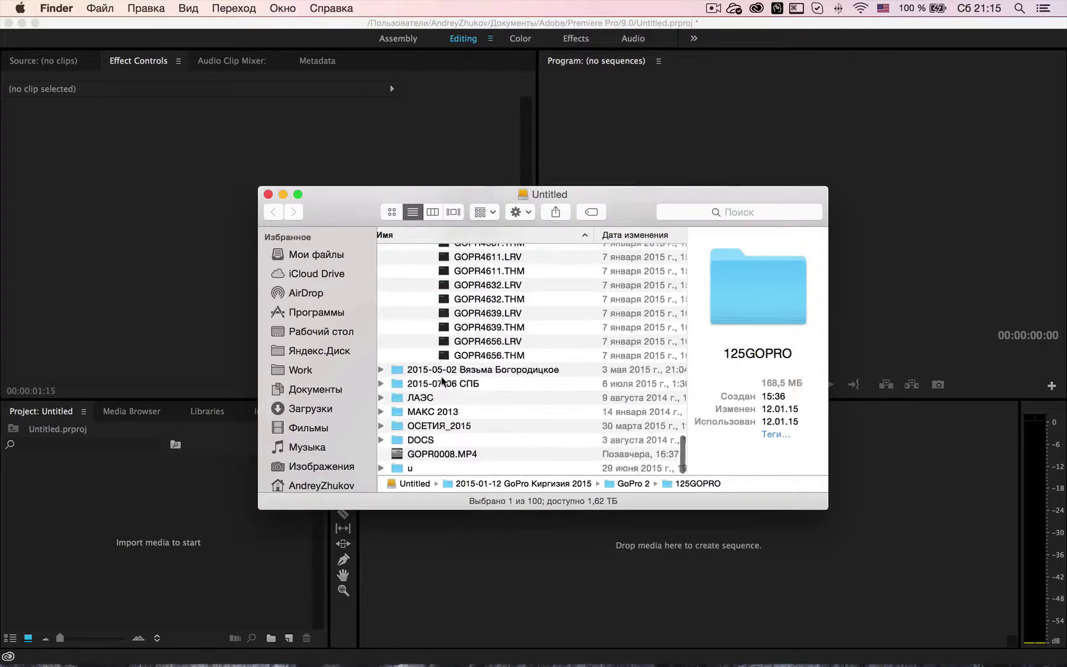
pyautogui.scroll(12, 446, 380)
pyautogui.scroll(15, 444, 379)
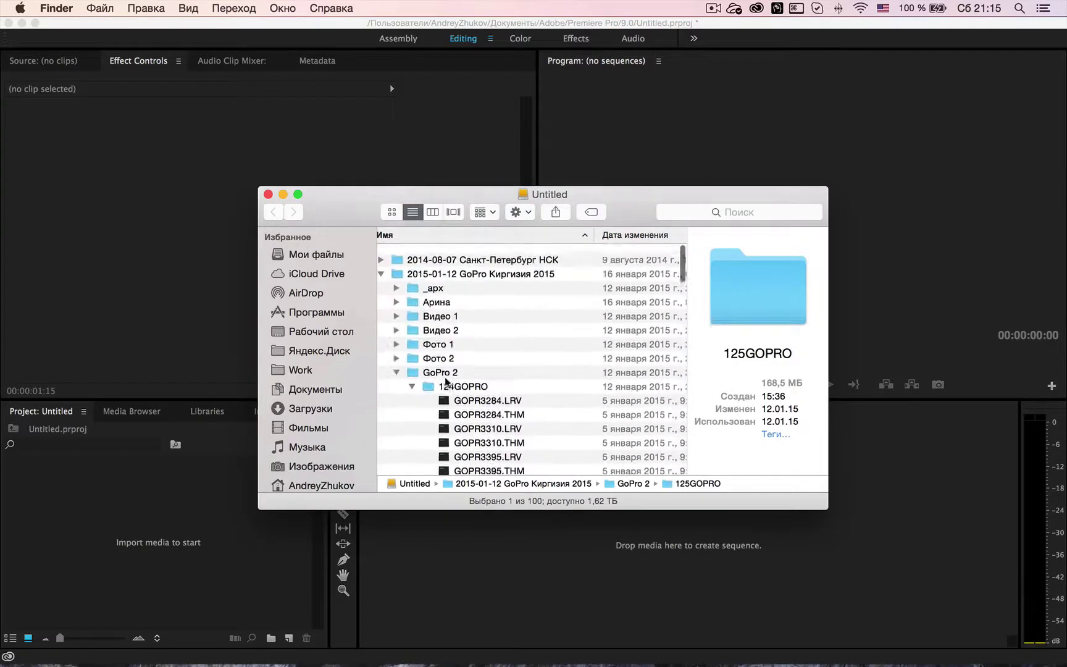
pyautogui.click(430, 369)
pyautogui.click(432, 379)
pyautogui.click(412, 380)
pyautogui.click(412, 392)
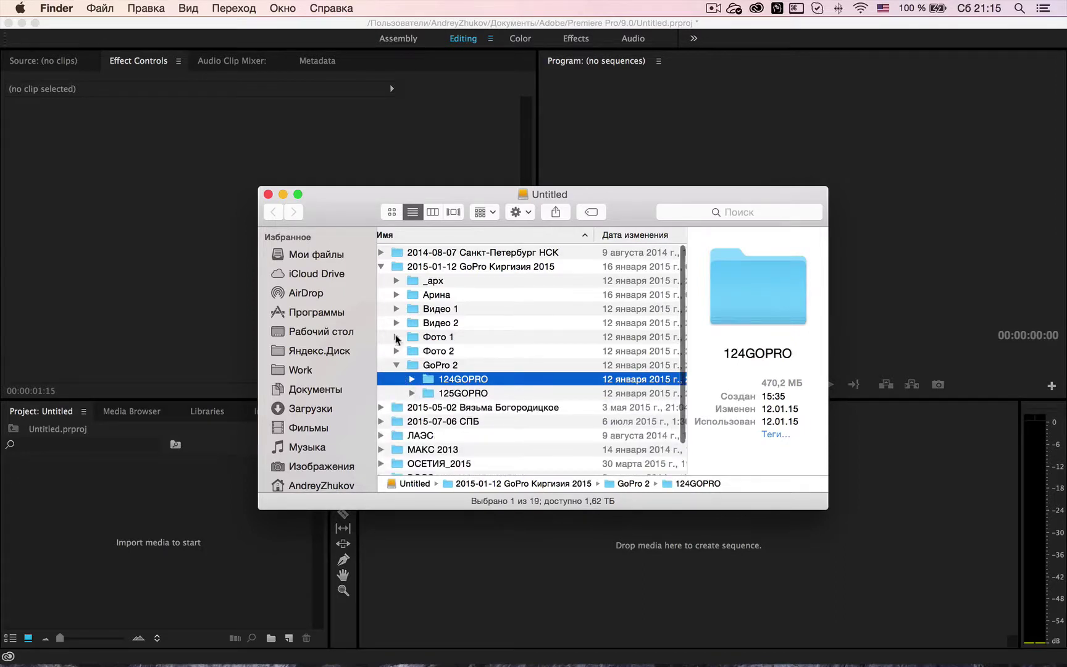
# Look through the clips in the Видео 2 folder and preview GP013613.MP4
pyautogui.click(395, 323)
pyautogui.click(437, 337)
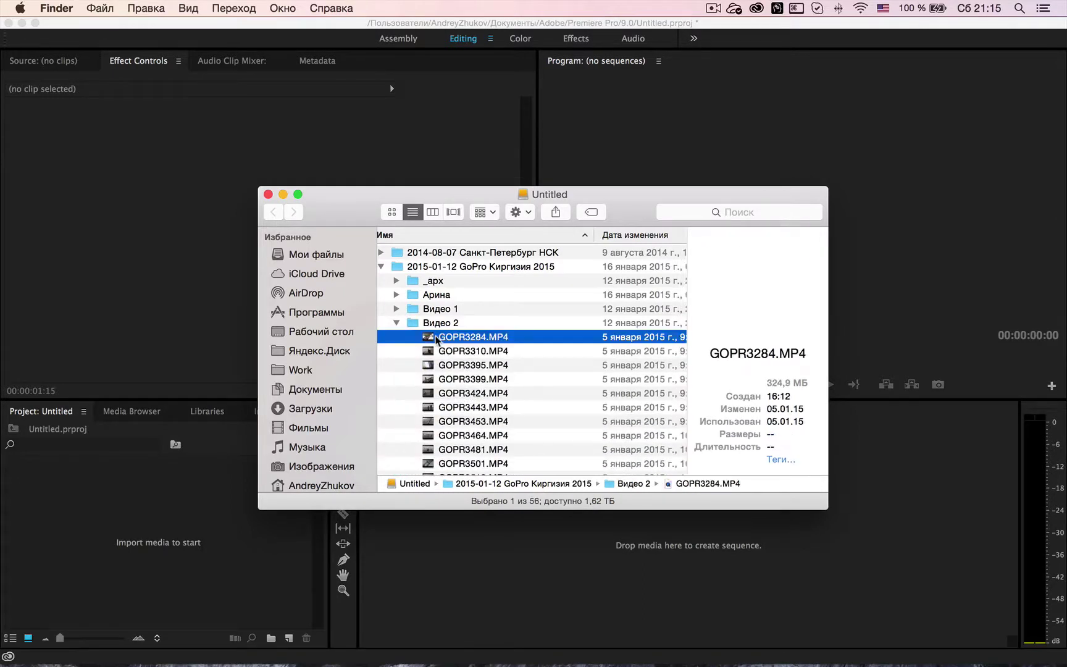
pyautogui.scroll(-15, 436, 341)
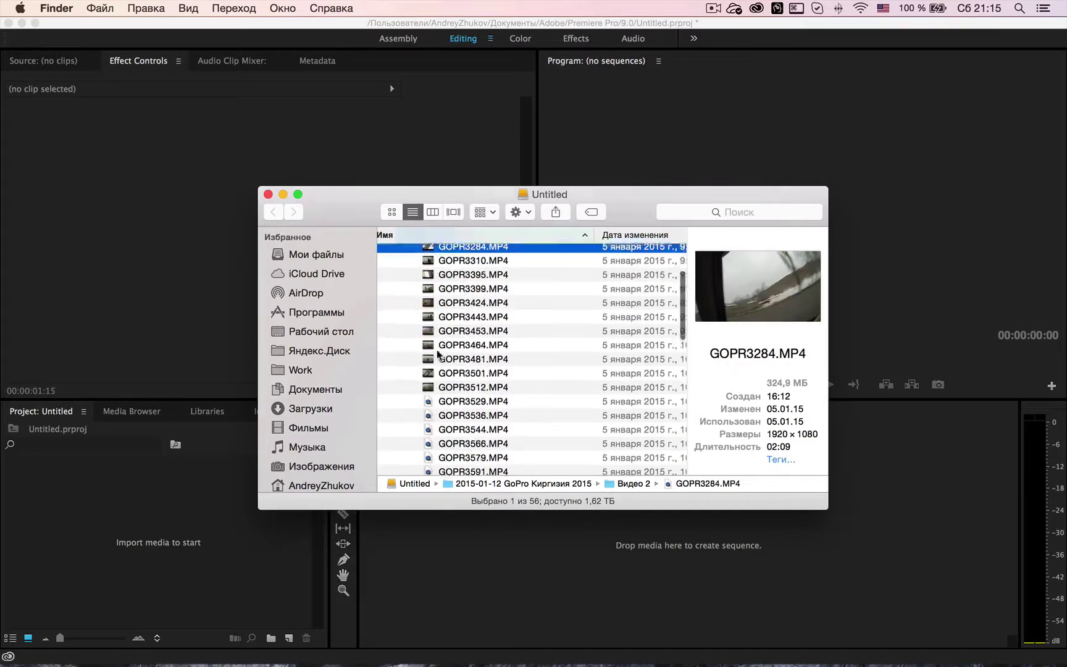
pyautogui.scroll(-5, 437, 350)
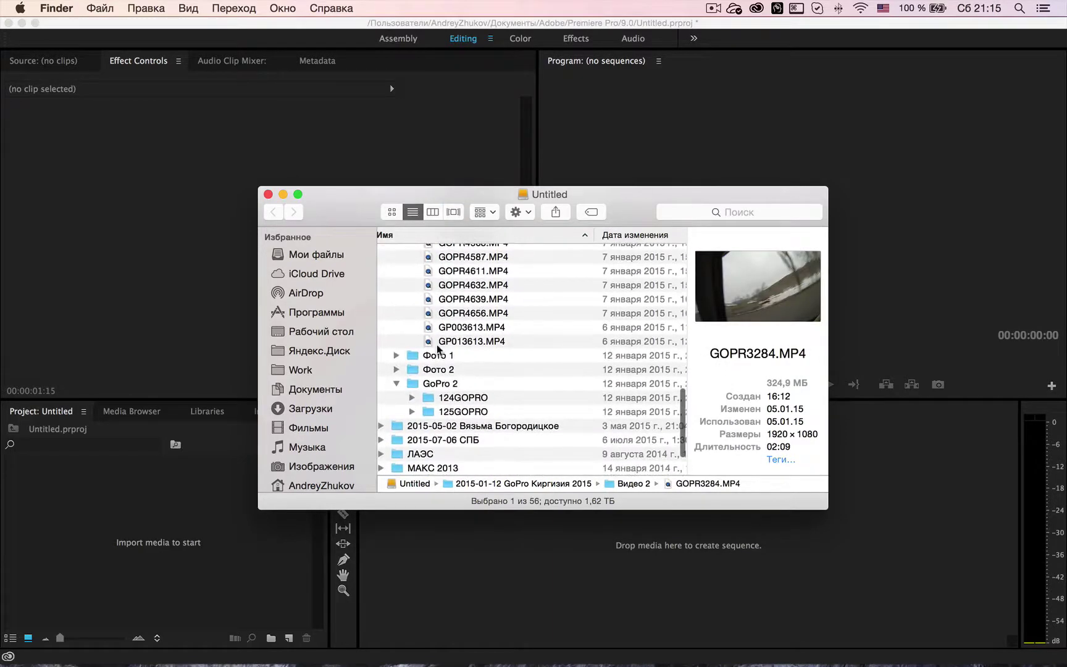
pyautogui.hscroll(-1, 437, 345)
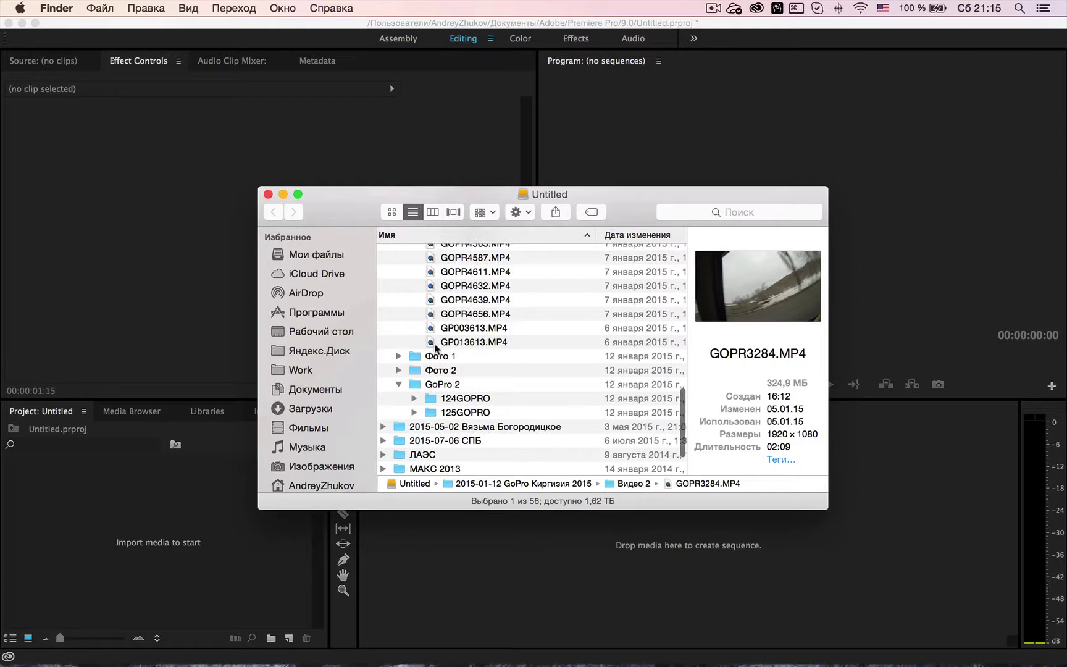
pyautogui.click(436, 344)
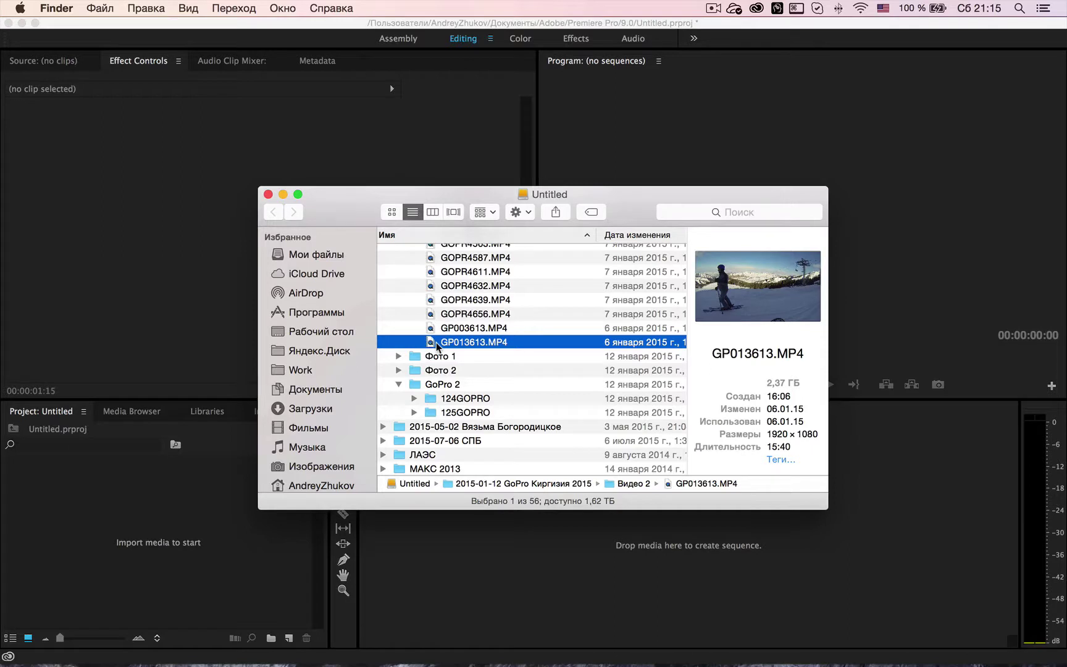
# Play GP013613.MP4 in VLC, sample it at about 04:22 and 06:53, and close the player window
pyautogui.doubleClick(437, 343)
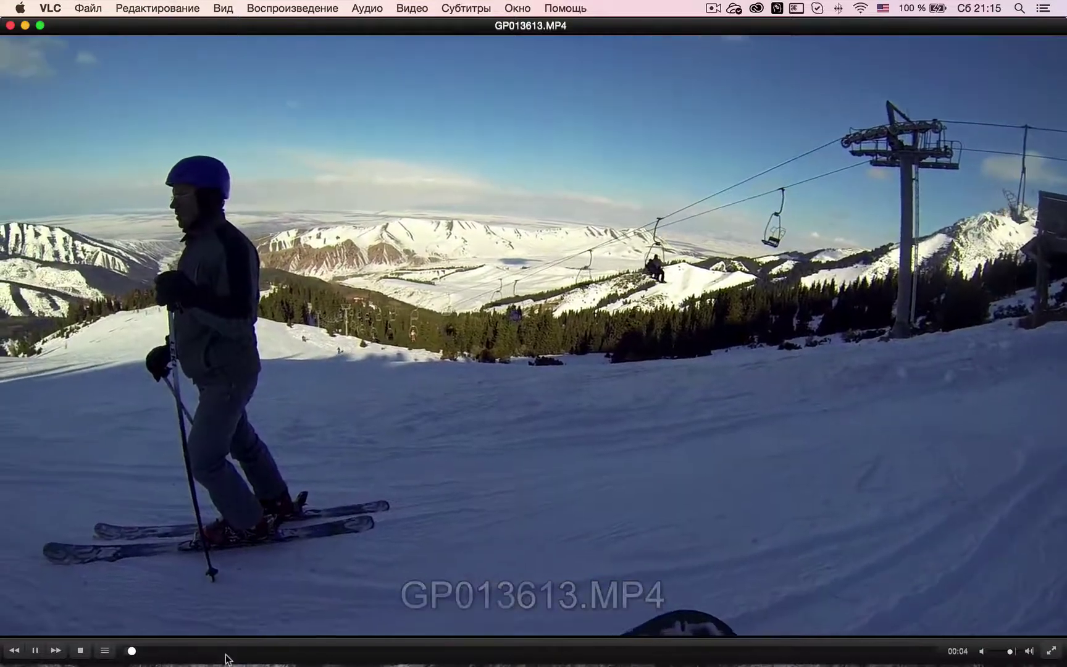
pyautogui.click(353, 651)
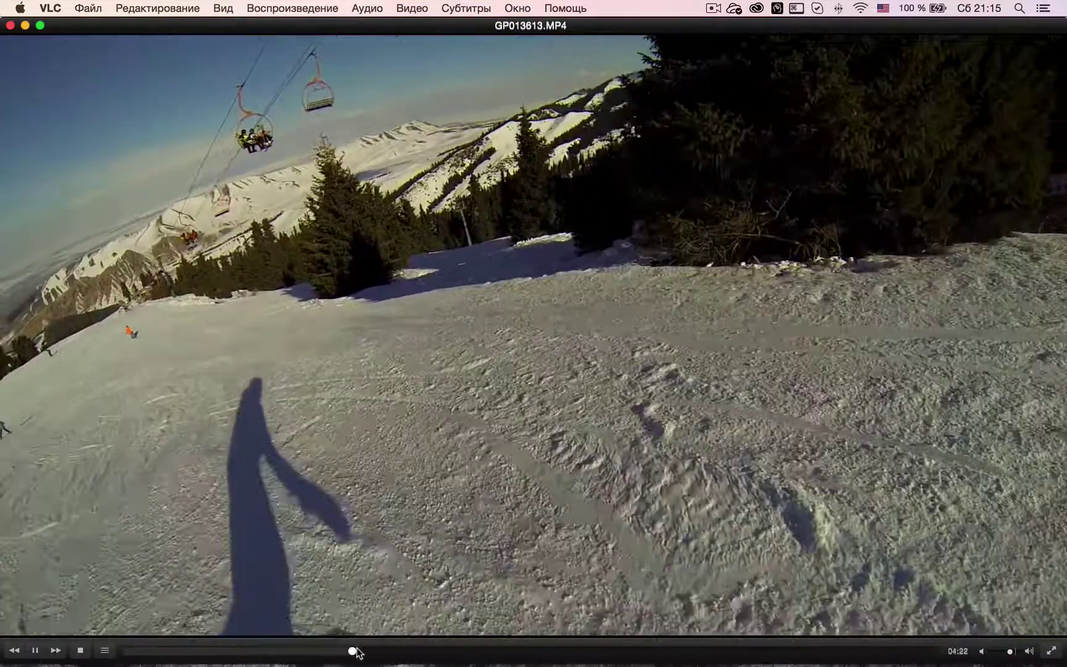
pyautogui.click(481, 651)
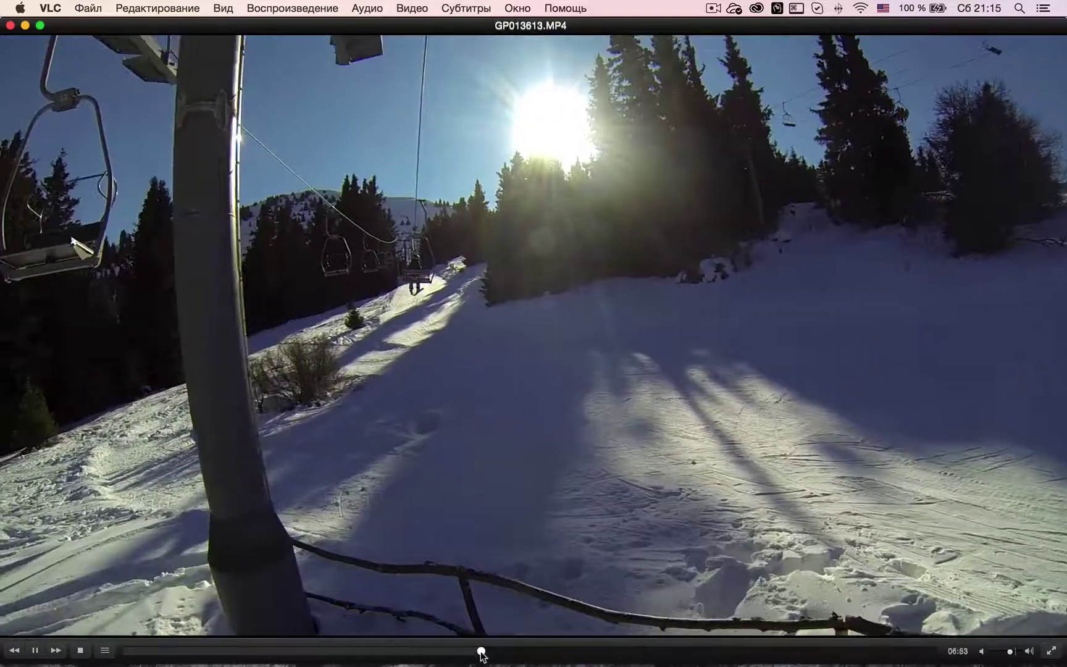
pyautogui.scroll(2, 211, 208)
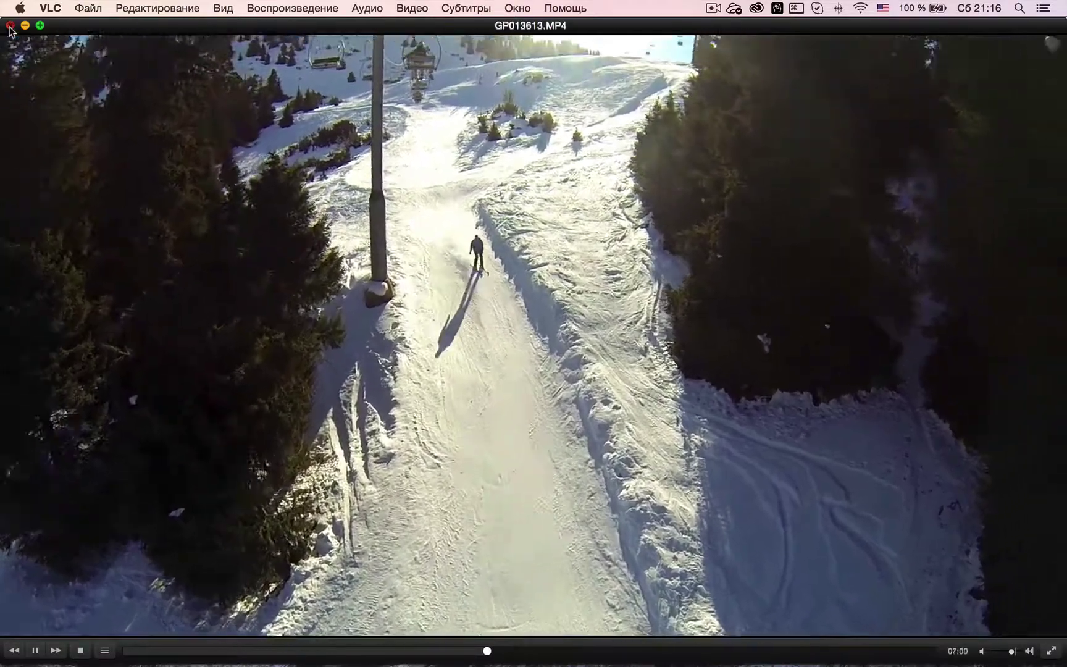
pyautogui.click(10, 26)
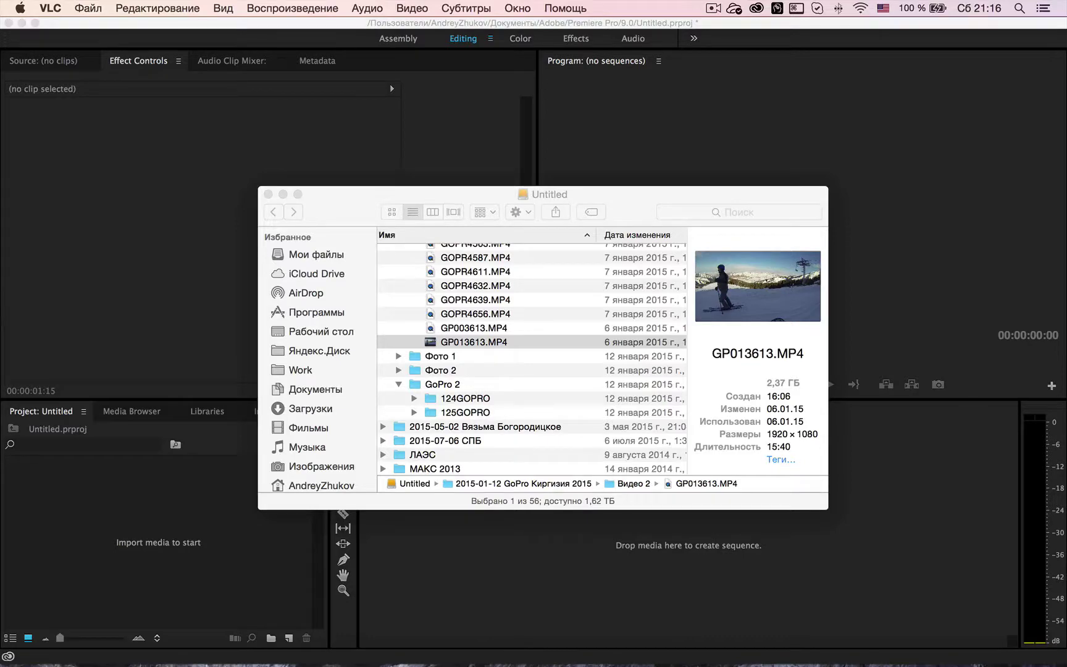
# Switch to Safari, open YouTube in a new tab and search for "курица стабилизатор"
pyautogui.click(172, 645)
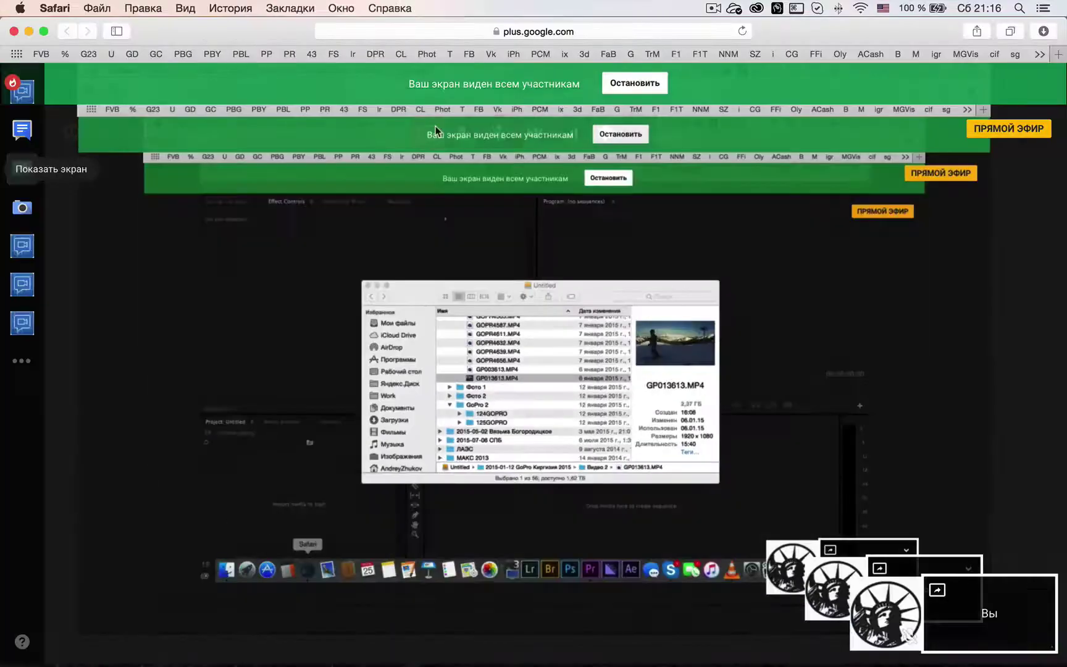
pyautogui.press('super+t')
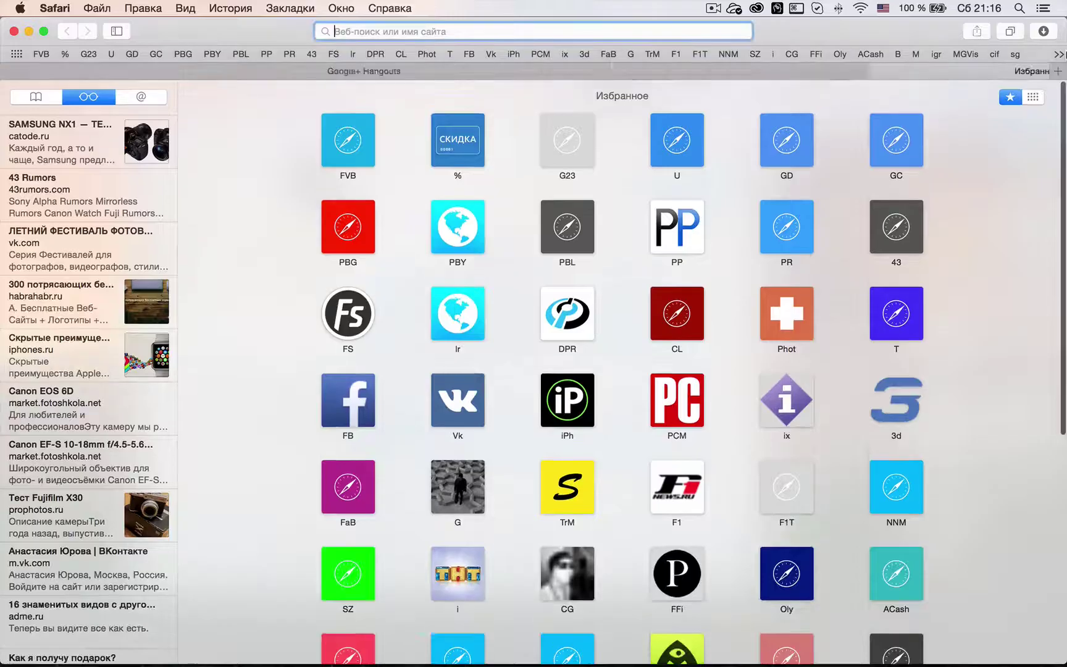
pyautogui.write('youtube')
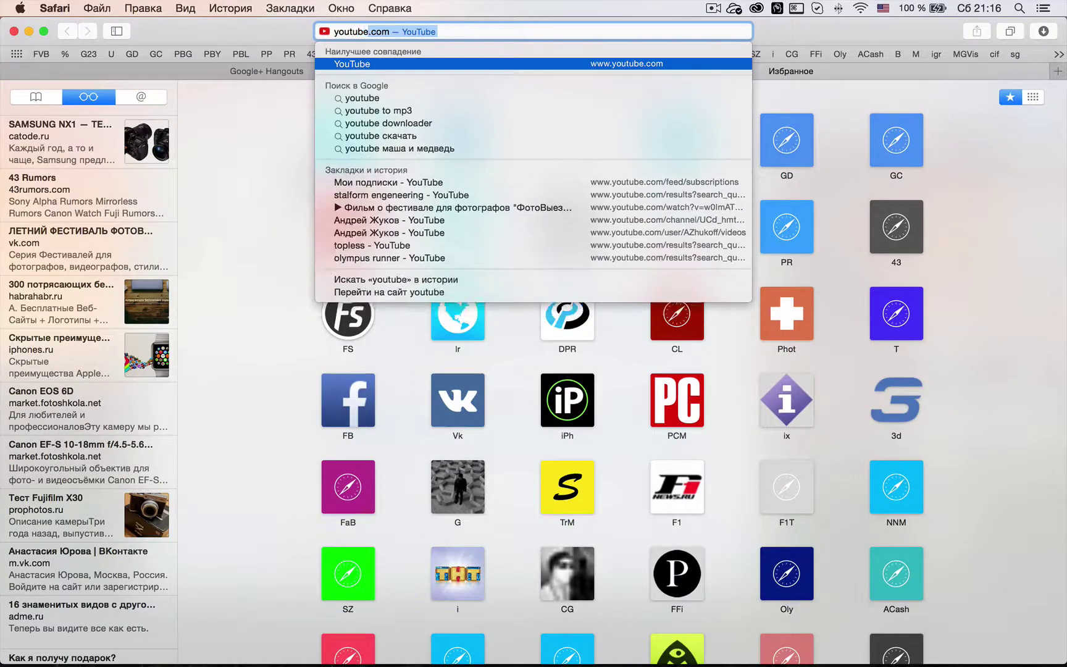
pyautogui.press('Return')
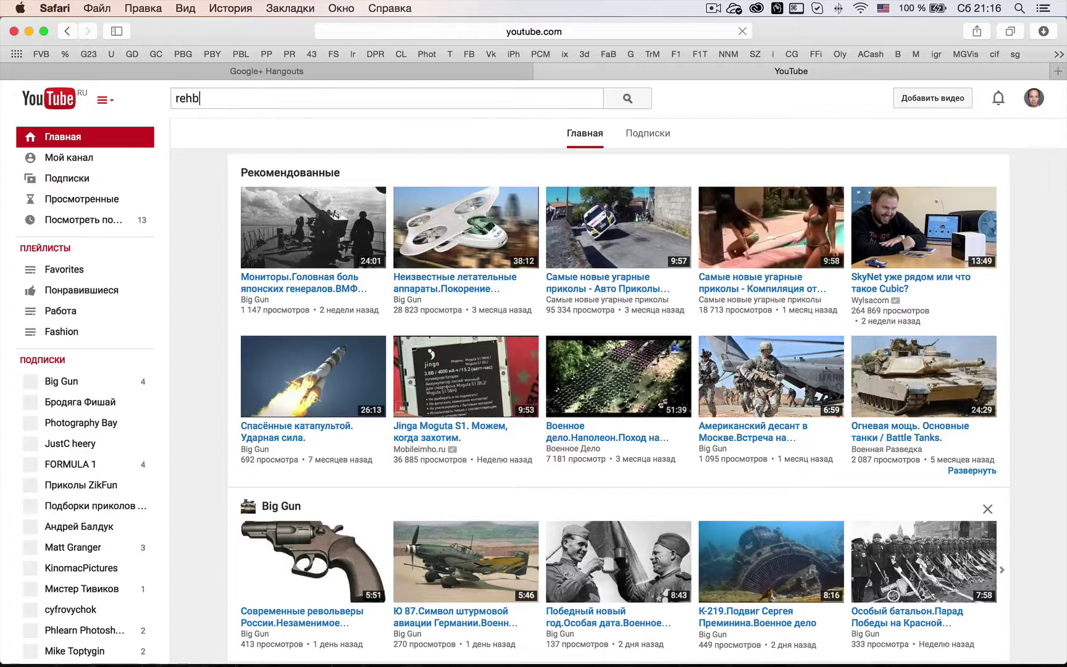
pyautogui.write('rehbwf')
pyautogui.hotkey('alt', 'shift')
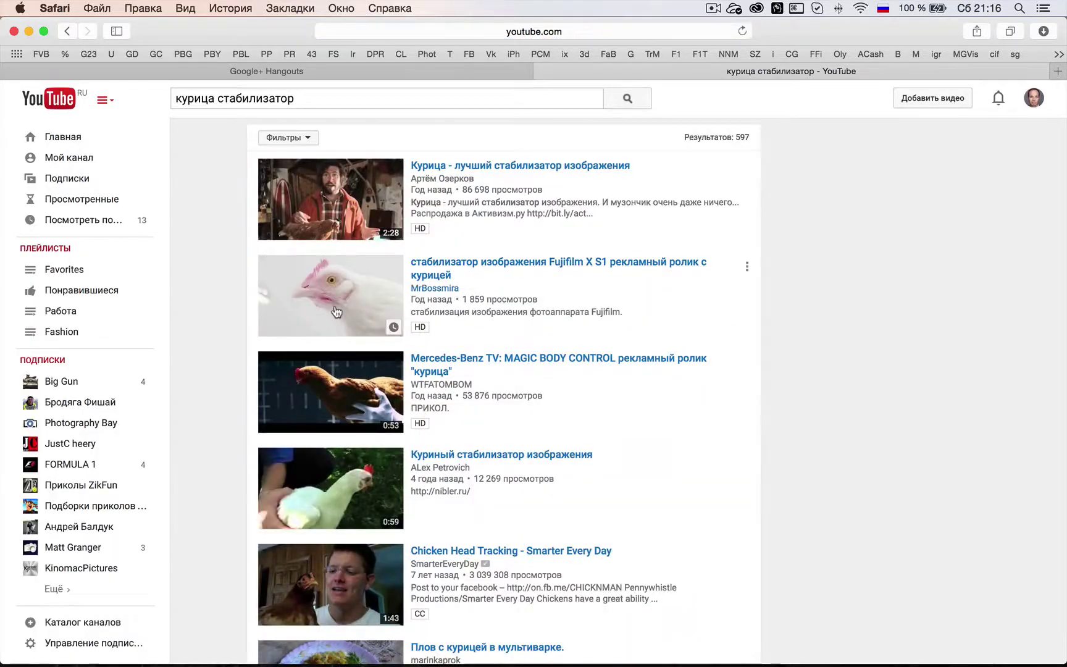
# Open the video "Курица - лучший стабилизатор изображения" in full screen and skip the advertisement
pyautogui.scroll(-1, 283, 365)
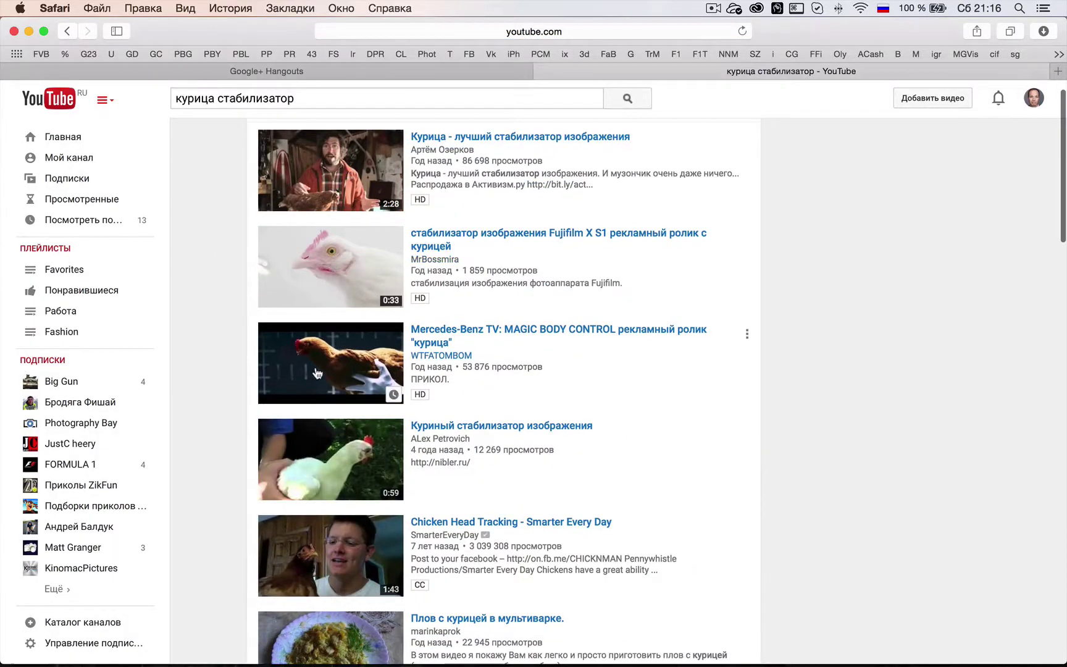
pyautogui.click(329, 167)
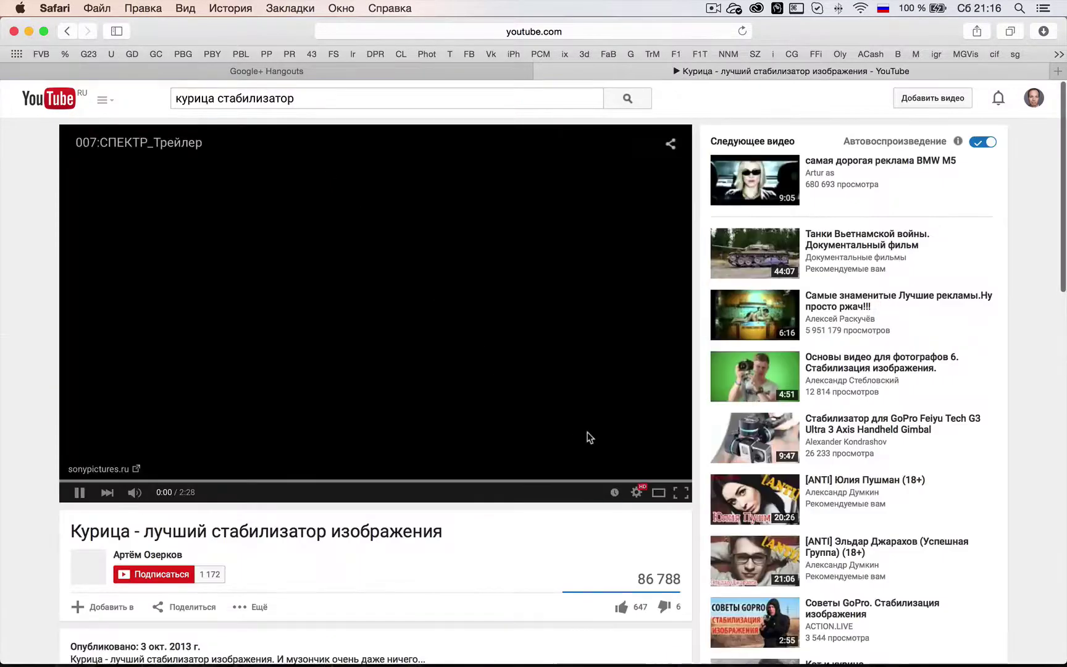
pyautogui.click(683, 494)
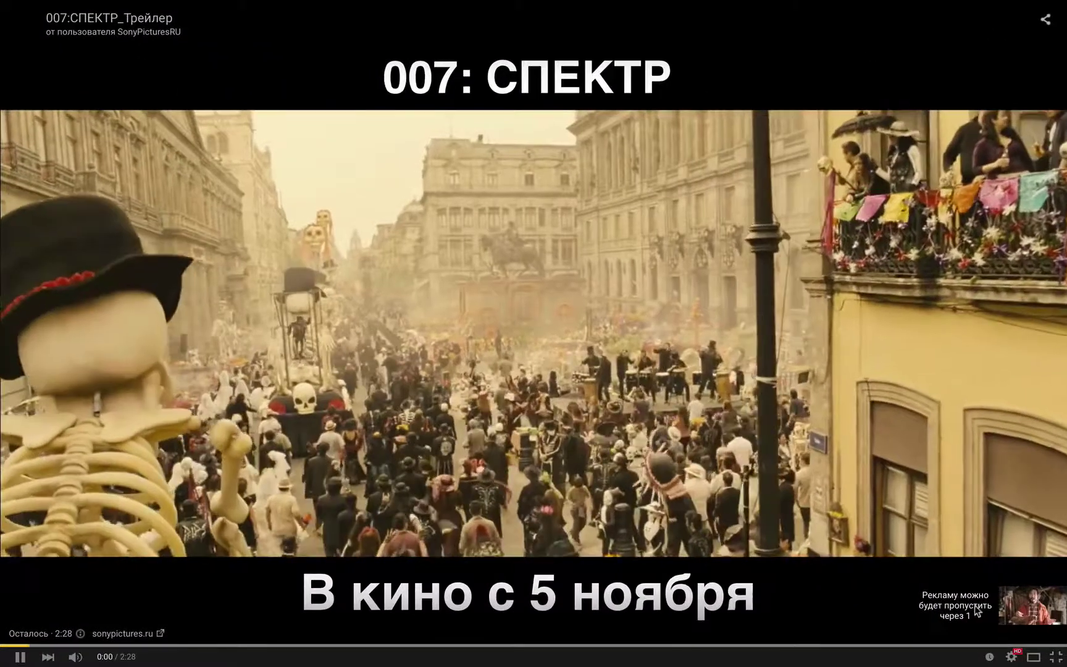
pyautogui.click(977, 611)
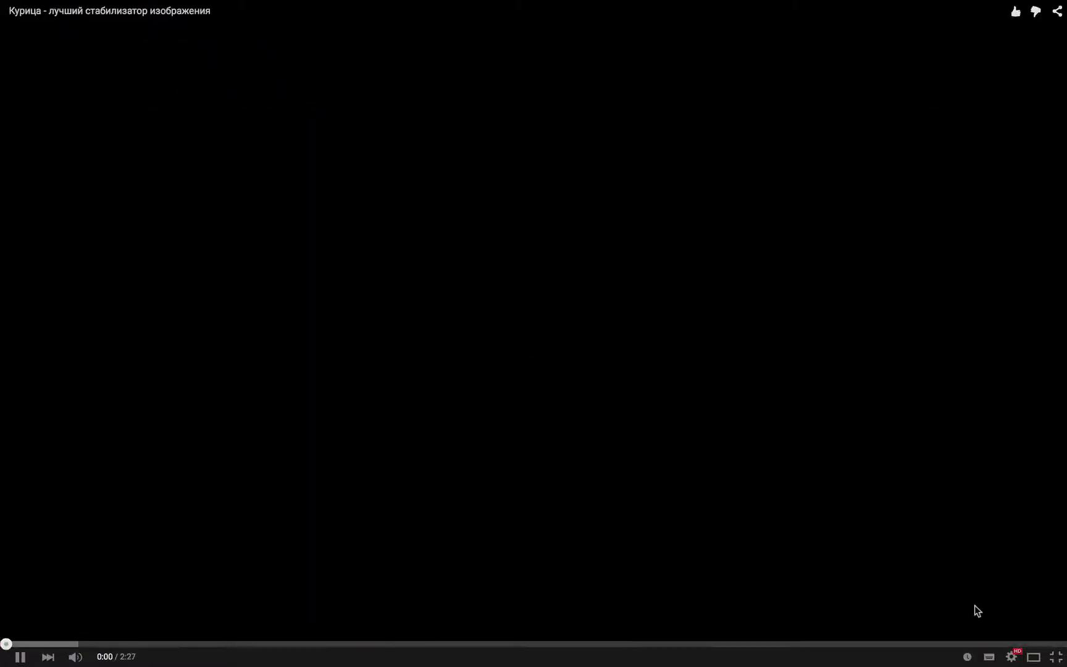
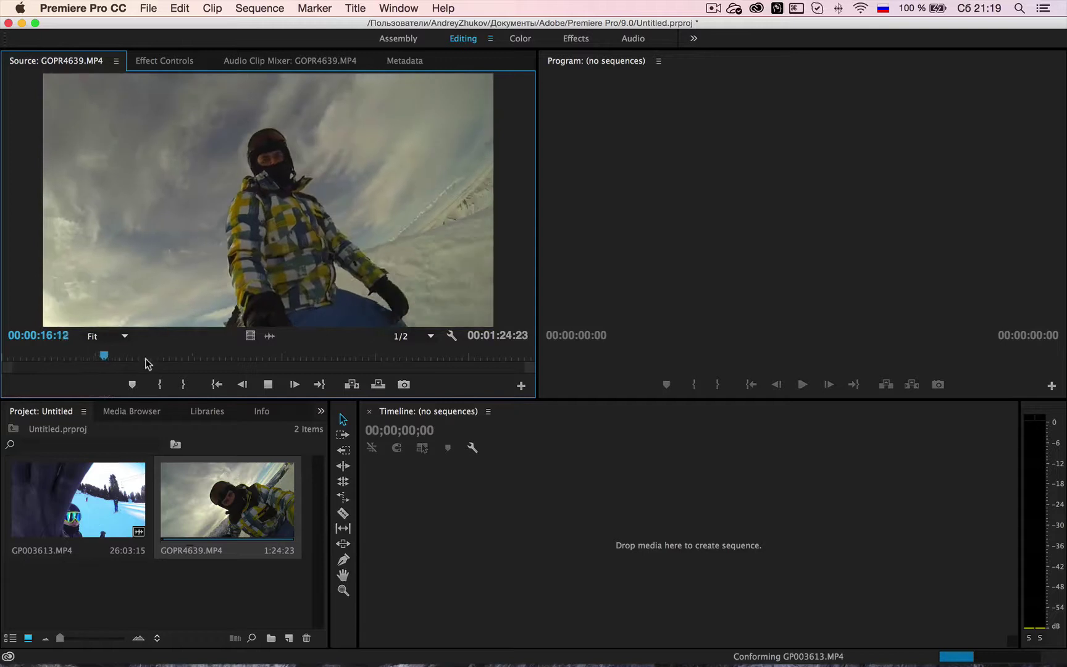
# Scrub through GOPR4639.MP4 in the Source Monitor up to 00:00:46:19
pyautogui.moveTo(155, 360); pyautogui.dragTo(270, 358)
pyautogui.click(293, 358)
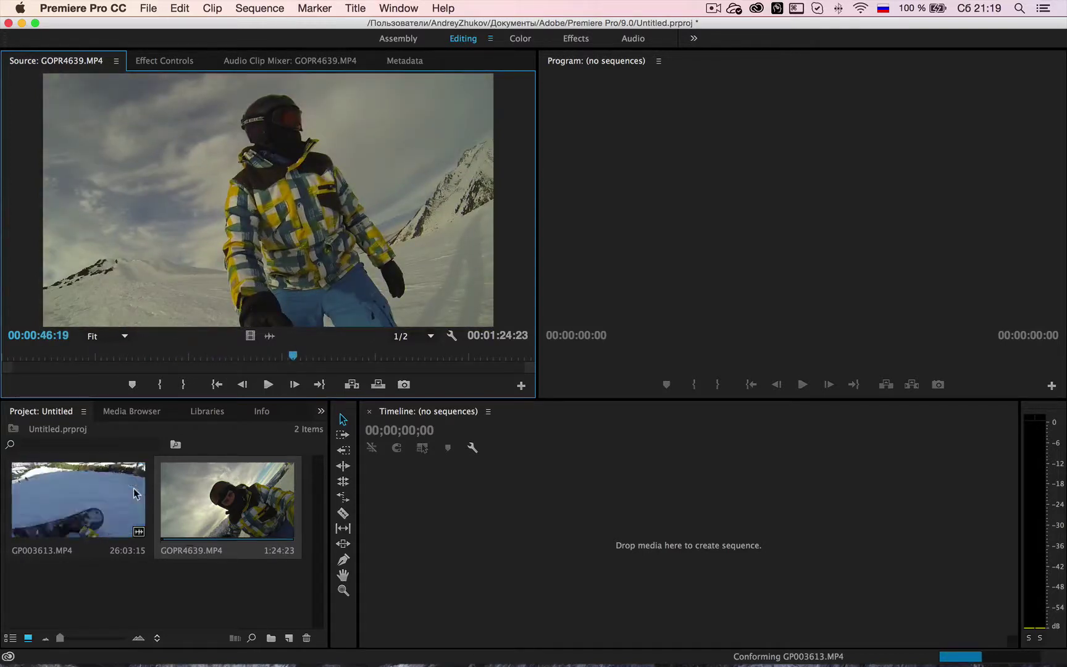
# Load GP003613.MP4 in the Source Monitor, skim through the footage and set the In point at 00:14:20:16
pyautogui.doubleClick(93, 497)
pyautogui.click(266, 385)
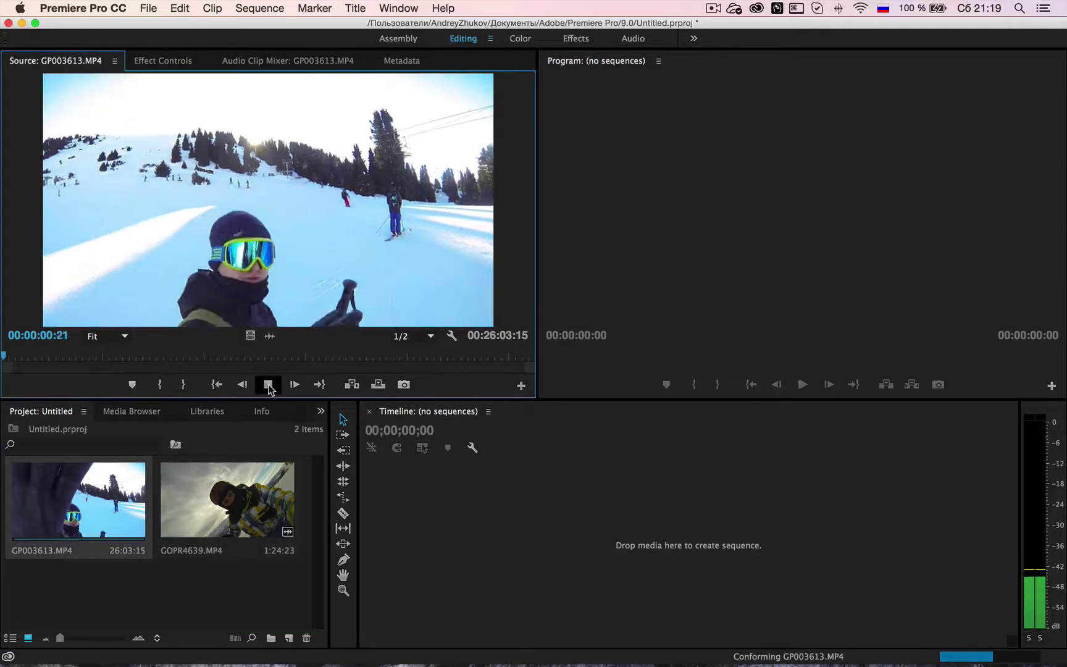
pyautogui.click(15, 358)
pyautogui.moveTo(15, 361); pyautogui.dragTo(293, 357)
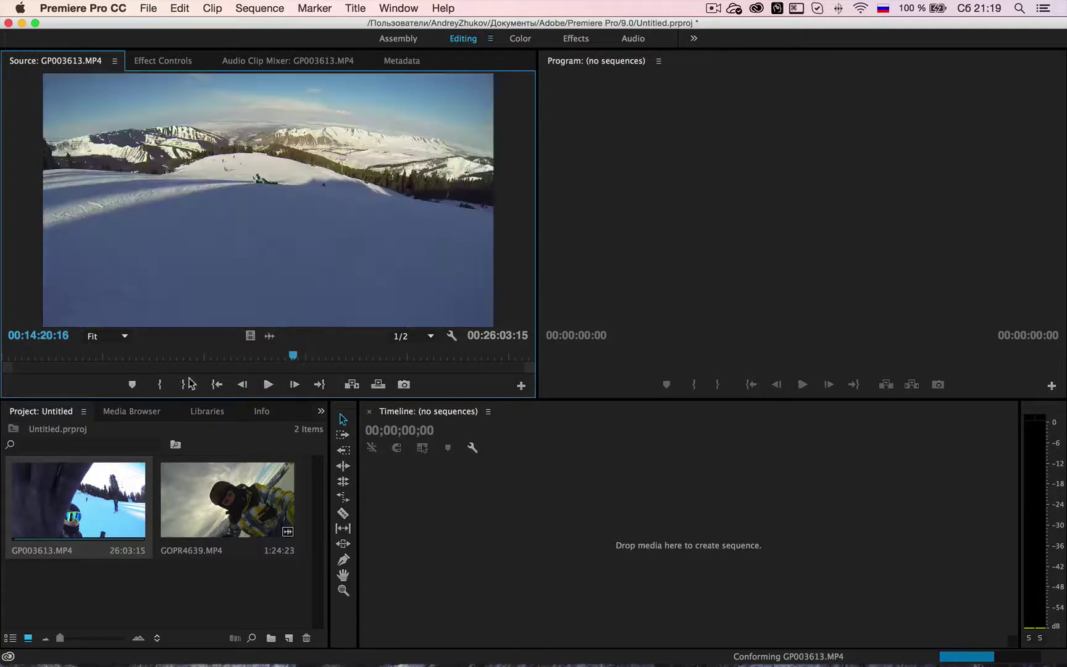
pyautogui.click(155, 385)
# Skim further through GP003613.MP4, back up frame by frame and move its In point to about 00:15:24
pyautogui.press('space')
pyautogui.press('space')
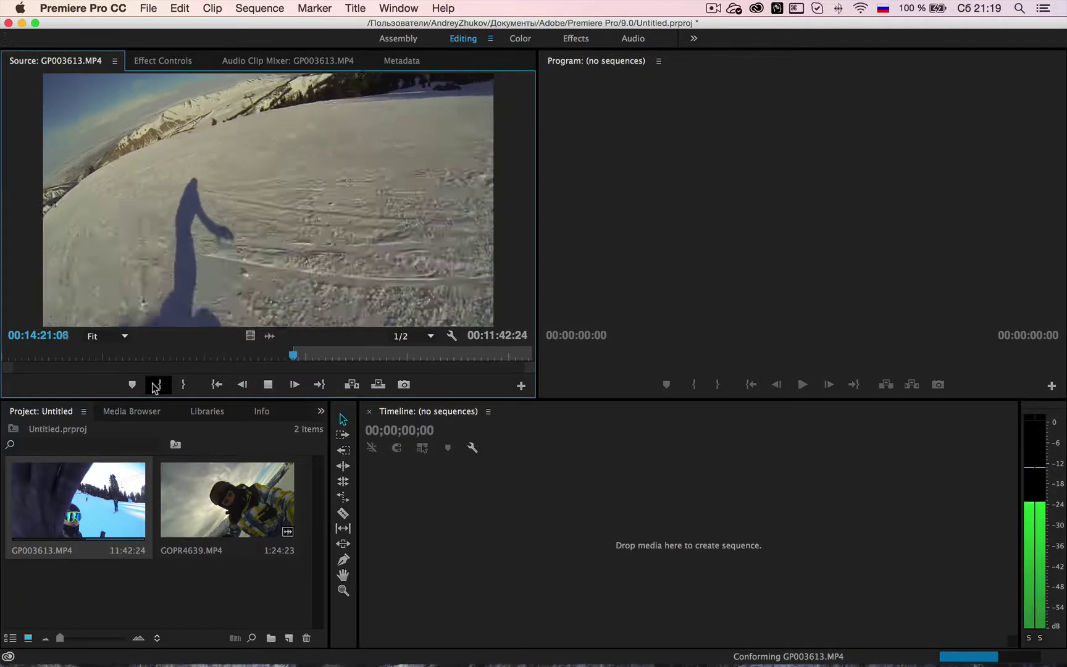
pyautogui.moveTo(307, 357)
pyautogui.mouseDown()
pyautogui.moveTo(334, 357)
pyautogui.moveTo(320, 357)
pyautogui.mouseUp()
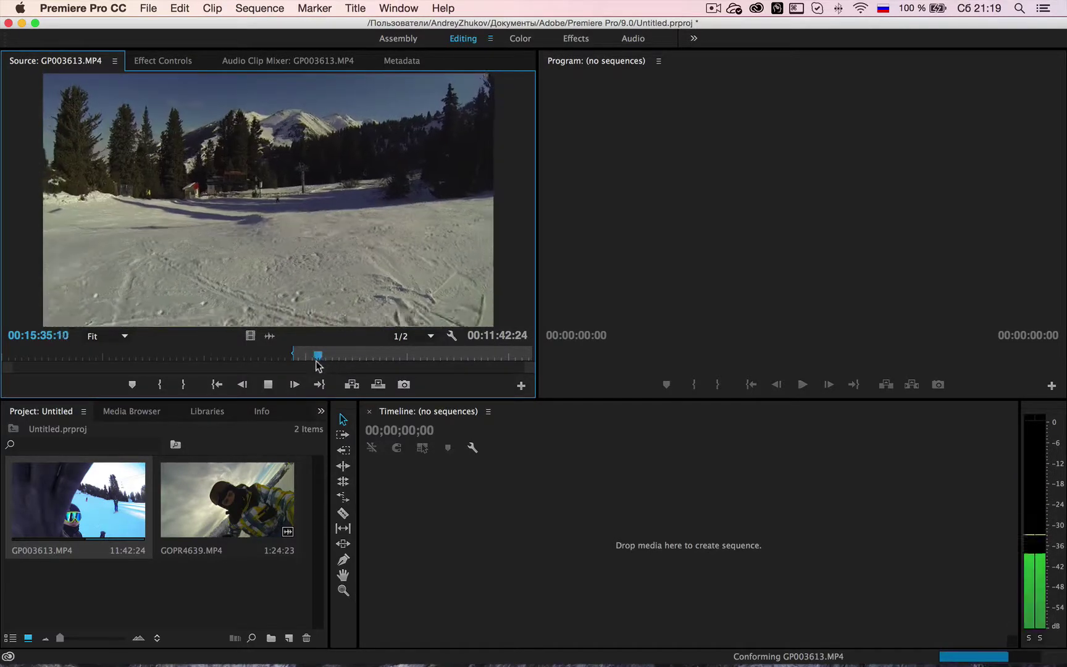
pyautogui.click(312, 357)
pyautogui.press('space')
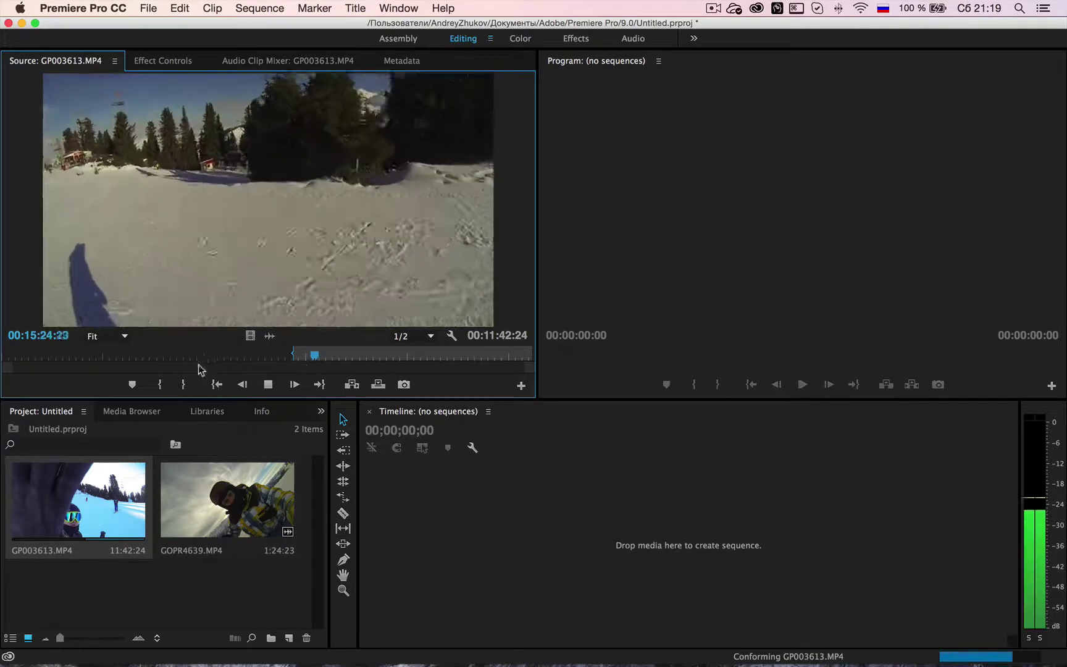
pyautogui.press('space')
pyautogui.press('Left')
pyautogui.press('Left')
pyautogui.press('Left')
pyautogui.press('Left')
pyautogui.press('Left')
pyautogui.press('Left')
pyautogui.press('Left')
pyautogui.press('Left')
pyautogui.press('Left')
pyautogui.press('Left')
pyautogui.press('Left')
pyautogui.press('Left')
pyautogui.press('Left')
pyautogui.press('Left')
pyautogui.press('Left')
pyautogui.press('Left')
pyautogui.press('Left')
pyautogui.press('Left')
pyautogui.press('Left')
pyautogui.press('Left')
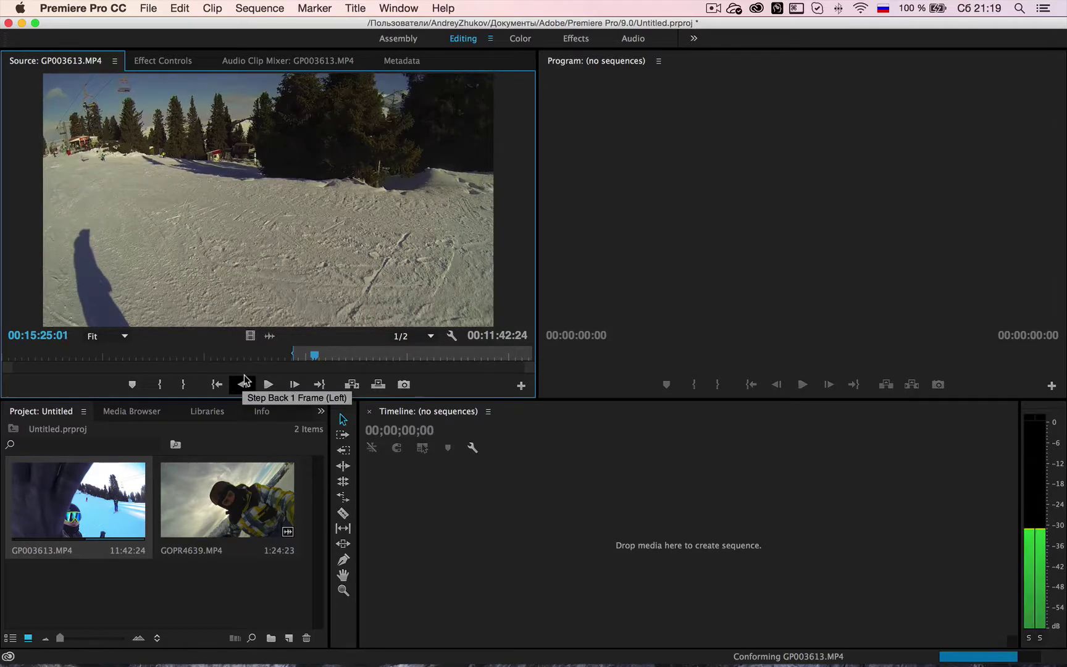
pyautogui.press('space')
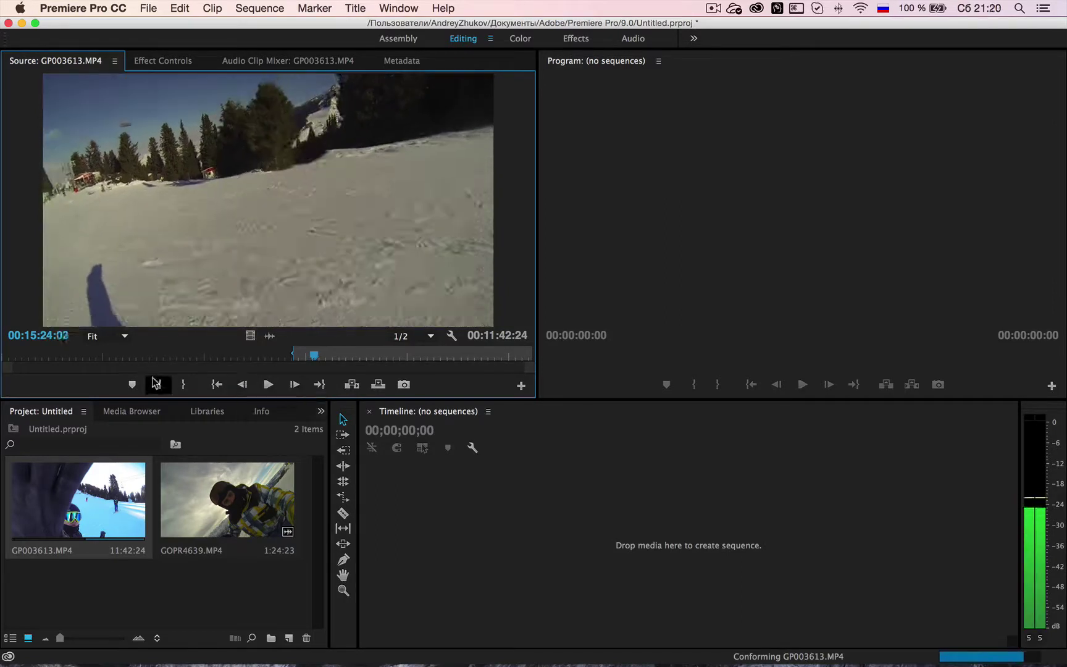
pyautogui.click(158, 385)
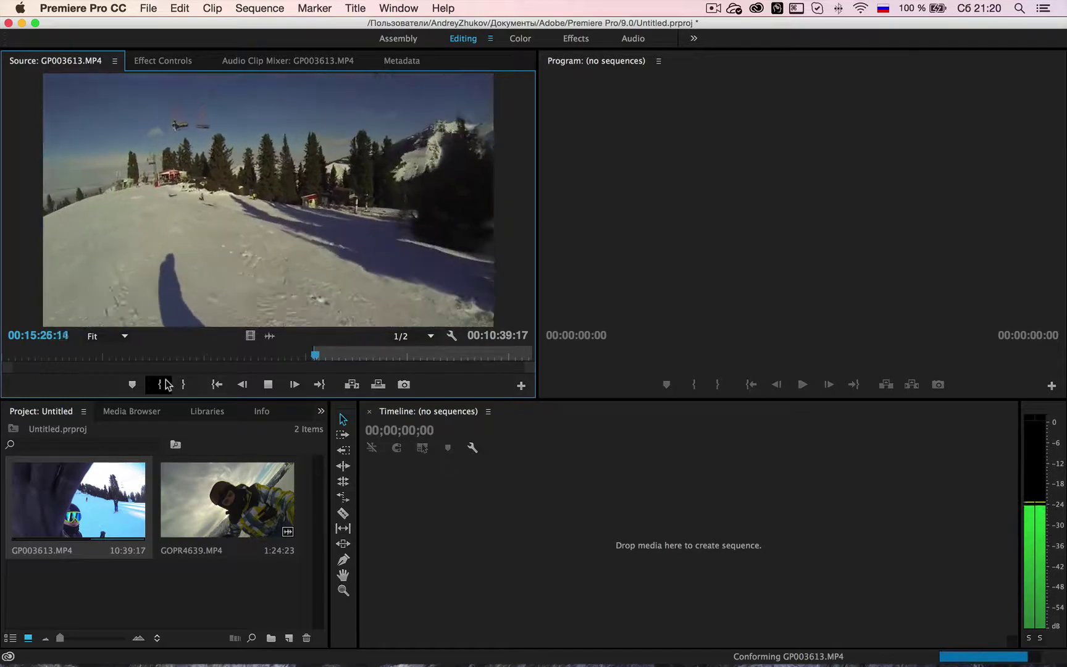
# Set the Out point of GP003613.MP4 at 00:15:28:05 and create a sequence from only the video of the marked fragment
pyautogui.click(183, 384)
pyautogui.press('space')
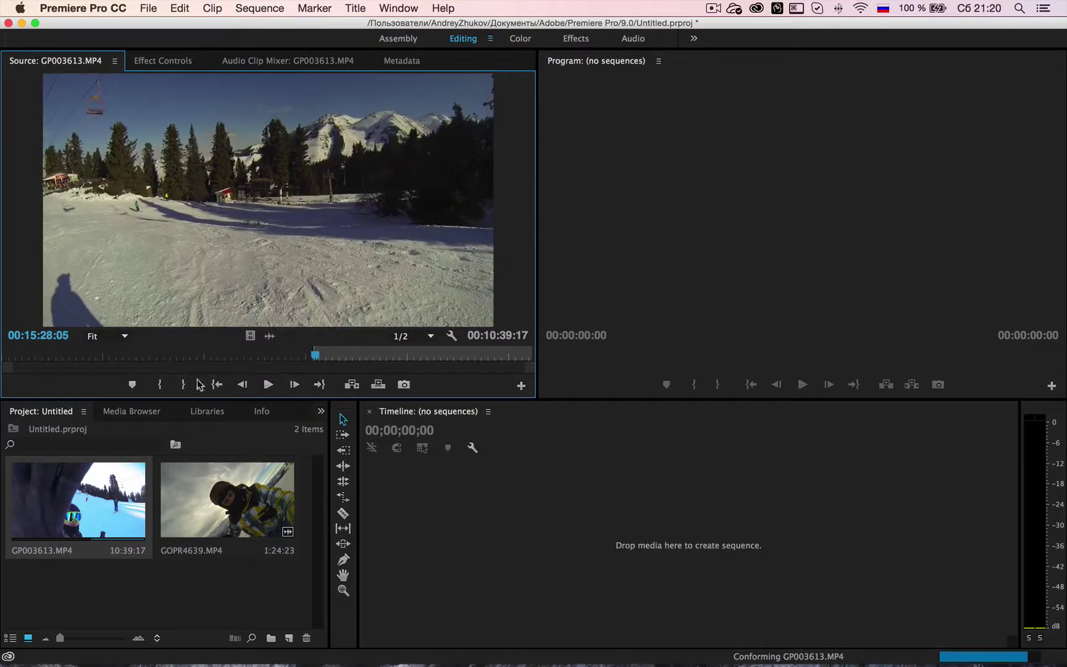
pyautogui.moveTo(251, 340); pyautogui.dragTo(374, 522)
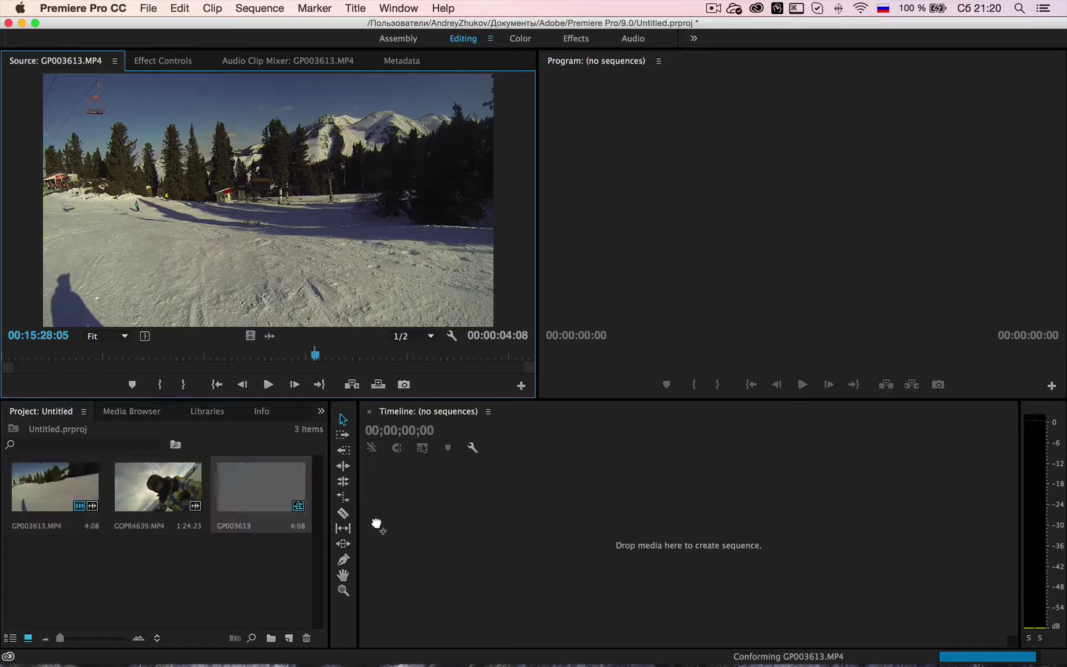
# Load GOPR4639.MP4 in the Source Monitor, skim through the footage and set the In point at about 00:00:27
pyautogui.doubleClick(195, 489)
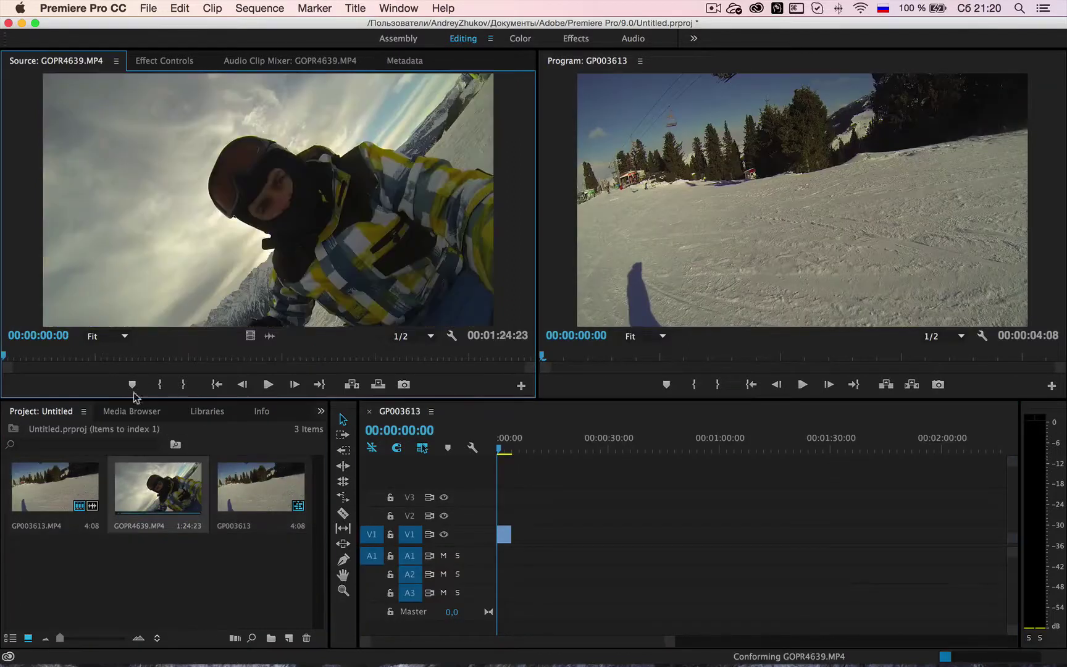
pyautogui.moveTo(111, 355); pyautogui.dragTo(332, 361)
pyautogui.press('space')
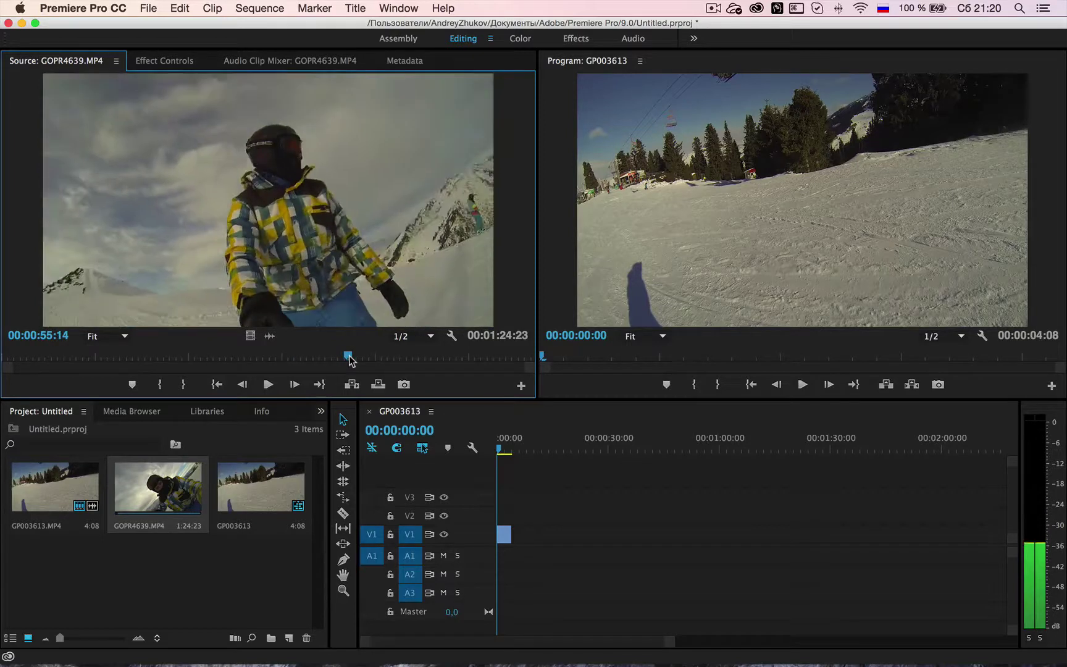
pyautogui.moveTo(349, 356); pyautogui.dragTo(206, 357)
pyautogui.press('space')
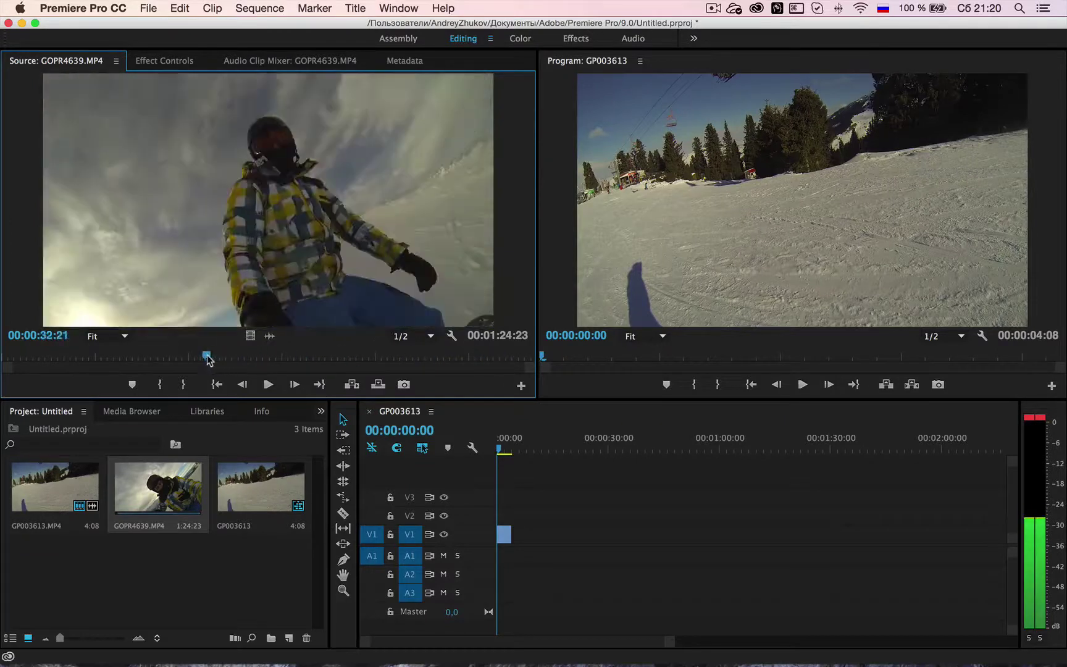
pyautogui.press('space')
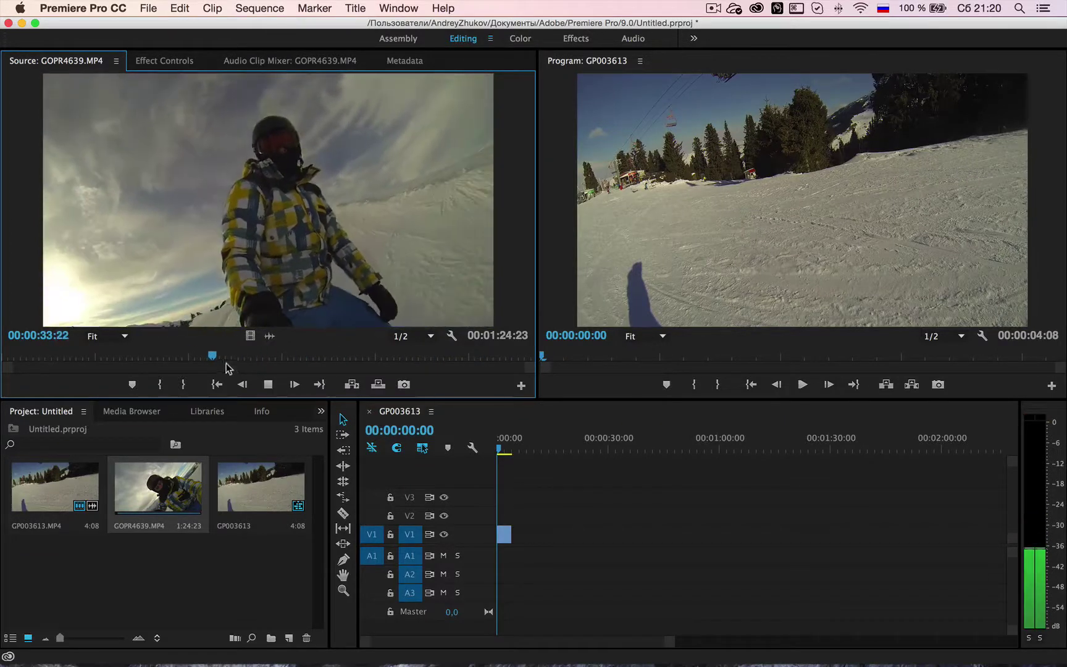
pyautogui.moveTo(214, 357); pyautogui.dragTo(170, 357)
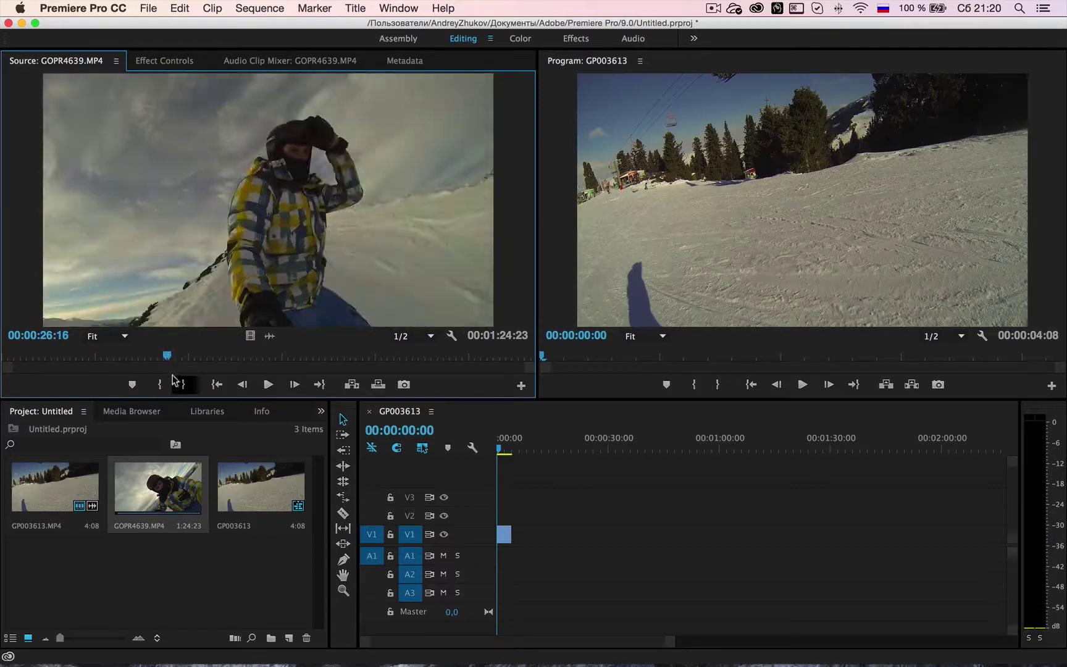
pyautogui.click(174, 385)
pyautogui.press('space')
pyautogui.click(162, 385)
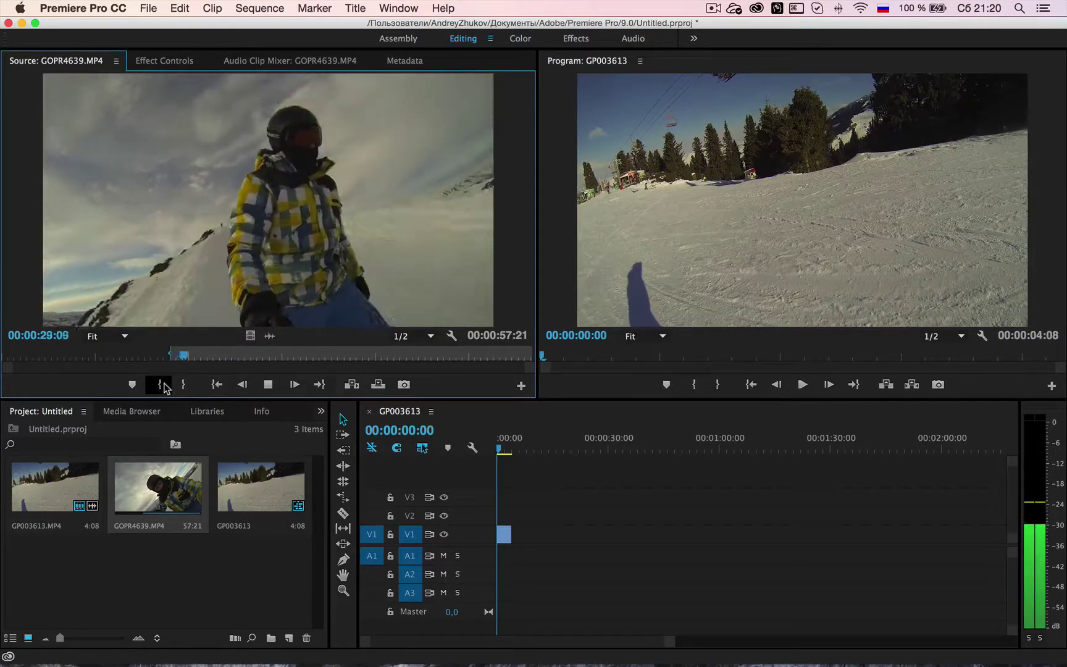
# Set the Out point of GOPR4639.MP4 at 00:00:30:17 and place only its video on V2, ahead of the GP003613.MP4 clip
pyautogui.click(182, 385)
pyautogui.moveTo(250, 335); pyautogui.dragTo(517, 535)
pyautogui.press('space')
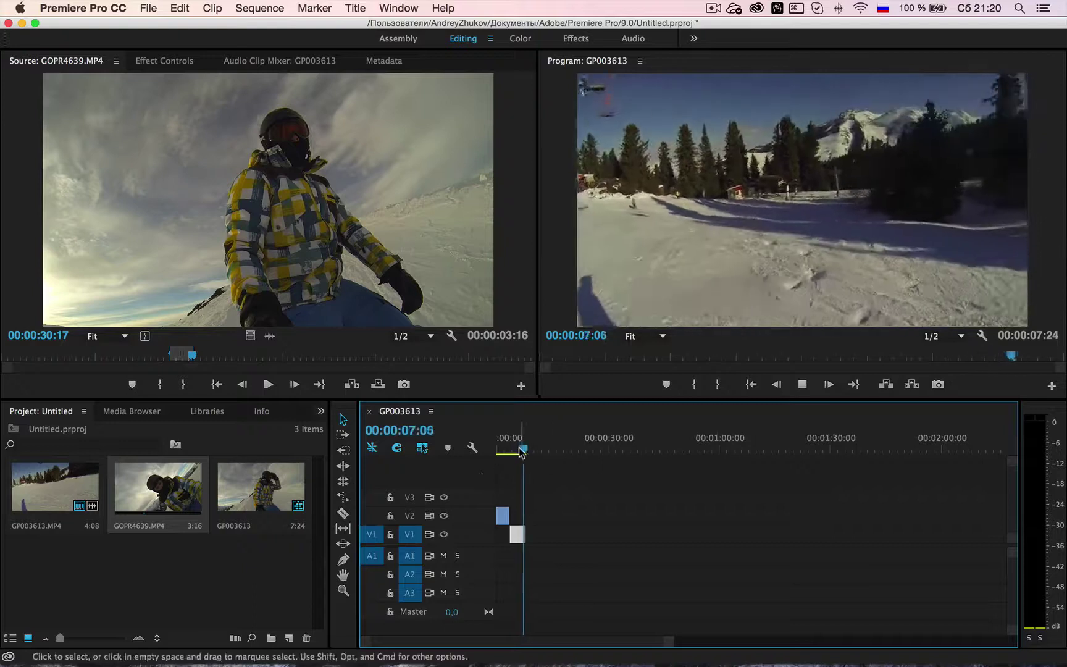
# Return the playhead to the sequence start, magnify the timeline clips and enlarge the Source and Program monitors
pyautogui.click(493, 451)
pyautogui.press('=')
pyautogui.press('=')
pyautogui.press('=')
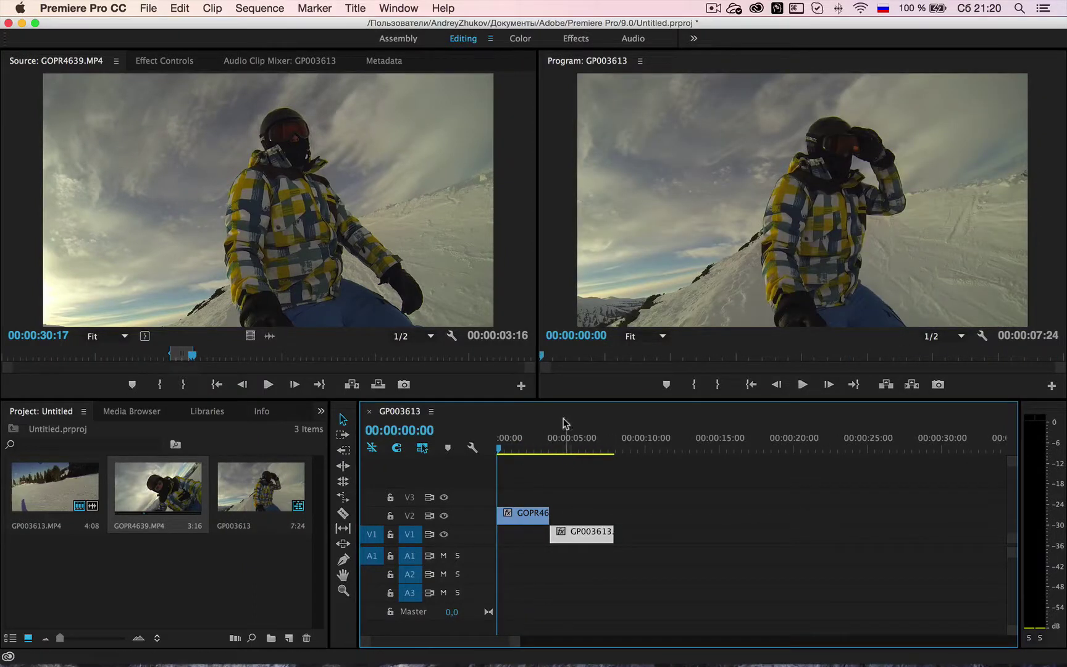
pyautogui.moveTo(551, 408); pyautogui.dragTo(563, 460)
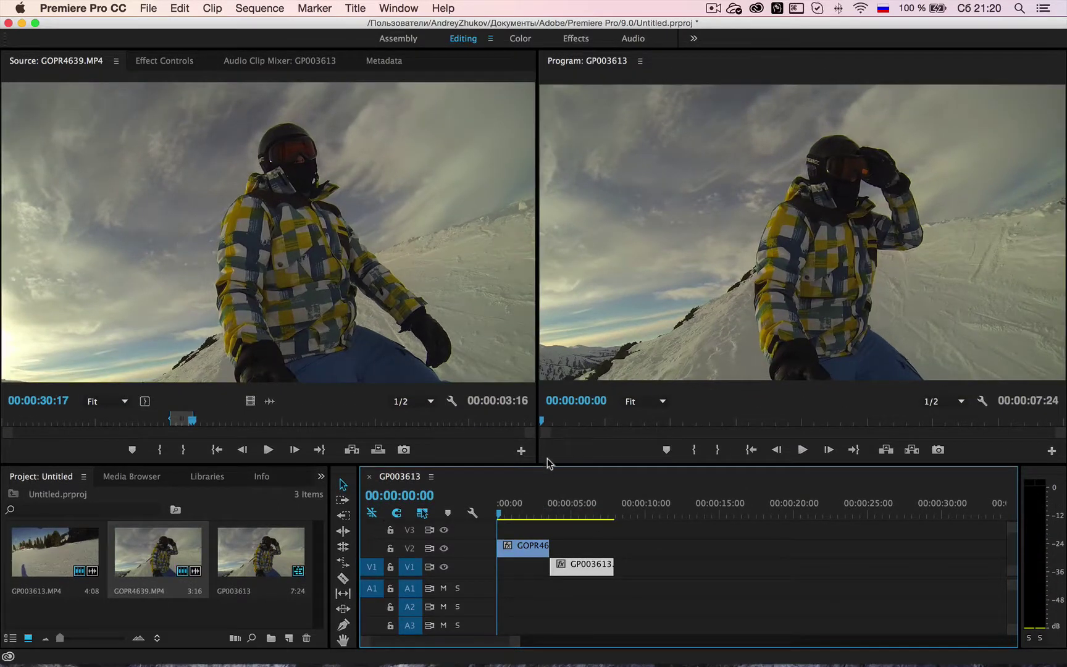
pyautogui.moveTo(544, 463); pyautogui.dragTo(546, 486)
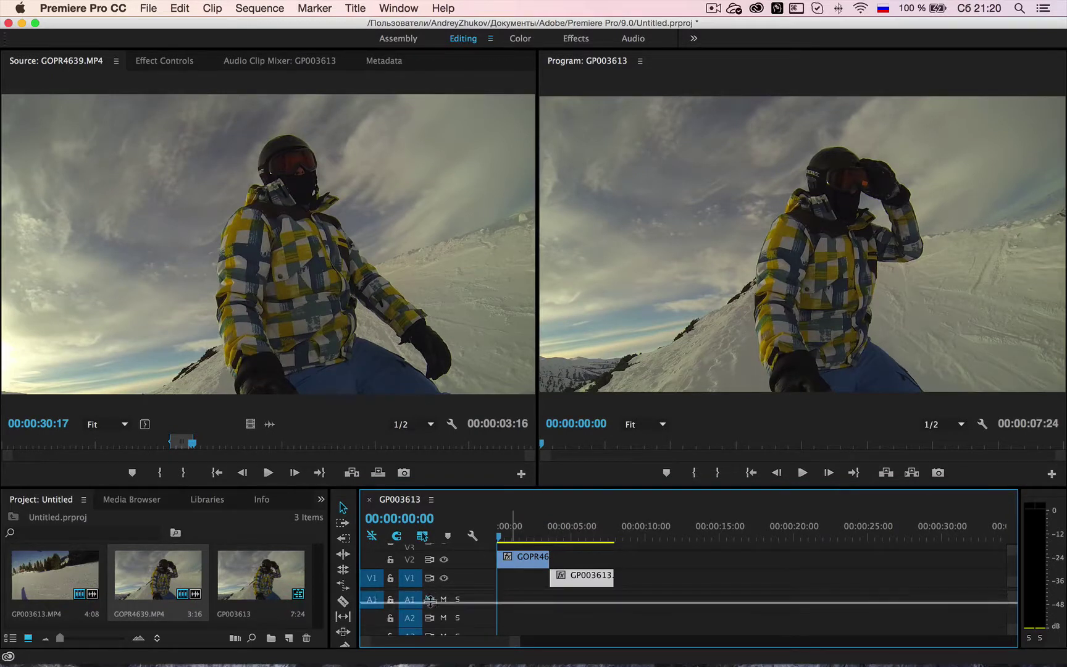
pyautogui.scroll(1, 432, 596)
pyautogui.moveTo(518, 539); pyautogui.dragTo(499, 539)
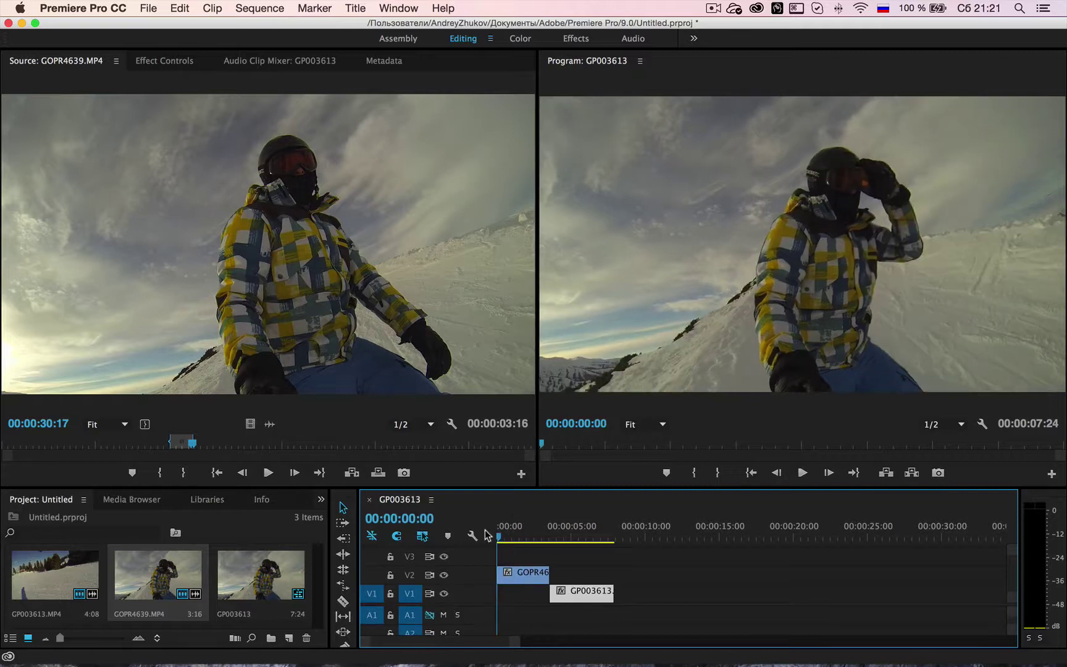
# Open the effects library, browse the video effects and search for "stab"
pyautogui.click(315, 9)
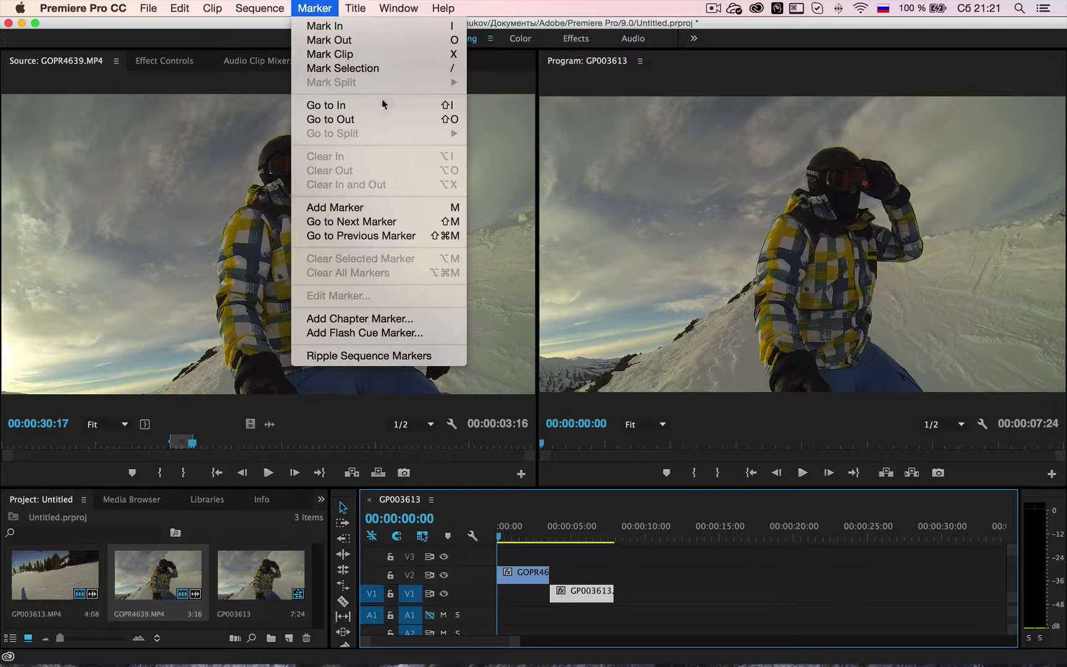
pyautogui.click(155, 504)
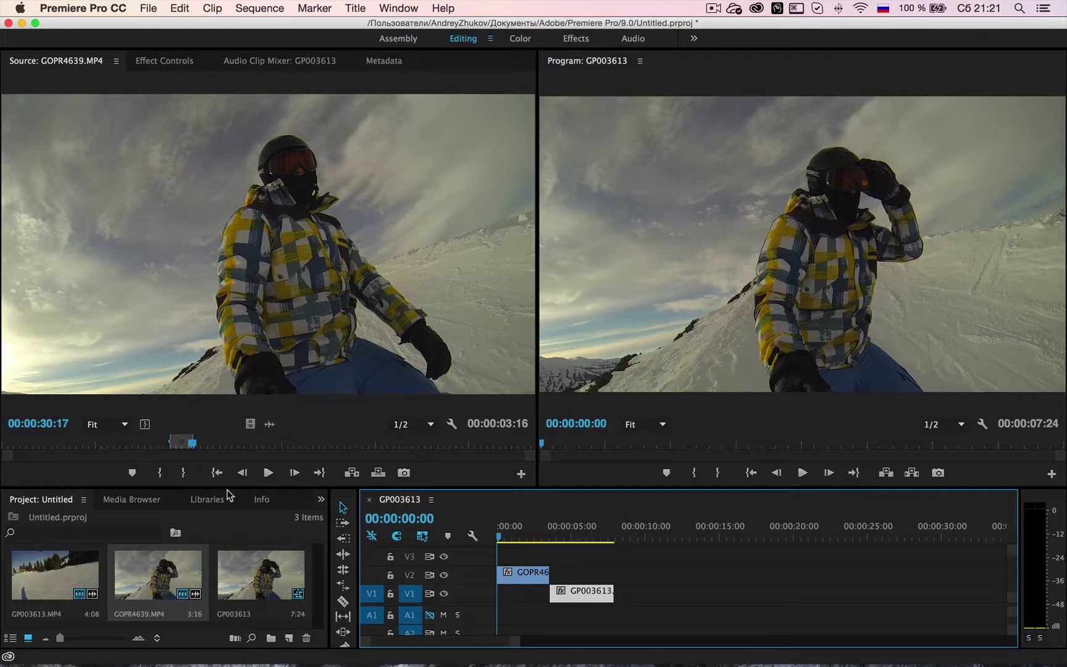
pyautogui.click(320, 502)
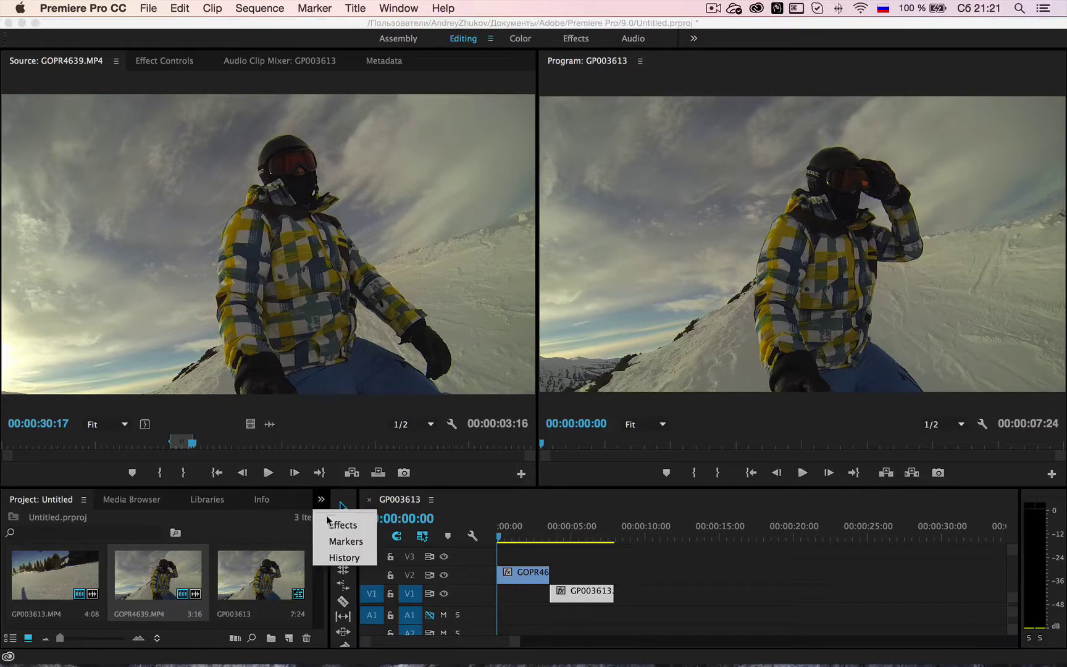
pyautogui.click(329, 524)
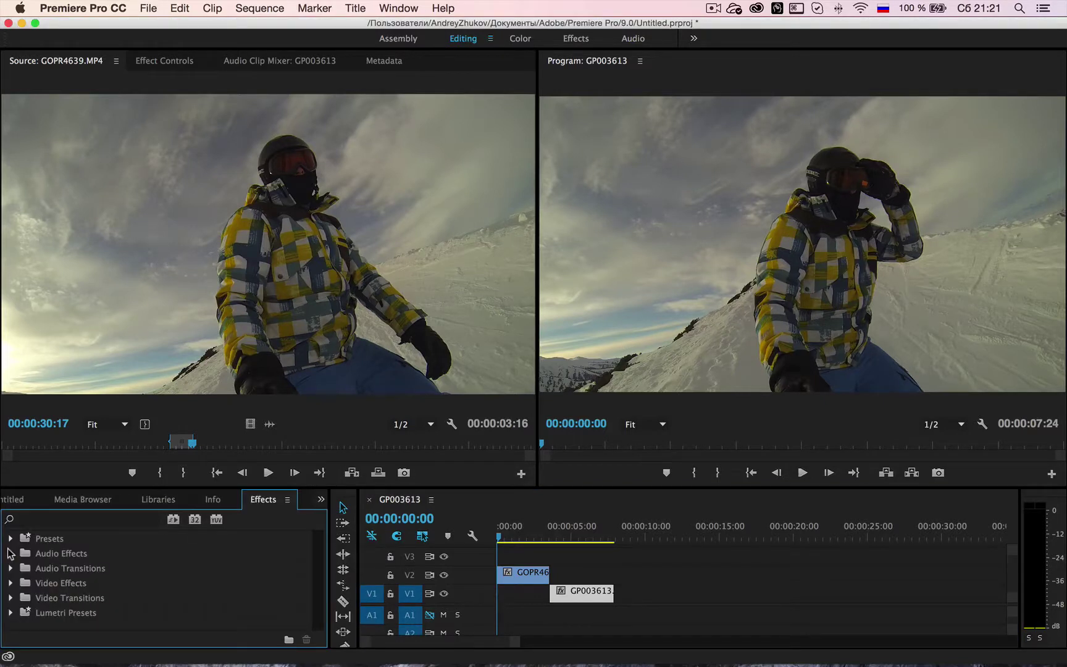
pyautogui.click(11, 583)
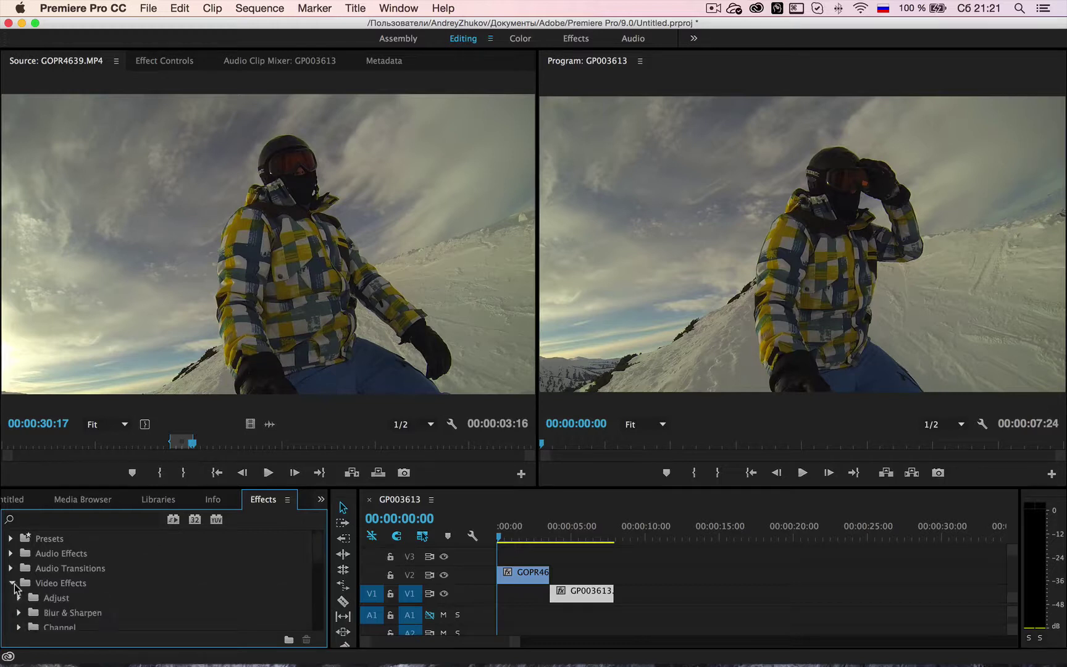
pyautogui.scroll(-5, 48, 587)
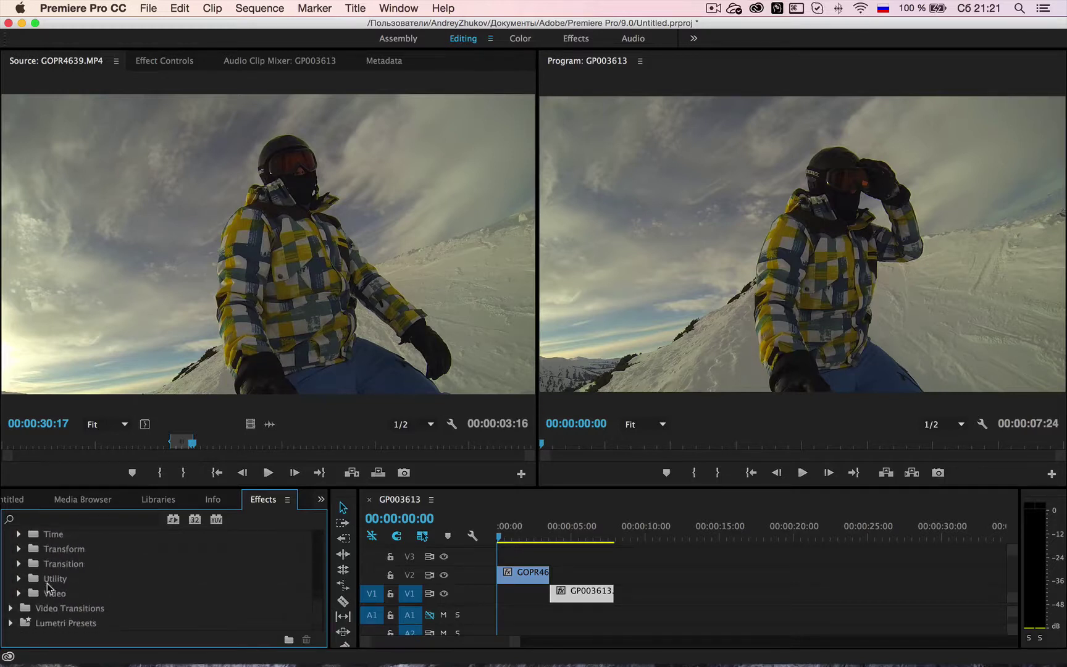
pyautogui.scroll(3, 48, 587)
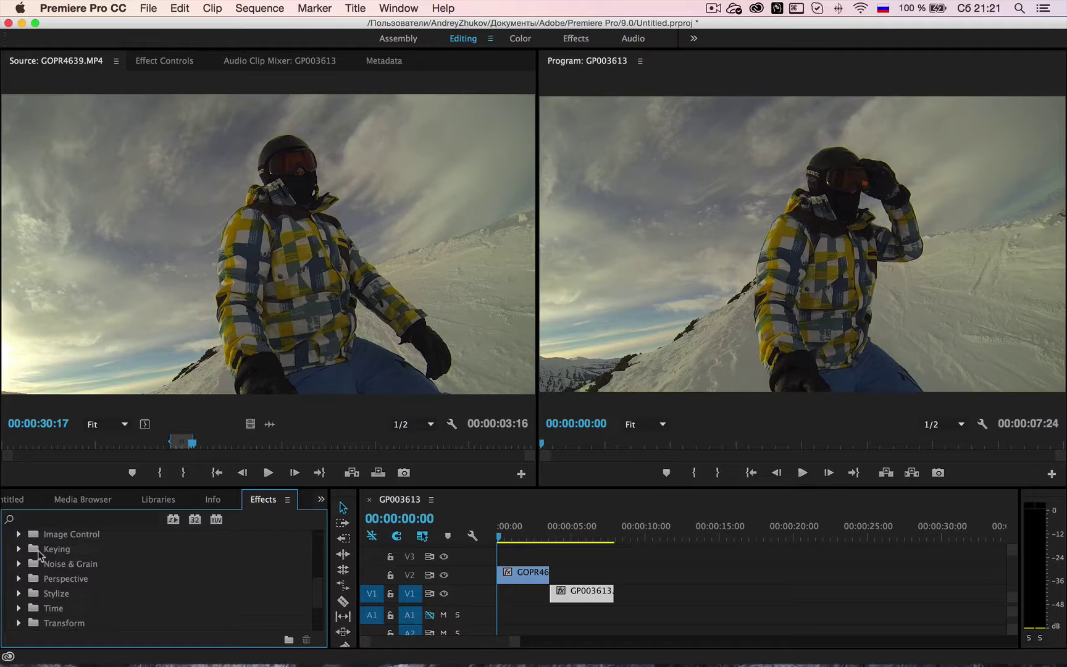
pyautogui.click(54, 520)
pyautogui.write('ы')
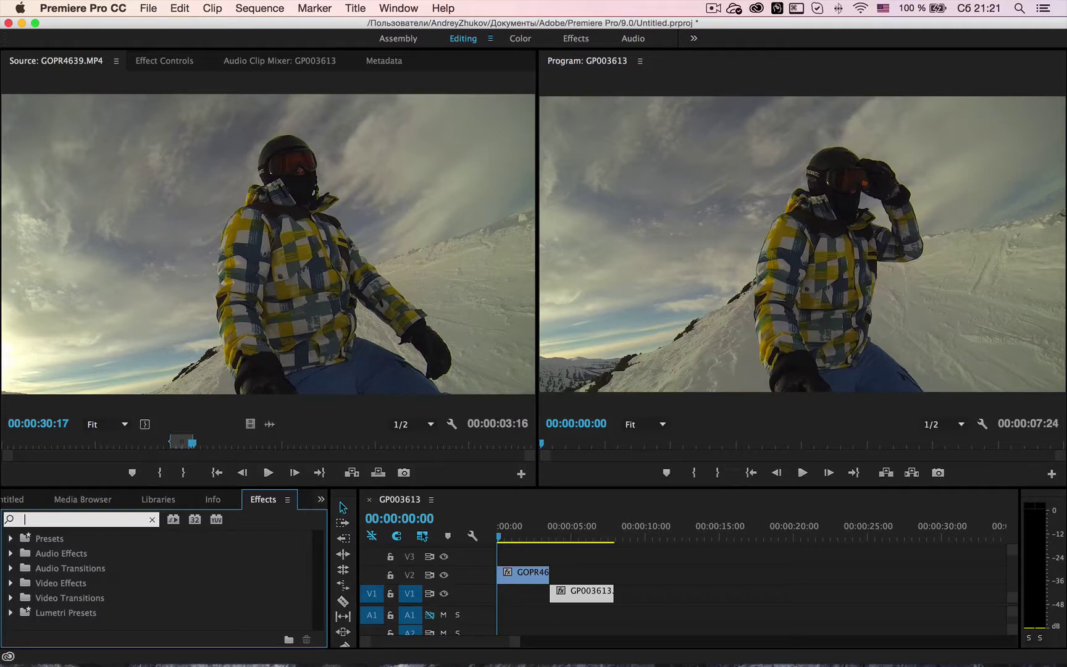
pyautogui.write('c')
pyautogui.press('Return')
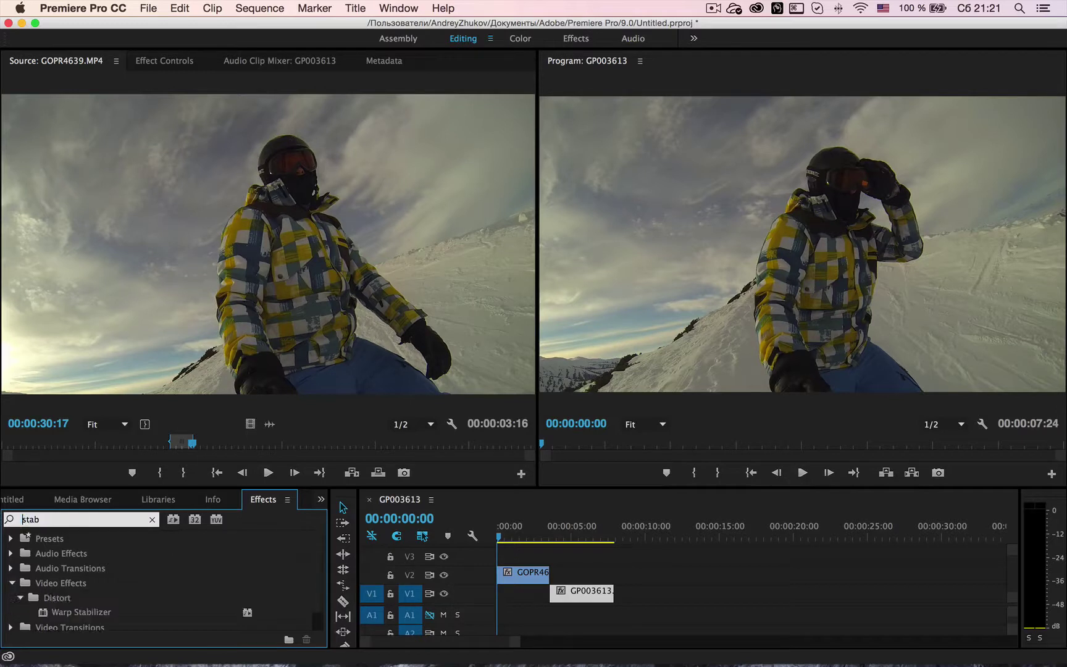
# Apply the Warp Stabilizer effect to the GP003613.MP4 clip on V1 and to the GOPR4639.MP4 clip on V2
pyautogui.click(48, 613)
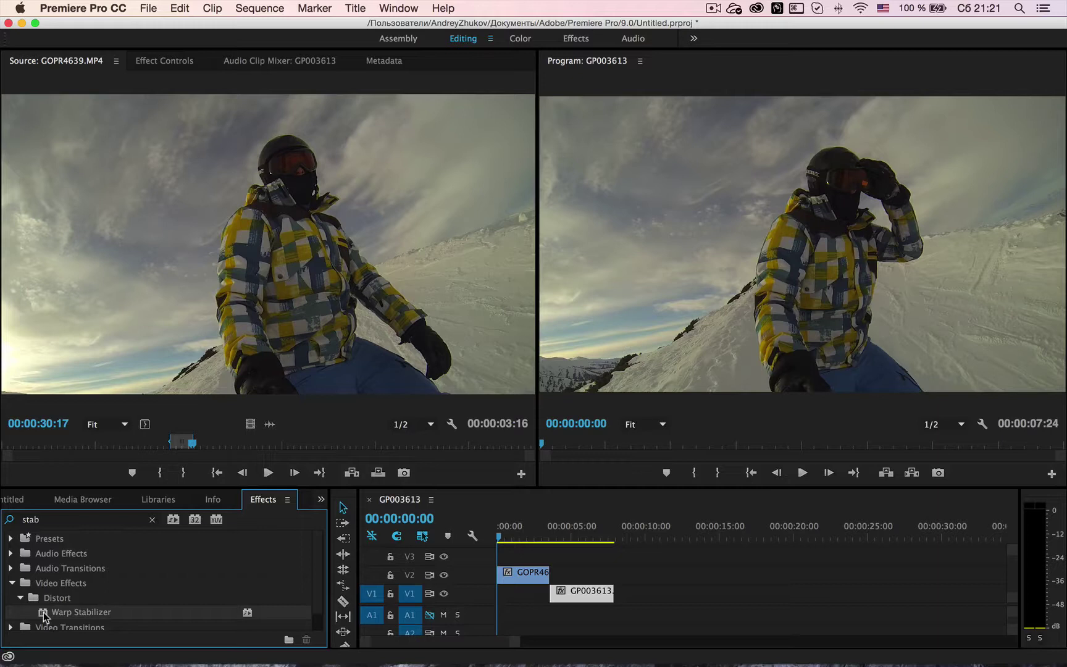
pyautogui.moveTo(50, 616); pyautogui.dragTo(574, 596)
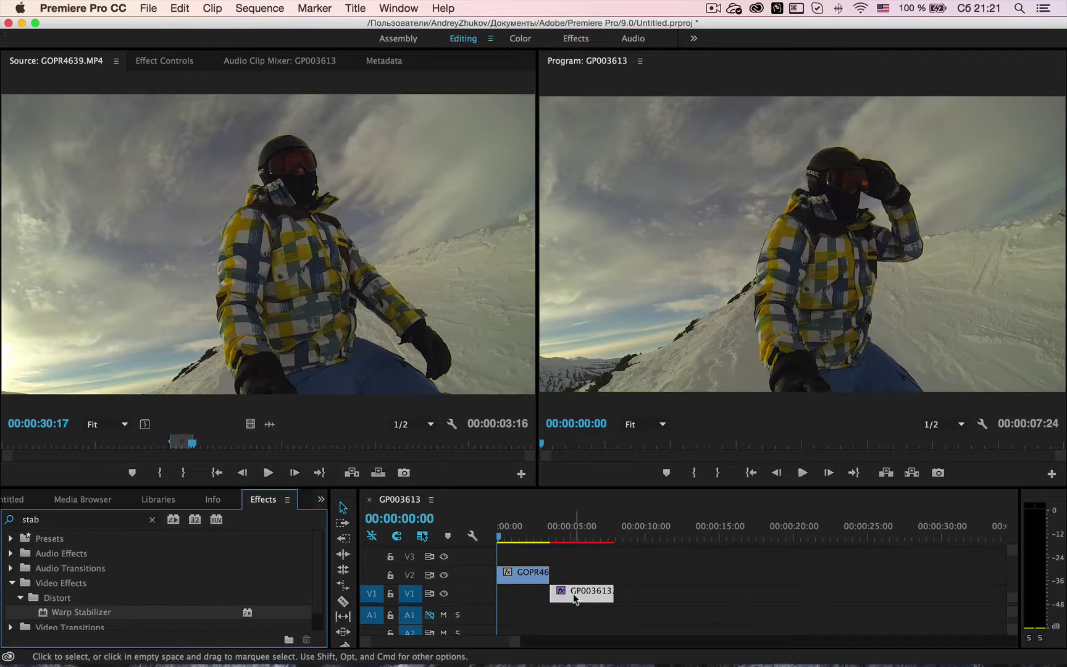
pyautogui.click(569, 532)
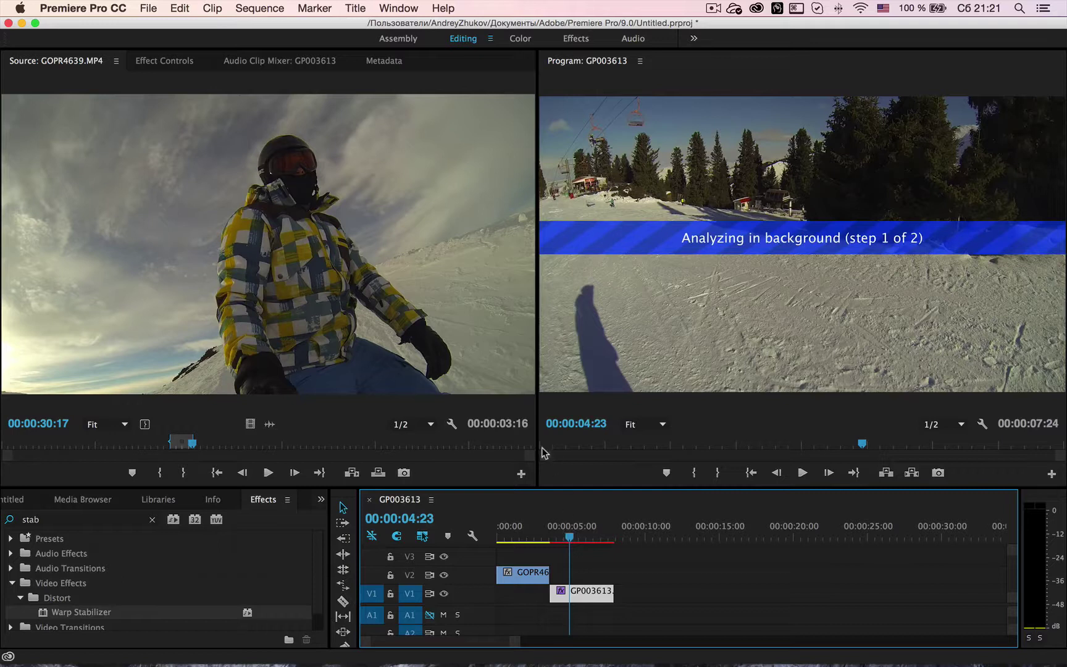
pyautogui.moveTo(64, 620); pyautogui.dragTo(508, 571)
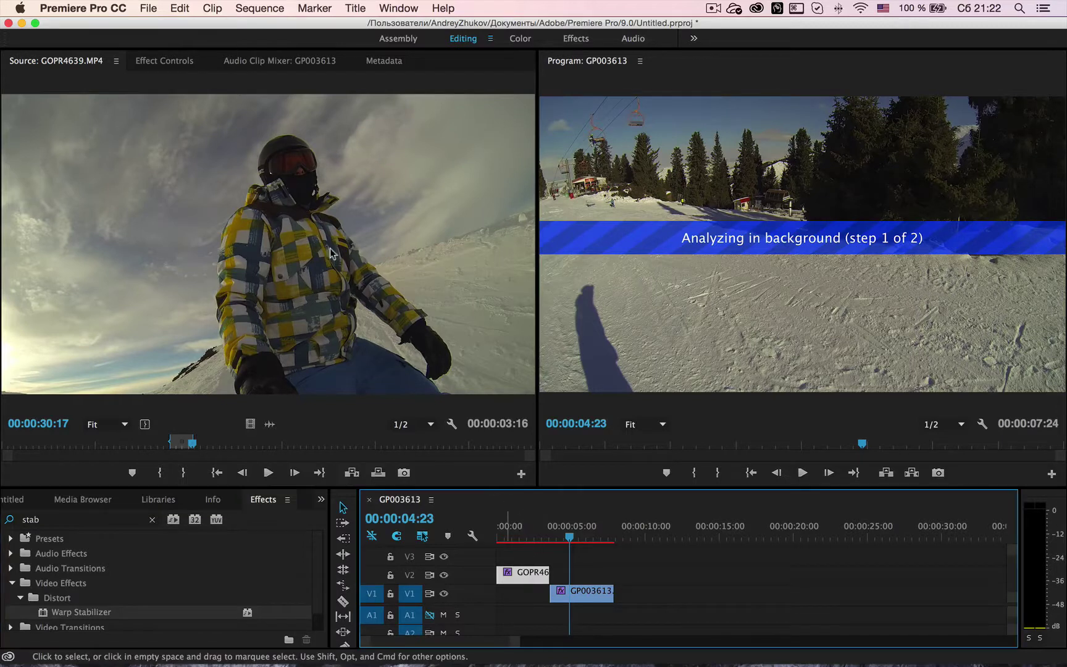
# Show the Warp Stabilizer settings of the GOPR4639.MP4 clip and preview the stabilized footage from the sequence start
pyautogui.click(166, 64)
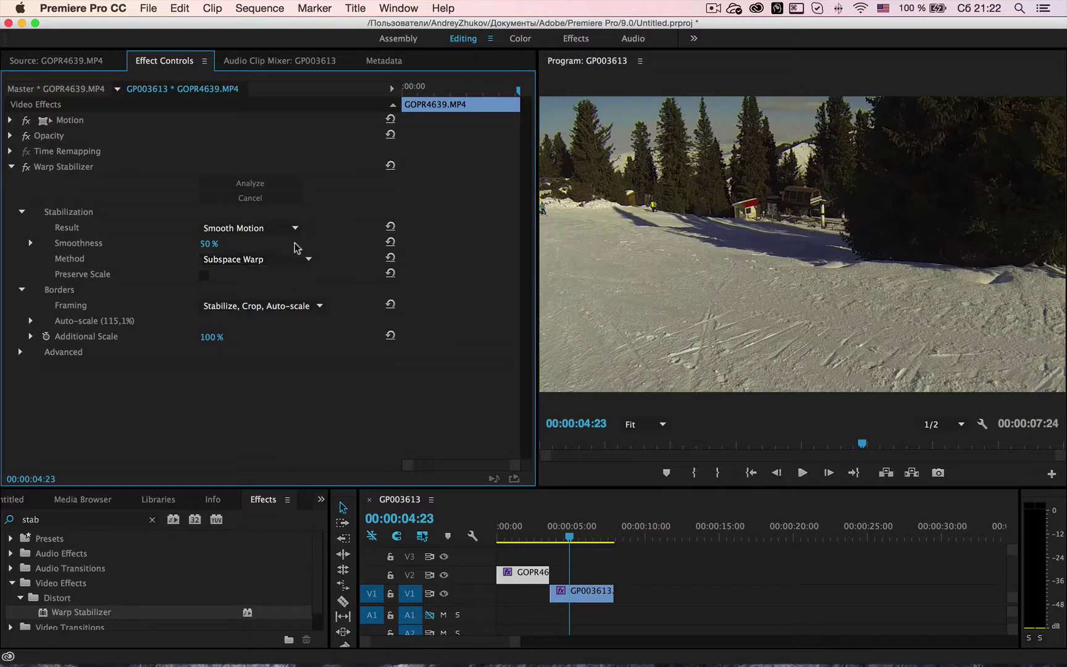
pyautogui.click(537, 529)
pyautogui.moveTo(537, 532); pyautogui.dragTo(457, 529)
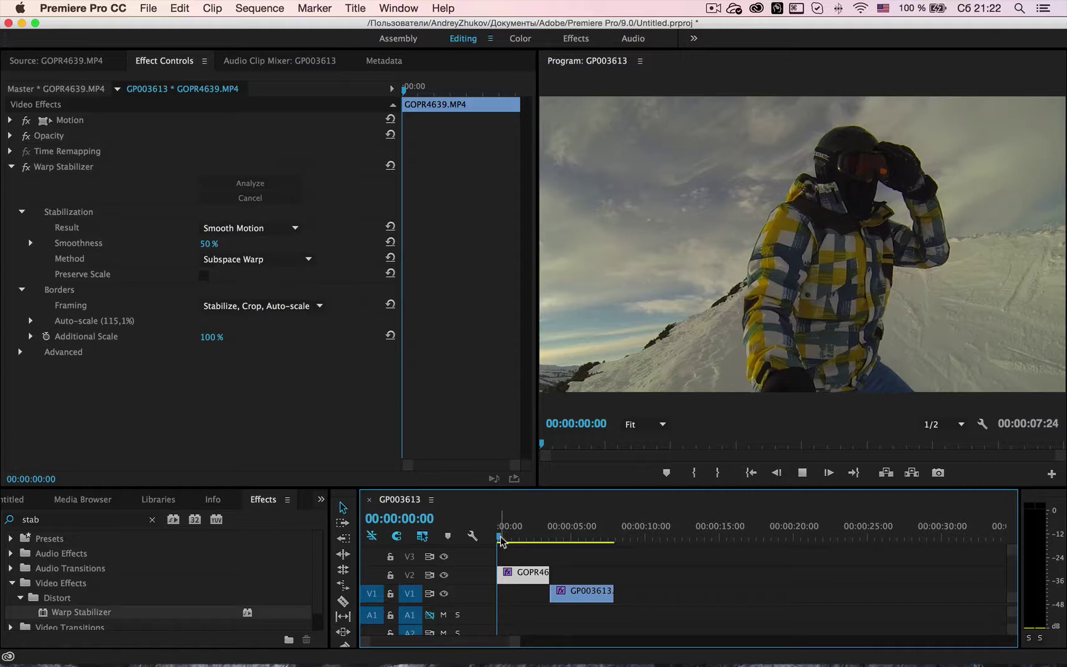
pyautogui.moveTo(501, 540); pyautogui.dragTo(504, 539)
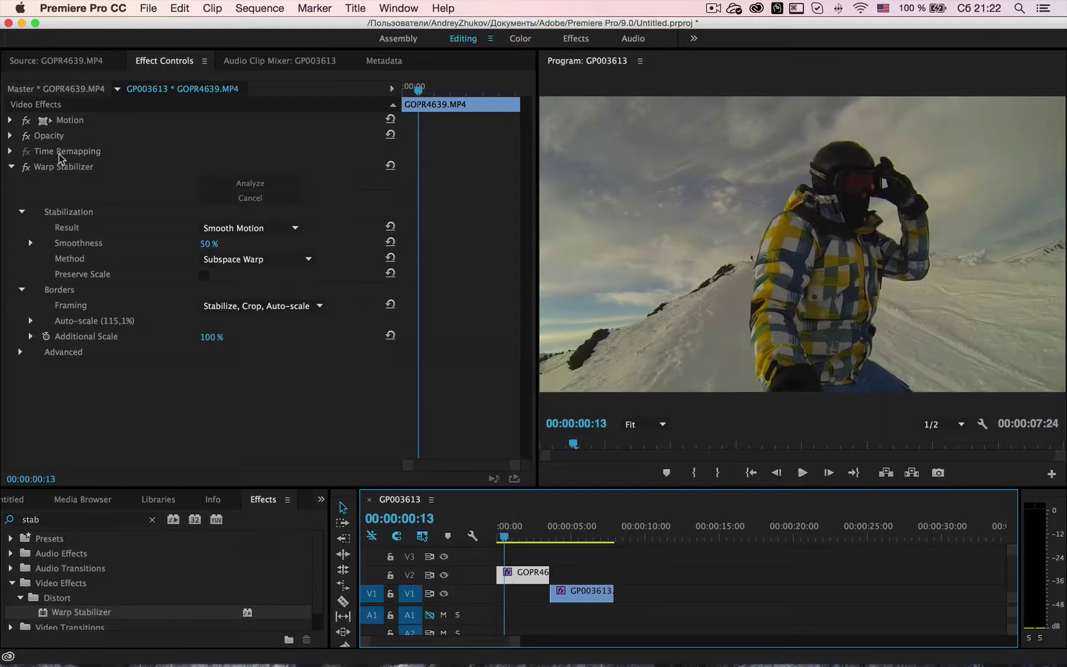
# Review the Result options of the GOPR4639.MP4 clip's Warp Stabilizer and keep Smooth Motion
pyautogui.click(254, 229)
pyautogui.click(265, 229)
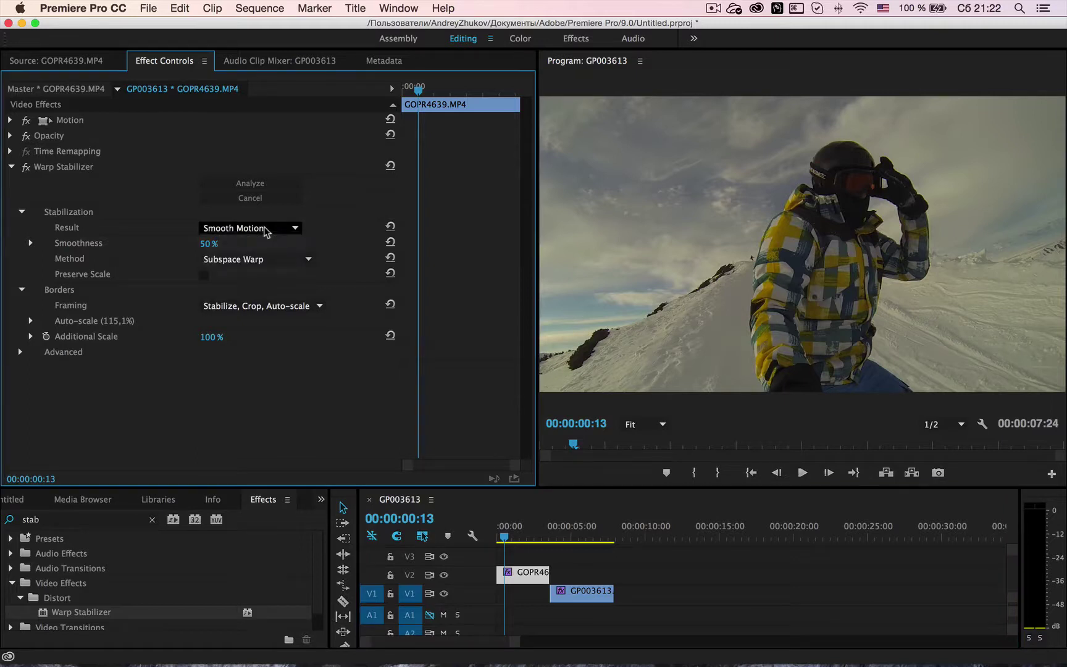
pyautogui.click(265, 229)
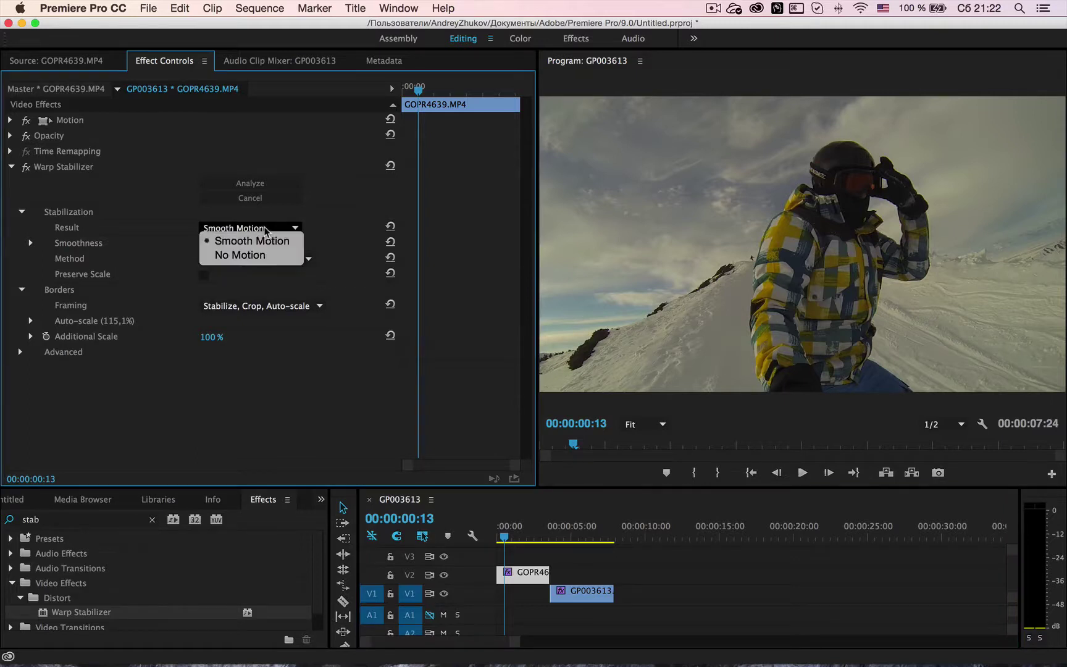
pyautogui.click(237, 241)
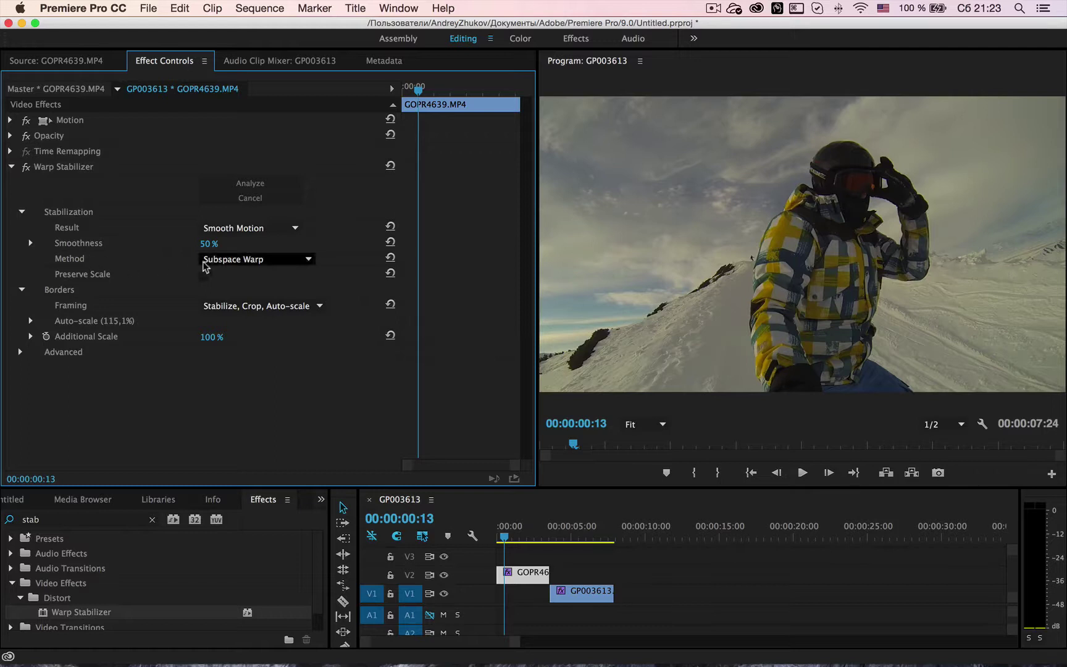
# Try the Position stabilization method on the GOPR4639.MP4 clip, preview the footage, and restore the Subspace Warp method
pyautogui.click(274, 259)
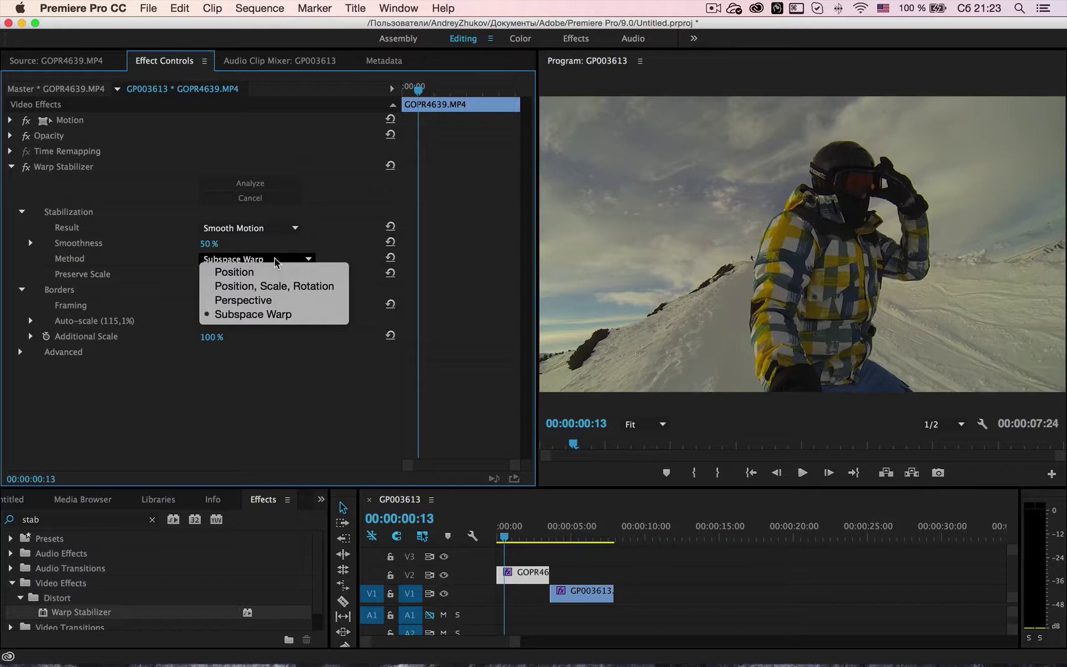
pyautogui.click(248, 275)
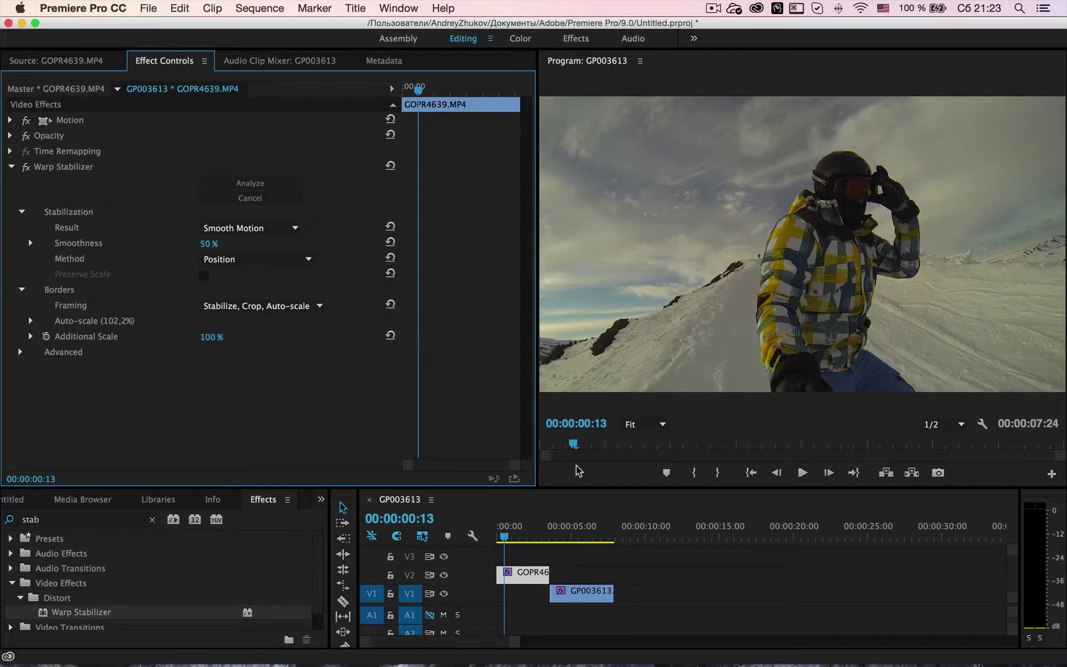
pyautogui.press('space')
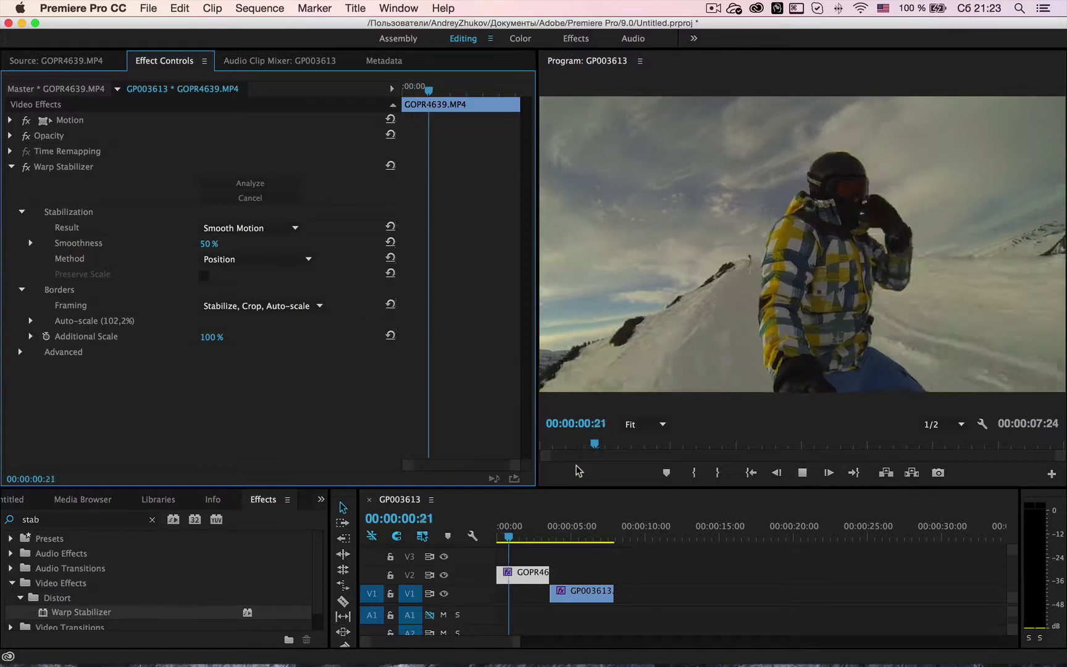
pyautogui.press('space')
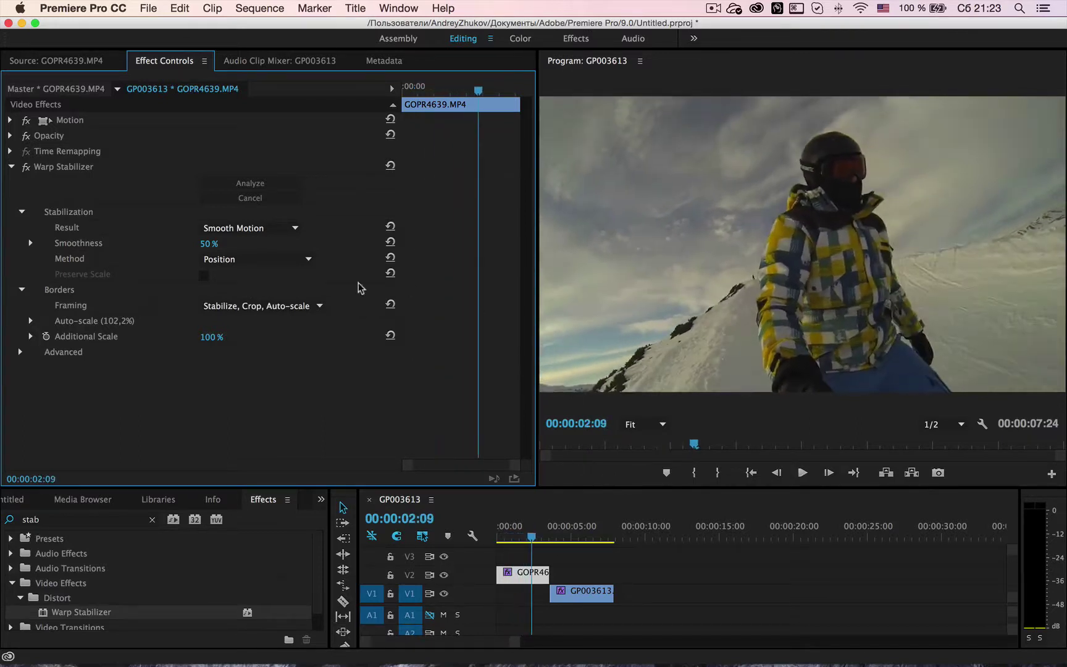
pyautogui.moveTo(516, 529); pyautogui.dragTo(498, 531)
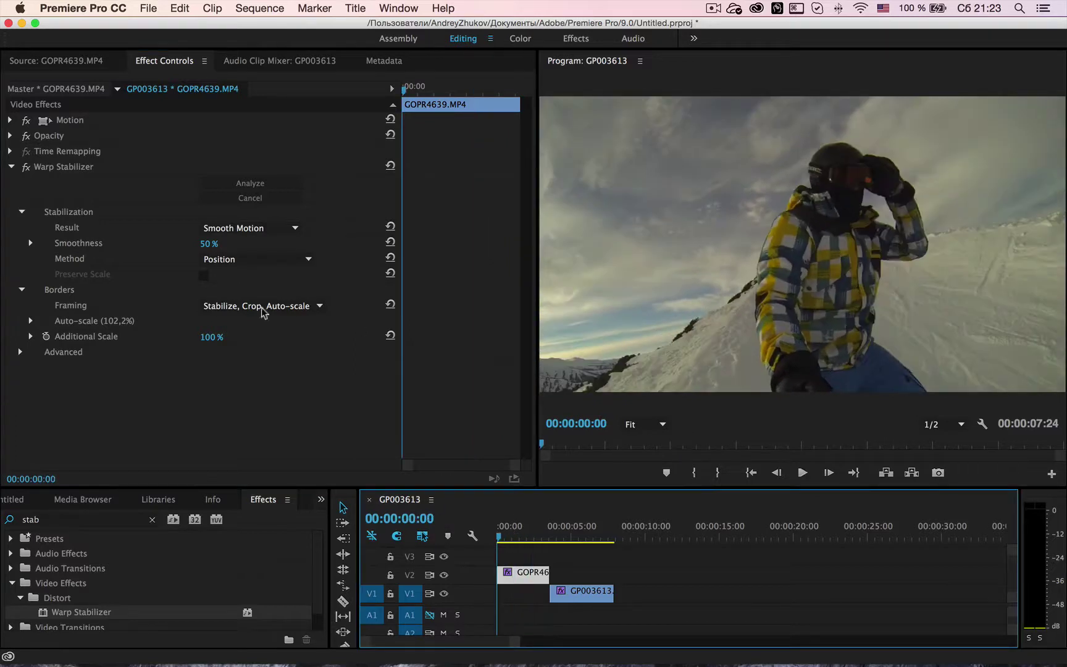
pyautogui.click(253, 262)
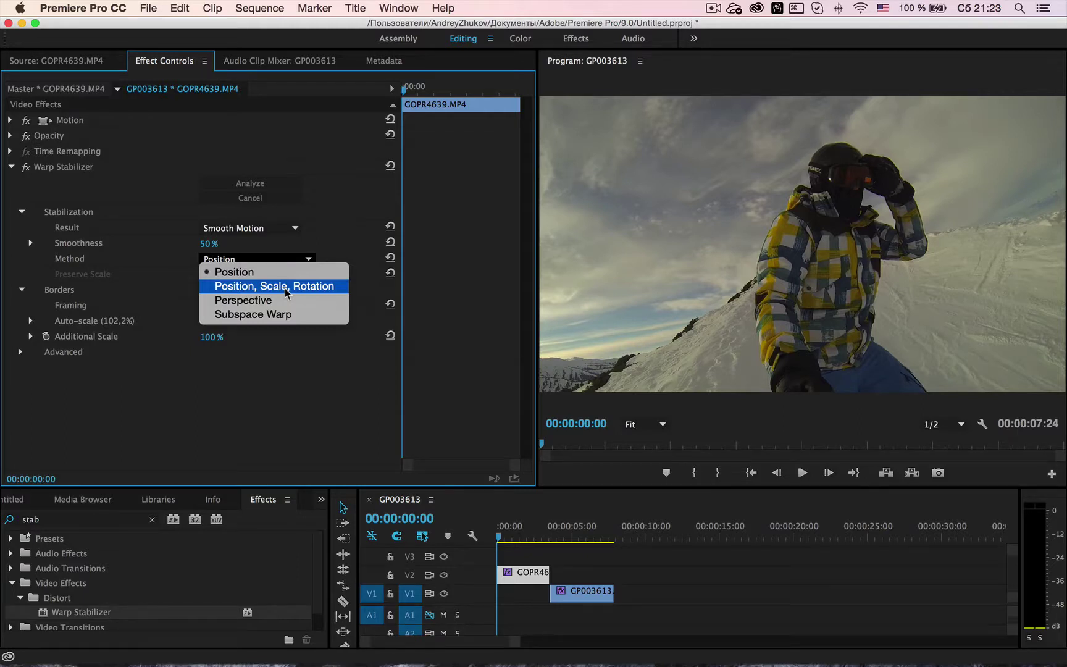
pyautogui.click(249, 316)
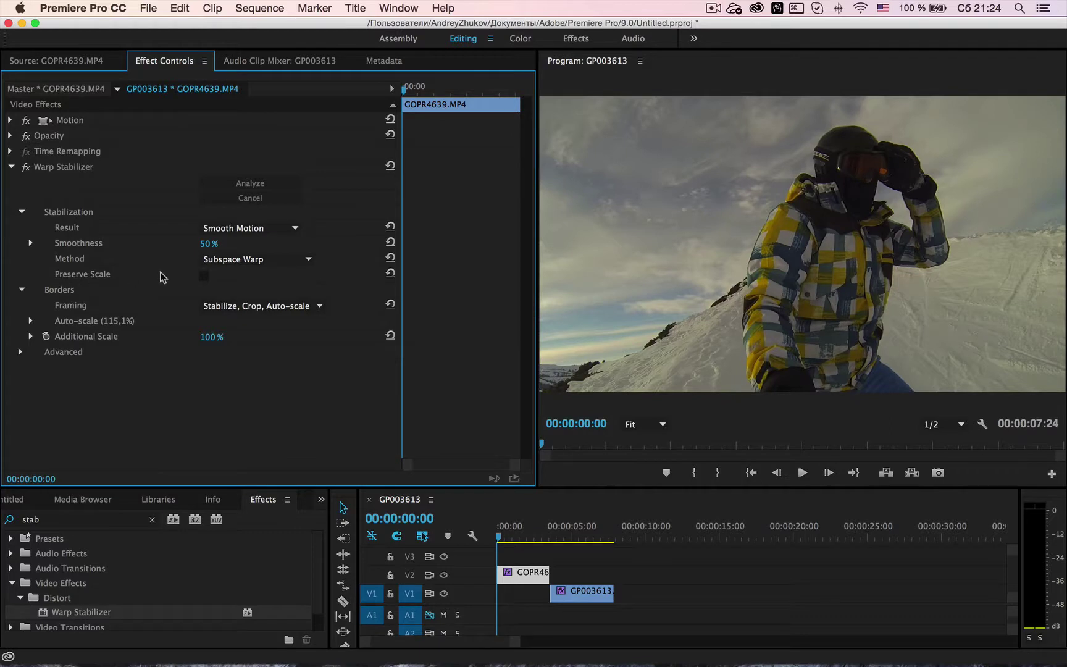
# Set the stabilizer's Framing to Stabilize Only and scrub the beginning of the clip to inspect its borders
pyautogui.click(230, 305)
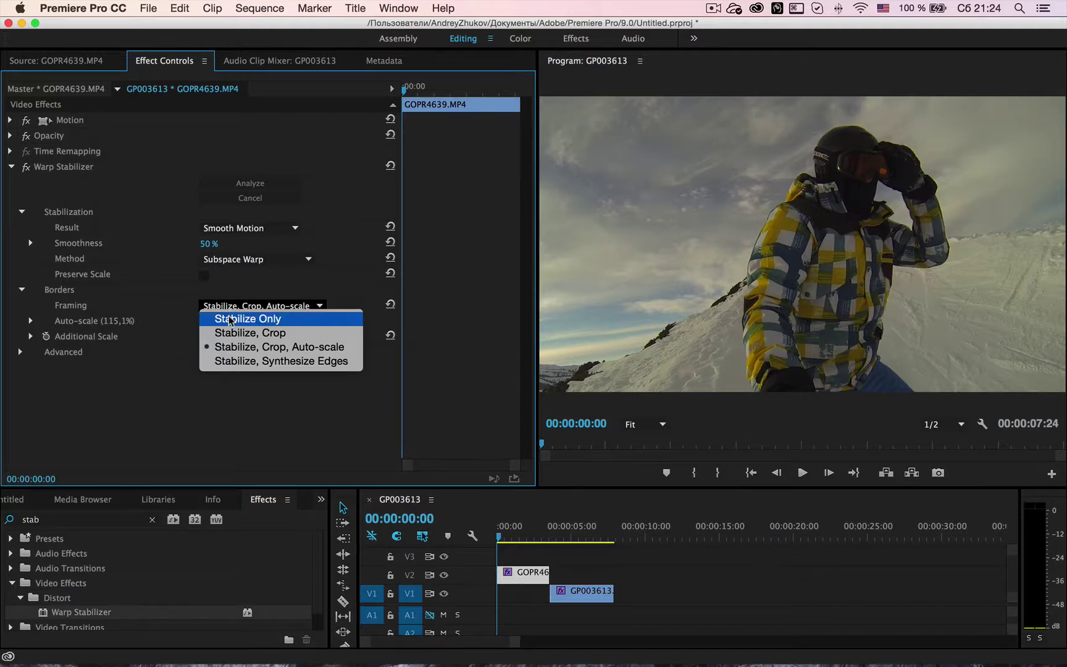
pyautogui.click(227, 317)
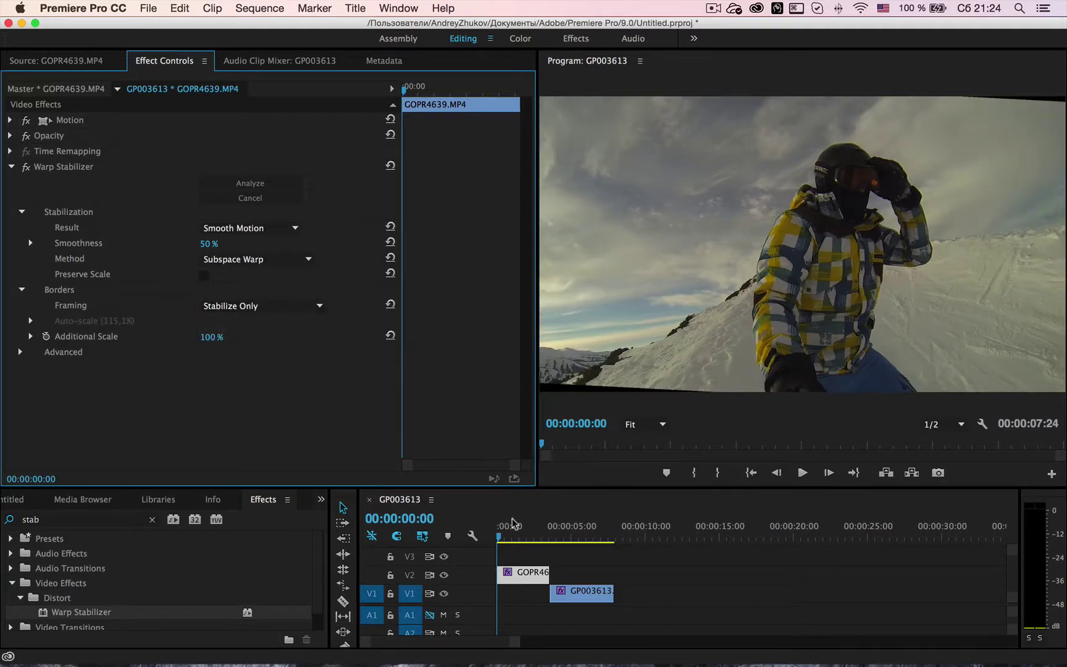
pyautogui.moveTo(505, 540)
pyautogui.mouseDown()
pyautogui.moveTo(526, 539)
pyautogui.moveTo(496, 540)
pyautogui.moveTo(555, 540)
pyautogui.moveTo(494, 542)
pyautogui.mouseUp()
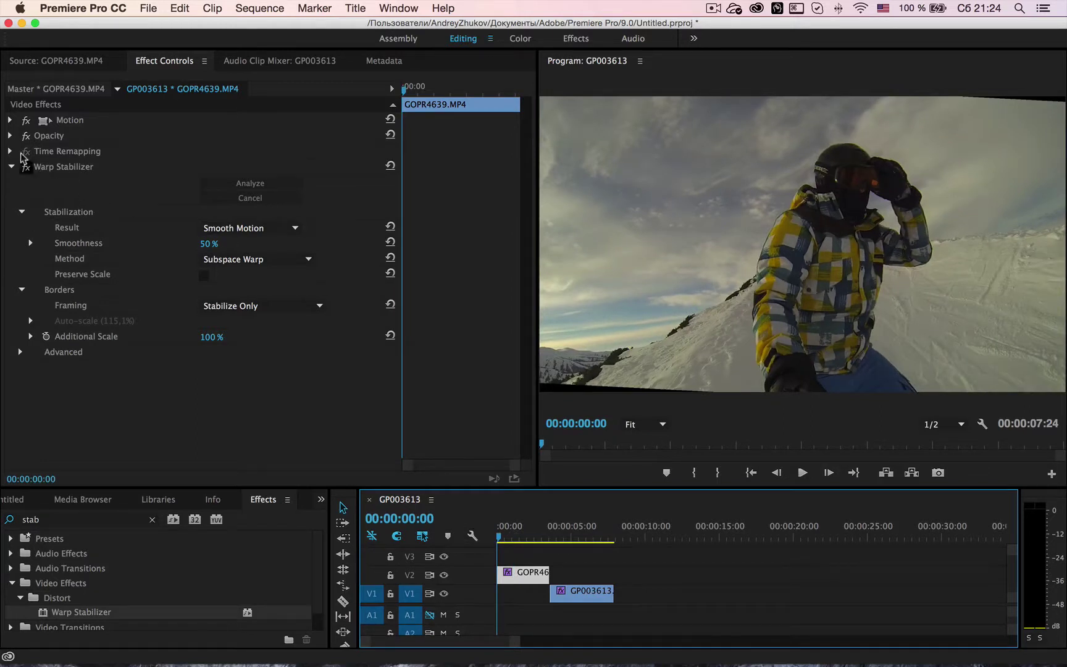
# Expand the clip's Motion settings, try Scale 160 with Position 859, 687, and reset Motion
pyautogui.click(8, 121)
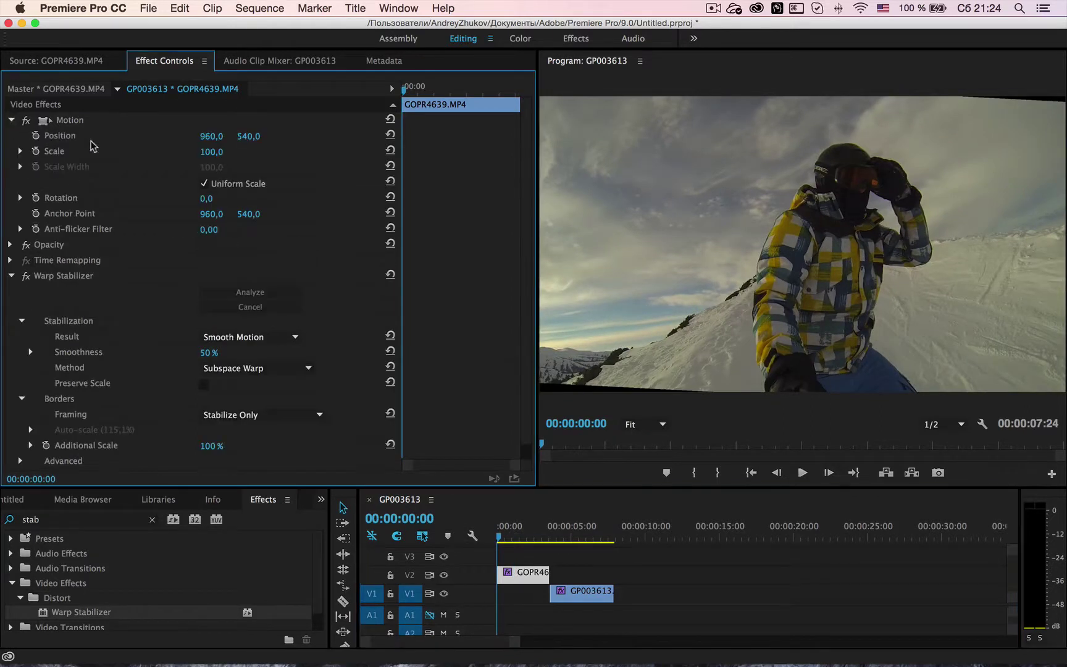
pyautogui.moveTo(207, 151); pyautogui.dragTo(159, 135)
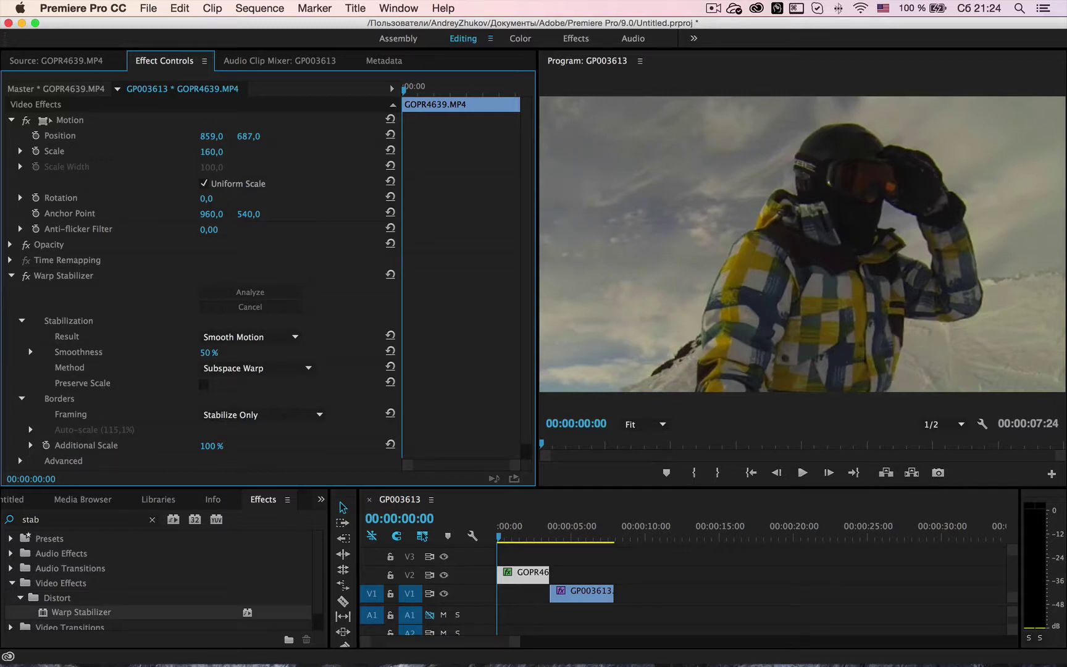
pyautogui.click(390, 119)
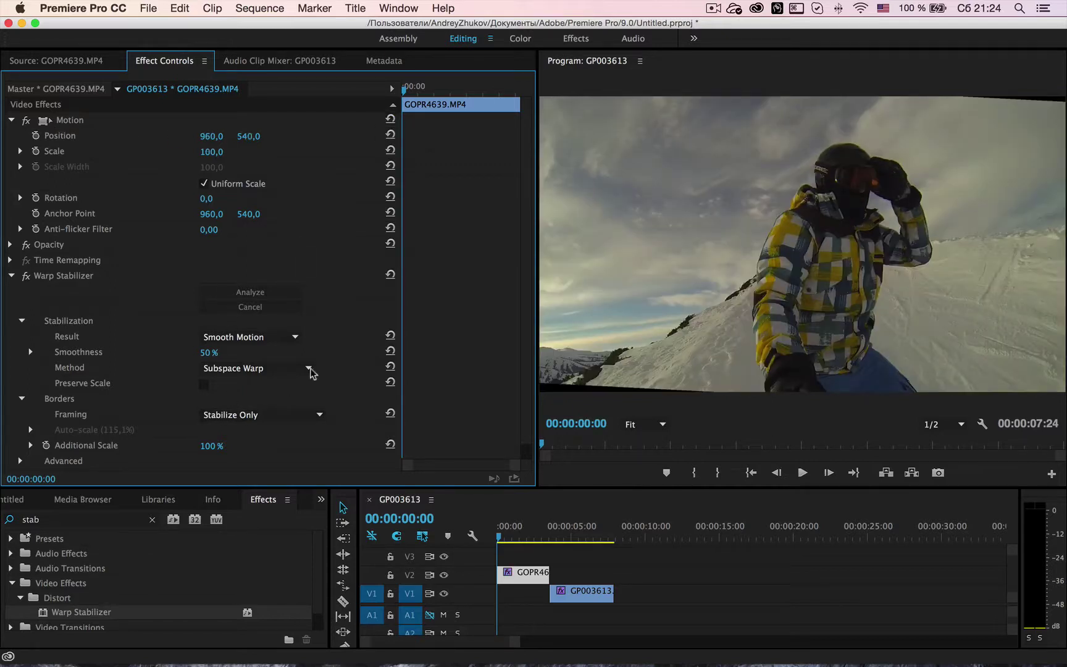
# Set the stabilizer's Framing to Stabilize, Crop and set the GOPR4639.MP4 clip's Motion Scale to 99
pyautogui.scroll(-1, 329, 347)
pyautogui.scroll(-1, 303, 401)
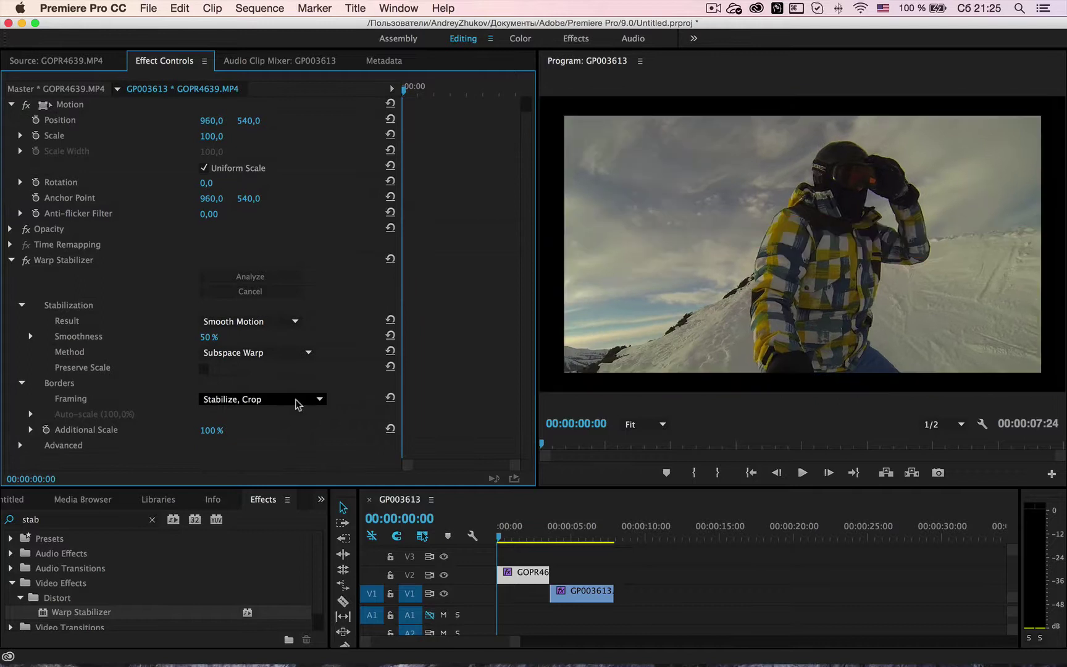
pyautogui.click(313, 401)
pyautogui.click(282, 428)
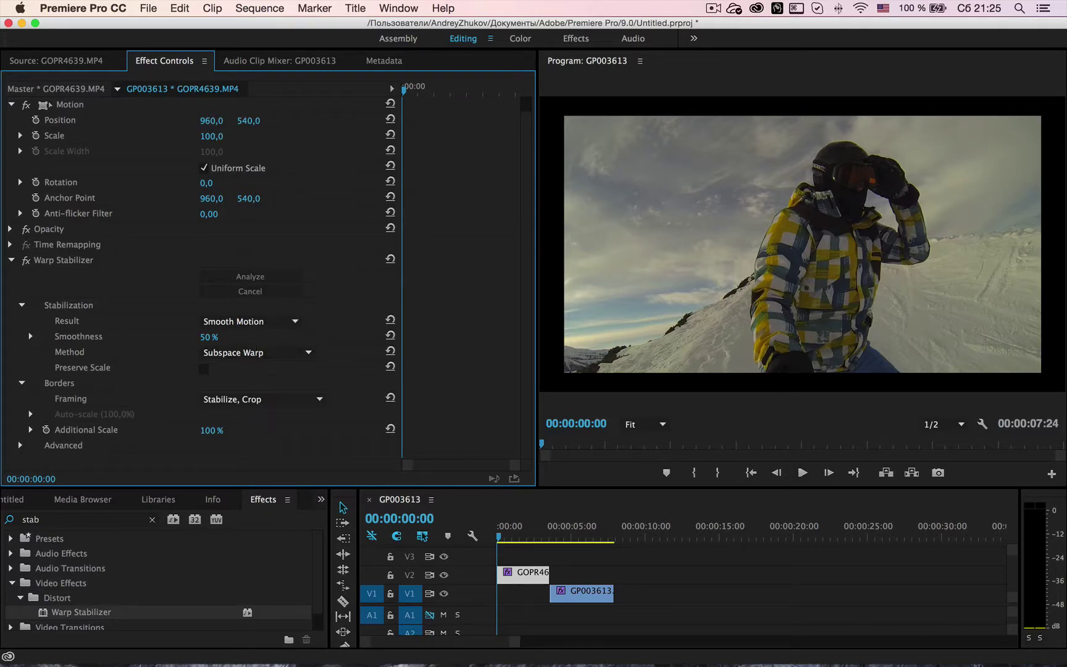
pyautogui.moveTo(211, 136); pyautogui.dragTo(211, 136)
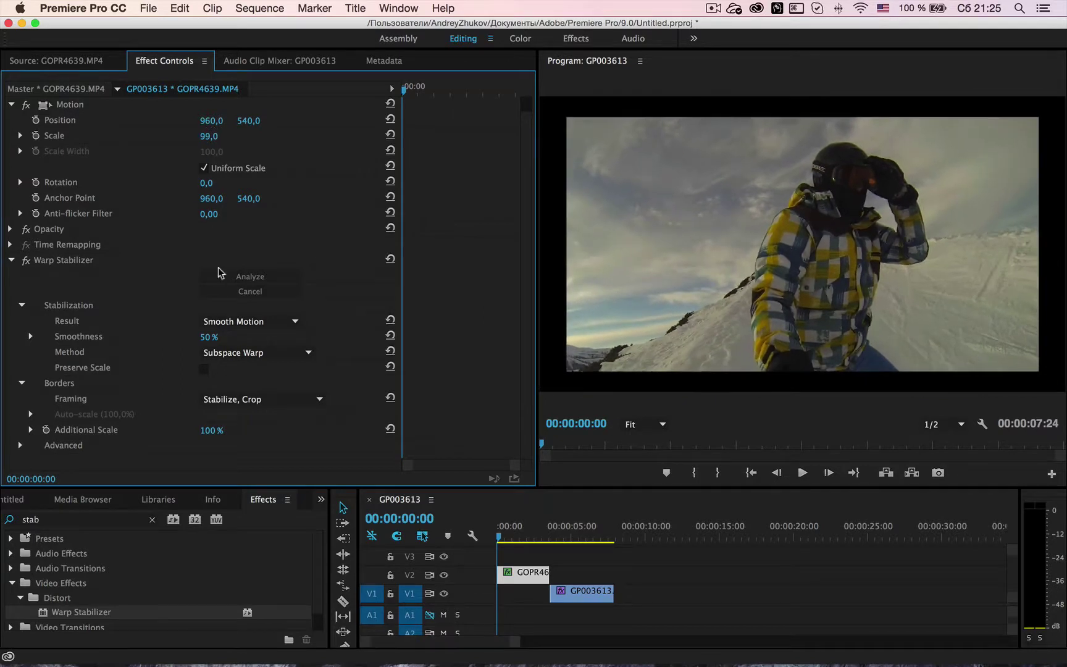
# Switch the Framing to Stabilize, Crop, Auto-scale and check the available stabilization methods, keeping Subspace Warp
pyautogui.click(239, 399)
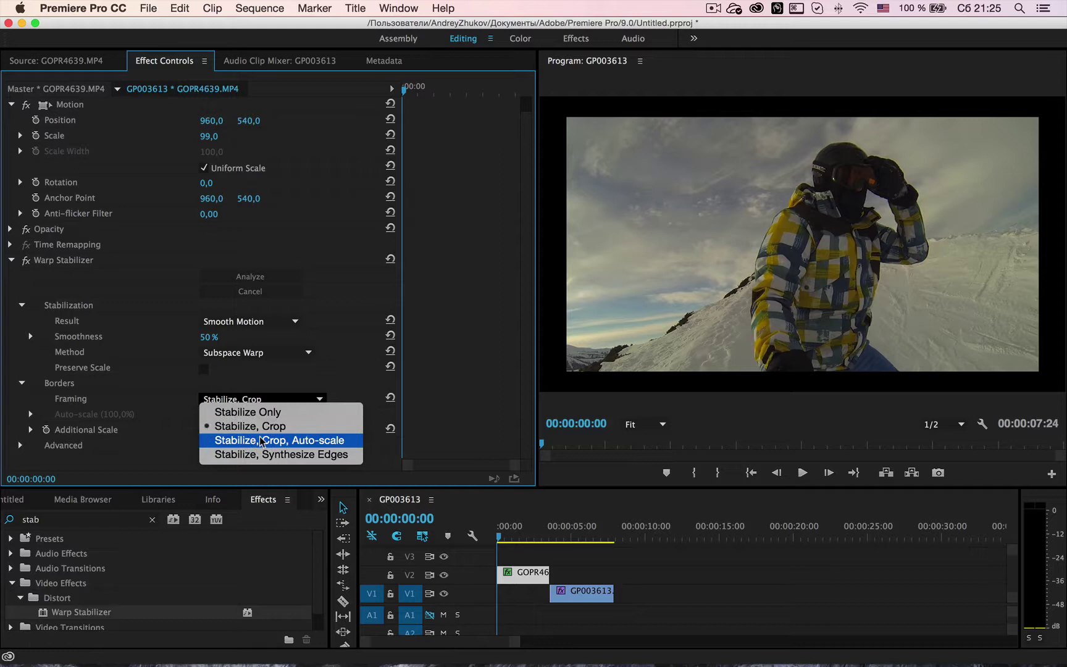
pyautogui.click(262, 441)
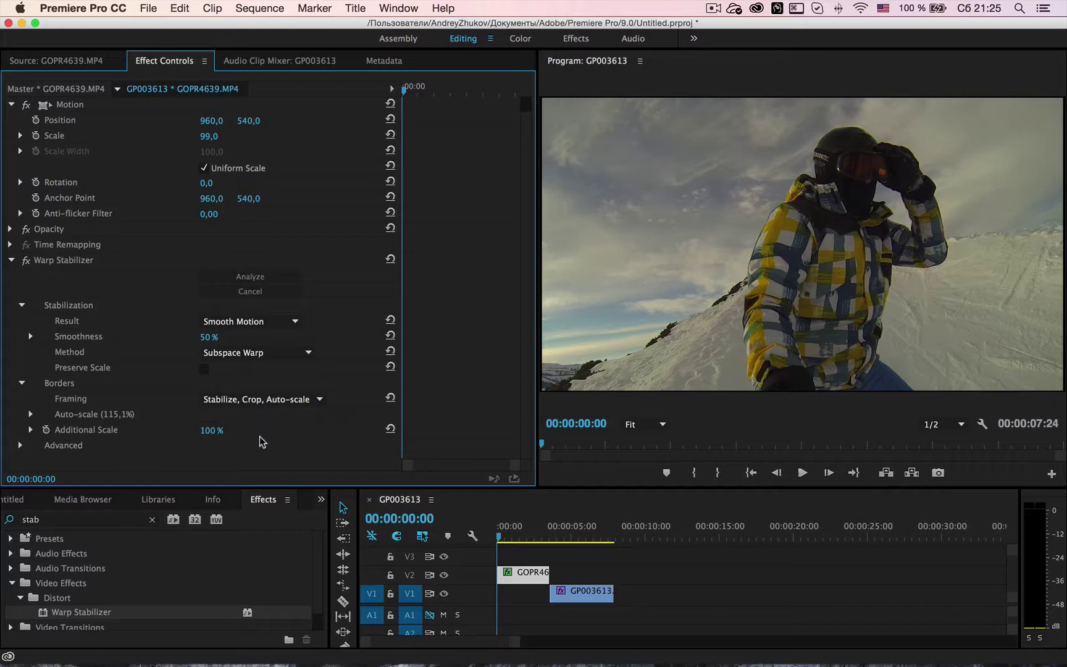
pyautogui.click(260, 354)
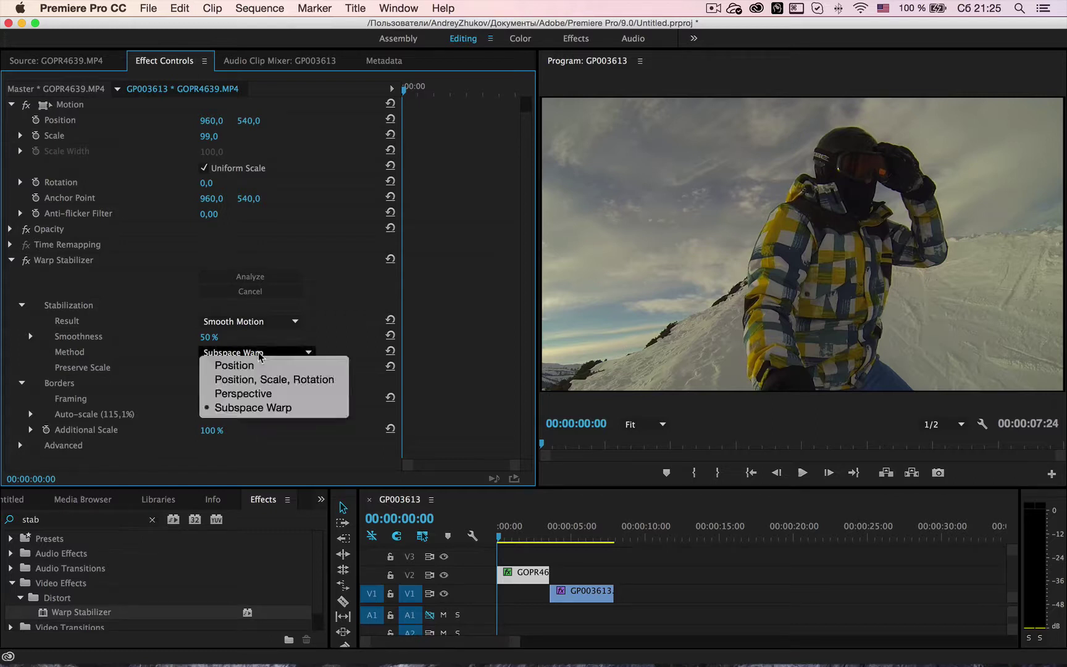
pyautogui.click(260, 356)
# Set the Framing to Stabilize, Synthesize Edges and scrub the GOPR4639.MP4 clip to about 00:00:01:24
pyautogui.click(262, 399)
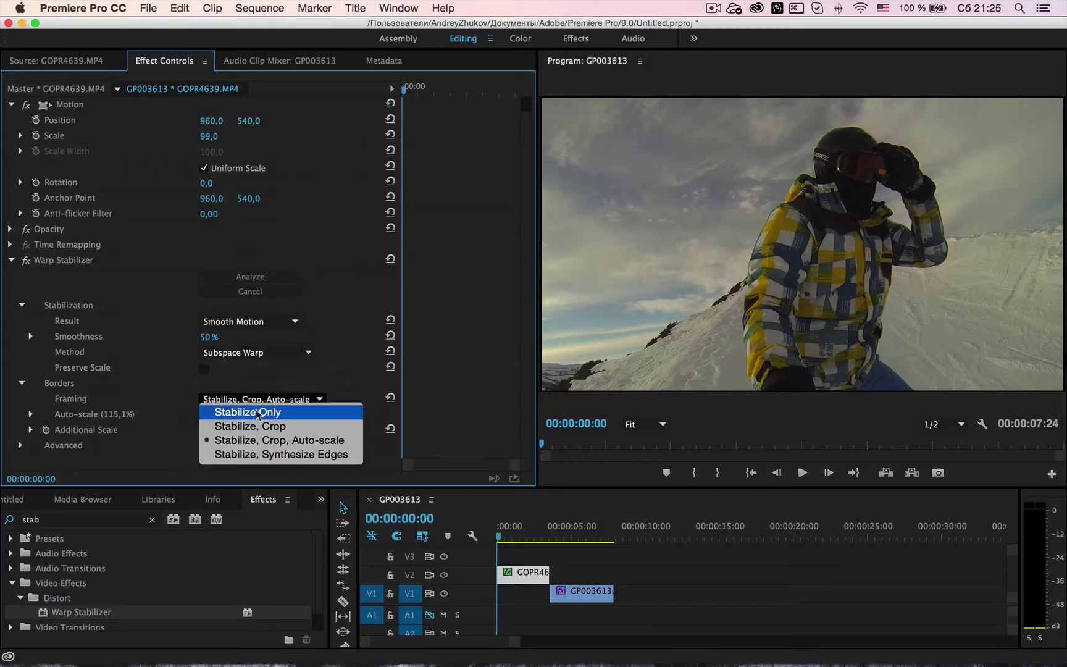
pyautogui.click(292, 457)
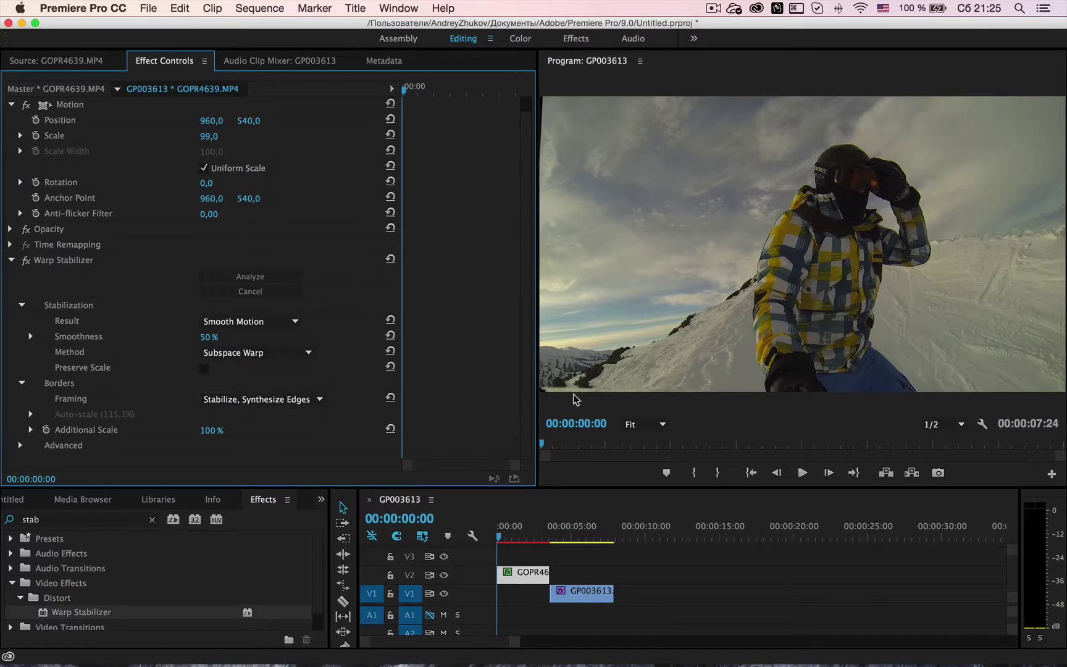
pyautogui.moveTo(501, 530); pyautogui.dragTo(526, 545)
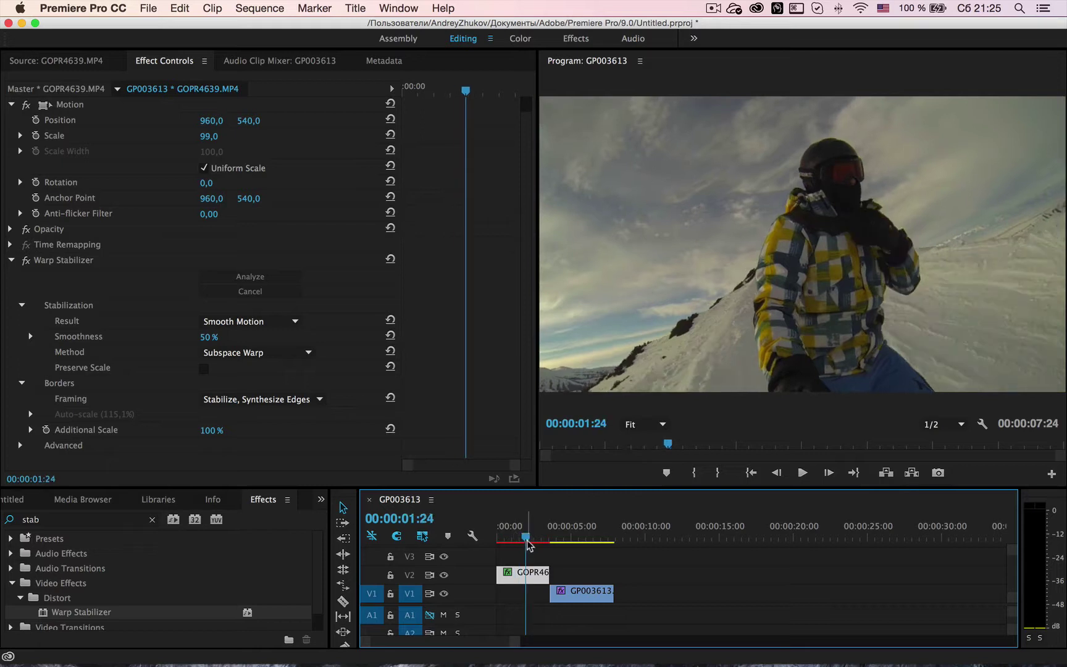
# Return the Framing to Stabilize, Crop, Auto-scale and preview the clip from the sequence start
pyautogui.click(242, 352)
pyautogui.click(363, 346)
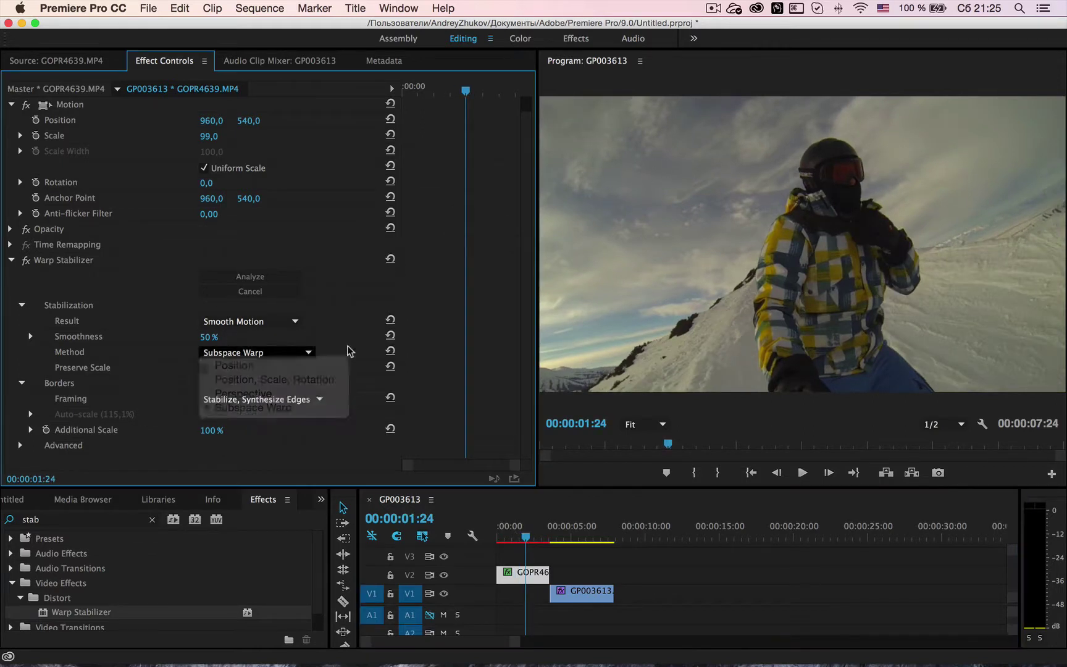
pyautogui.click(269, 400)
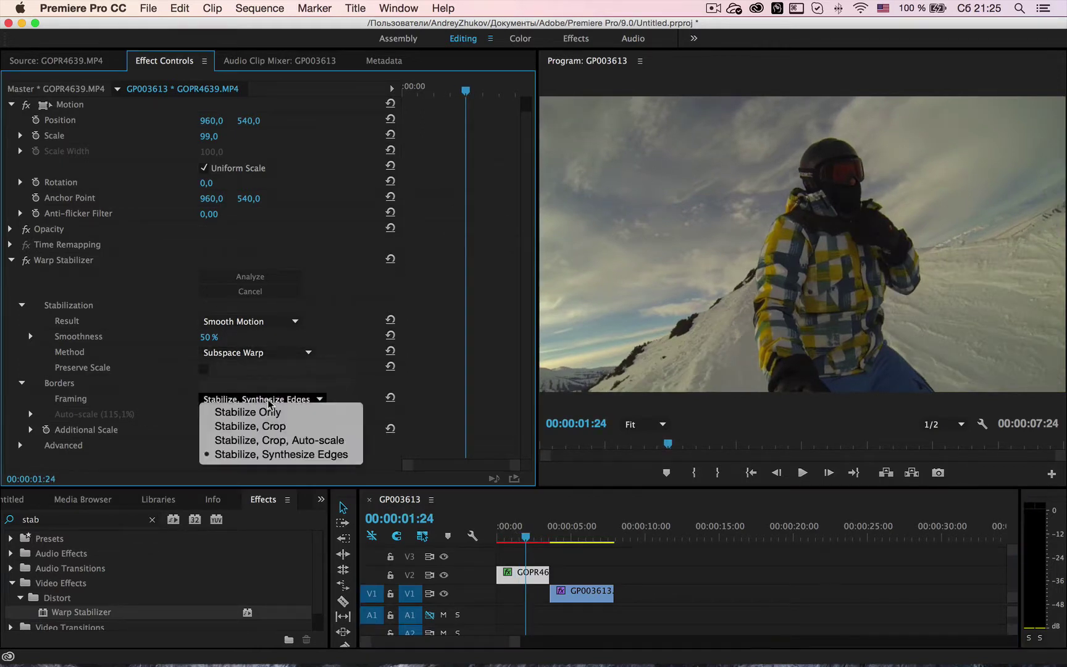
pyautogui.click(266, 439)
pyautogui.moveTo(525, 537); pyautogui.dragTo(498, 537)
pyautogui.press('space')
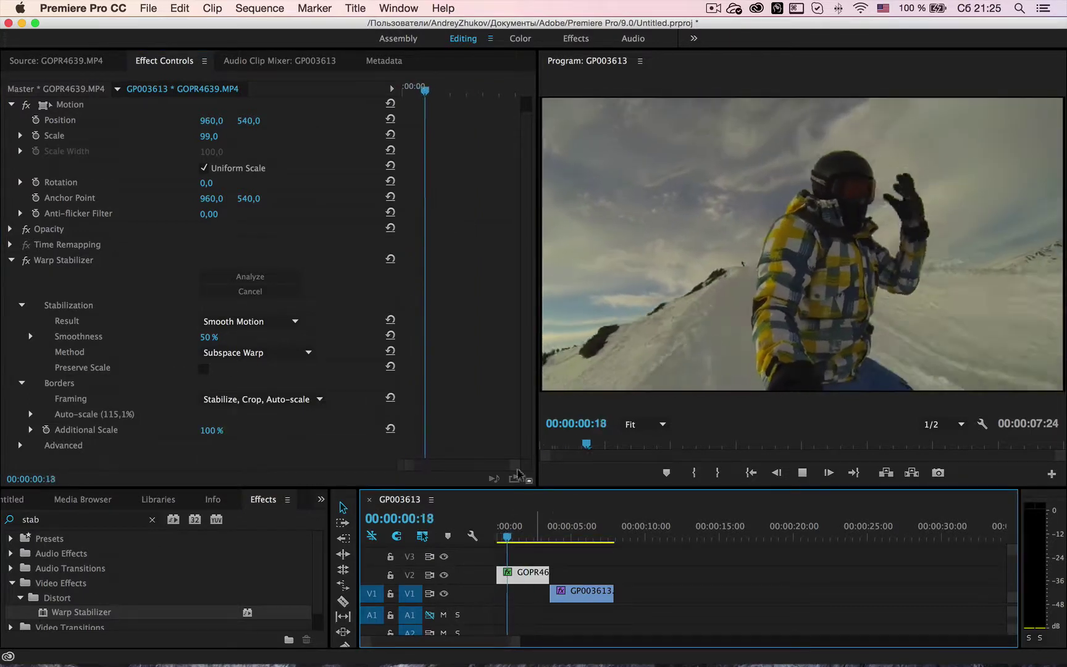
# Render the sequence from In to Out and preview the rendered GP003613.MP4 footage around the six-second mark
pyautogui.click(300, 8)
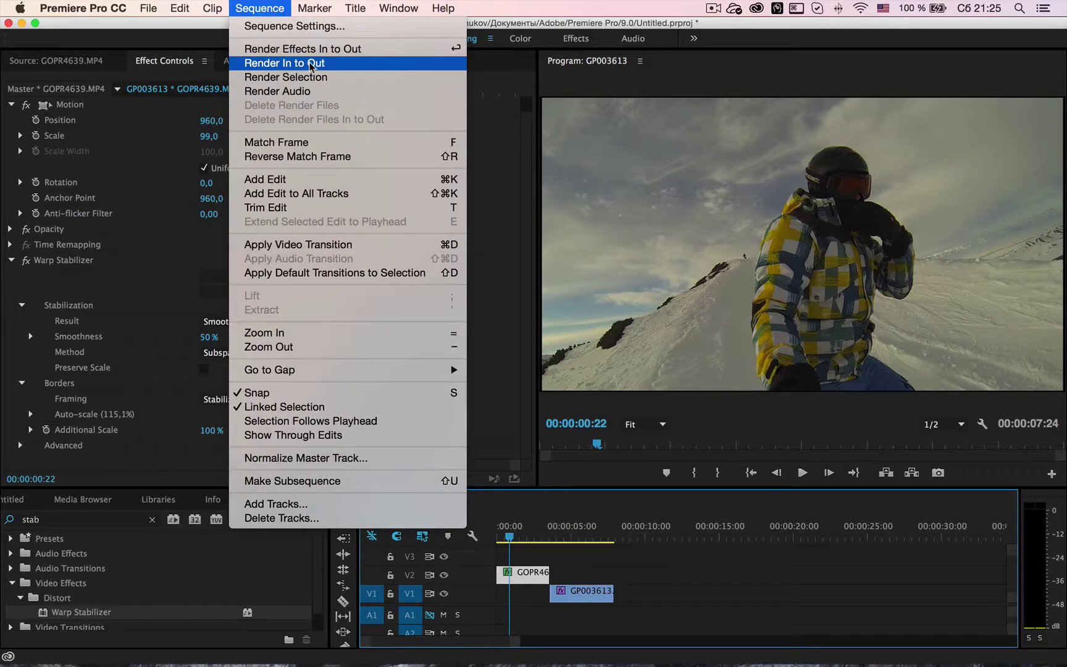
pyautogui.click(311, 64)
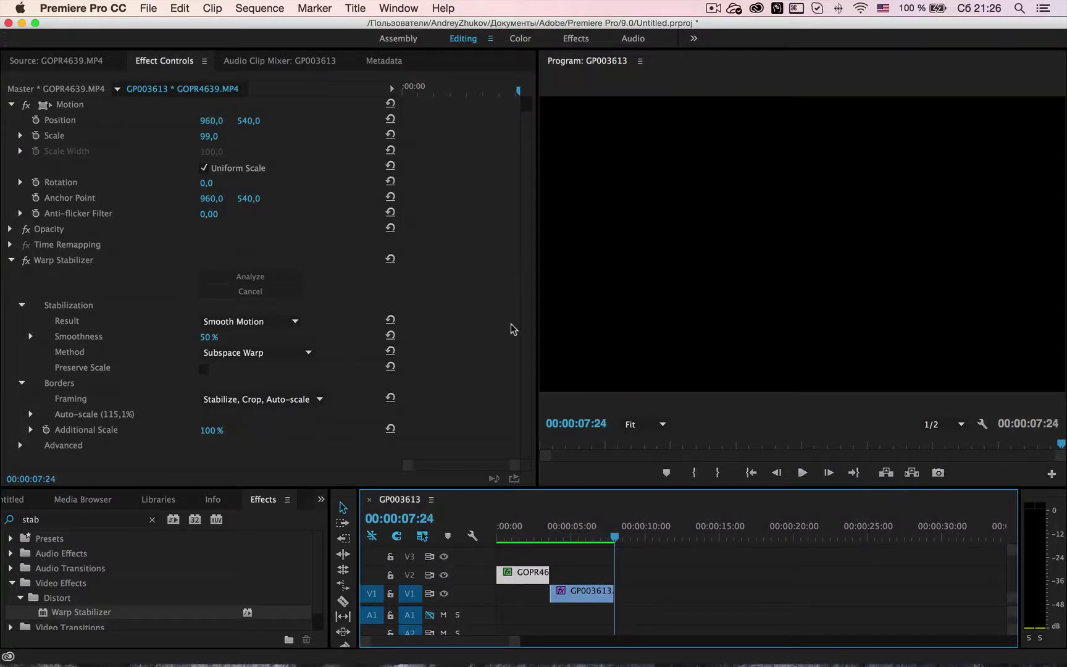
pyautogui.moveTo(610, 538); pyautogui.dragTo(582, 541)
pyautogui.press('space')
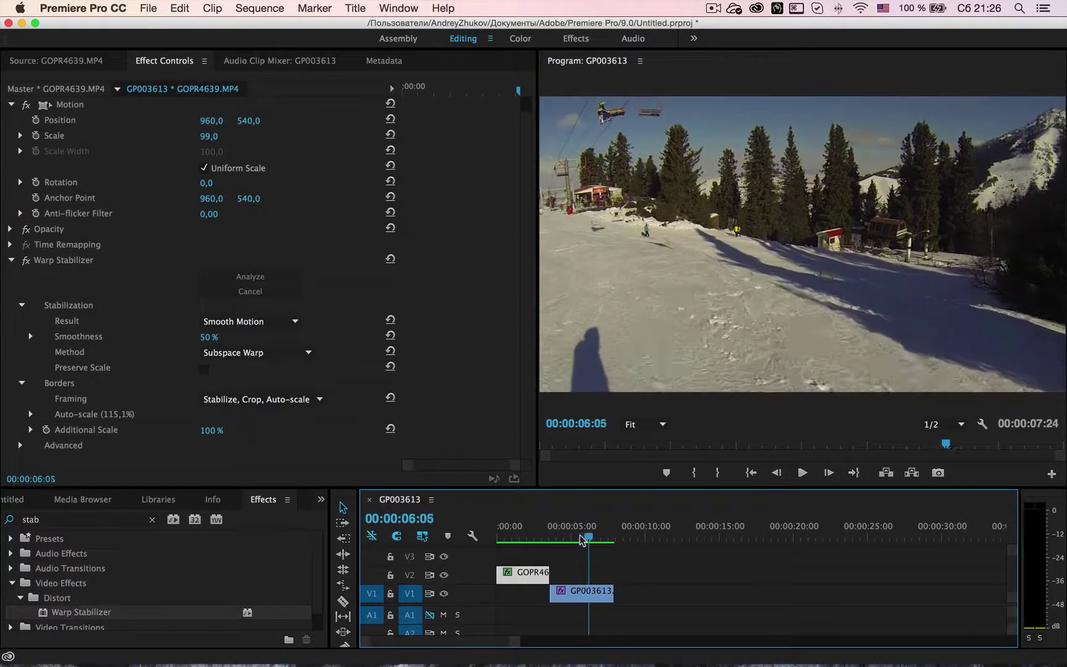
pyautogui.press('j')
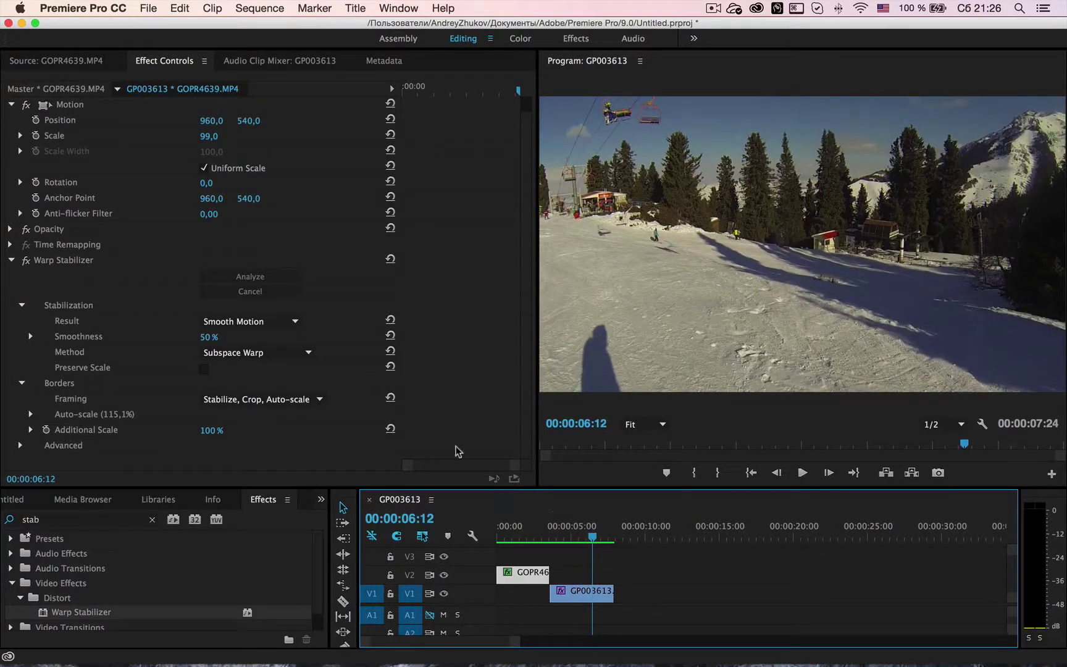
# Set the Warp Stabilizer method of the GP003613.MP4 clip on V1 to Position, Scale, Rotation
pyautogui.click(602, 593)
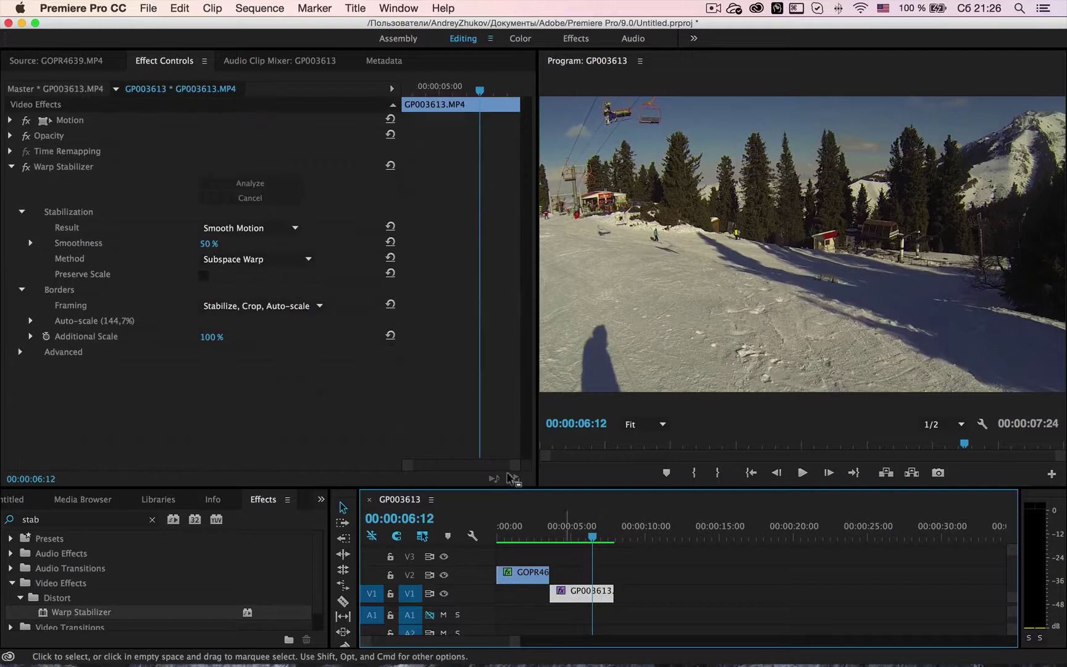
pyautogui.click(241, 260)
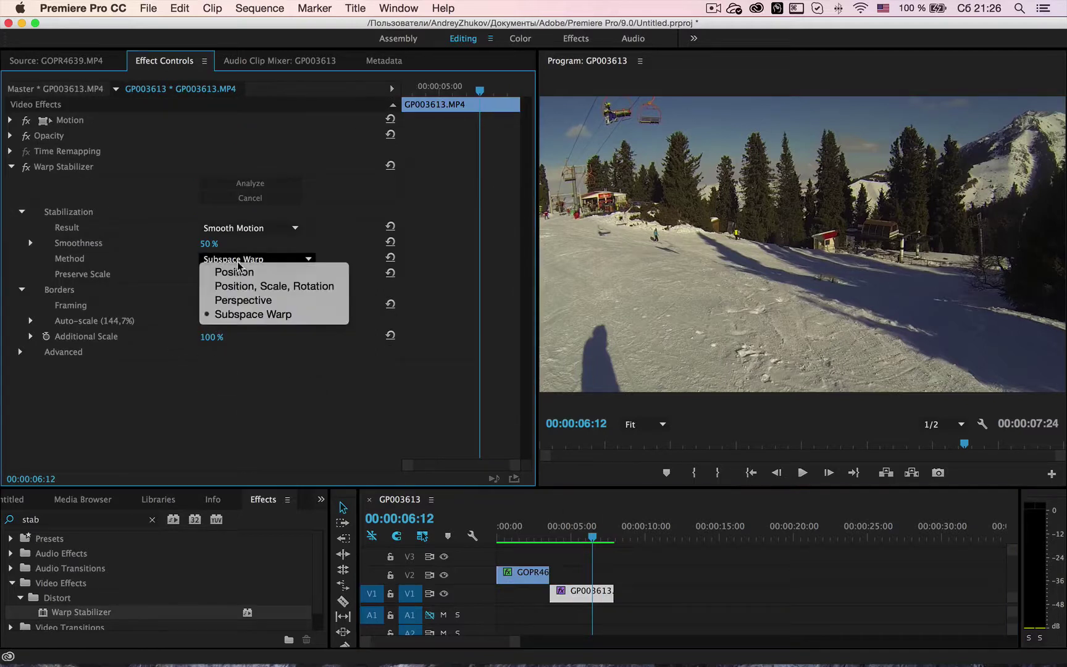
pyautogui.click(266, 286)
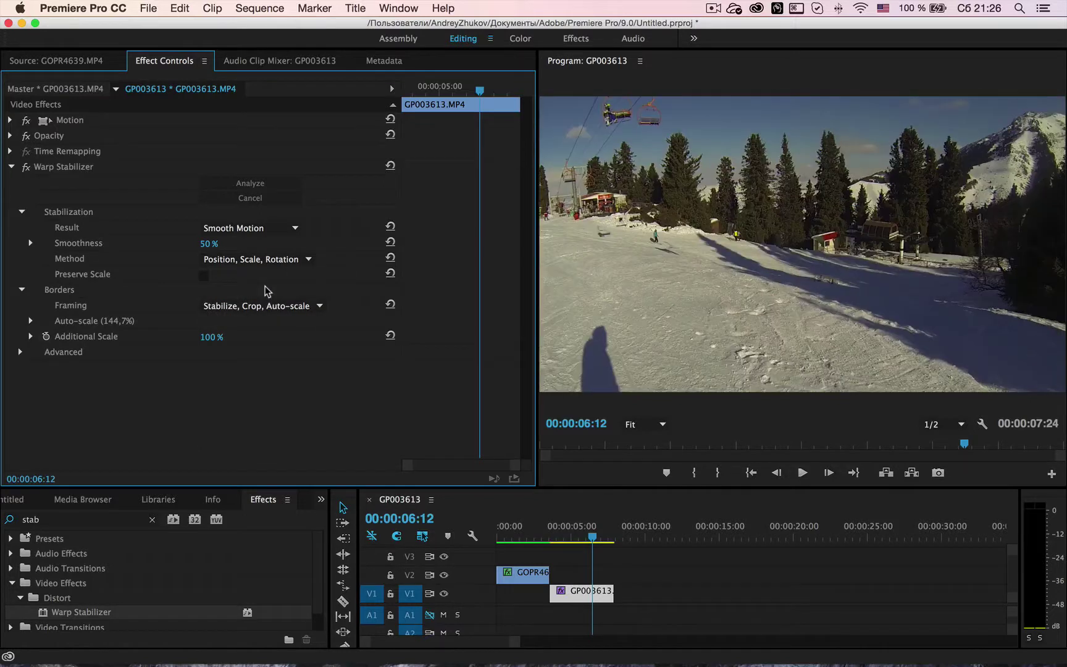
# Step frame by frame through the GP003613.MP4 footage between about 00:00:05:14 and 00:00:06:12 to examine the stabilization
pyautogui.press('Left')
pyautogui.press('Left')
pyautogui.press('Left')
pyautogui.press('Left')
pyautogui.press('Left')
pyautogui.press('Left')
pyautogui.press('Left')
pyautogui.press('Left')
pyautogui.press('Left')
pyautogui.press('Left')
pyautogui.press('Left')
pyautogui.press('Left')
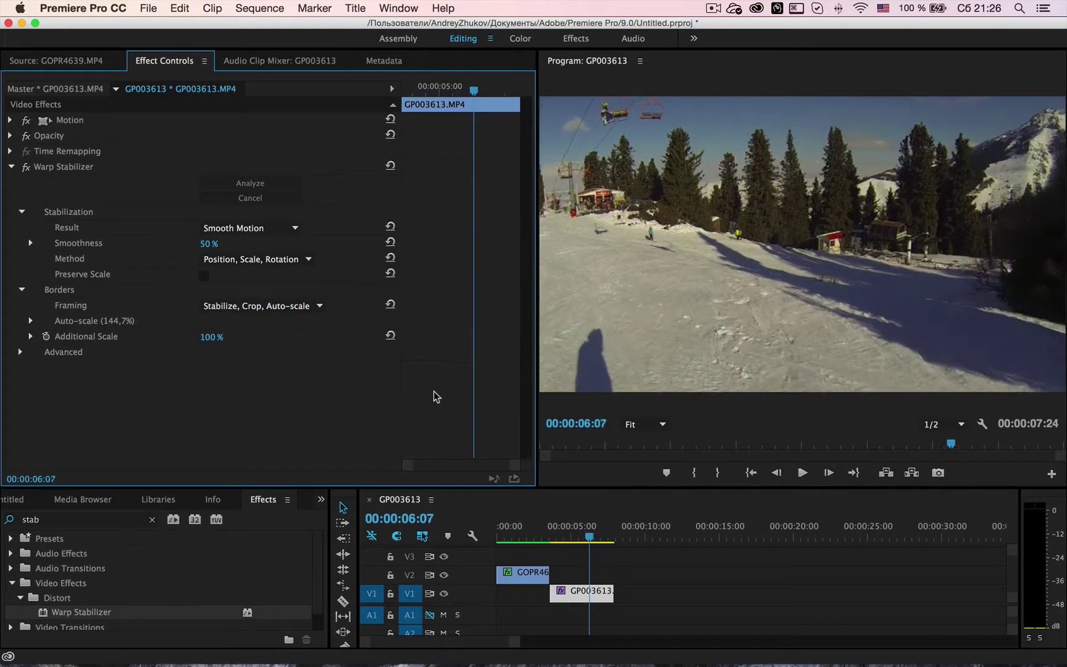
pyautogui.press('Left')
pyautogui.press('Left')
pyautogui.press('Left')
pyautogui.press('Left')
pyautogui.press('Left')
pyautogui.press('Left')
pyautogui.press('Left')
pyautogui.press('Left')
pyautogui.press('Left')
pyautogui.press('Left')
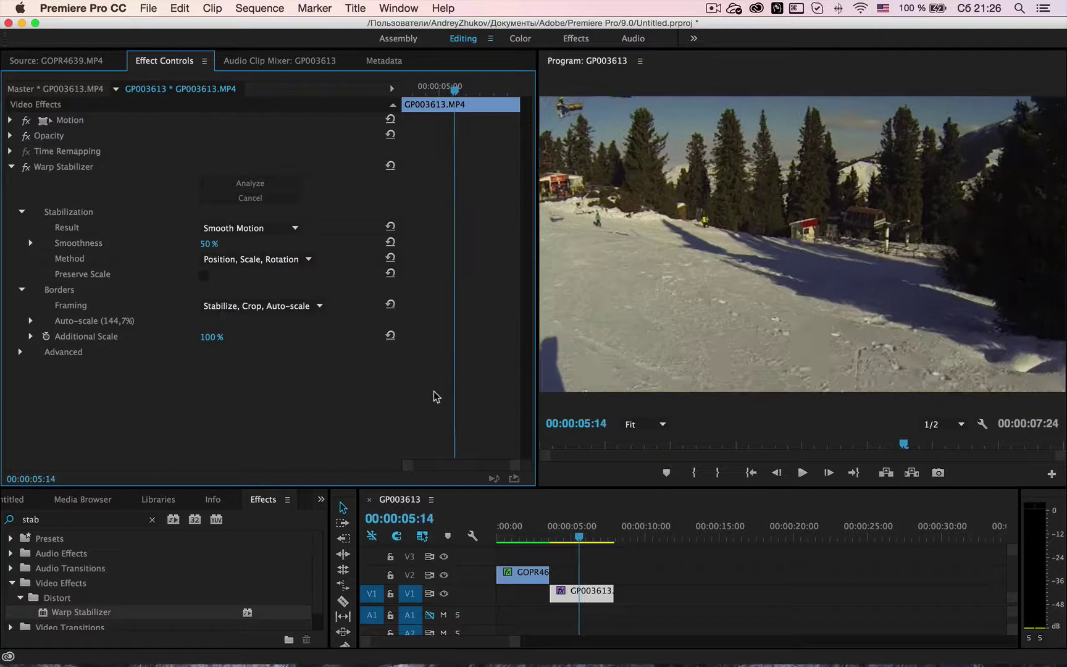
pyautogui.press('Right')
pyautogui.press('Right')
pyautogui.press('Right')
pyautogui.press('Right')
pyautogui.press('Right')
pyautogui.press('Right')
pyautogui.press('Right')
pyautogui.press('Right')
pyautogui.press('Right')
pyautogui.press('Right')
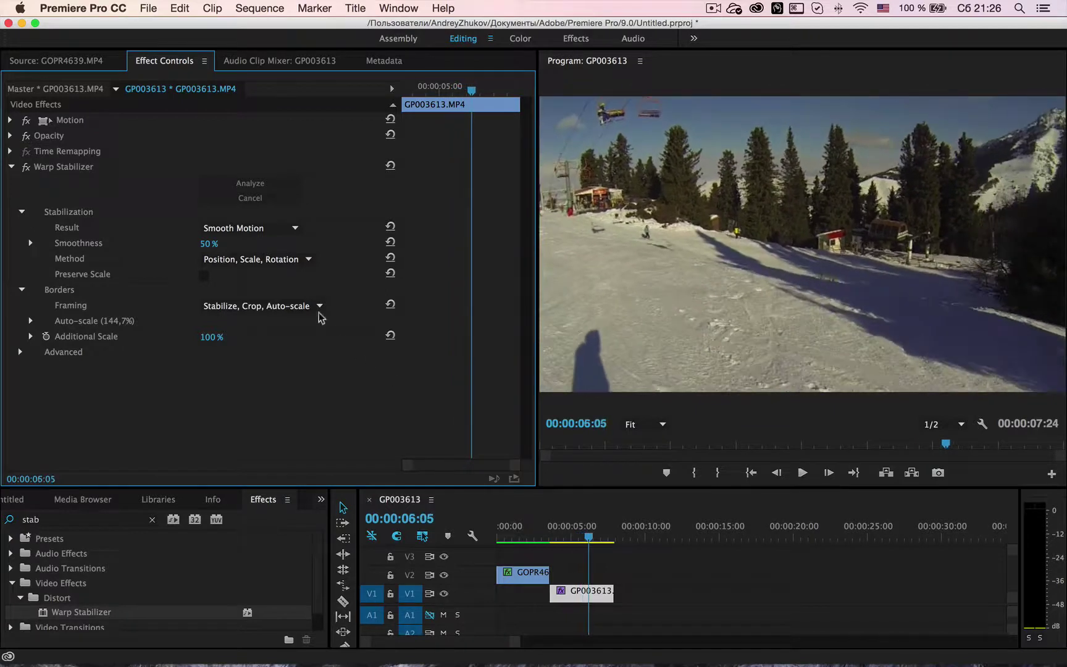
# Set the Warp Stabilizer method of GP003613.MP4 to Perspective and preview the clip from about 00:00:05:03
pyautogui.click(286, 263)
pyautogui.click(272, 298)
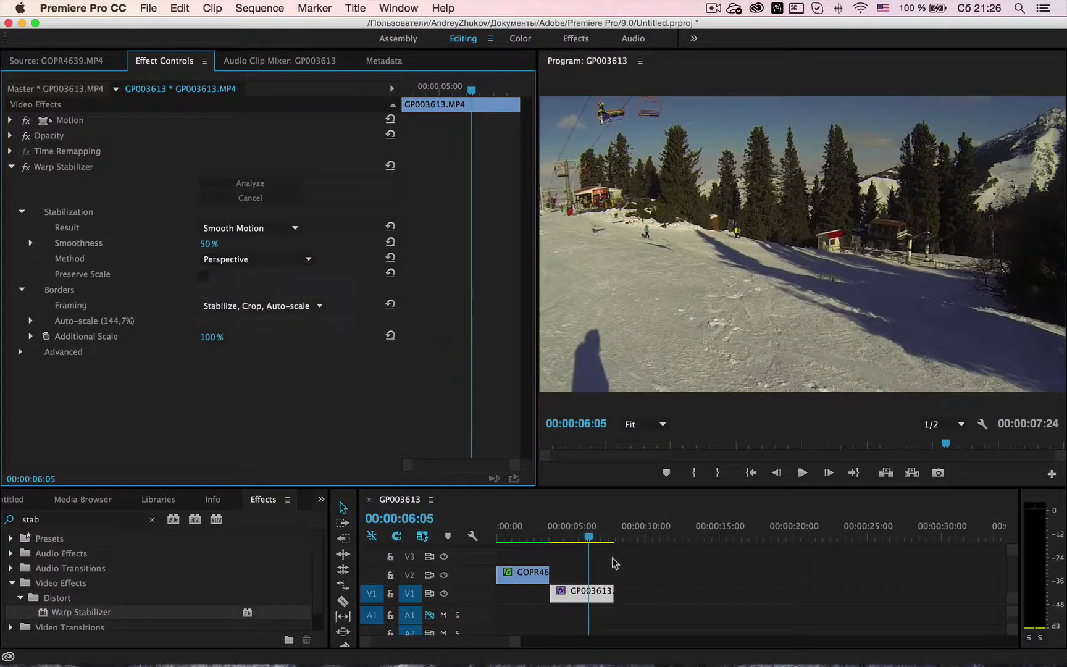
pyautogui.moveTo(599, 542); pyautogui.dragTo(575, 543)
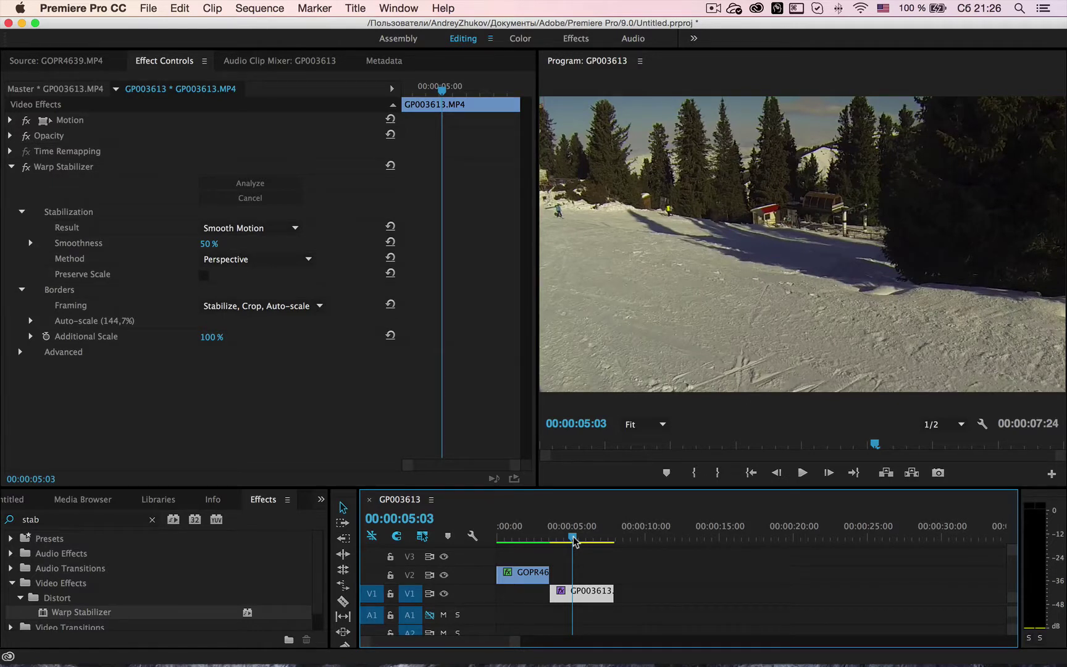
pyautogui.press('space')
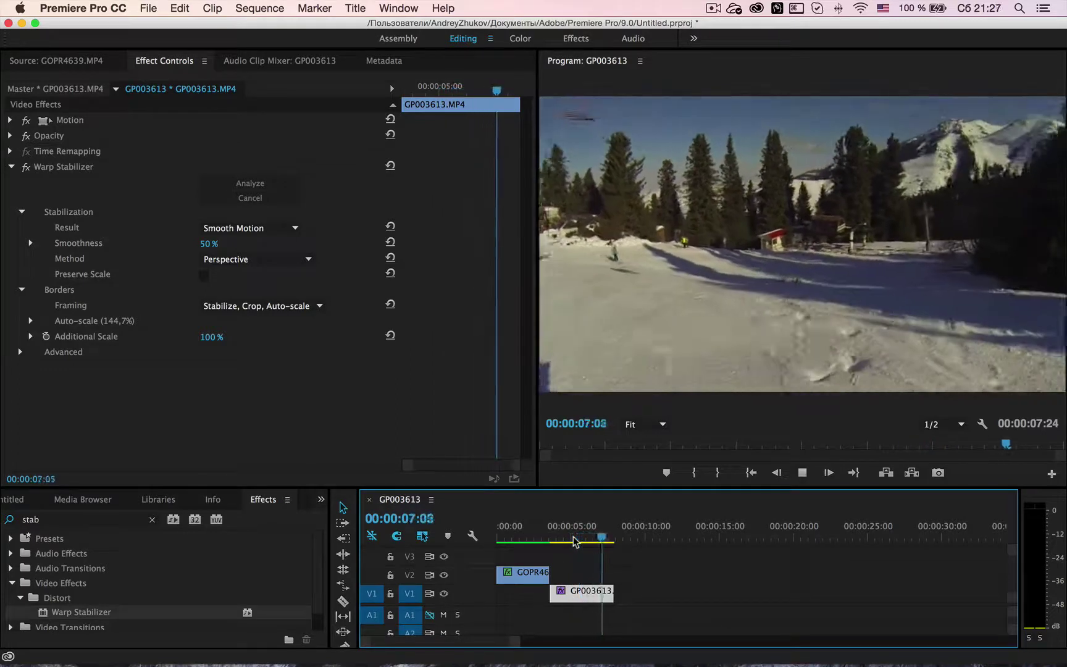
pyautogui.press('space')
# Set the Warp Stabilizer method to Position and preview GP003613.MP4 from about 00:00:04:15
pyautogui.moveTo(610, 538); pyautogui.dragTo(568, 541)
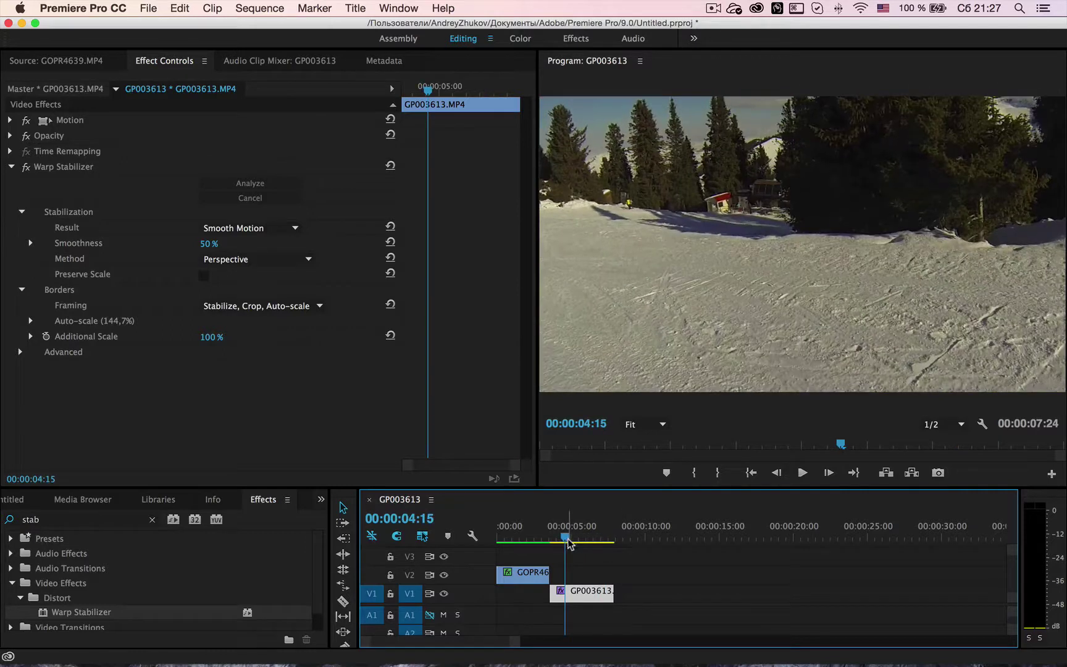
pyautogui.click(256, 258)
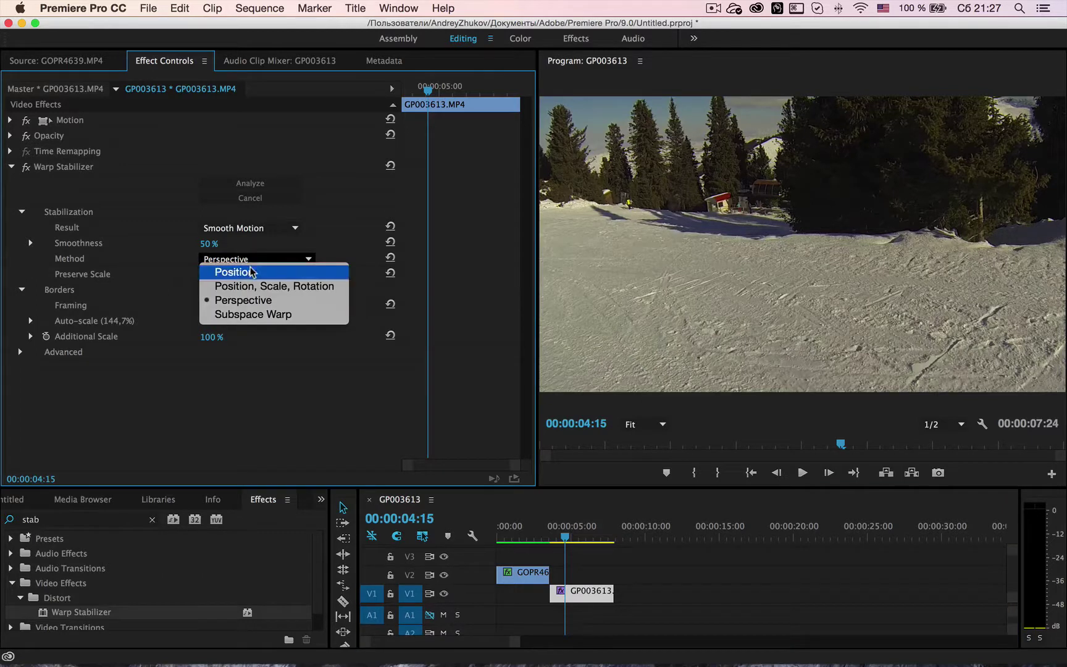
pyautogui.click(252, 271)
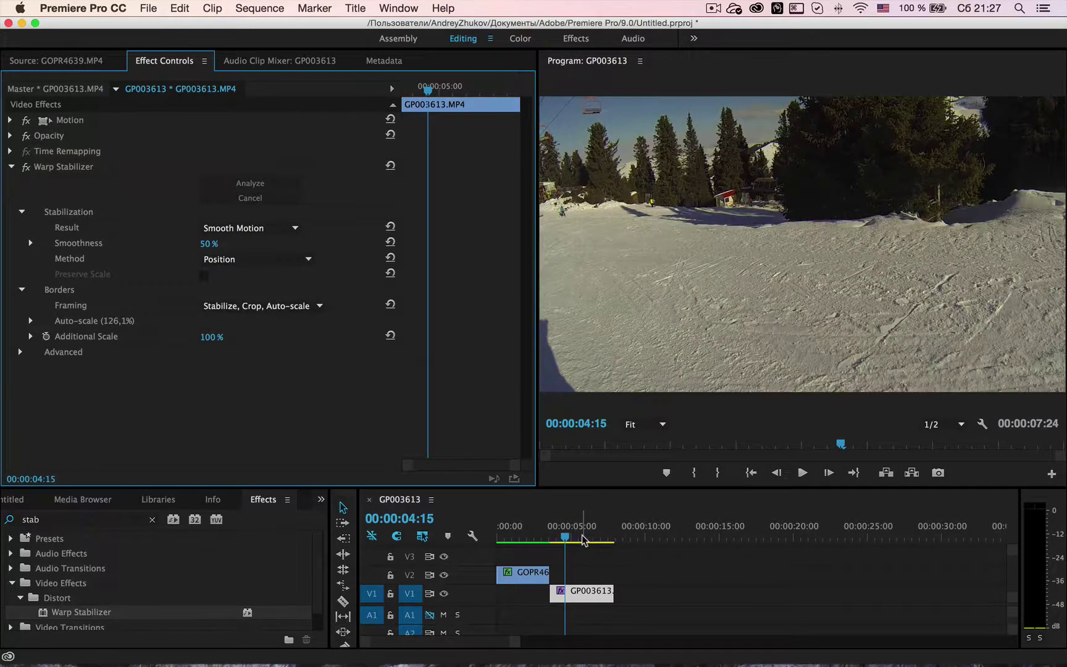
pyautogui.press('space')
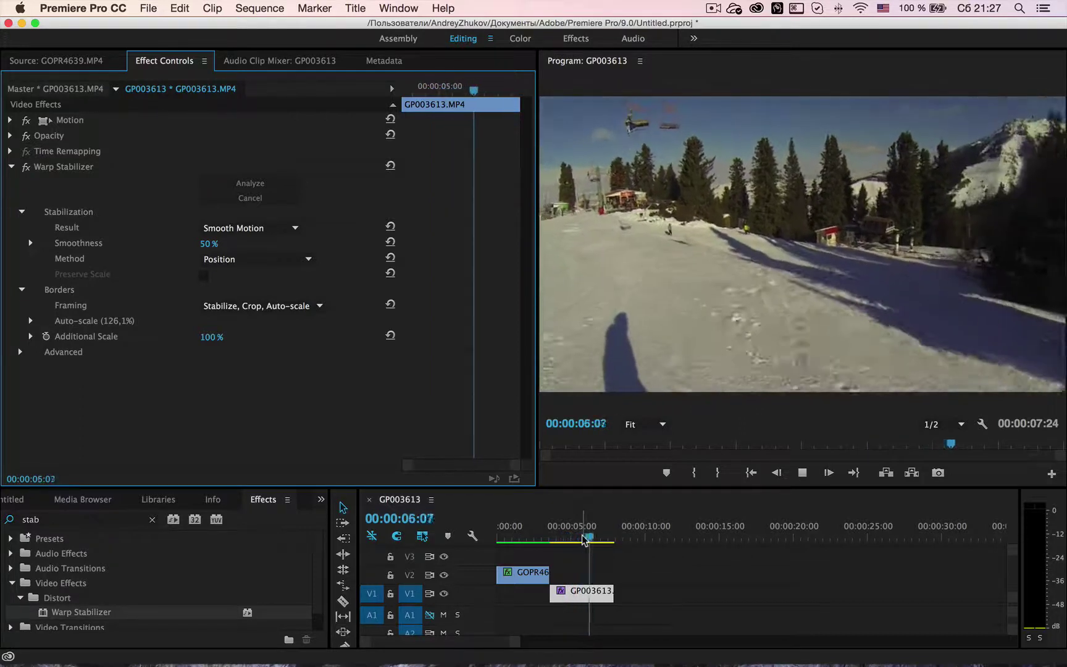
pyautogui.press('space')
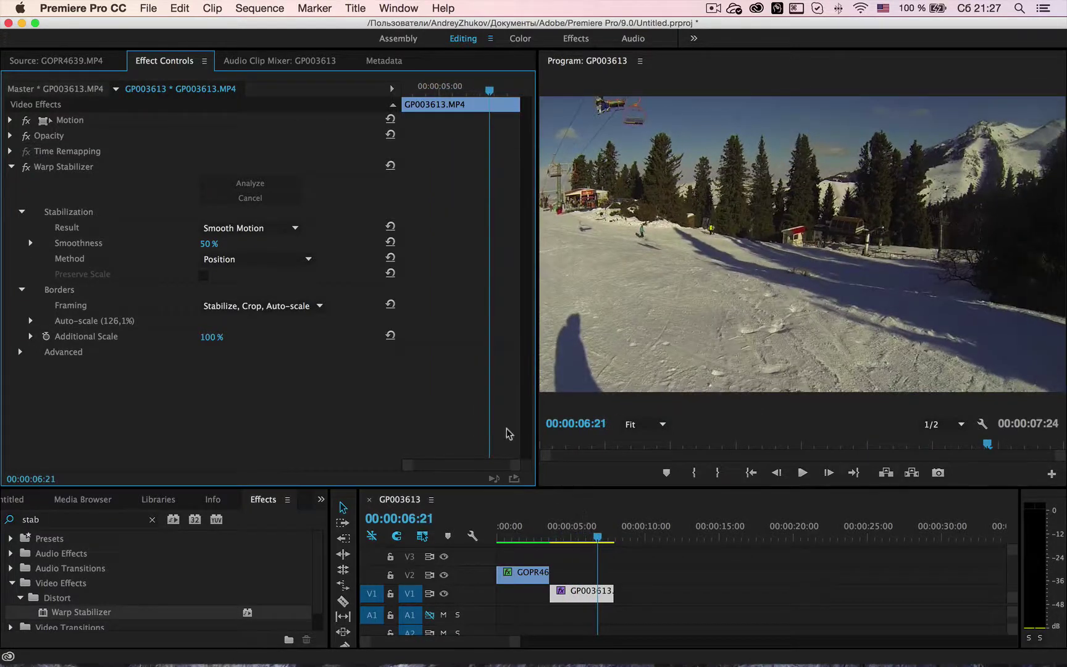
# Set the Warp Stabilizer method to Subspace Warp and preview GP003613.MP4 from about 00:00:05:10
pyautogui.click(308, 259)
pyautogui.click(260, 311)
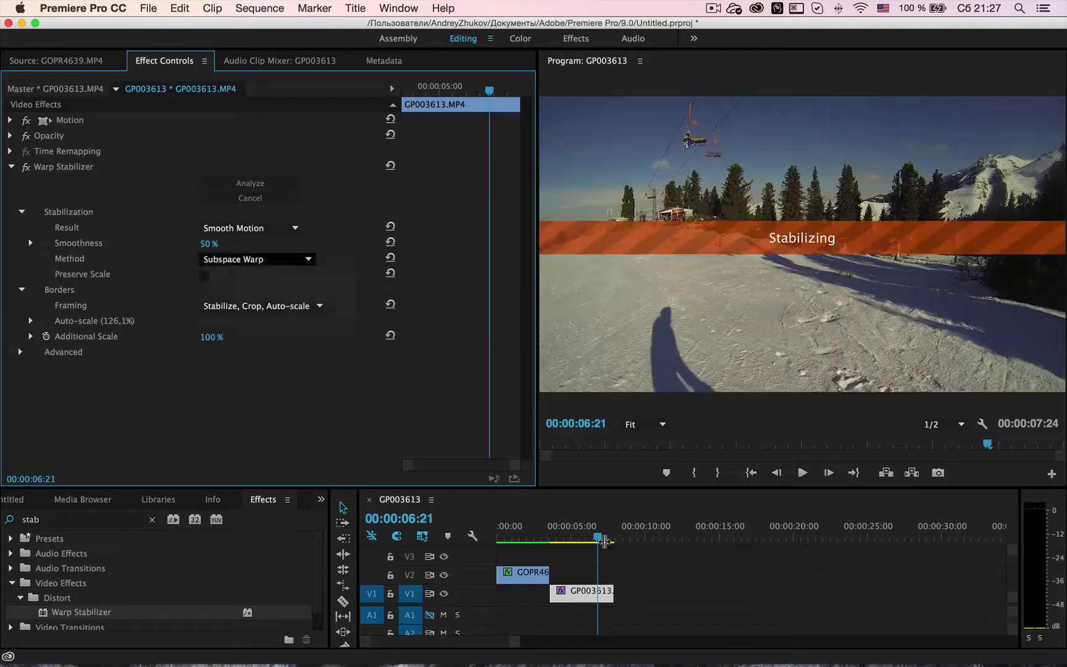
pyautogui.moveTo(604, 542); pyautogui.dragTo(579, 539)
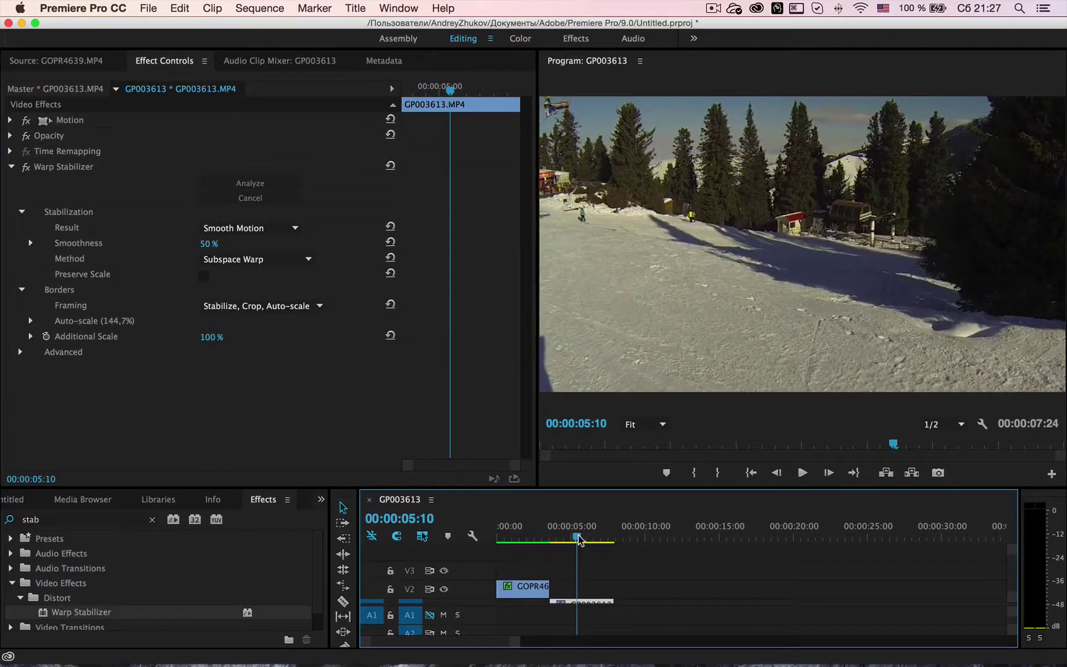
pyautogui.press('space')
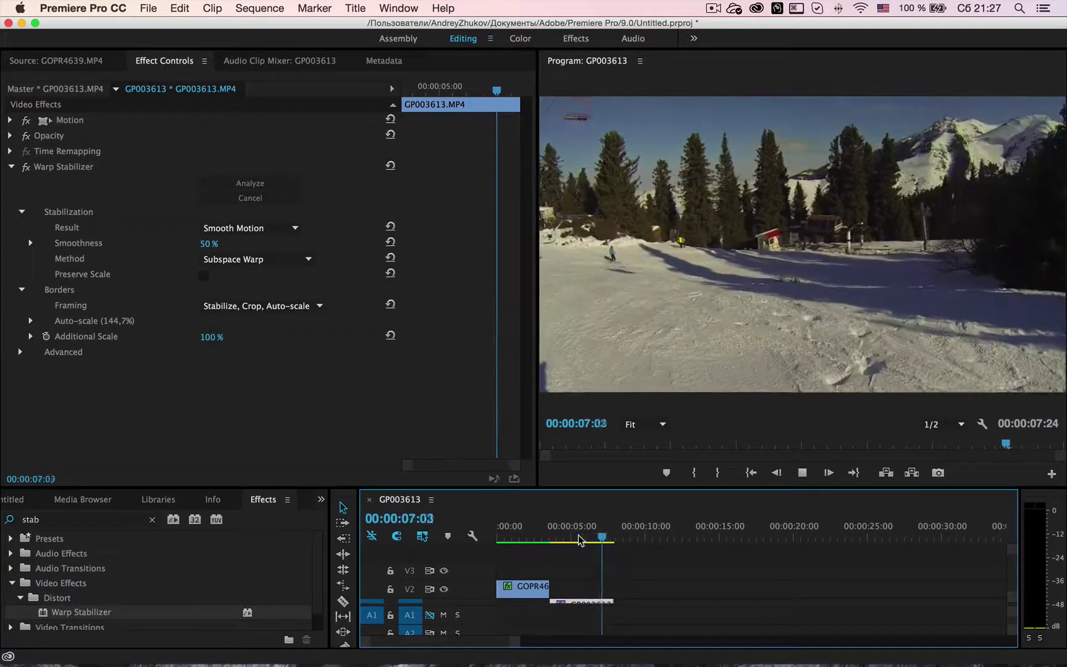
# Examine the Subspace Warp result frame by frame around the six-to-seven-second mark, then scrub back to about 00:00:05:15
pyautogui.press('Left')
pyautogui.press('Left')
pyautogui.press('Left')
pyautogui.press('Left')
pyautogui.press('Left')
pyautogui.press('Left')
pyautogui.press('Left')
pyautogui.press('Left')
pyautogui.press('Left')
pyautogui.press('Left')
pyautogui.press('Left')
pyautogui.press('Right')
pyautogui.press('Right')
pyautogui.press('Right')
pyautogui.press('Right')
pyautogui.press('Right')
pyautogui.press('Right')
pyautogui.press('Right')
pyautogui.press('Right')
pyautogui.press('Right')
pyautogui.press('Right')
pyautogui.press('Right')
pyautogui.press('Right')
pyautogui.press('Right')
pyautogui.press('Right')
pyautogui.press('Right')
pyautogui.press('Left')
pyautogui.press('Left')
pyautogui.press('Left')
pyautogui.press('Left')
pyautogui.press('Left')
pyautogui.press('Left')
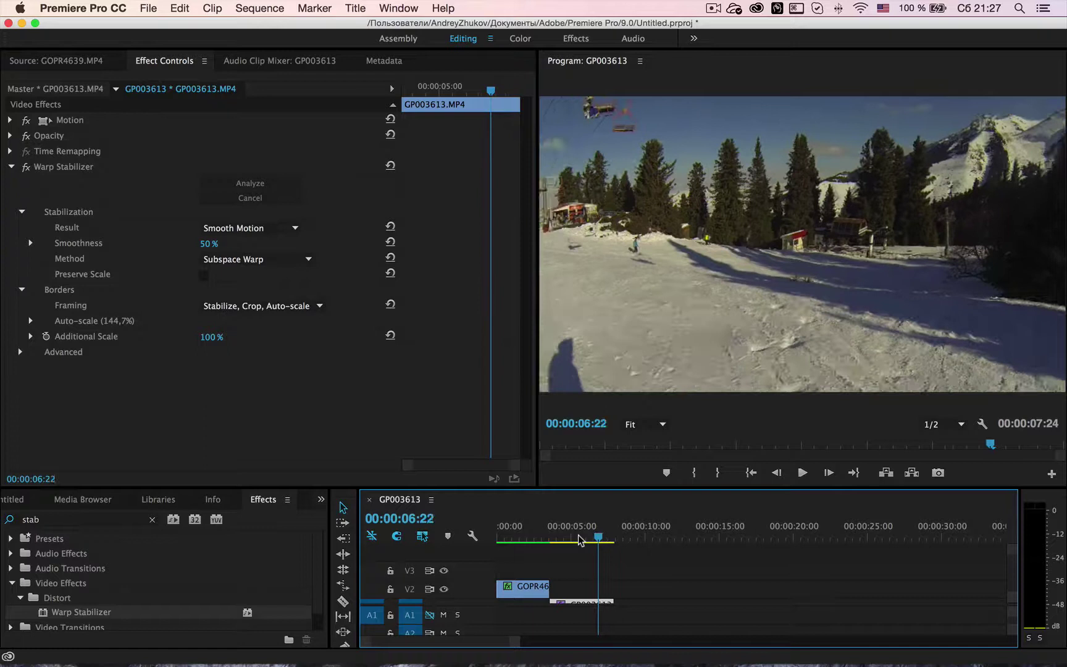
pyautogui.press('Left')
pyautogui.press('Left')
pyautogui.press('Left')
pyautogui.press('Left')
pyautogui.press('Left')
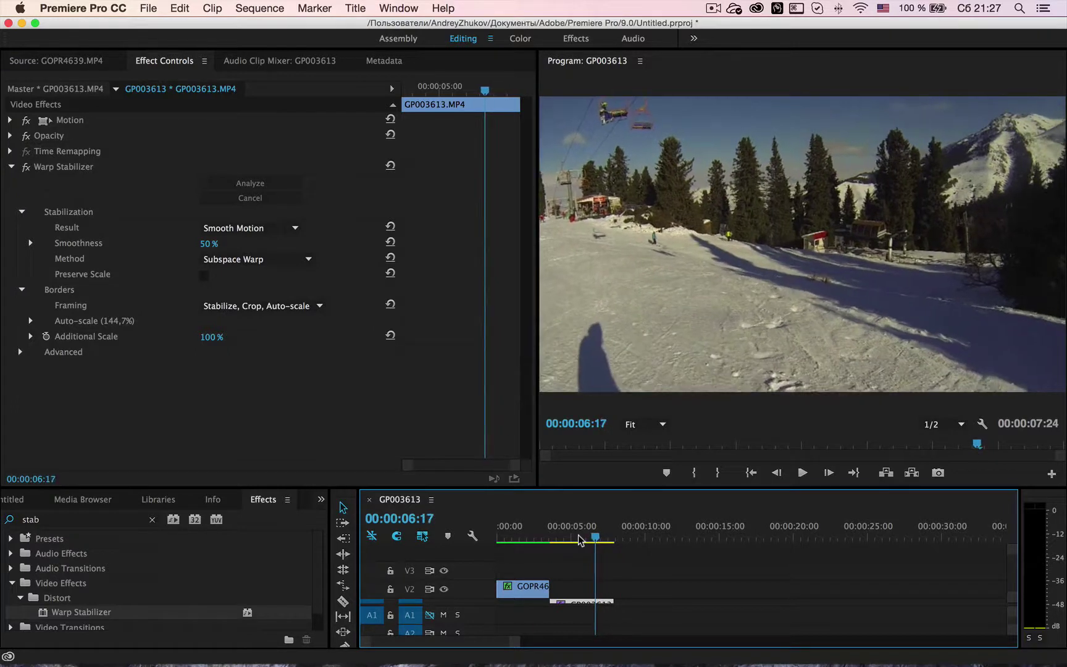
pyautogui.press('Right')
pyautogui.press('Right')
pyautogui.press('Right')
pyautogui.press('Right')
pyautogui.press('Right')
pyautogui.press('Right')
pyautogui.press('Right')
pyautogui.press('Right')
pyautogui.press('Right')
pyautogui.press('Right')
pyautogui.press('Right')
pyautogui.press('Right')
pyautogui.press('Right')
pyautogui.press('Left')
pyautogui.press('Left')
pyautogui.press('Left')
pyautogui.press('Left')
pyautogui.press('Left')
pyautogui.press('Left')
pyautogui.press('Left')
pyautogui.press('Left')
pyautogui.press('Left')
pyautogui.press('Left')
pyautogui.press('Left')
pyautogui.press('Left')
pyautogui.press('Left')
pyautogui.press('Left')
pyautogui.press('Left')
pyautogui.press('Left')
pyautogui.press('Left')
pyautogui.press('Left')
pyautogui.press('Left')
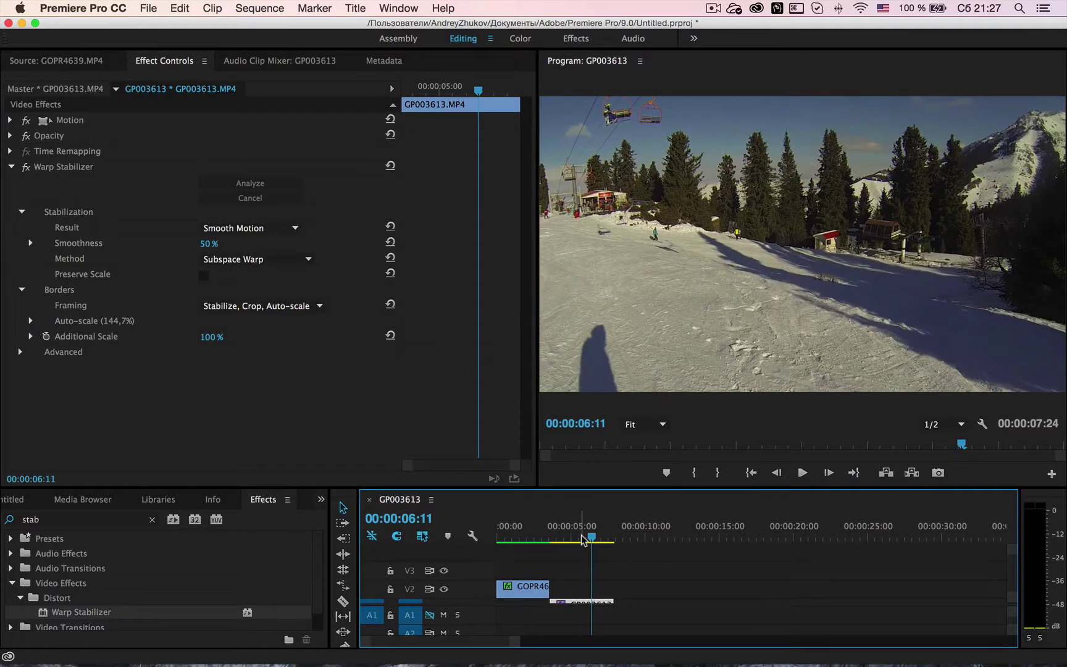
pyautogui.click(582, 541)
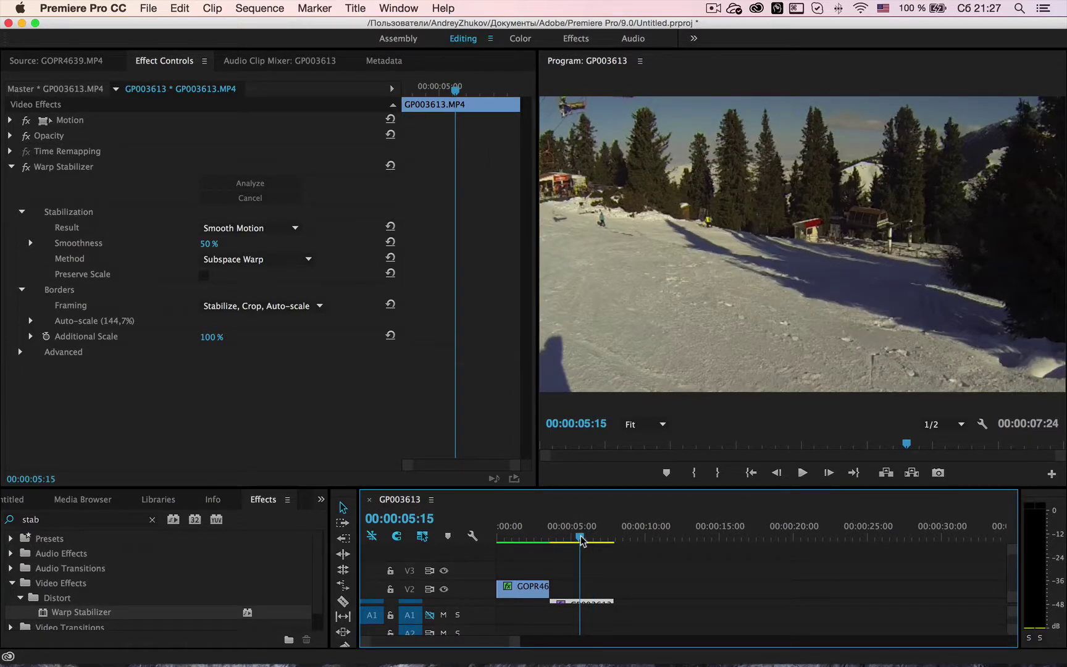
pyautogui.moveTo(581, 541)
pyautogui.mouseDown()
pyautogui.moveTo(607, 541)
pyautogui.moveTo(568, 537)
pyautogui.moveTo(583, 535)
pyautogui.mouseUp()
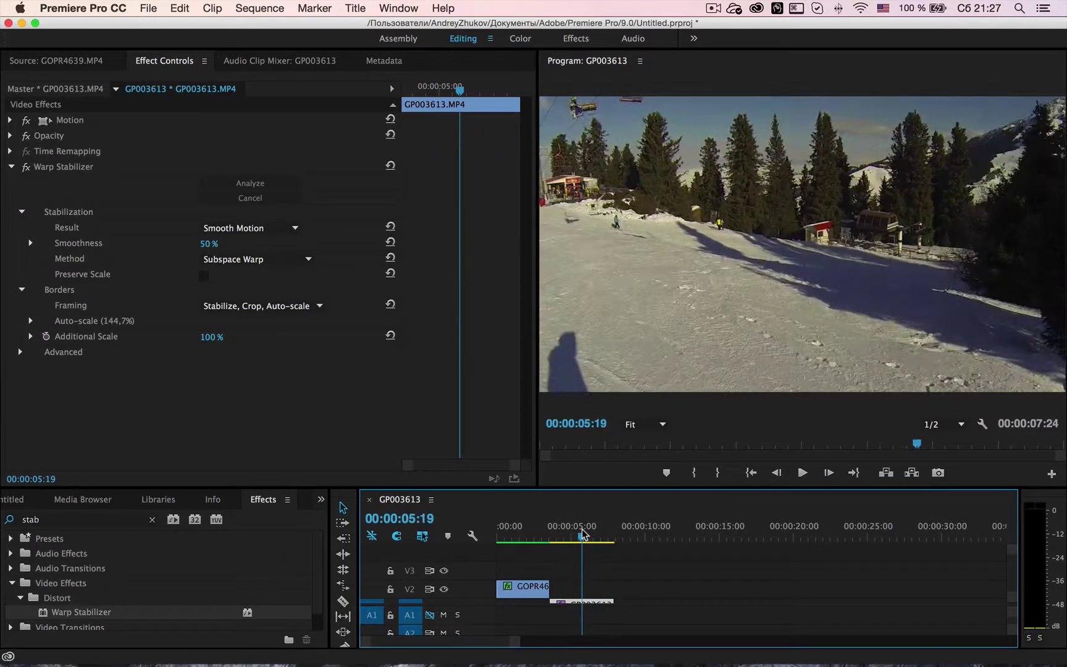
pyautogui.moveTo(581, 541)
pyautogui.mouseDown()
pyautogui.moveTo(560, 539)
pyautogui.moveTo(576, 540)
pyautogui.mouseUp()
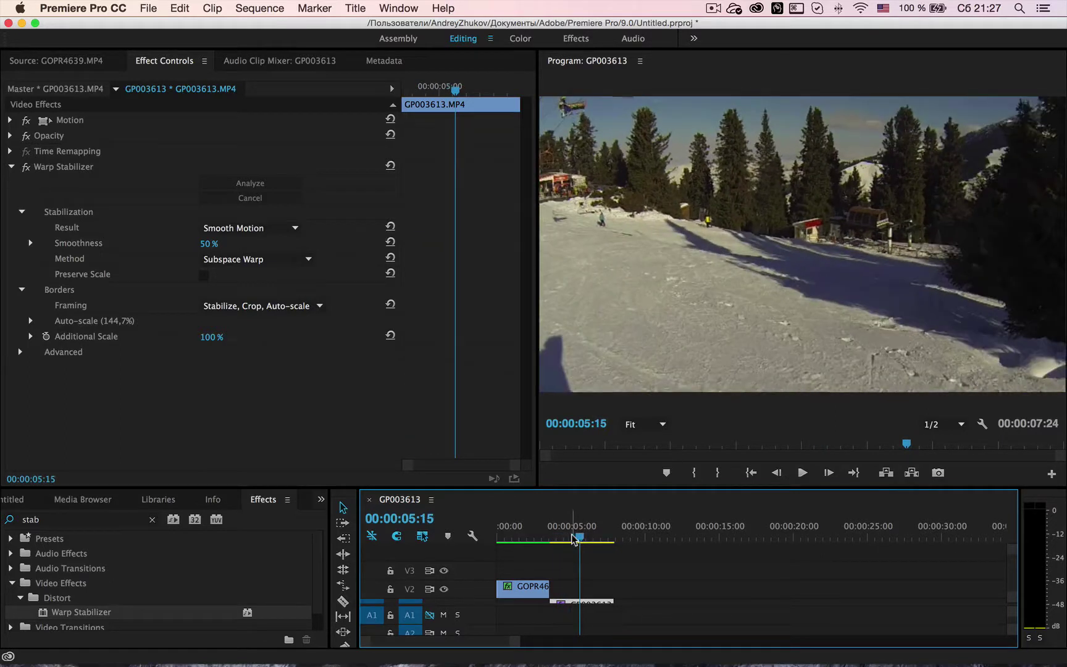
# Deselect the timeline clips, display the project's media items and enlarge the area showing them
pyautogui.moveTo(642, 573); pyautogui.dragTo(458, 612)
pyautogui.click(611, 551)
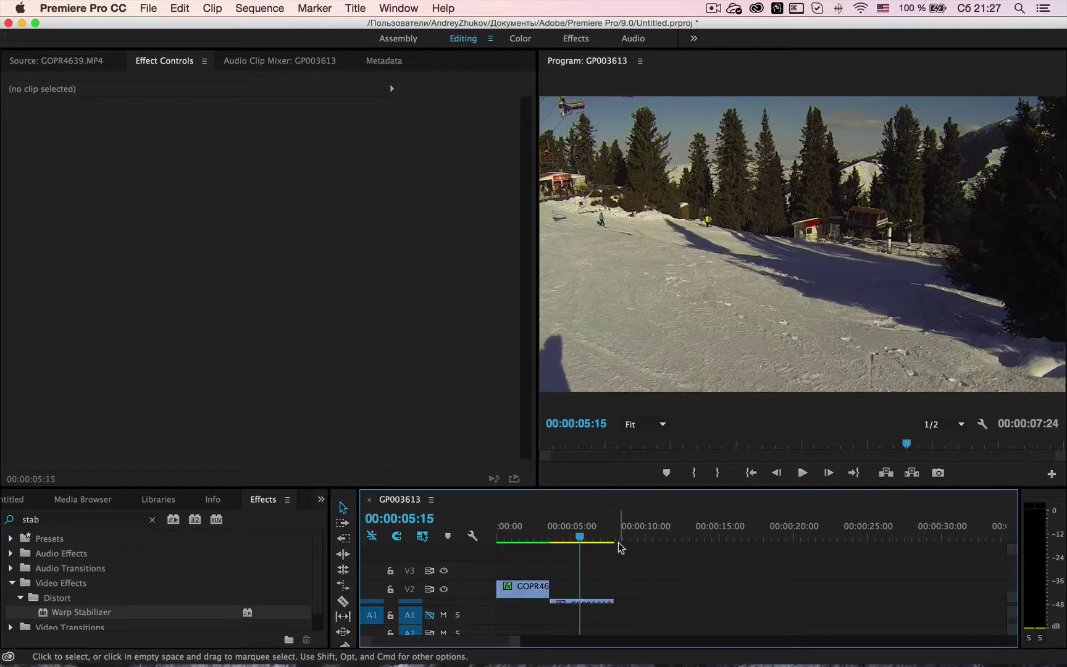
pyautogui.click(106, 499)
pyautogui.click(17, 501)
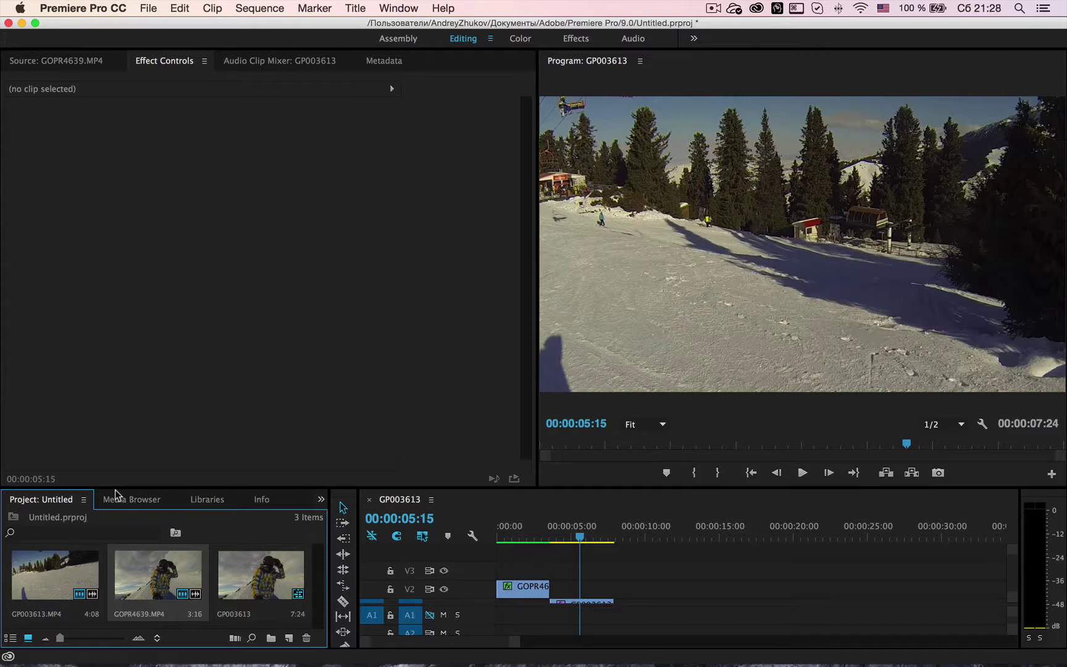
pyautogui.moveTo(114, 485); pyautogui.dragTo(114, 412)
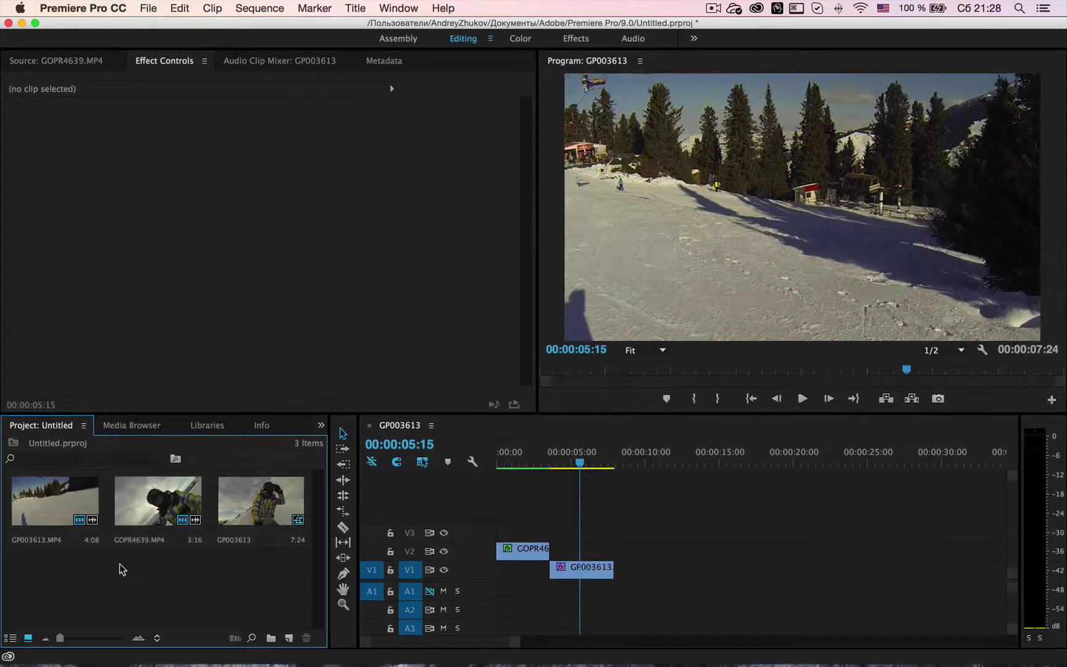
# Import the Stalform construction video ending in 20140807002.MP4 from the "GoPro на кране" folder
pyautogui.doubleClick(124, 571)
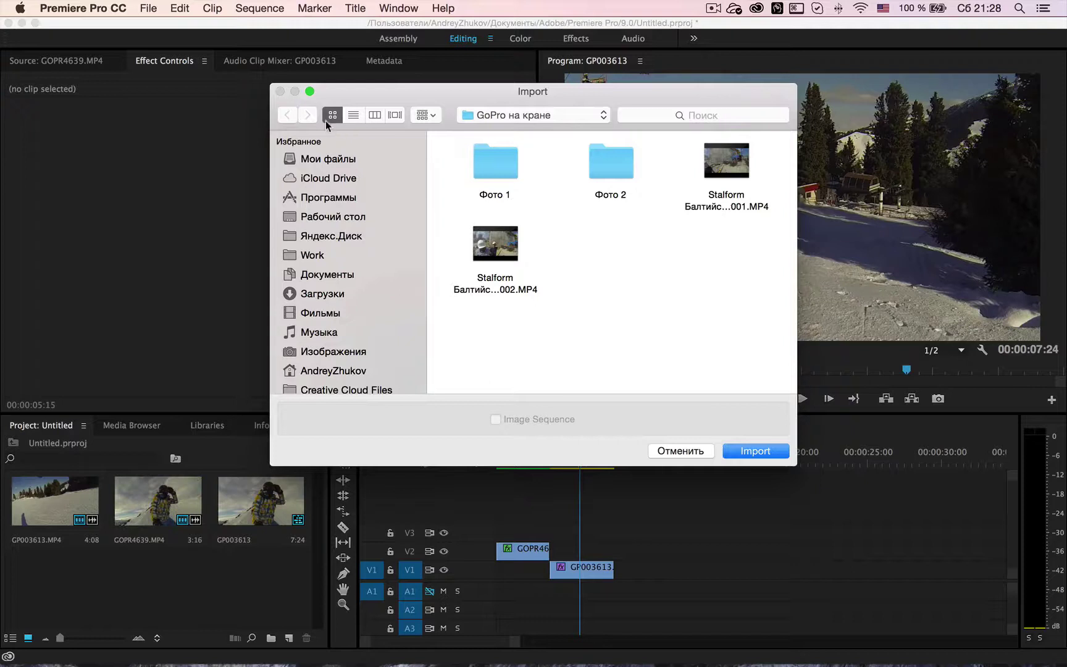
pyautogui.click(592, 118)
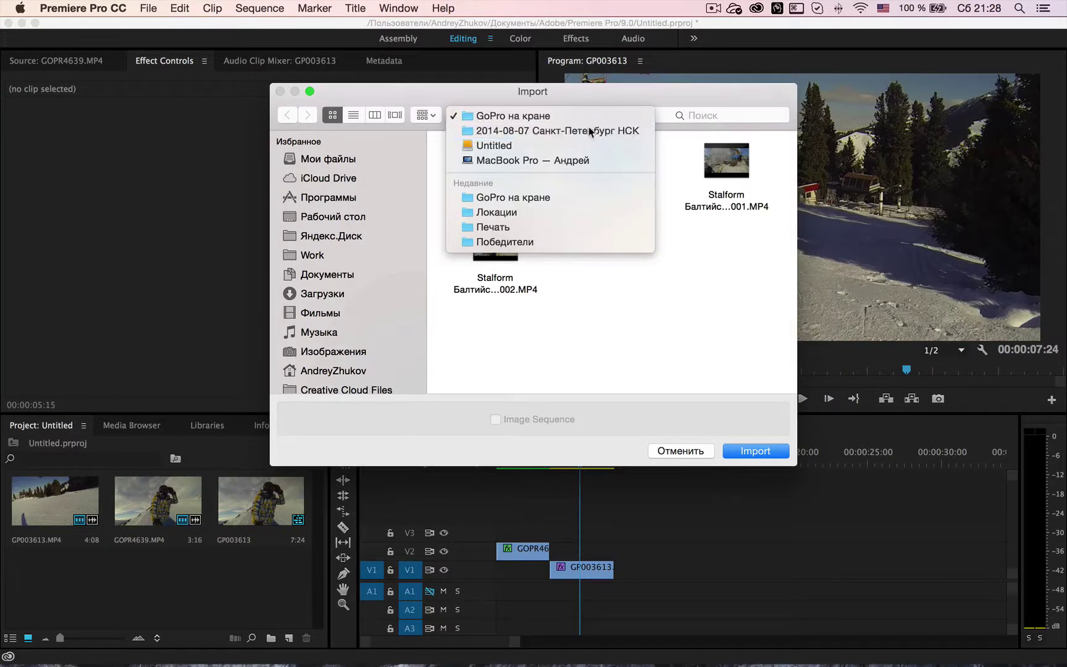
pyautogui.click(589, 133)
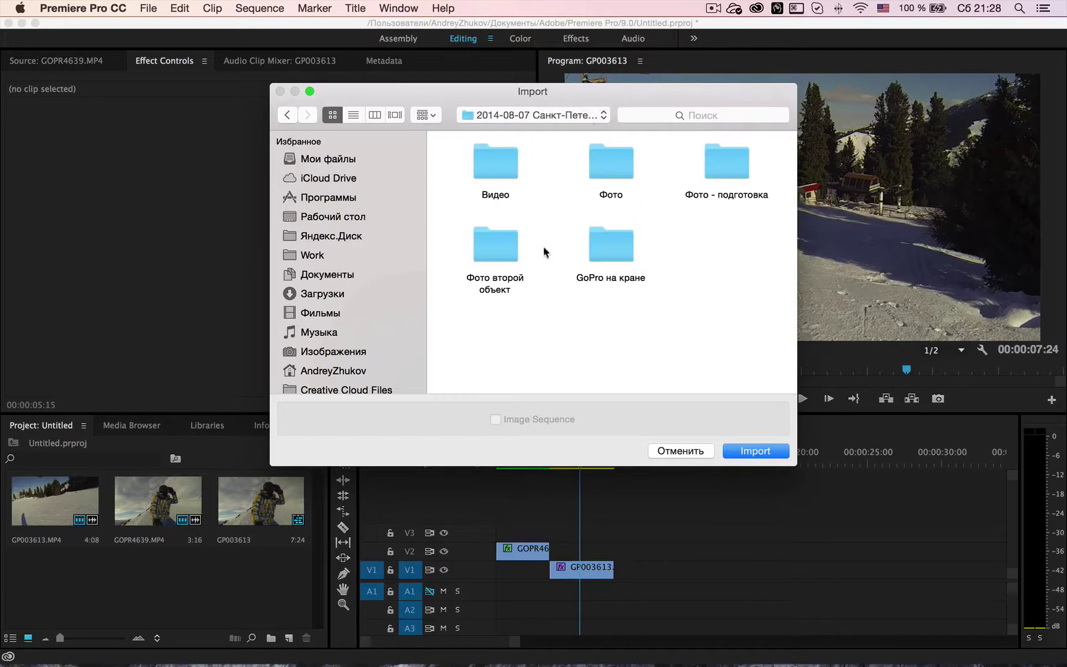
pyautogui.doubleClick(599, 244)
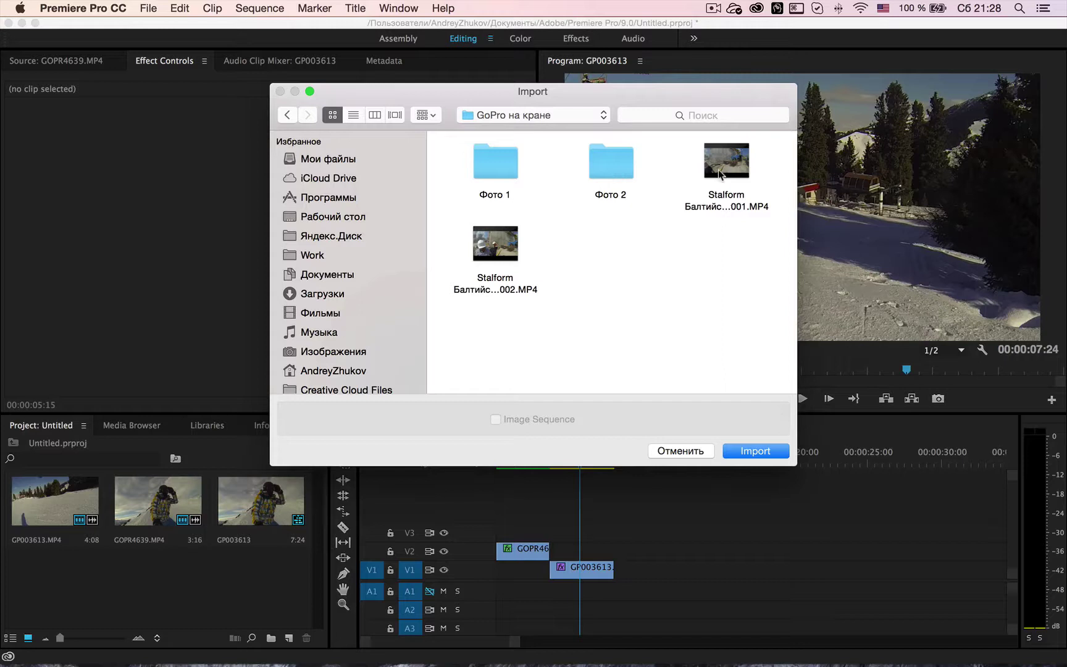
pyautogui.doubleClick(483, 257)
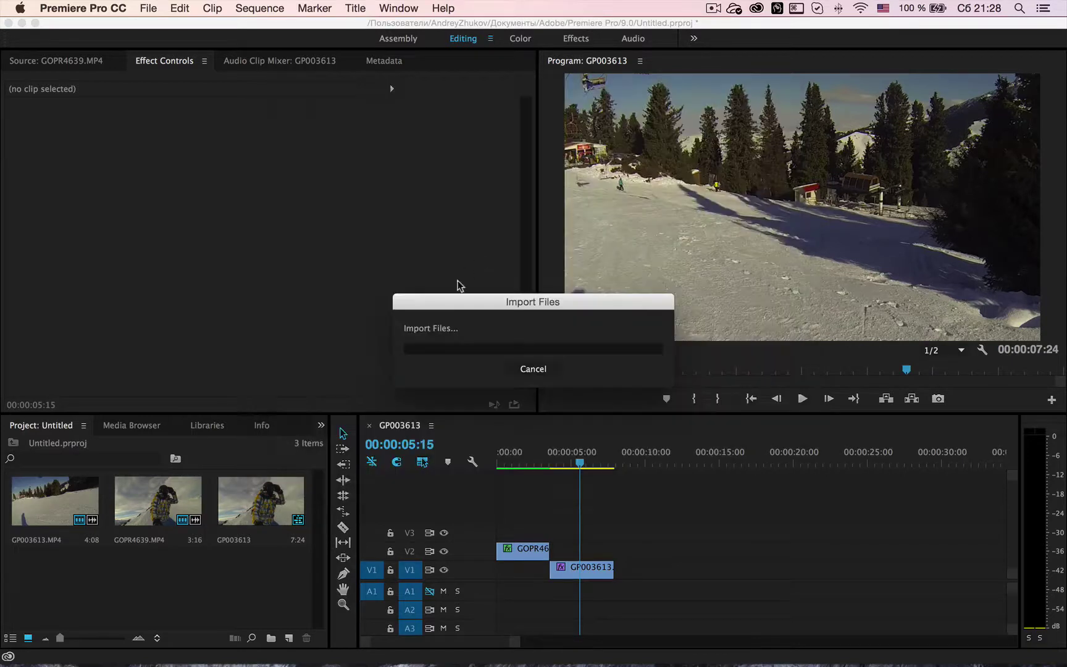
# Open the imported Stalform clip for source viewing, play it from about 00:00:31:00 and scrub to about 00:07:29:21
pyautogui.doubleClick(56, 577)
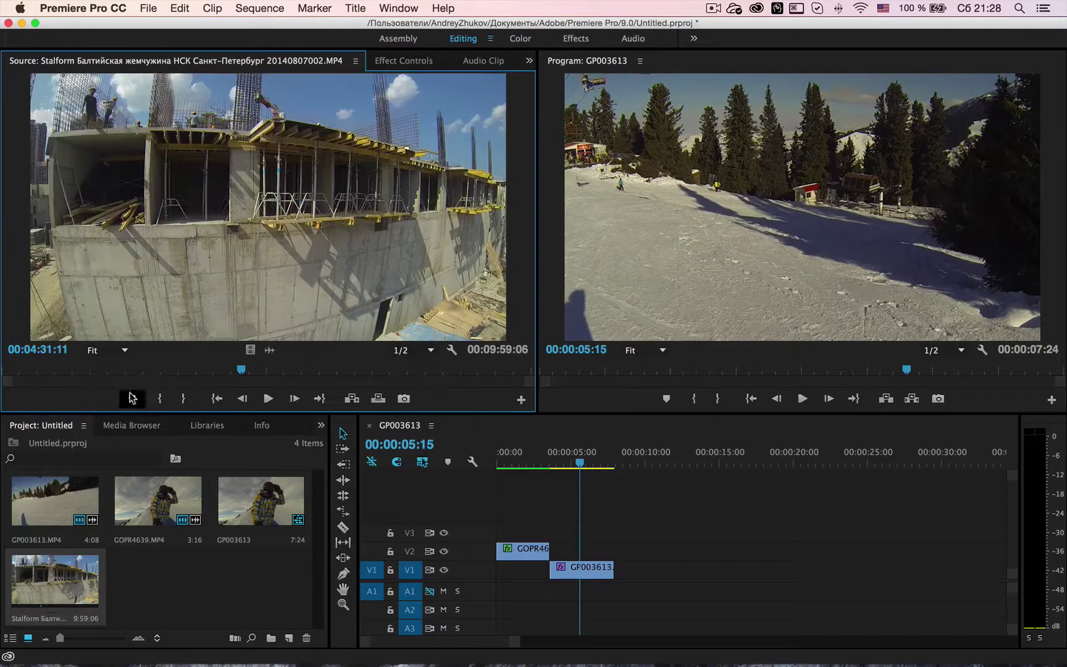
pyautogui.moveTo(61, 374); pyautogui.dragTo(28, 371)
pyautogui.click(246, 398)
pyautogui.click(268, 399)
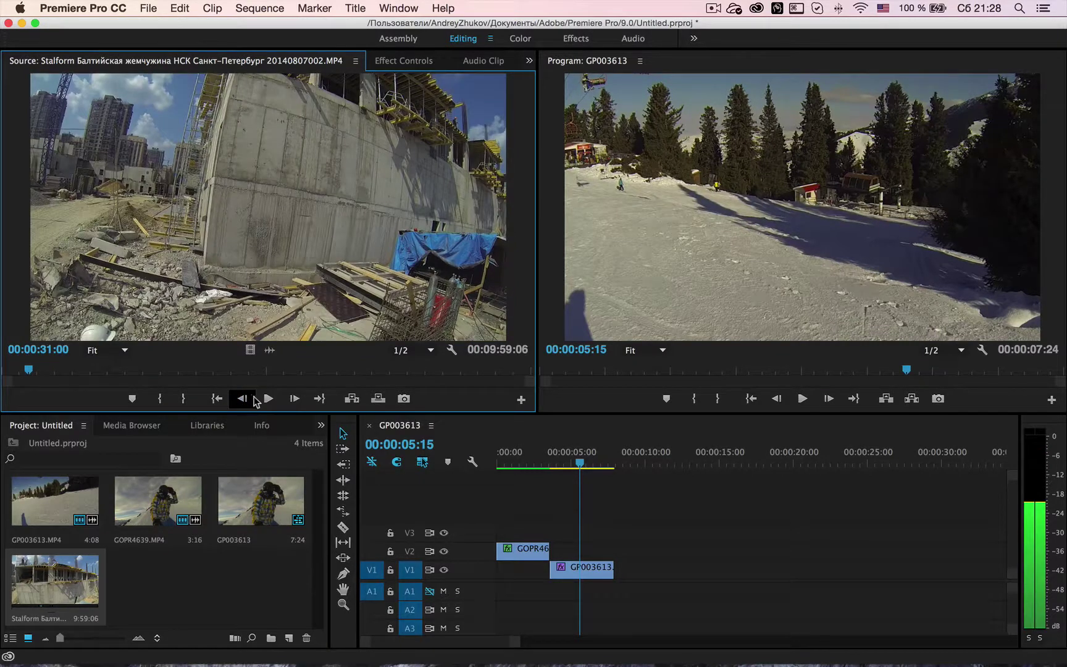
pyautogui.moveTo(60, 375); pyautogui.dragTo(400, 371)
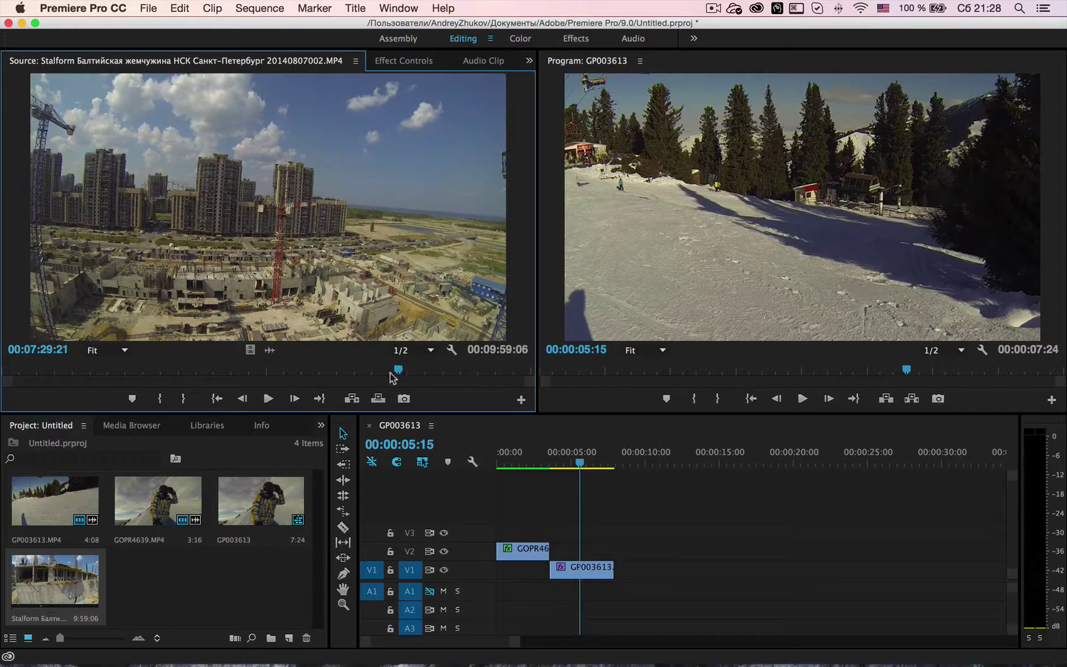
# Skim the construction-site source clip and mark an In point at 00:06:10:03
pyautogui.click(268, 398)
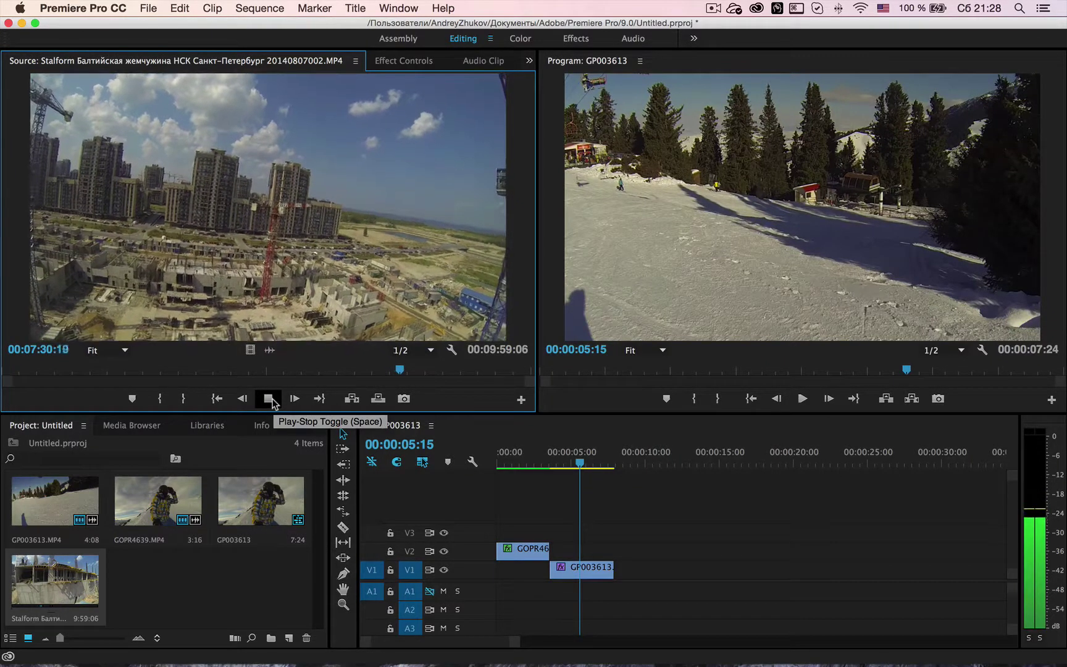
pyautogui.moveTo(401, 371); pyautogui.dragTo(339, 375)
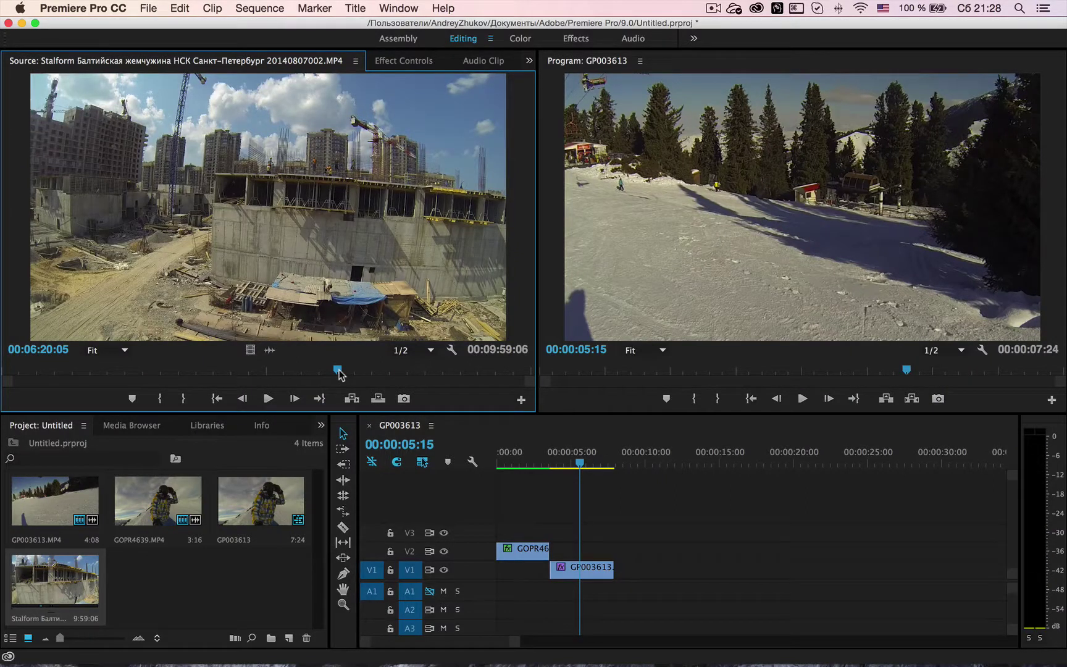
pyautogui.moveTo(339, 375); pyautogui.dragTo(284, 373)
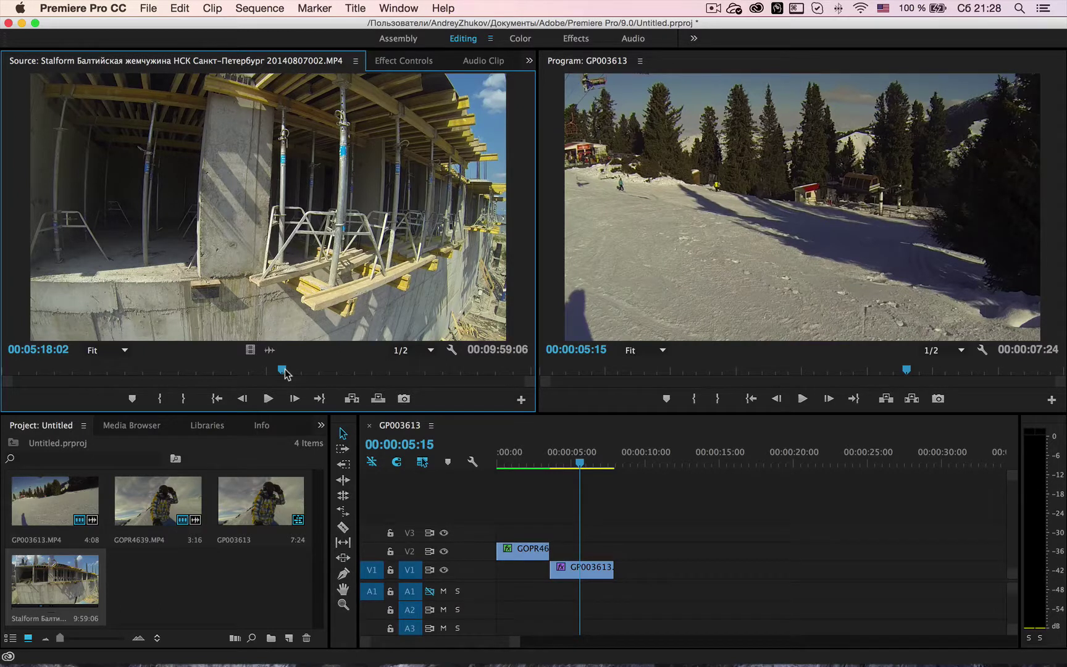
pyautogui.moveTo(286, 373); pyautogui.dragTo(329, 372)
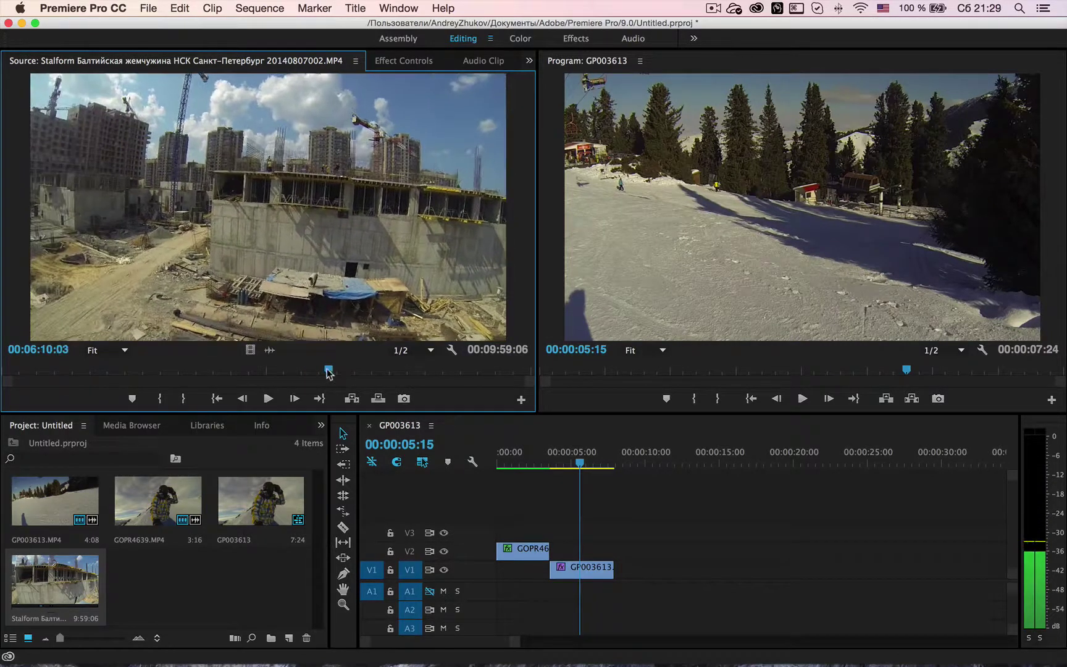
pyautogui.click(166, 397)
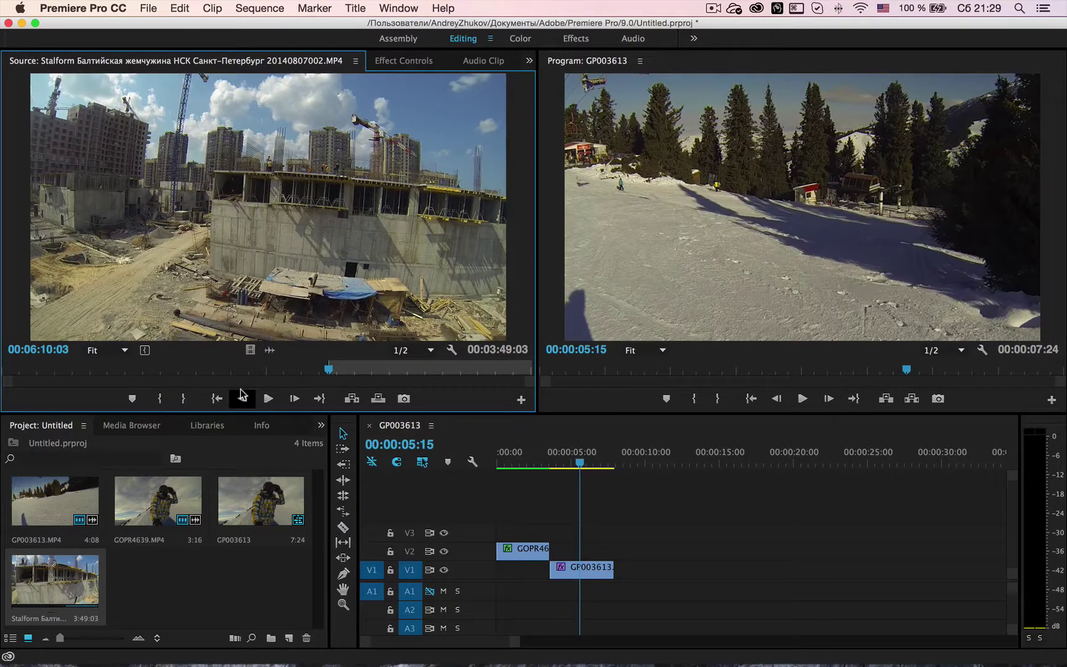
# Play the construction source clip at several earlier moments between about 00:02:26 and 00:04:40 to look for a suitable fragment
pyautogui.click(268, 398)
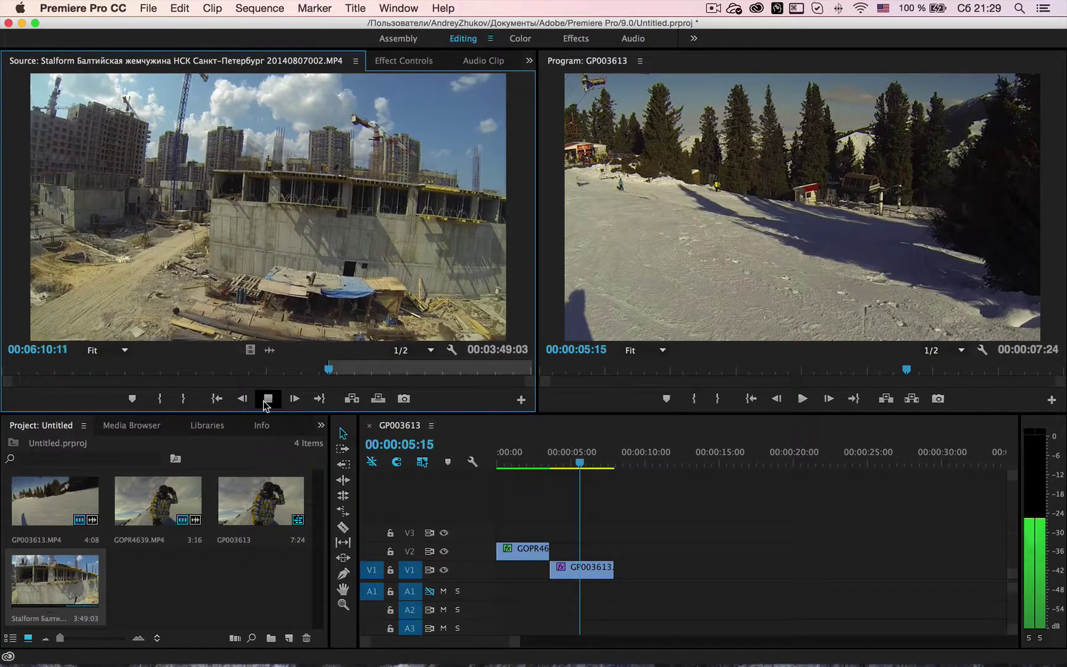
pyautogui.click(246, 369)
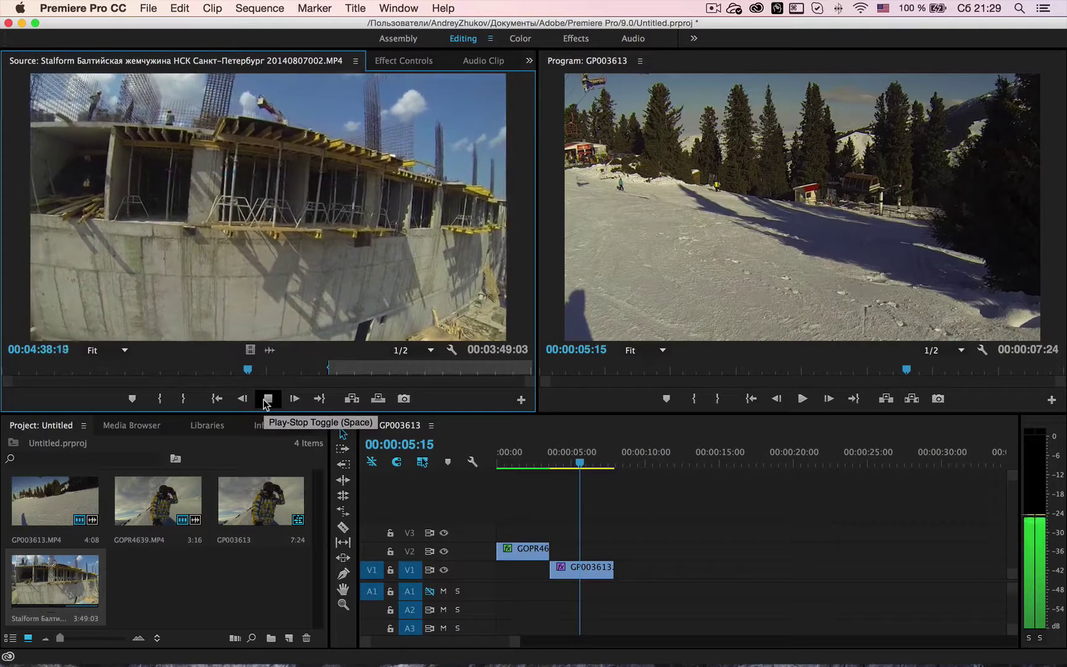
pyautogui.click(265, 400)
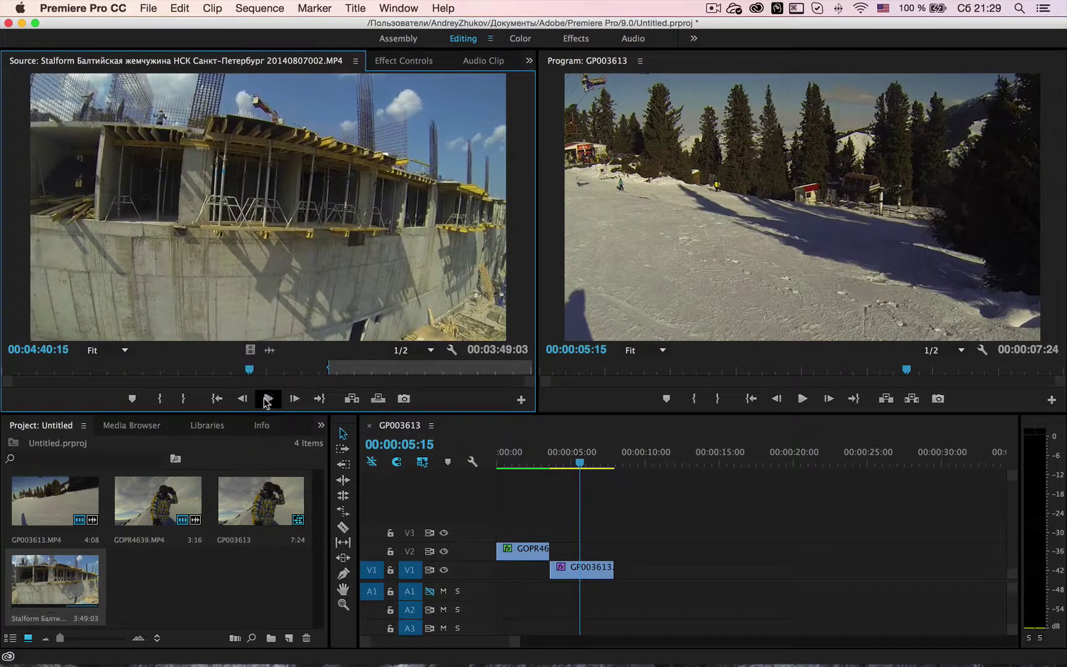
pyautogui.moveTo(251, 370); pyautogui.dragTo(209, 372)
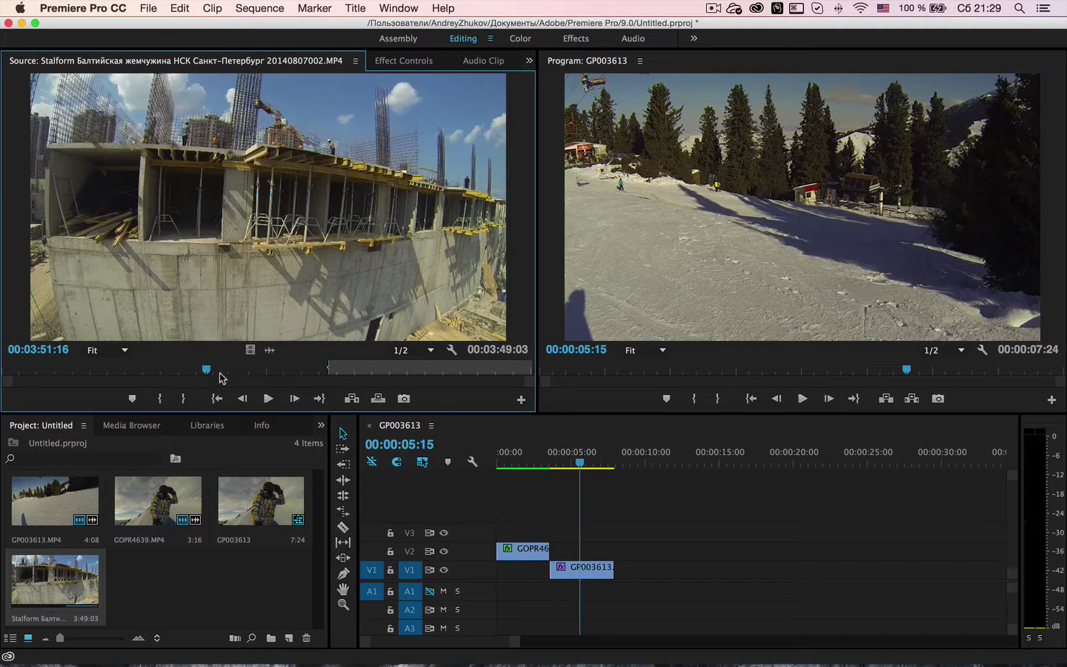
pyautogui.click(268, 398)
pyautogui.moveTo(172, 373); pyautogui.dragTo(131, 373)
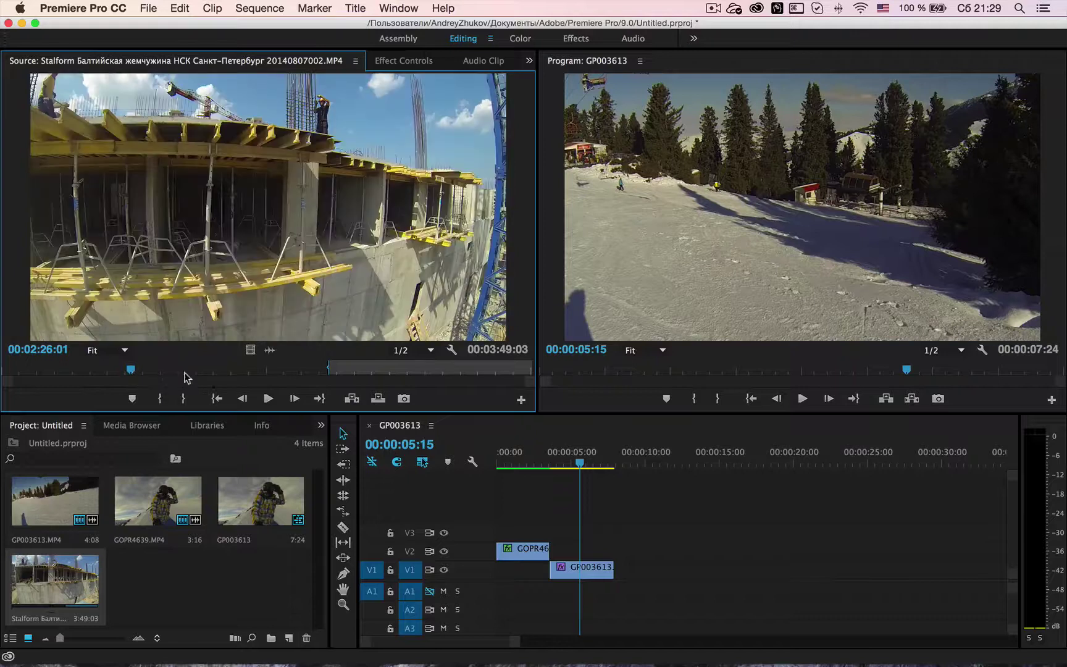
pyautogui.click(267, 398)
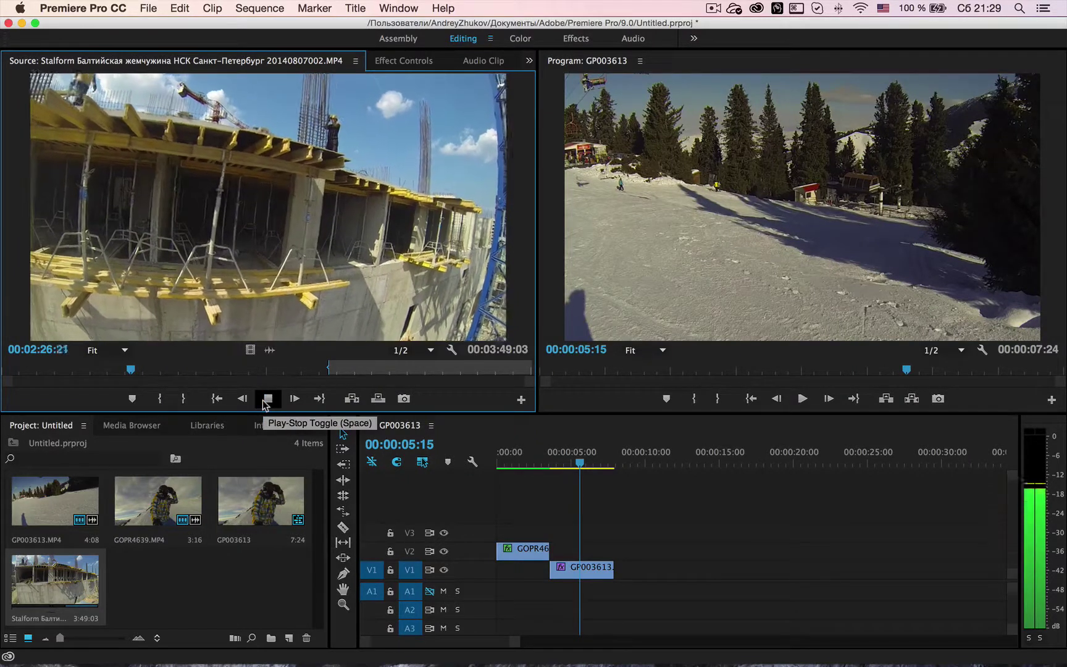
# Mark the source range from 00:08:12:16 to 00:08:15:04 and place its video only on track V1 at 00:00:08:15
pyautogui.moveTo(322, 372); pyautogui.dragTo(428, 374)
pyautogui.moveTo(432, 374); pyautogui.dragTo(436, 372)
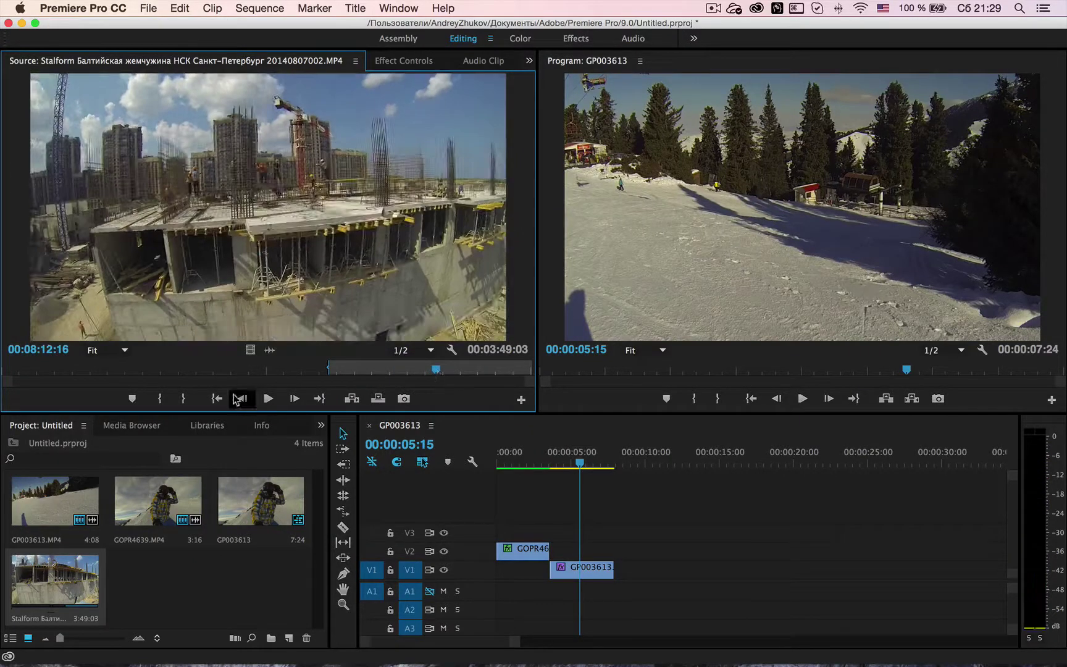
pyautogui.click(160, 398)
pyautogui.moveTo(436, 373); pyautogui.dragTo(439, 373)
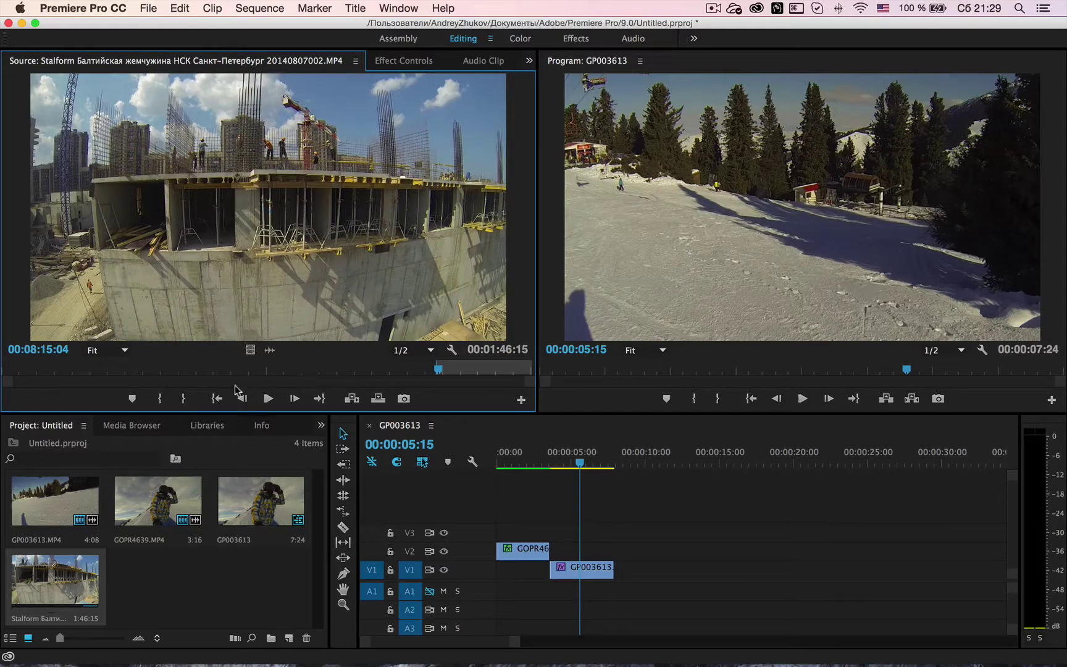
pyautogui.click(184, 398)
pyautogui.moveTo(250, 350); pyautogui.dragTo(624, 565)
pyautogui.click(645, 458)
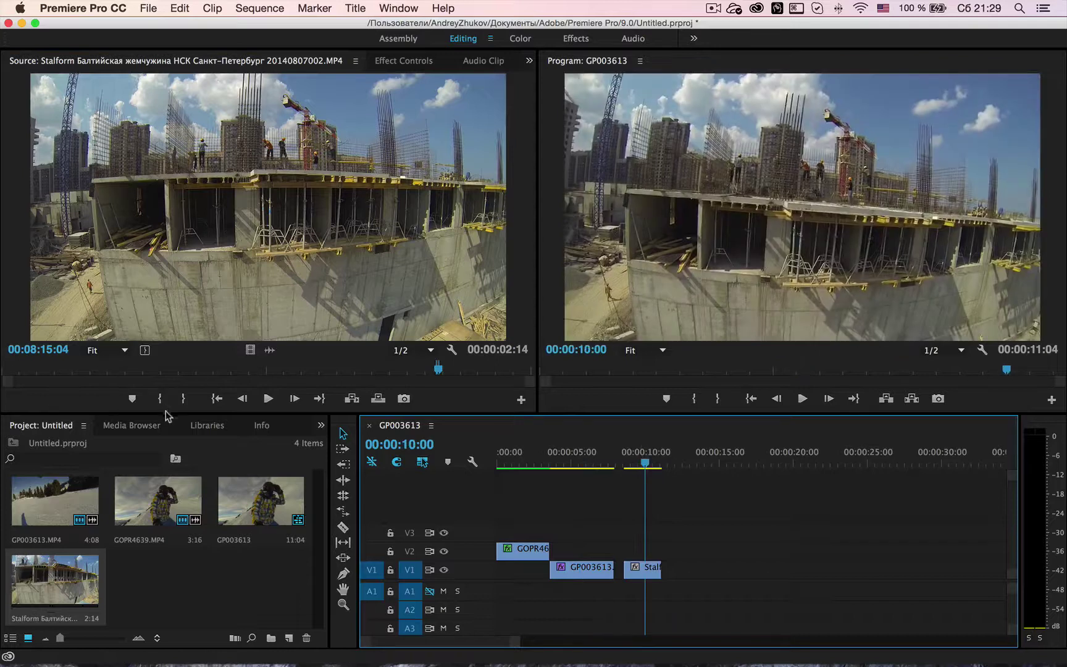
# Apply the Warp Stabilizer video effect to the construction clip on track V1
pyautogui.click(319, 425)
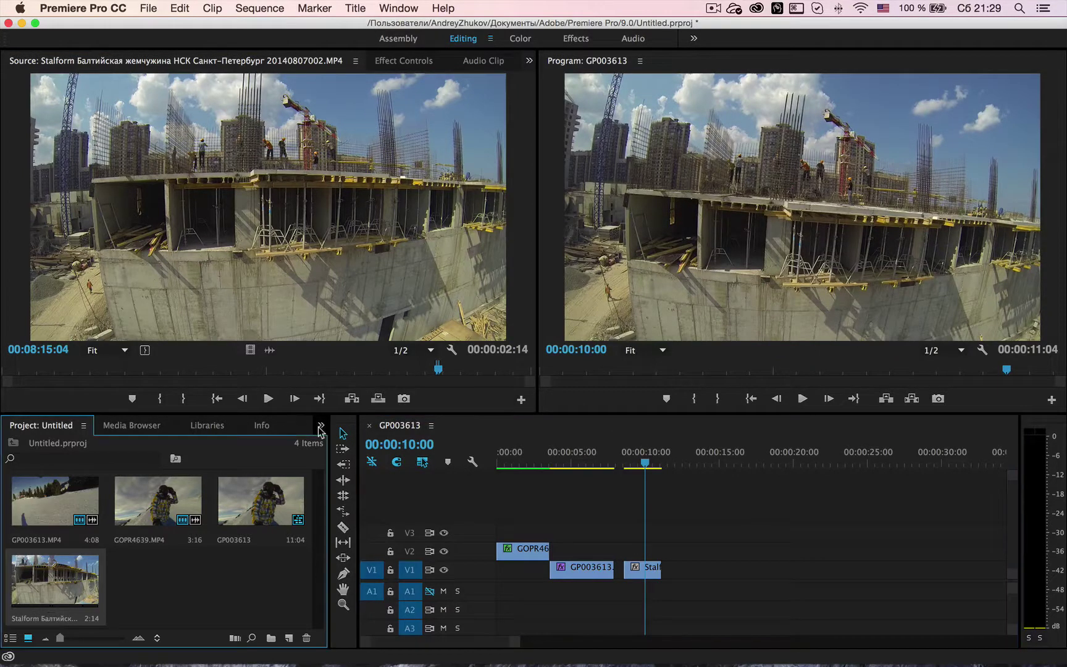
pyautogui.click(325, 449)
pyautogui.moveTo(72, 538); pyautogui.dragTo(644, 567)
pyautogui.click(633, 465)
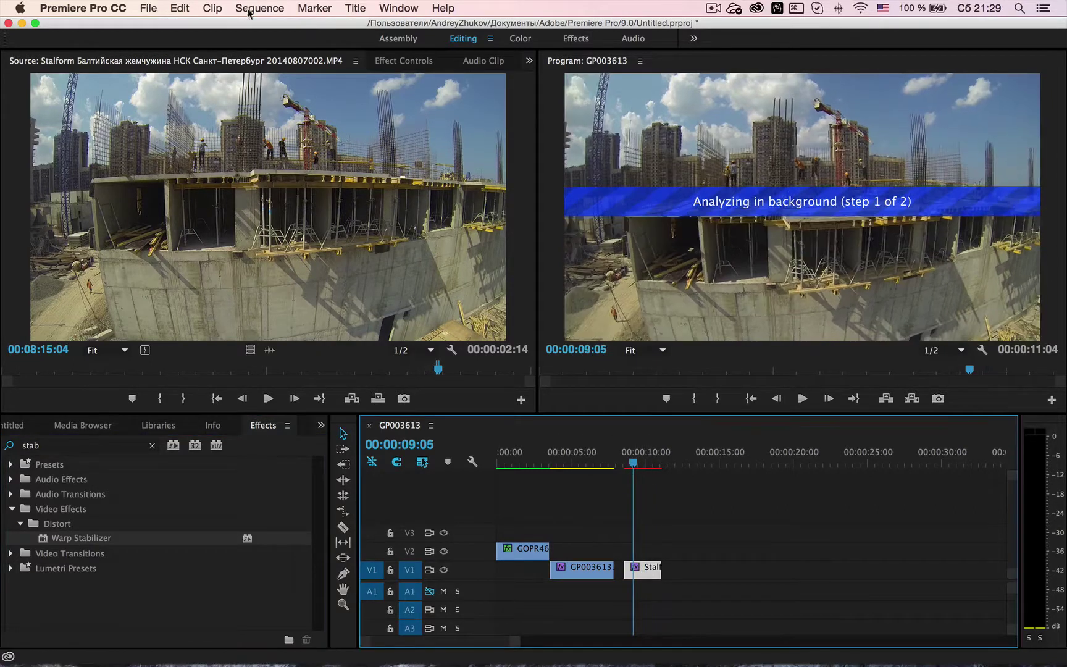
# Show the construction clip's effect settings and compare the frame with Warp Stabilizer switched off and on
pyautogui.click(399, 59)
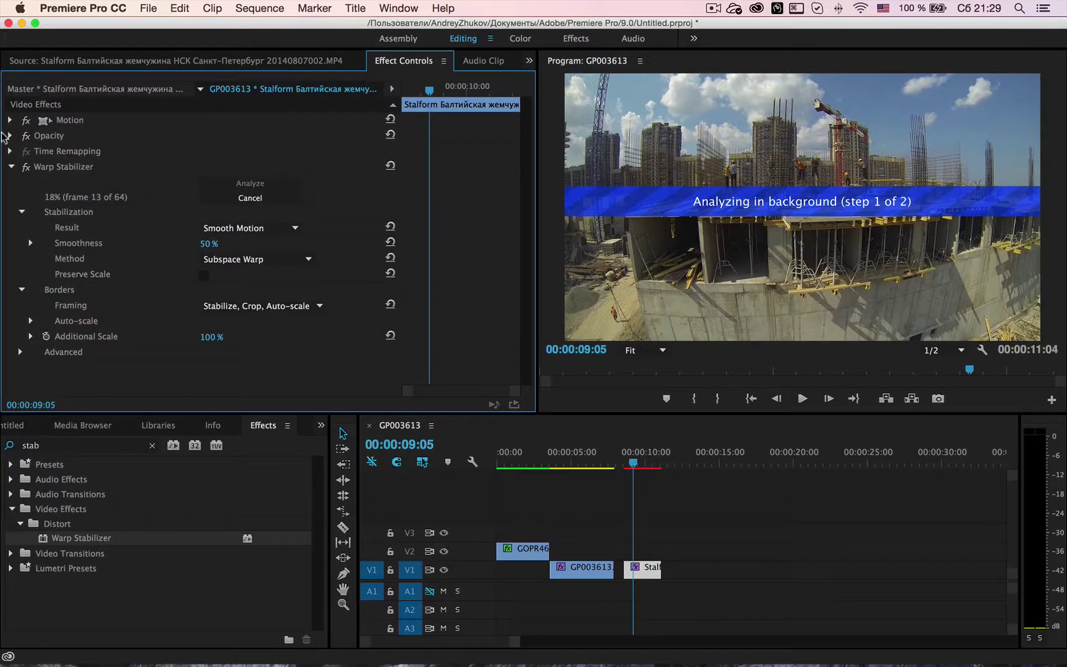
pyautogui.click(26, 168)
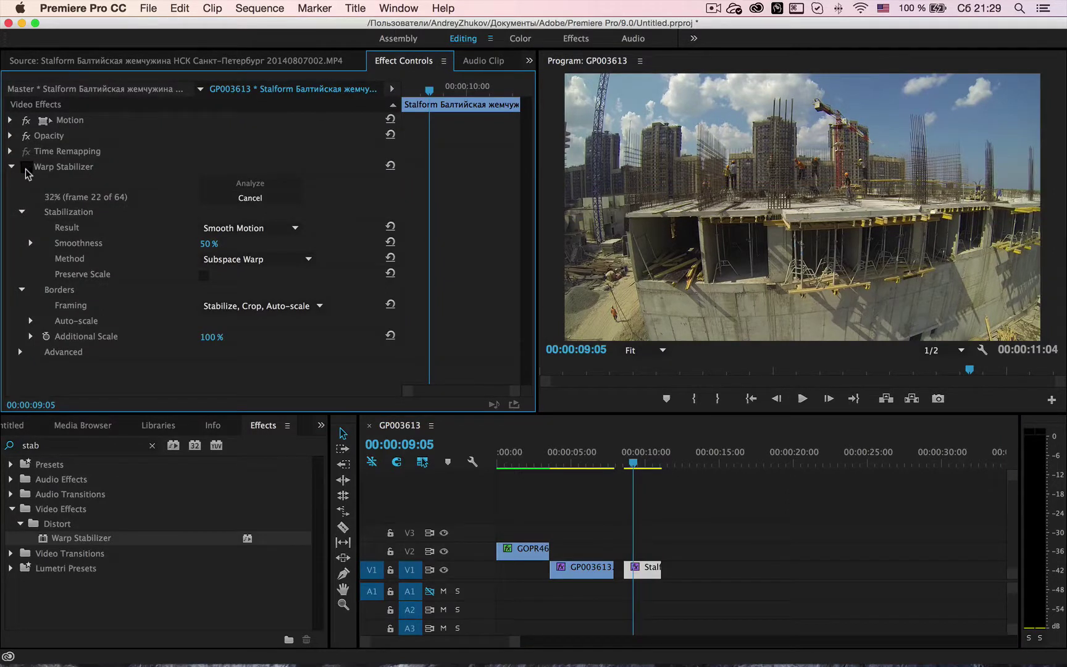
pyautogui.click(26, 168)
# Play the stabilized construction clip from its start to judge the camera motion at the default smoothness
pyautogui.click(655, 464)
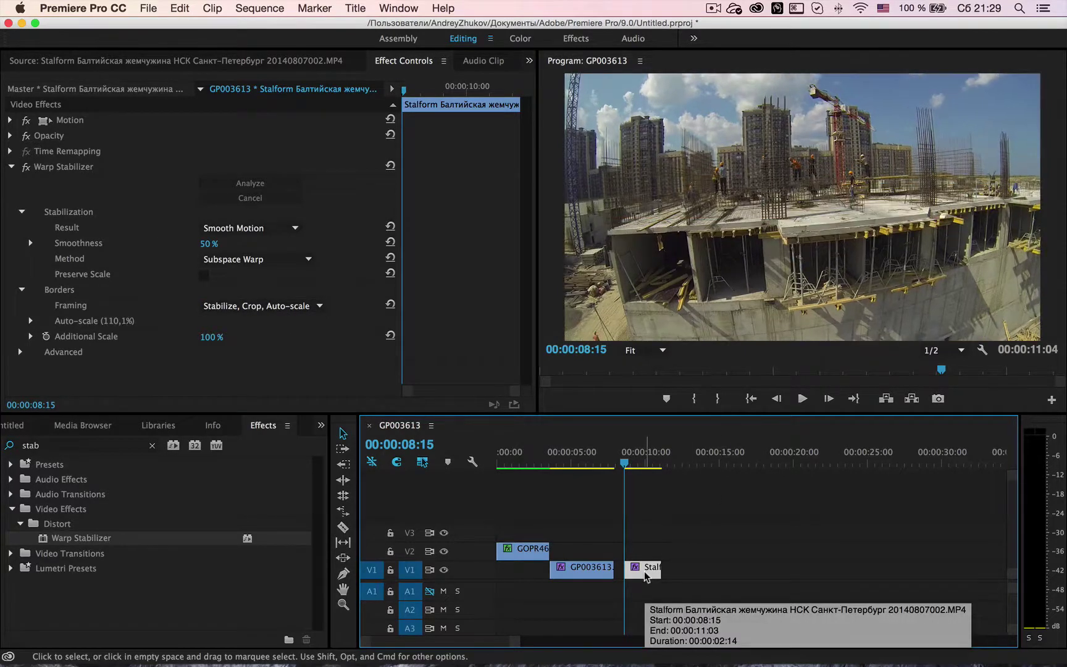
pyautogui.press('space')
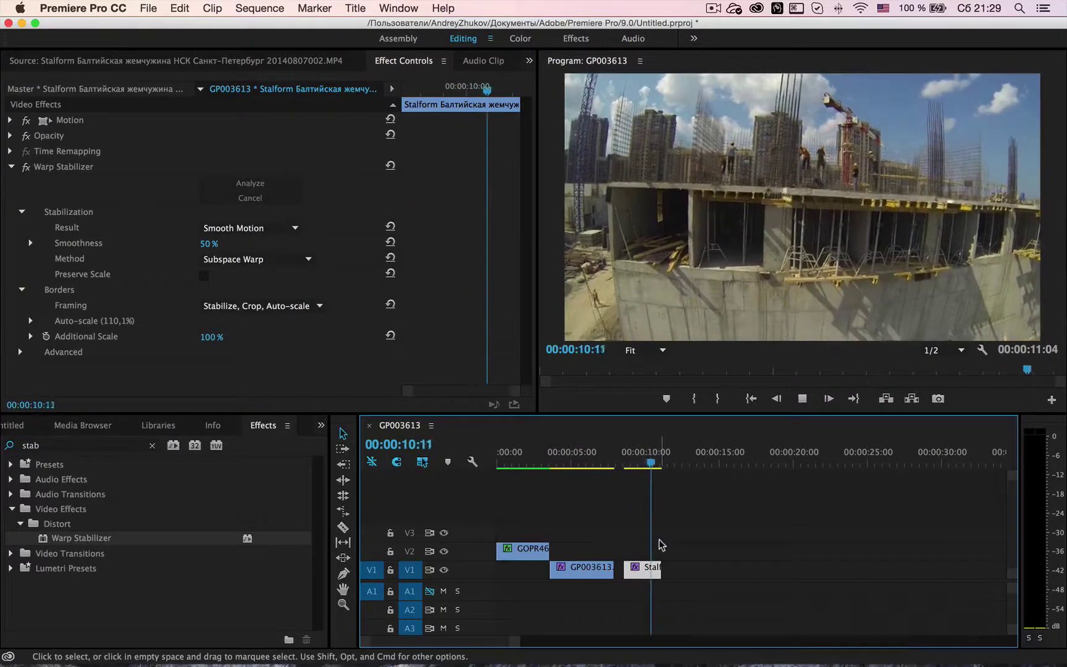
pyautogui.click(635, 463)
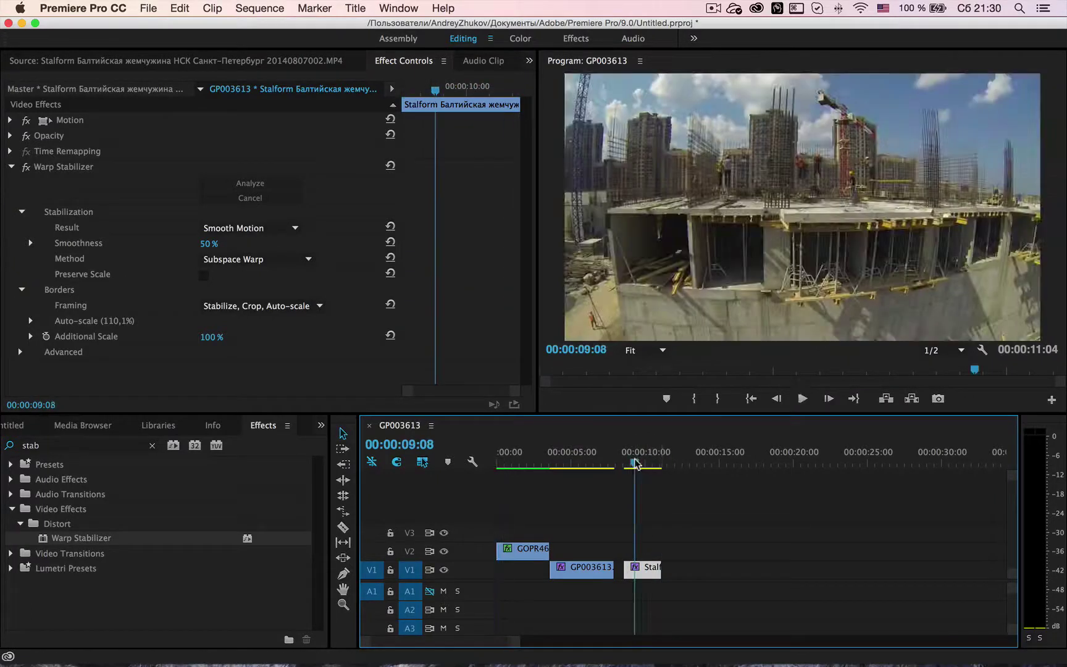
pyautogui.moveTo(634, 463); pyautogui.dragTo(625, 463)
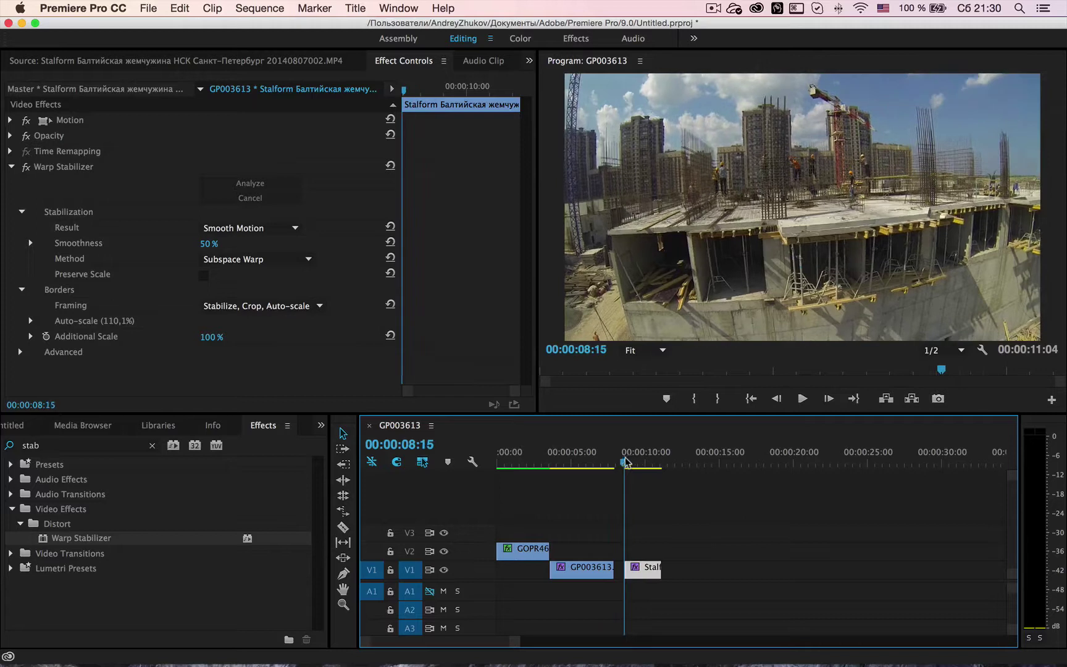
pyautogui.press('space')
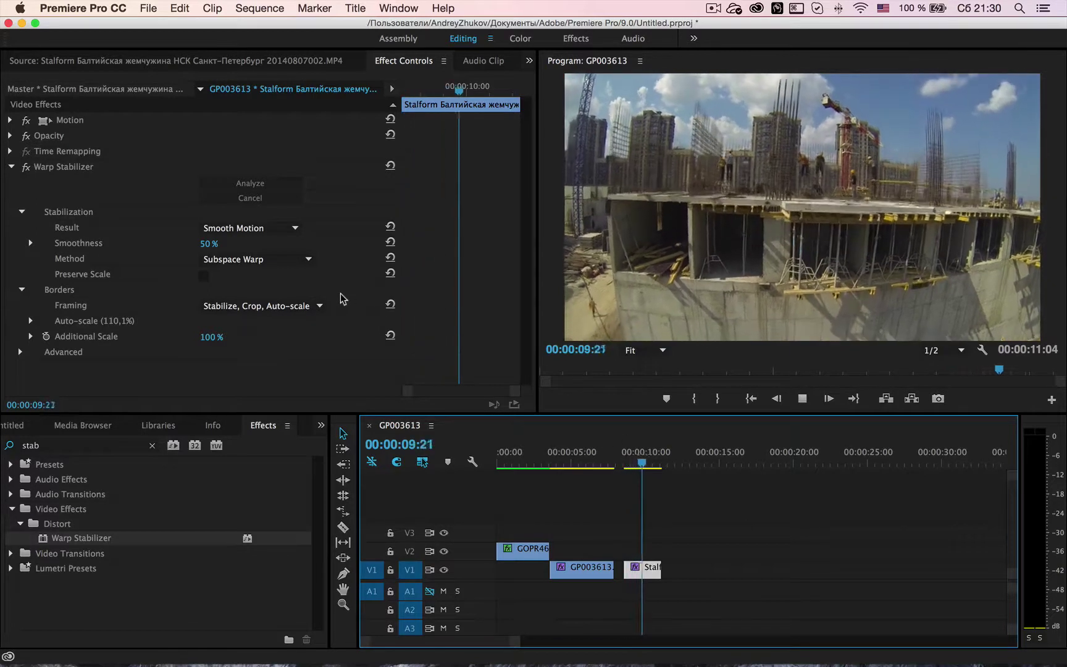
pyautogui.press('space')
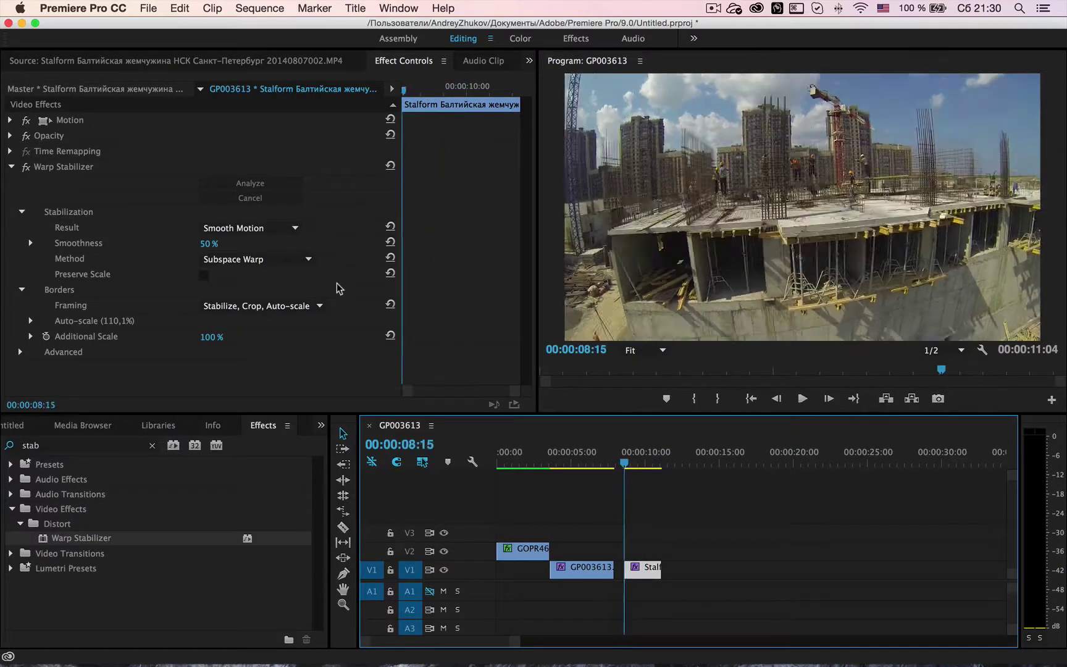
# Disable Warp Stabilizer and play the construction clip to see the original shaky motion
pyautogui.click(26, 167)
pyautogui.press('space')
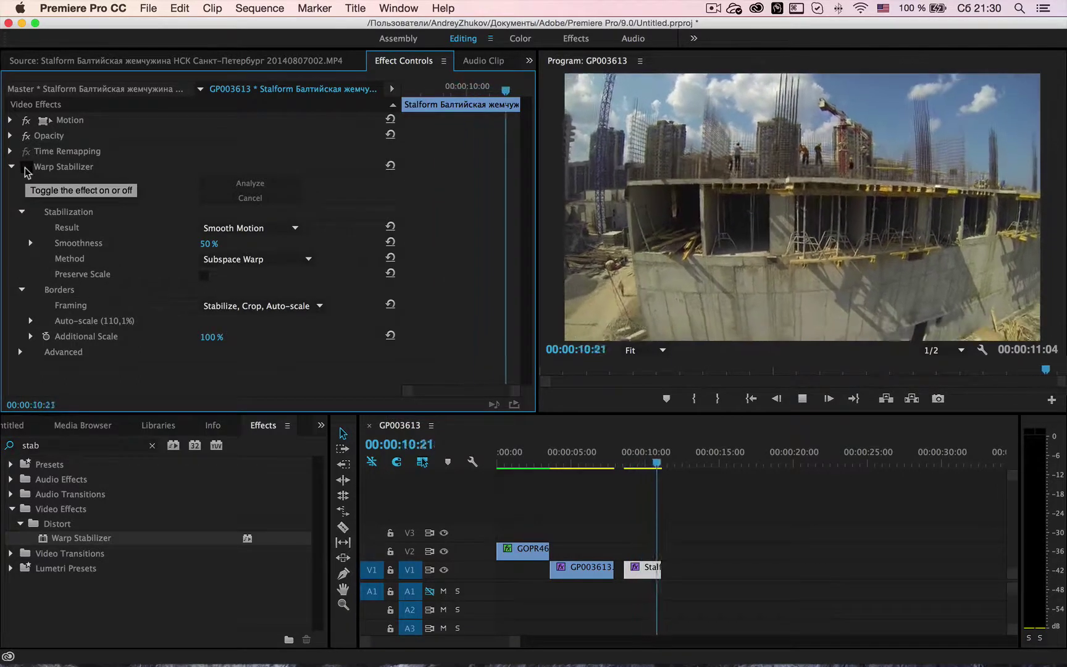
pyautogui.press('space')
pyautogui.moveTo(636, 460); pyautogui.dragTo(638, 460)
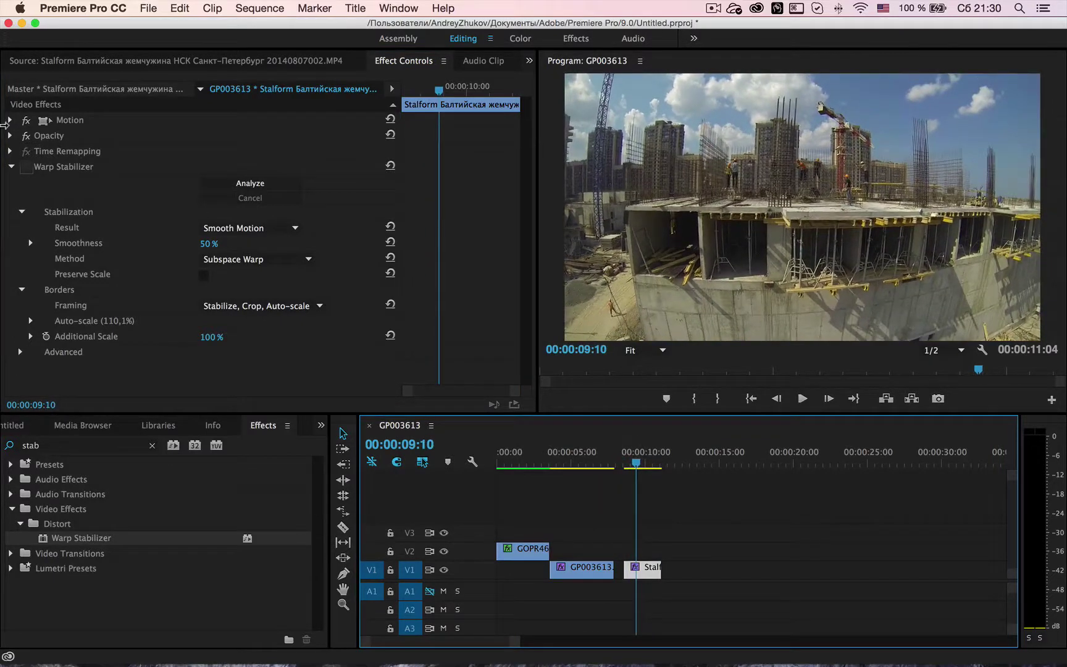
# Re-enable Warp Stabilizer on the construction clip and set its Smoothness to 201%
pyautogui.click(36, 171)
pyautogui.click(25, 166)
pyautogui.moveTo(208, 243)
pyautogui.mouseDown()
pyautogui.moveTo(231, 243)
pyautogui.moveTo(217, 239)
pyautogui.mouseUp()
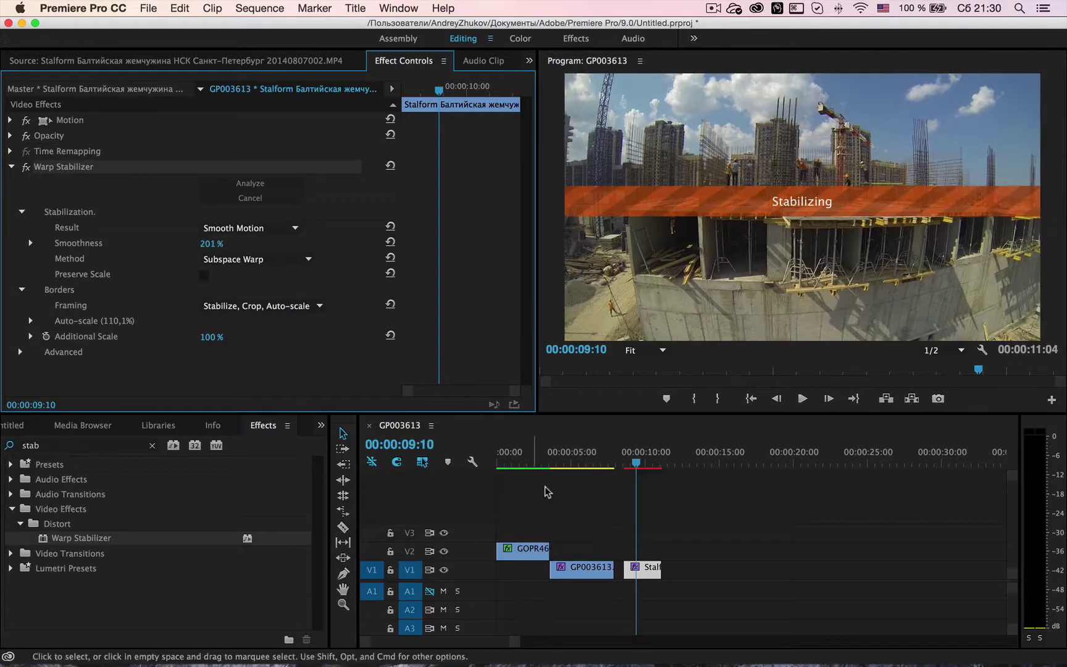
# Replay the construction clip to check the motion with the stronger stabilization
pyautogui.click(646, 464)
pyautogui.press('space')
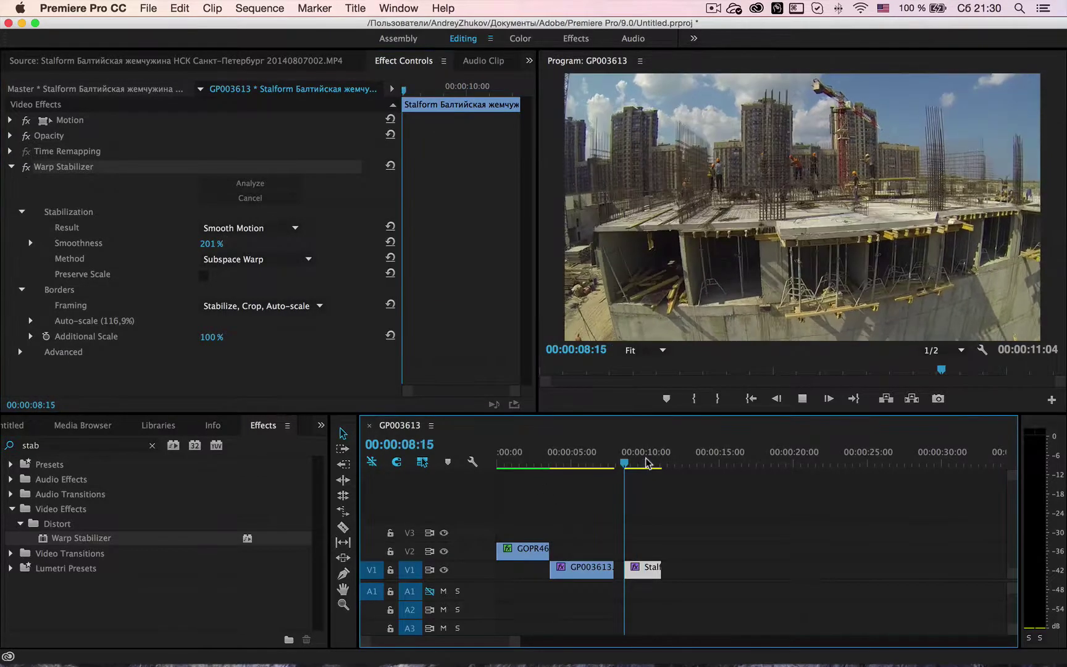
pyautogui.press('space')
pyautogui.moveTo(646, 464)
pyautogui.mouseDown()
pyautogui.moveTo(663, 464)
pyautogui.moveTo(631, 464)
pyautogui.mouseUp()
pyautogui.press('space')
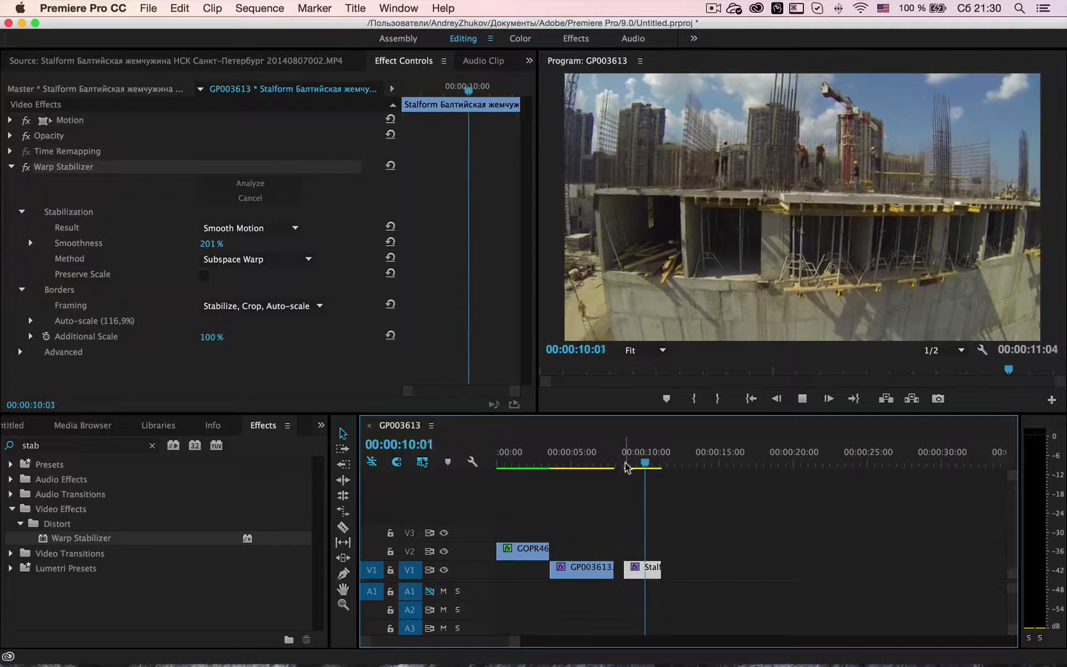
pyautogui.press('space')
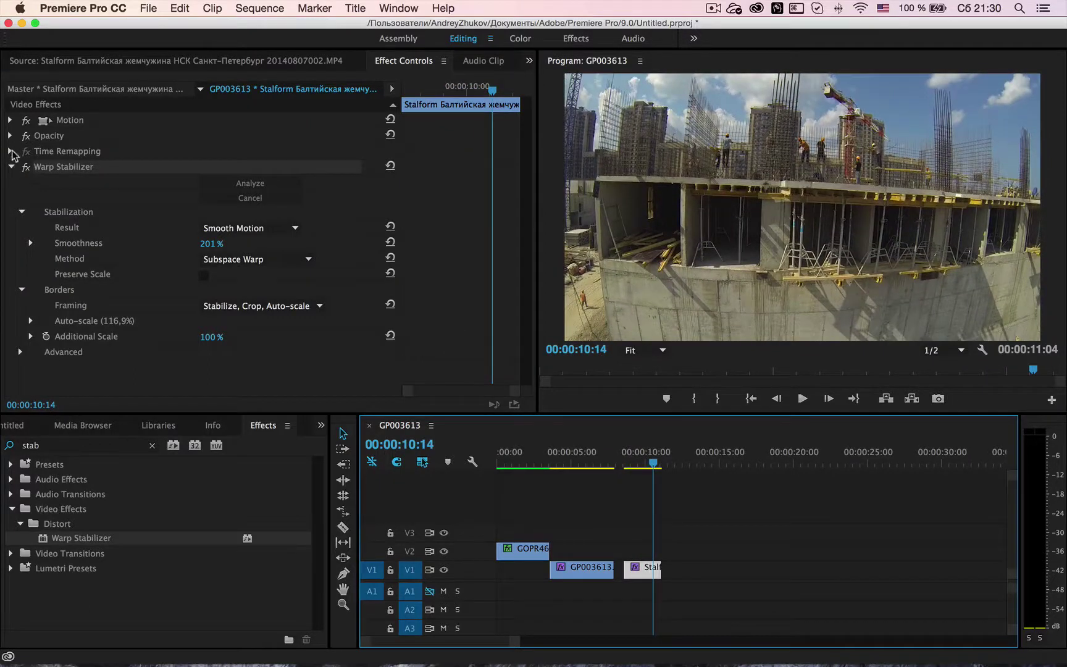
# Set the construction clip's Motion Rotation to -2.0° to straighten the horizon
pyautogui.click(10, 121)
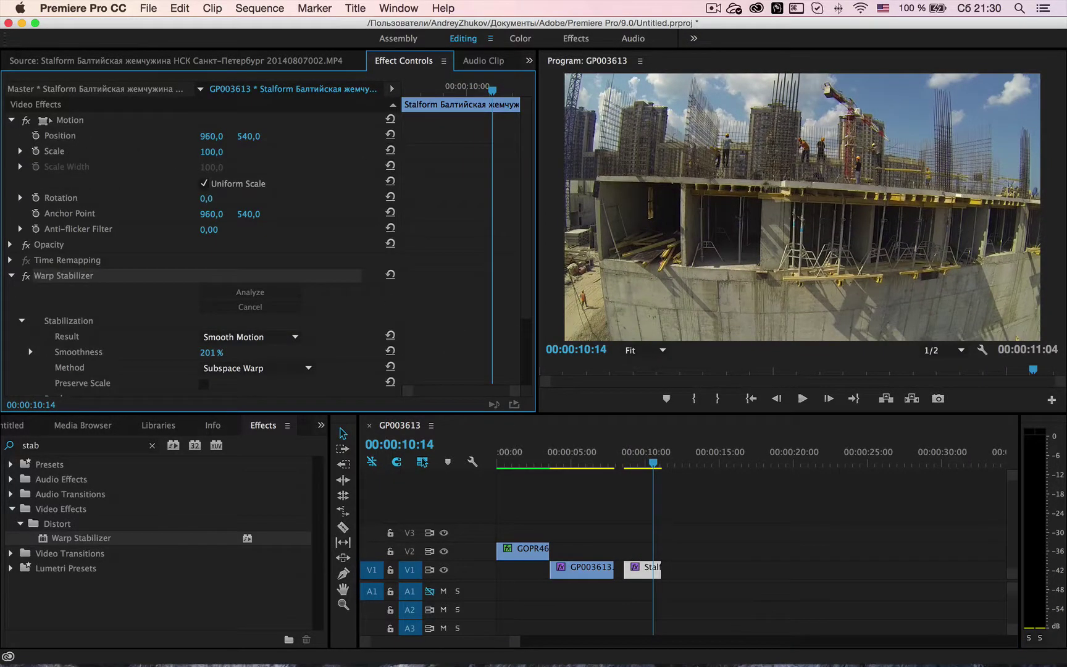
pyautogui.click(224, 198)
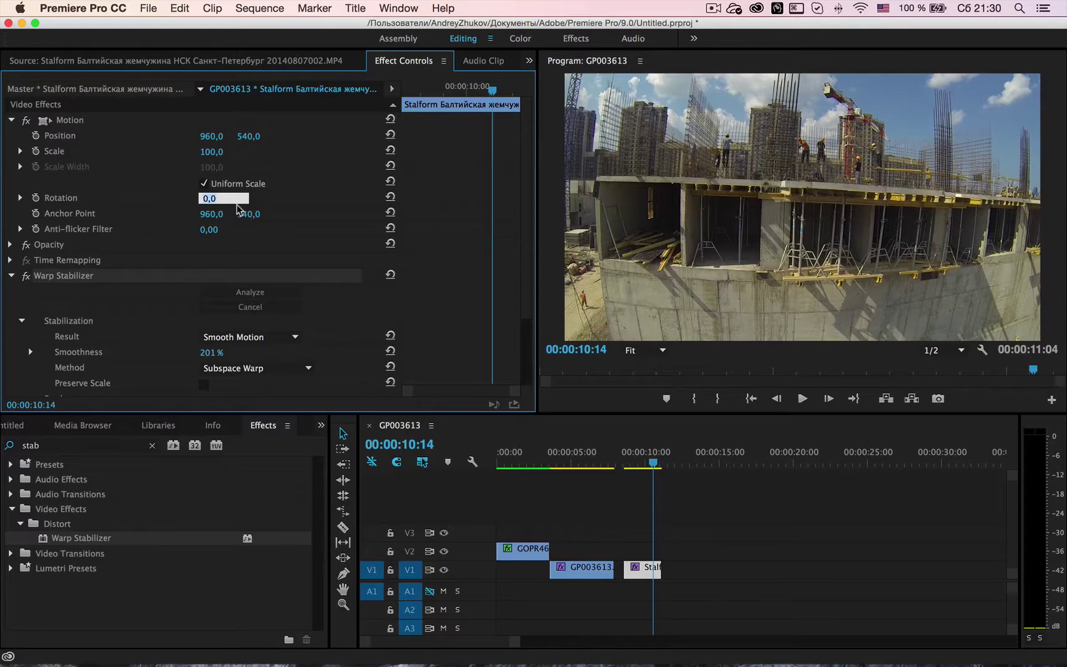
pyautogui.press('Up')
pyautogui.press('Down')
pyautogui.press('Down')
pyautogui.press('Down')
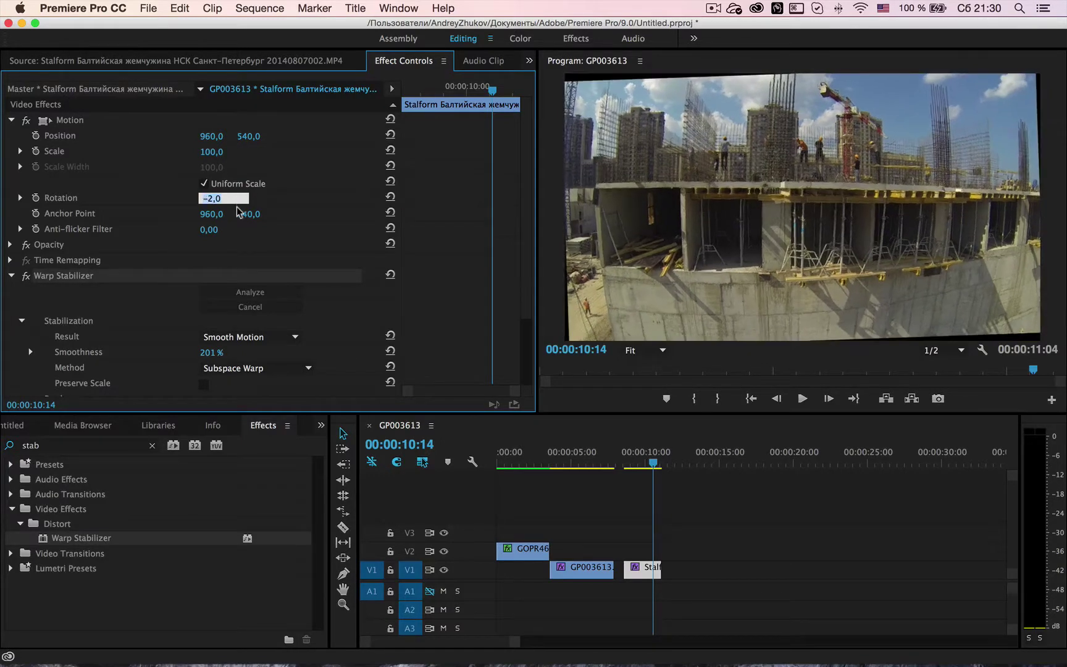
# Set the construction clip's Motion Scale to 117 to cover the empty frame corners, and check playback
pyautogui.click(211, 152)
pyautogui.press('Return')
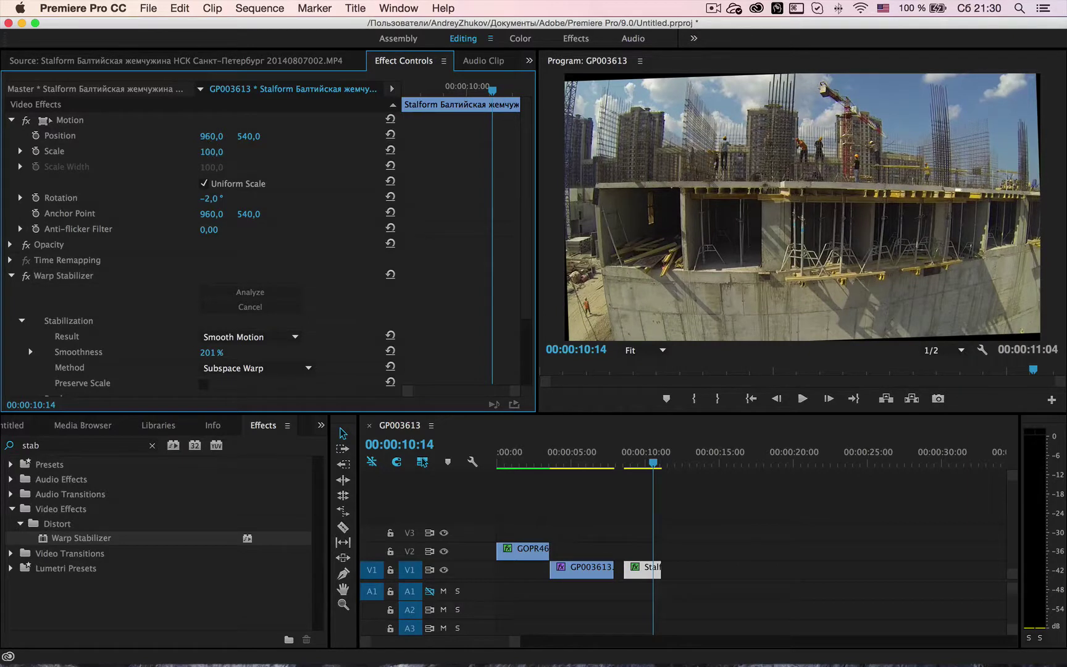
pyautogui.moveTo(211, 152); pyautogui.dragTo(216, 149)
pyautogui.press('space')
pyautogui.press('space')
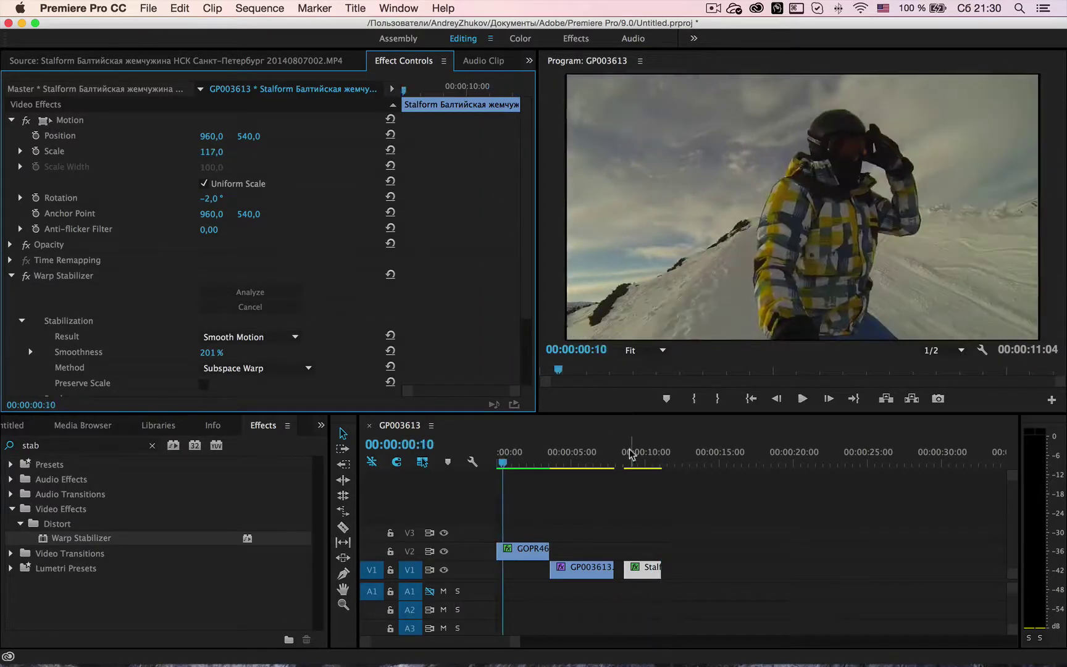
# Play back the construction clip and check its framing at the current Motion Scale
pyautogui.click(631, 455)
pyautogui.press('space')
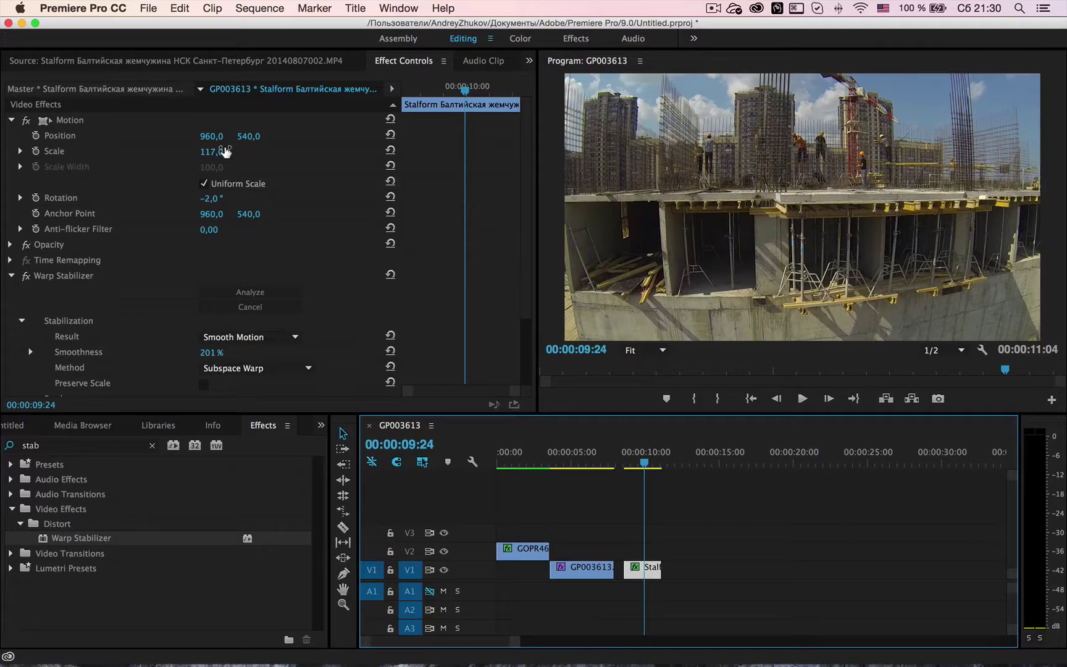
pyautogui.moveTo(226, 152); pyautogui.dragTo(210, 154)
pyautogui.click(215, 145)
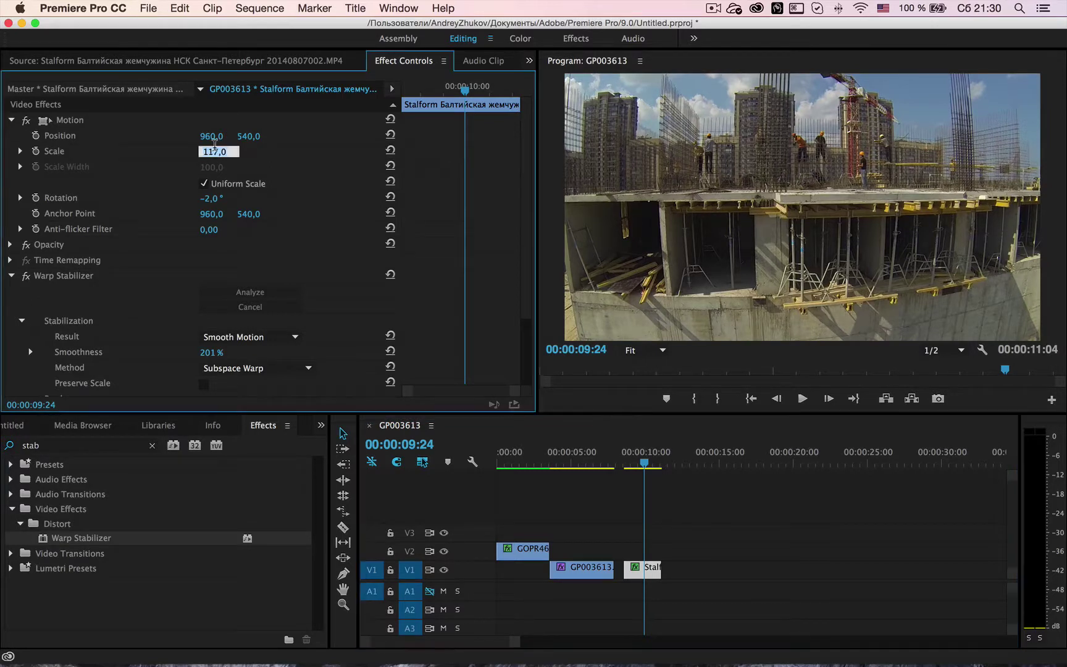
pyautogui.click(425, 172)
pyautogui.click(643, 463)
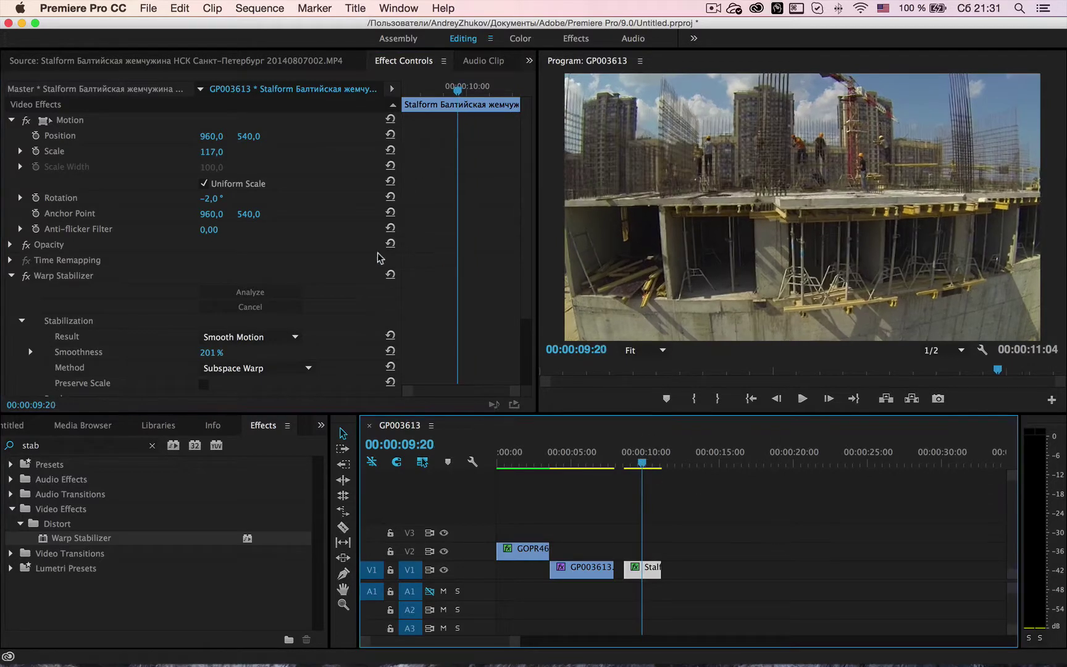
# Compare playback of the construction clip with Warp Stabilizer turned off and with the effect turned back on
pyautogui.moveTo(526, 227); pyautogui.dragTo(524, 324)
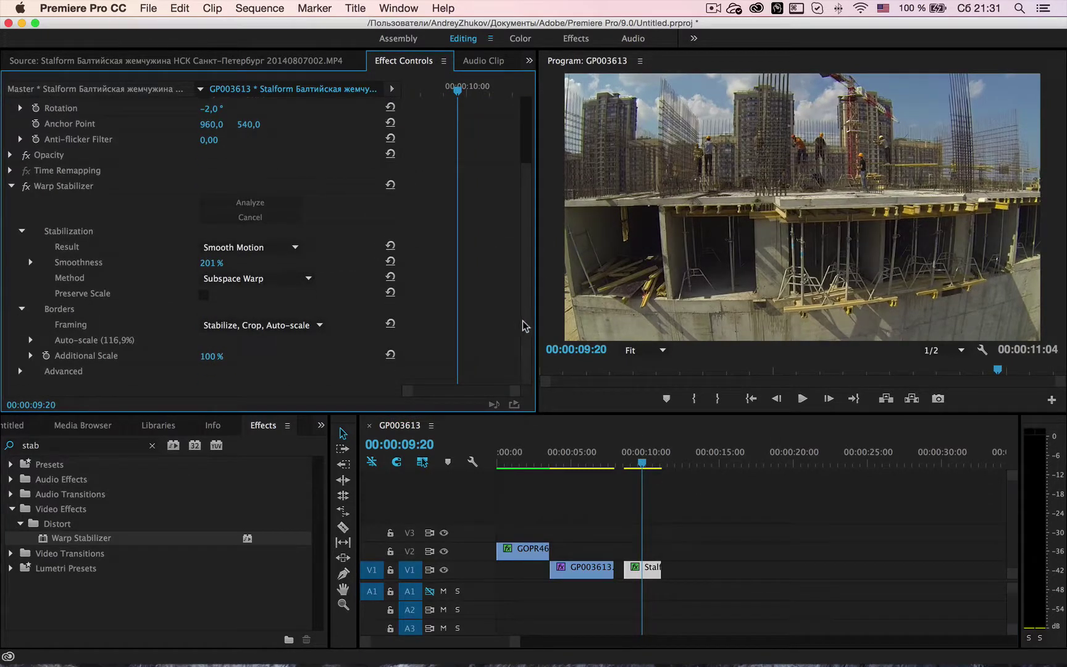
pyautogui.click(26, 186)
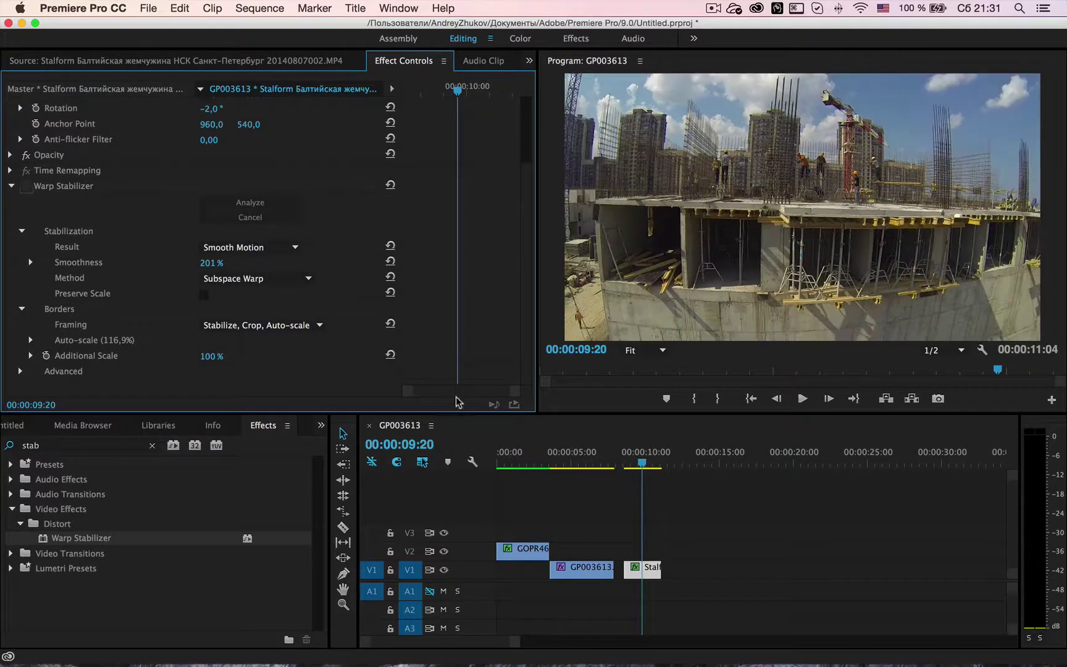
pyautogui.click(640, 464)
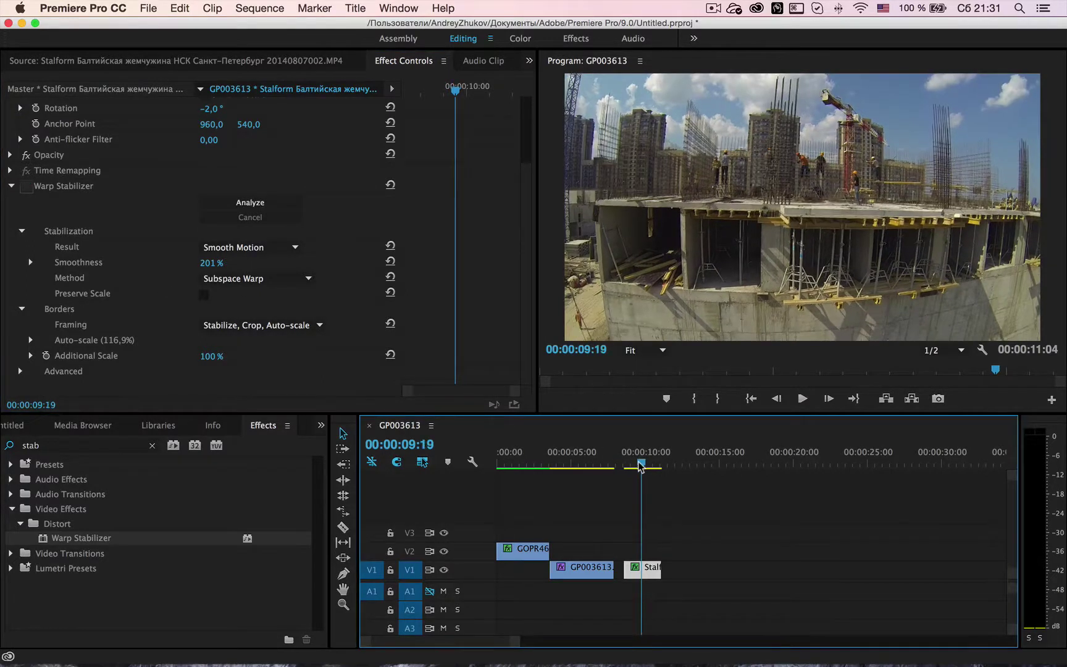
pyautogui.press('space')
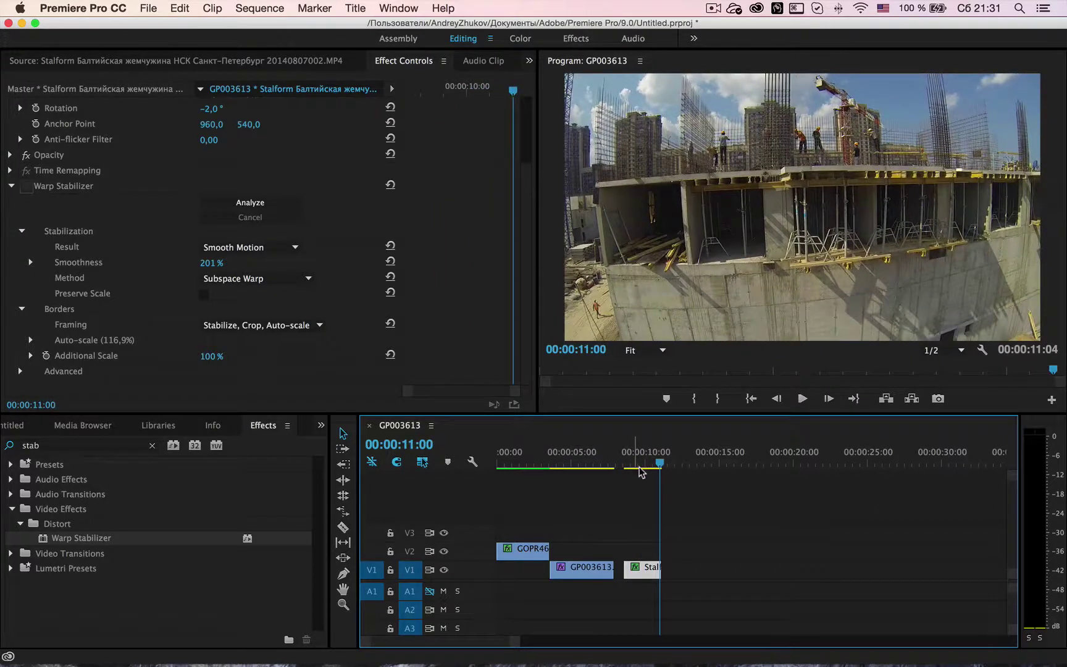
pyautogui.press('Up')
pyautogui.click(27, 186)
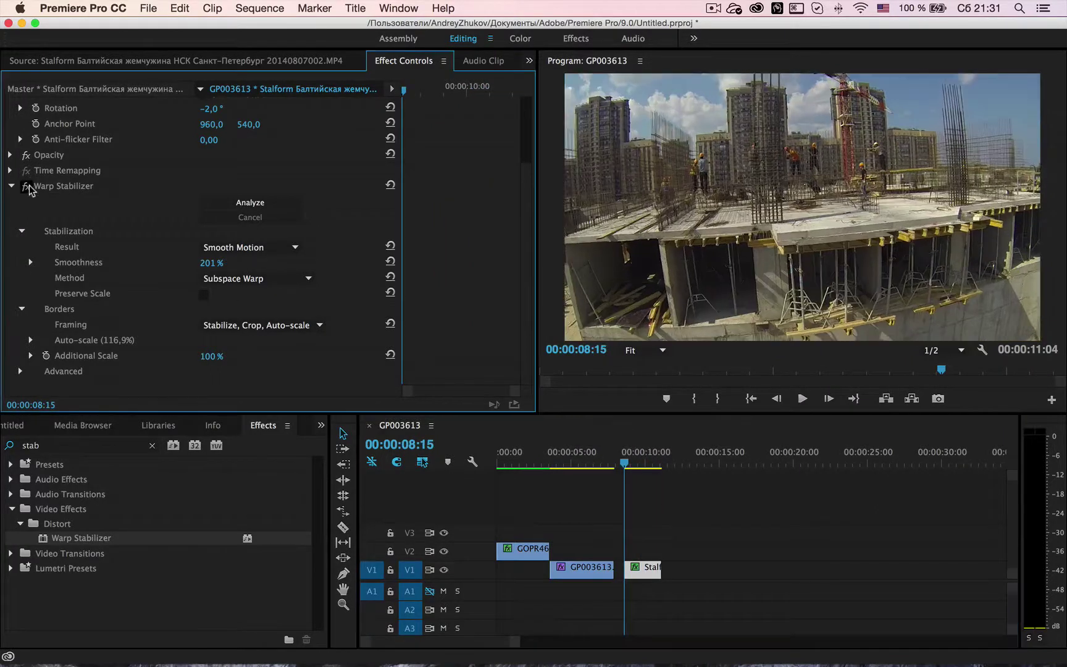
pyautogui.press('space')
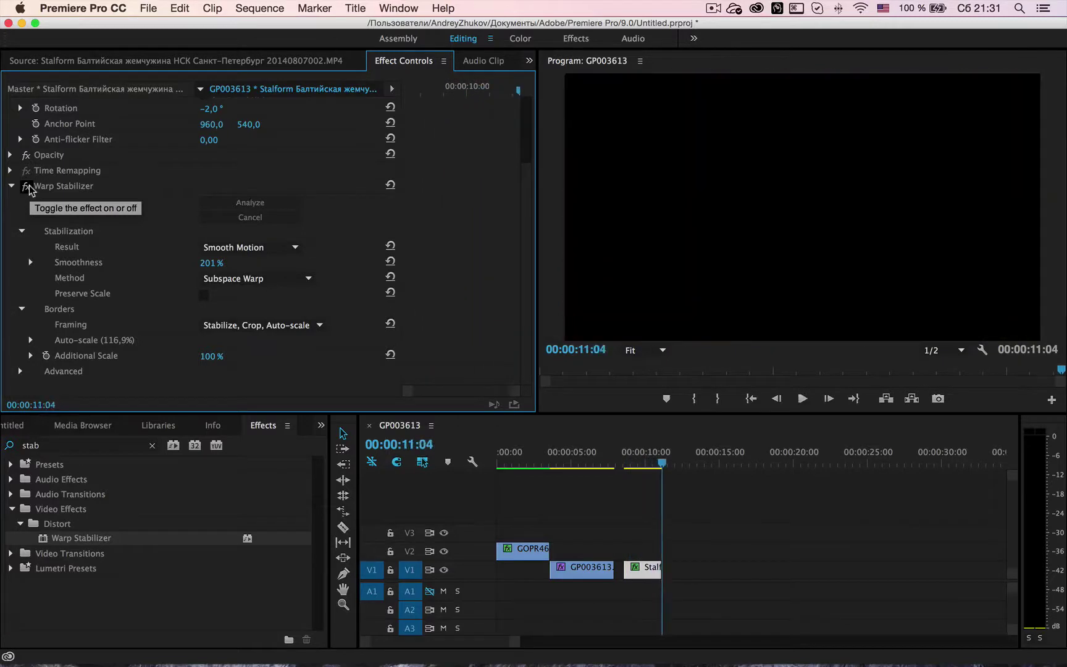
# Delete all imported clips and the GP003613 sequence from the Untitled project so that it is empty
pyautogui.click(581, 460)
pyautogui.moveTo(581, 457); pyautogui.dragTo(518, 456)
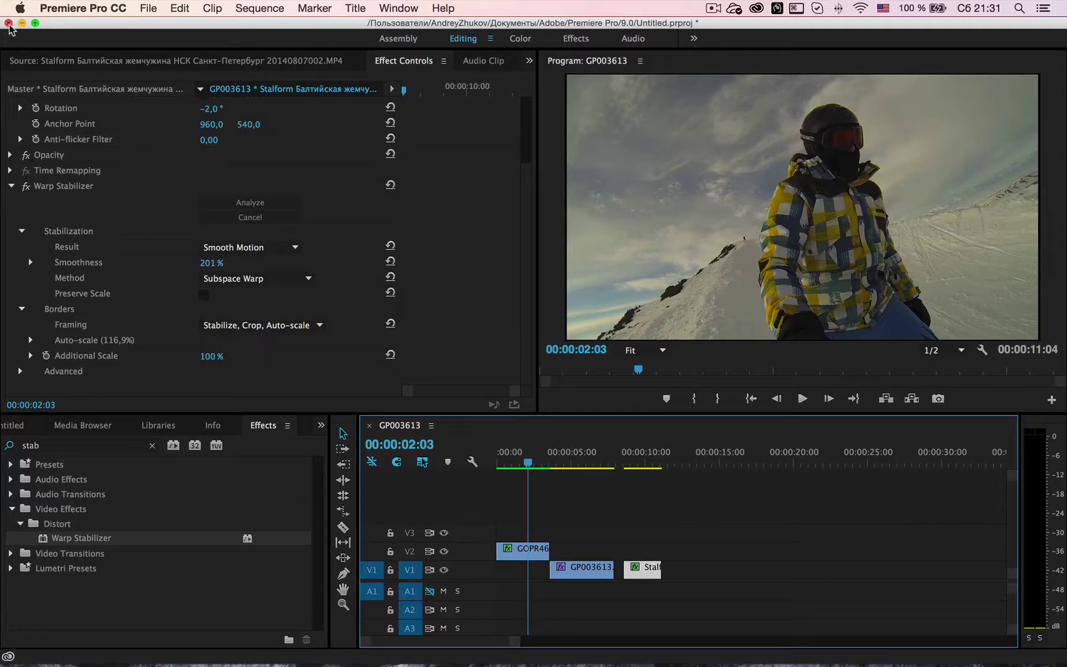
pyautogui.click(98, 428)
pyautogui.click(10, 426)
pyautogui.moveTo(246, 618); pyautogui.dragTo(3, 476)
pyautogui.press('Delete')
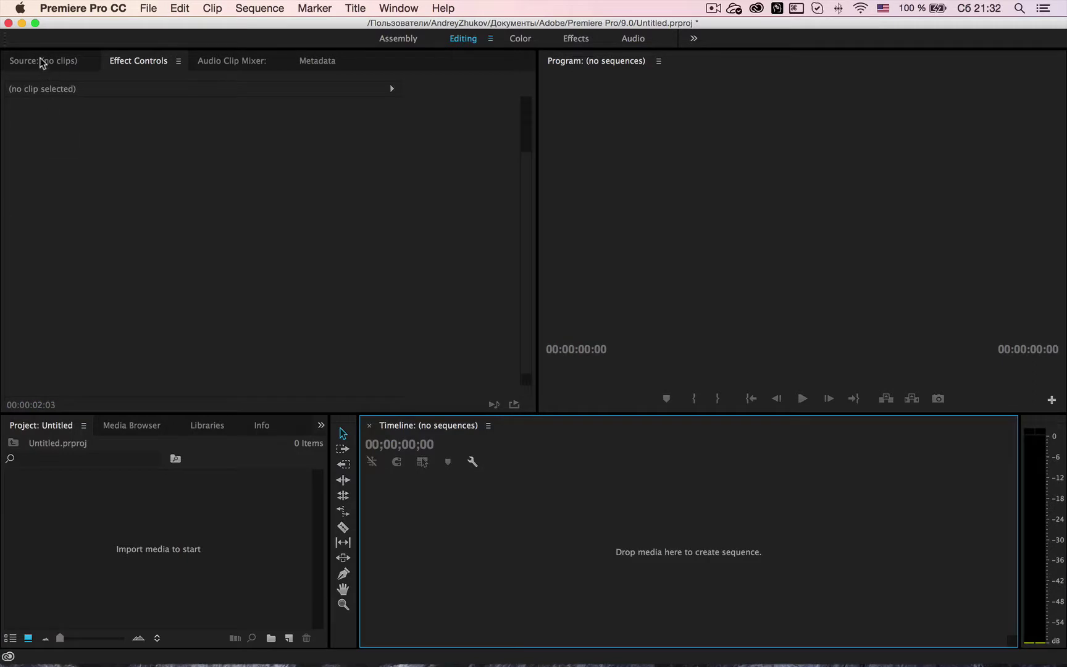
# Switch to Finder, collapse the GoPro 2 folder and expand ЛАЭС > Проходы > Проход основной > Результат
pyautogui.click(22, 23)
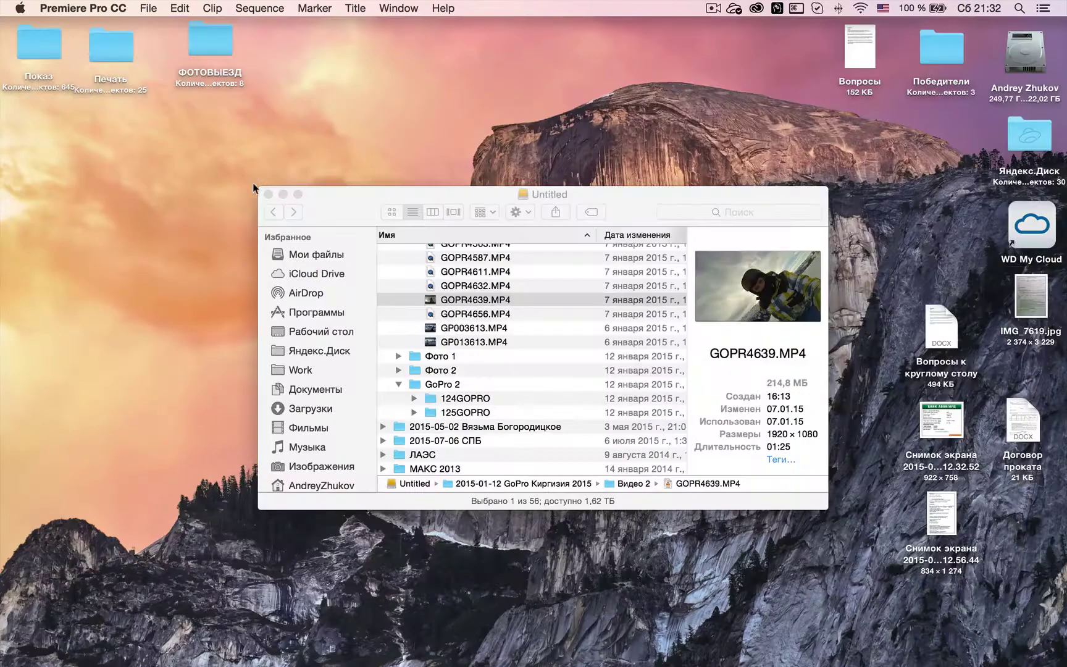
pyautogui.click(398, 386)
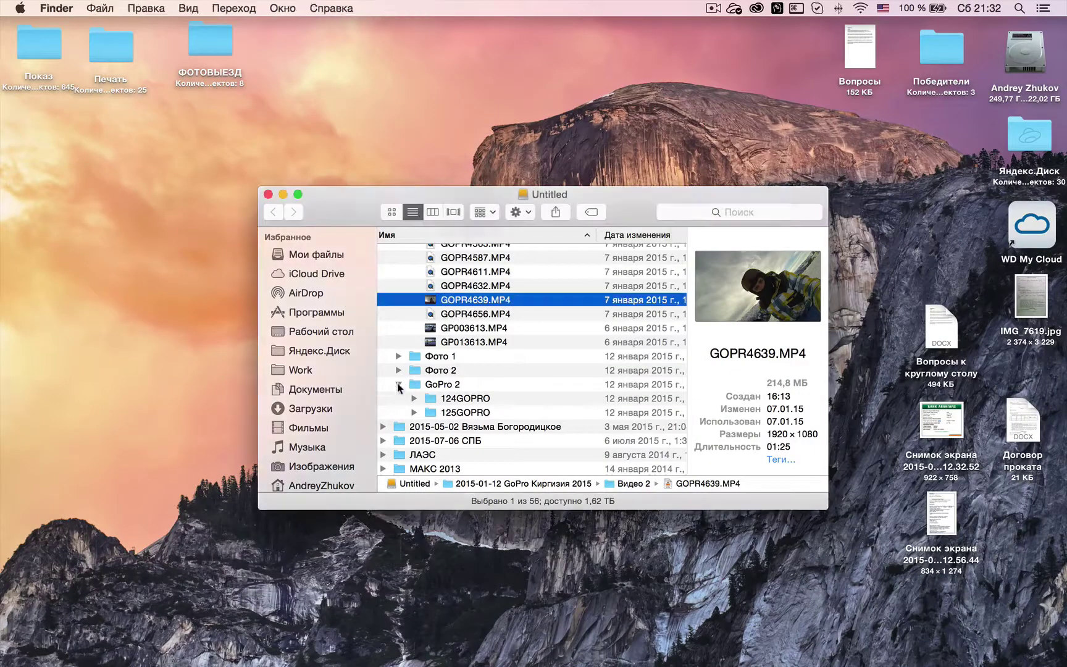
pyautogui.click(398, 385)
pyautogui.scroll(-2, 399, 387)
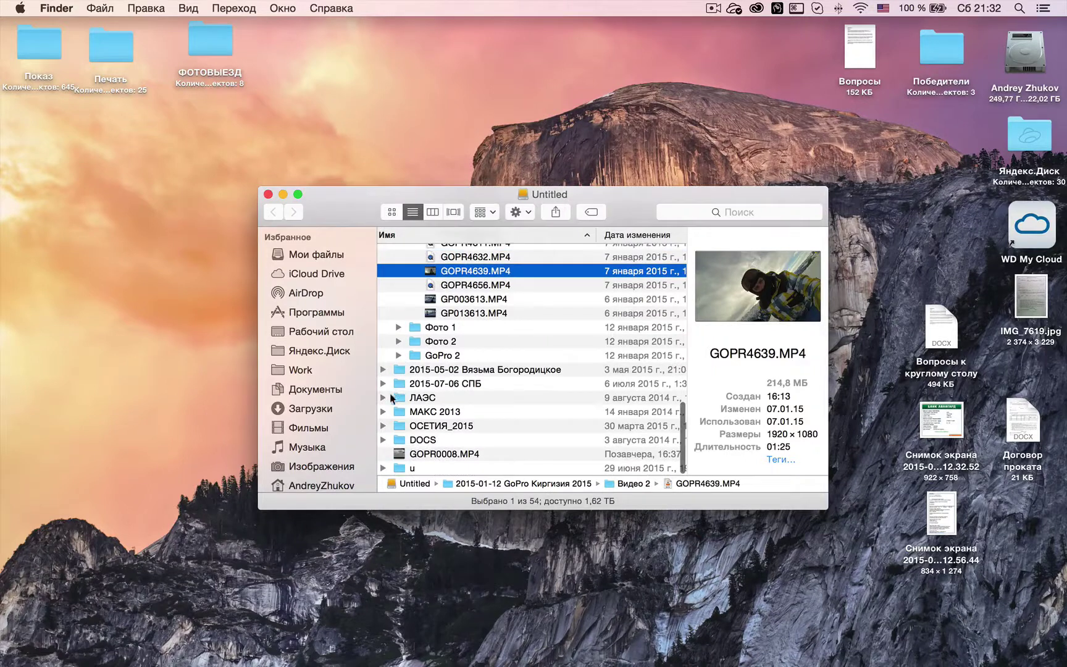
pyautogui.click(383, 398)
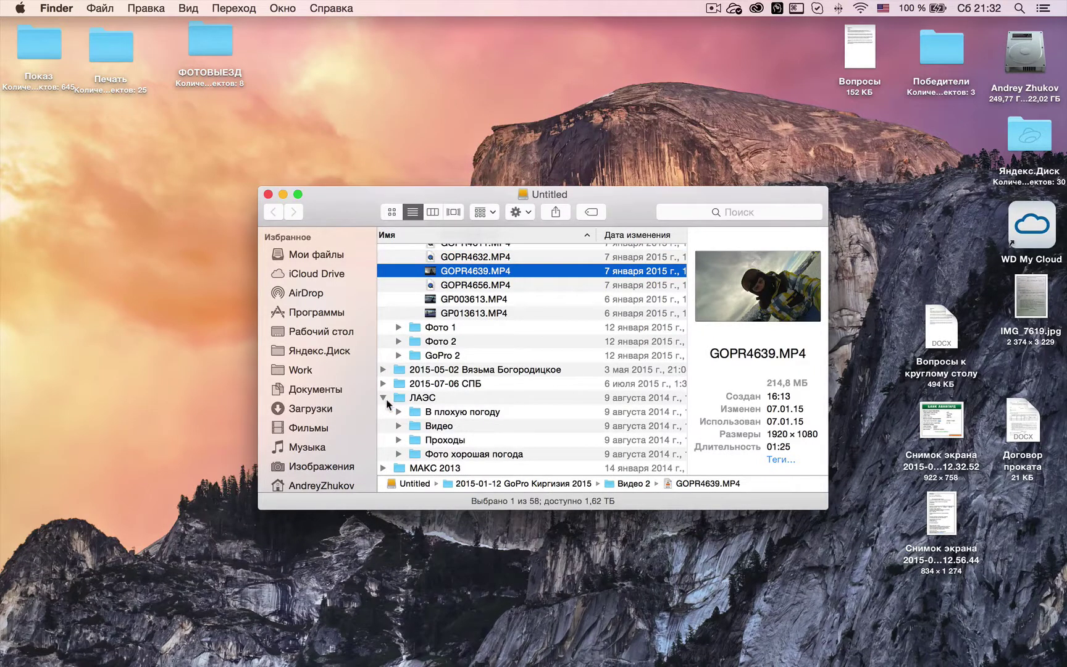
pyautogui.click(398, 440)
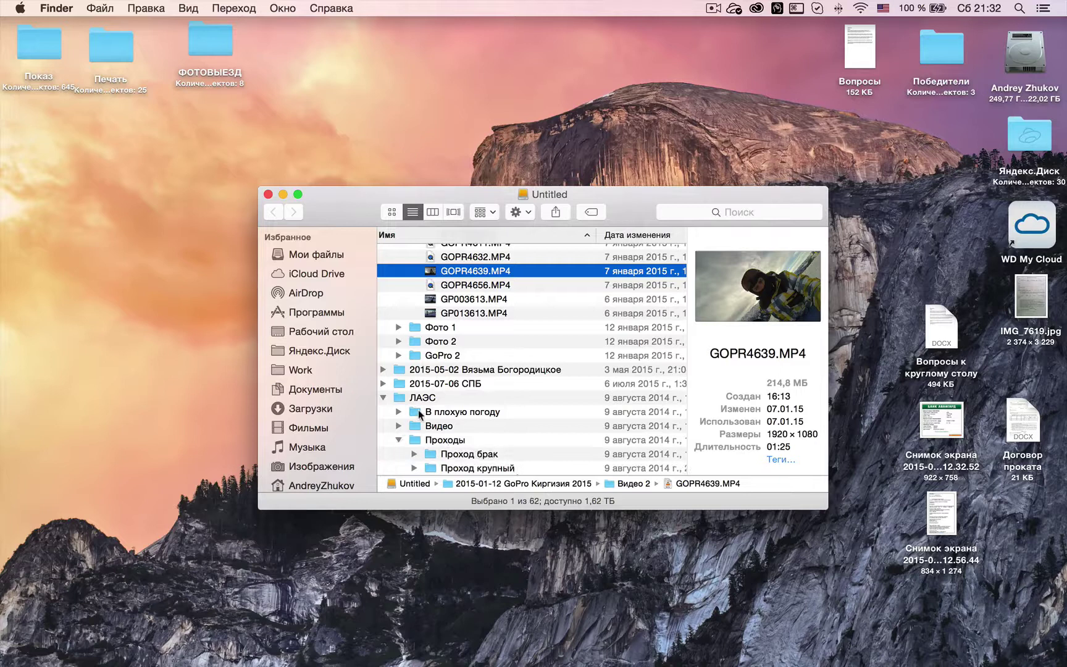
pyautogui.scroll(-3, 419, 414)
pyautogui.scroll(-2, 420, 413)
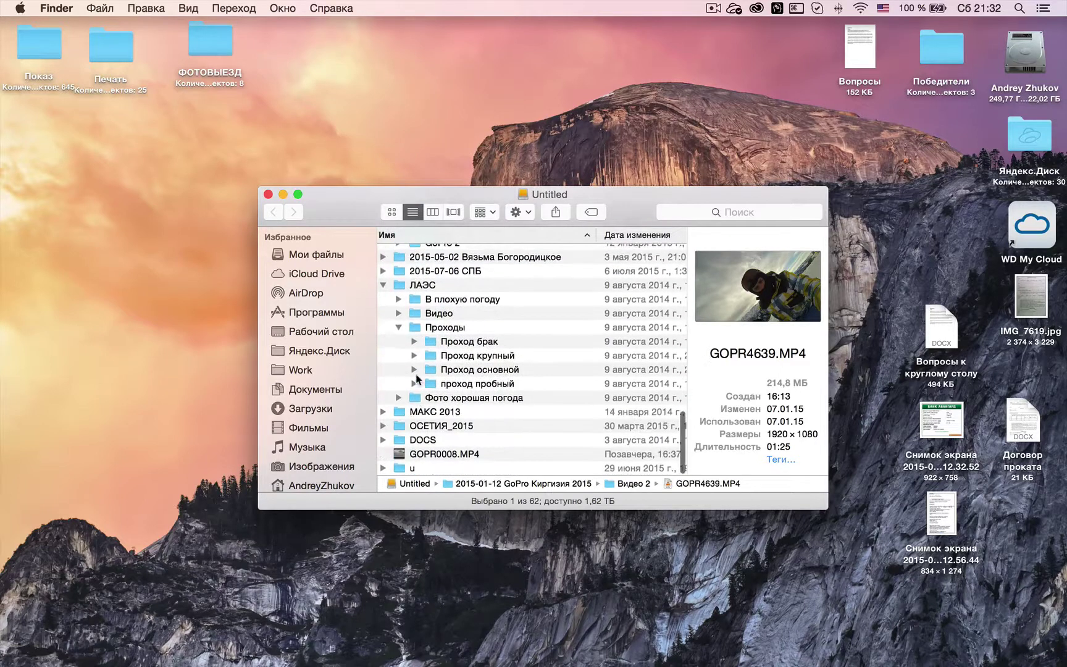
pyautogui.click(414, 369)
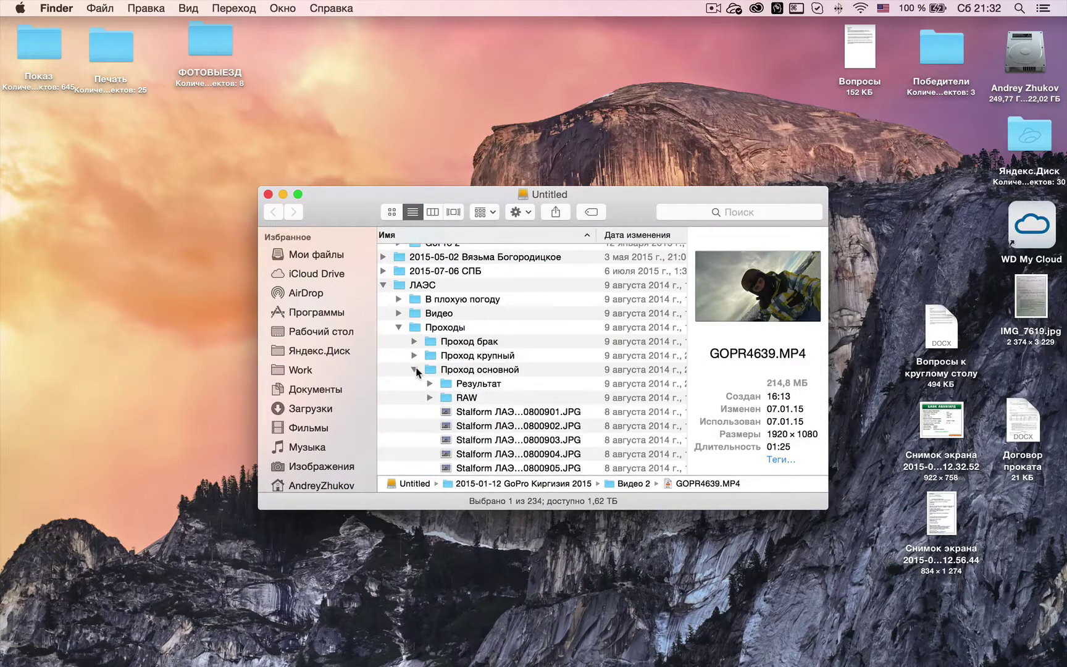
pyautogui.click(430, 383)
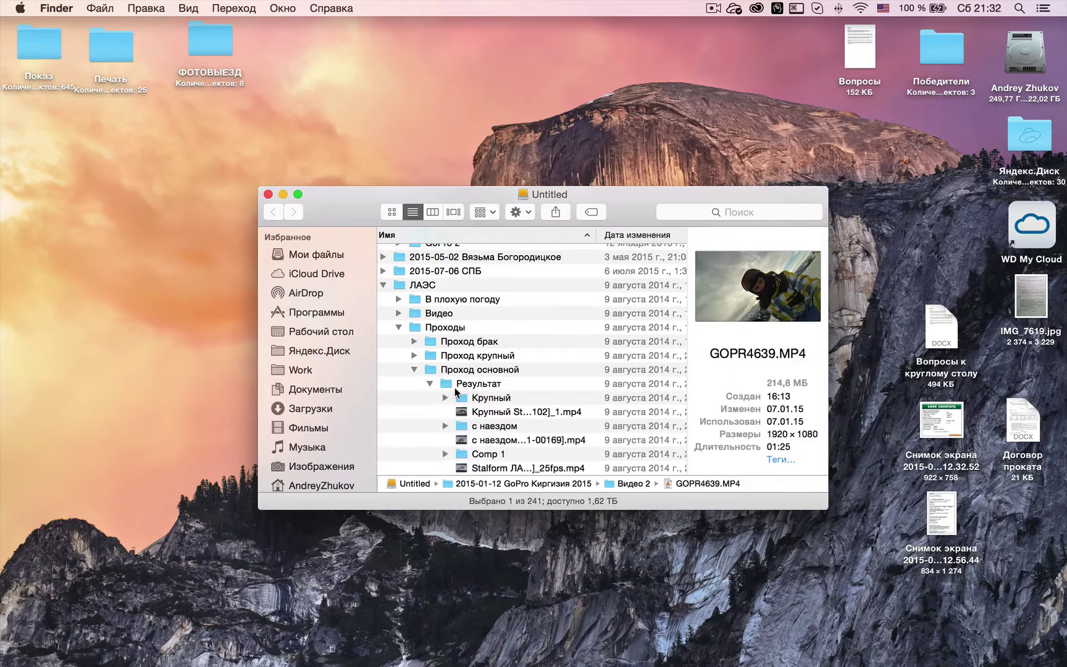
pyautogui.scroll(-3, 455, 388)
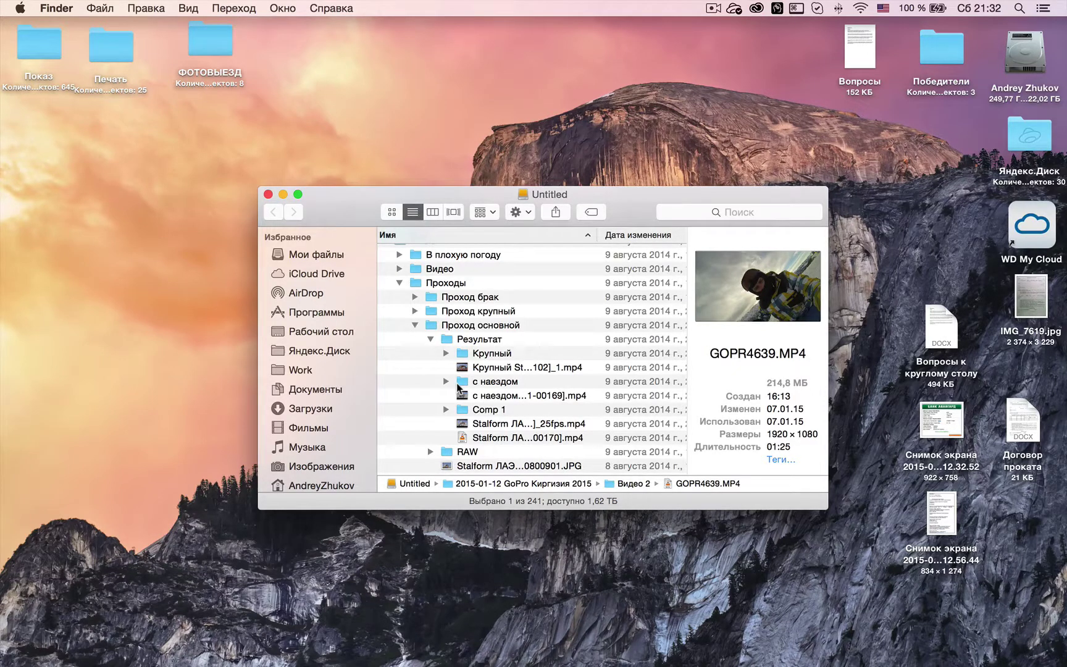
# Preview the first JPG frames in the "с наездом" folder and collapse the folder
pyautogui.click(457, 382)
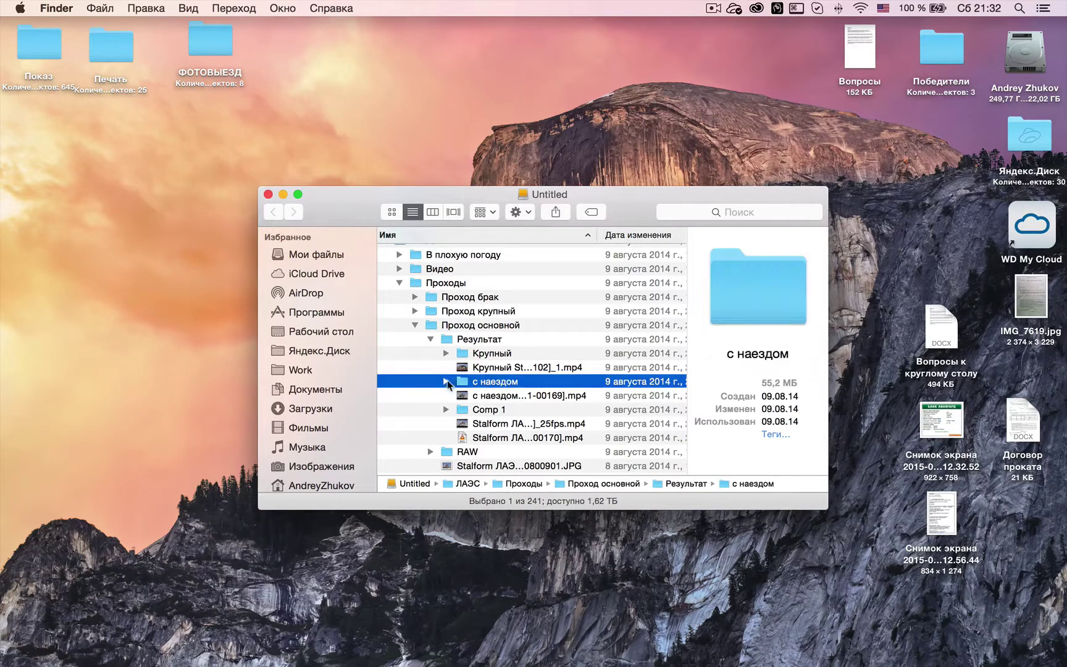
pyautogui.click(447, 381)
pyautogui.click(481, 396)
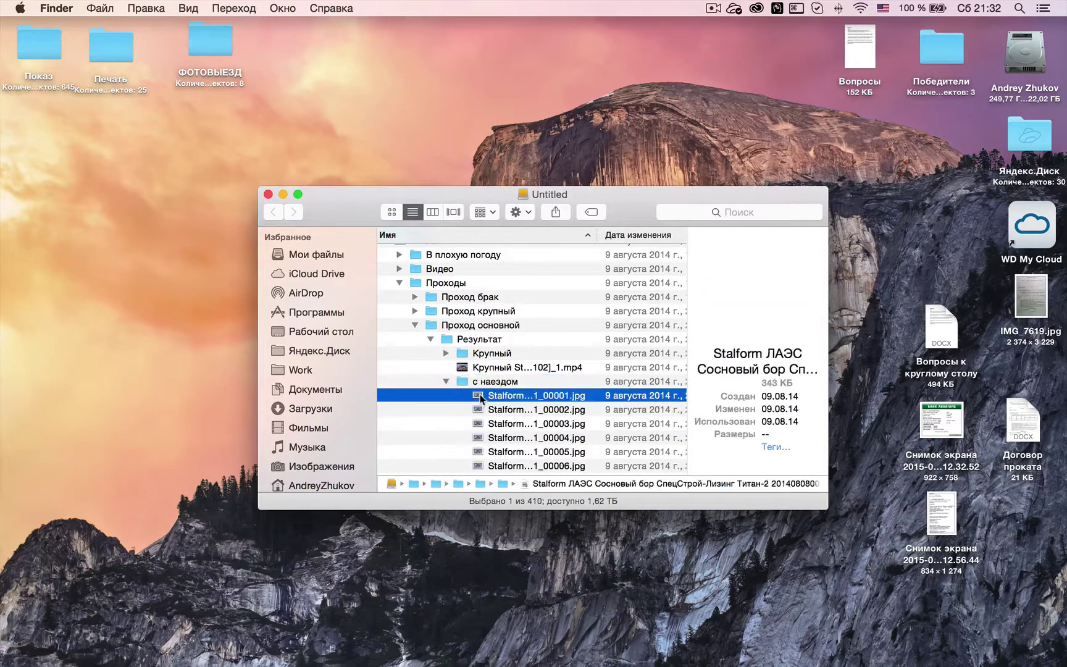
pyautogui.press('Down')
pyautogui.press('Down')
pyautogui.press('Down')
pyautogui.press('Up')
pyautogui.press('Up')
pyautogui.press('Up')
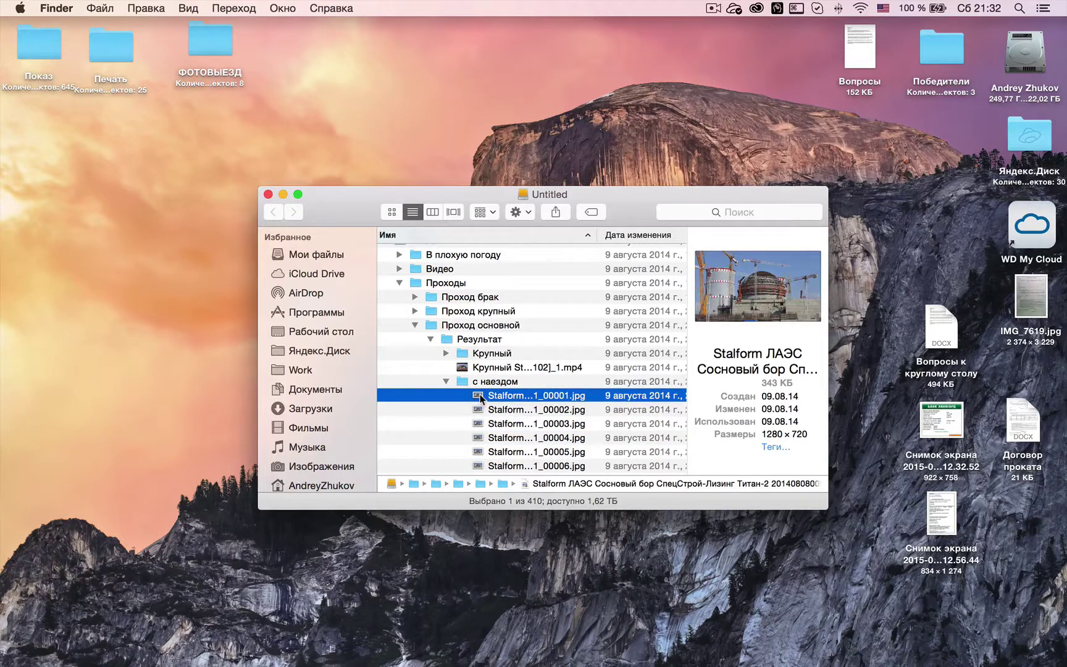
pyautogui.press('Up')
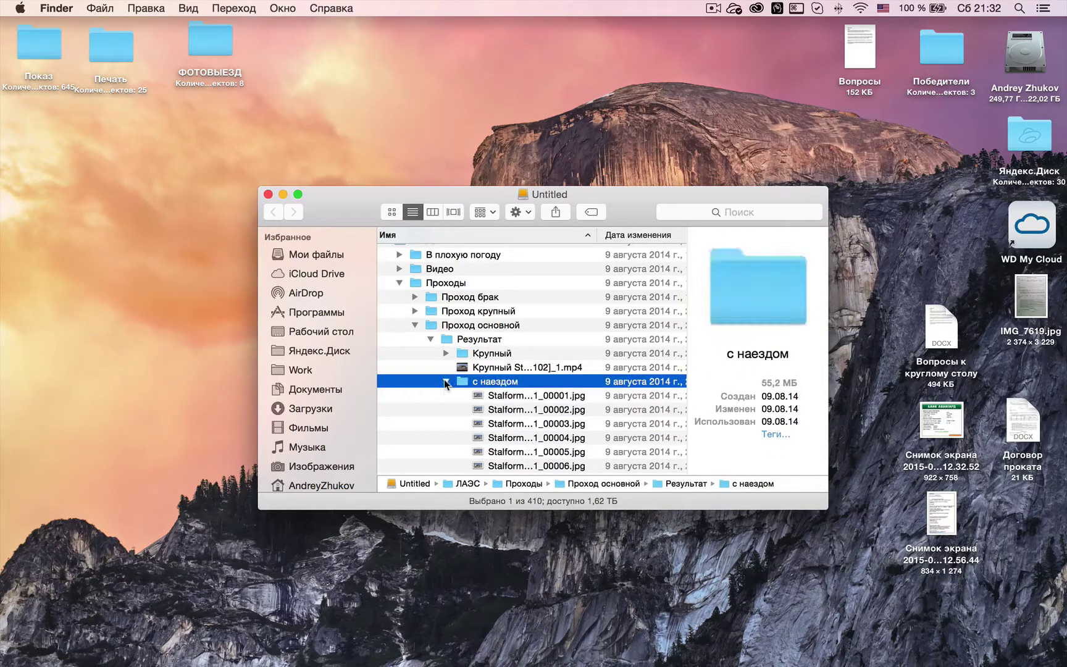
pyautogui.click(447, 381)
# Preview the numbered JPG frames in the Comp 1 folder from 00000 to 00010 and collapse the folder
pyautogui.scroll(-3, 447, 378)
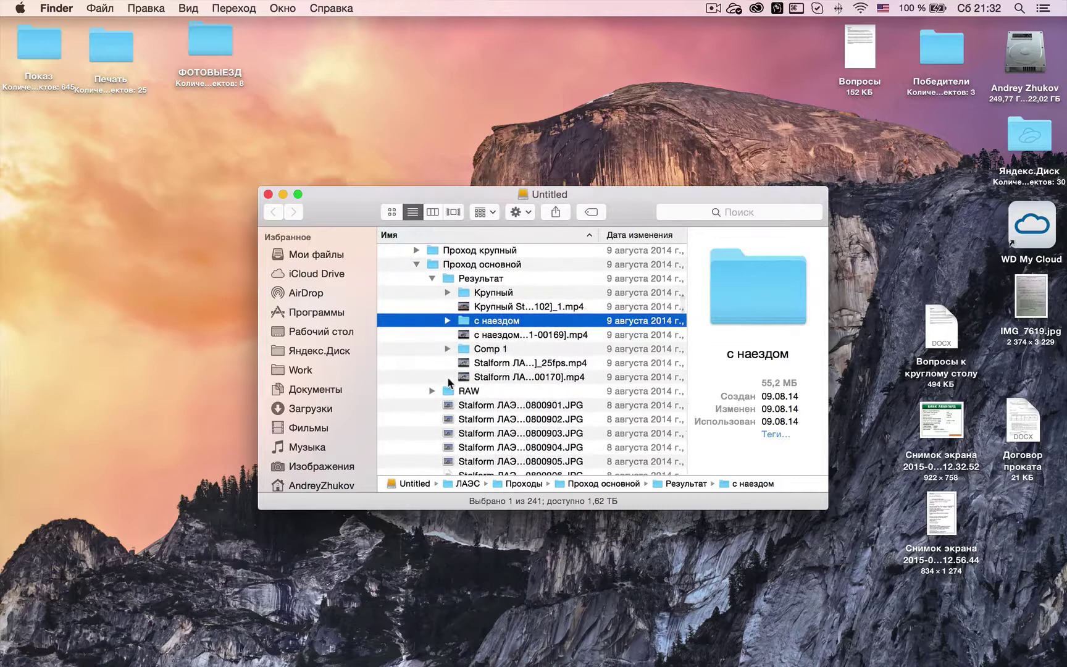
pyautogui.click(448, 349)
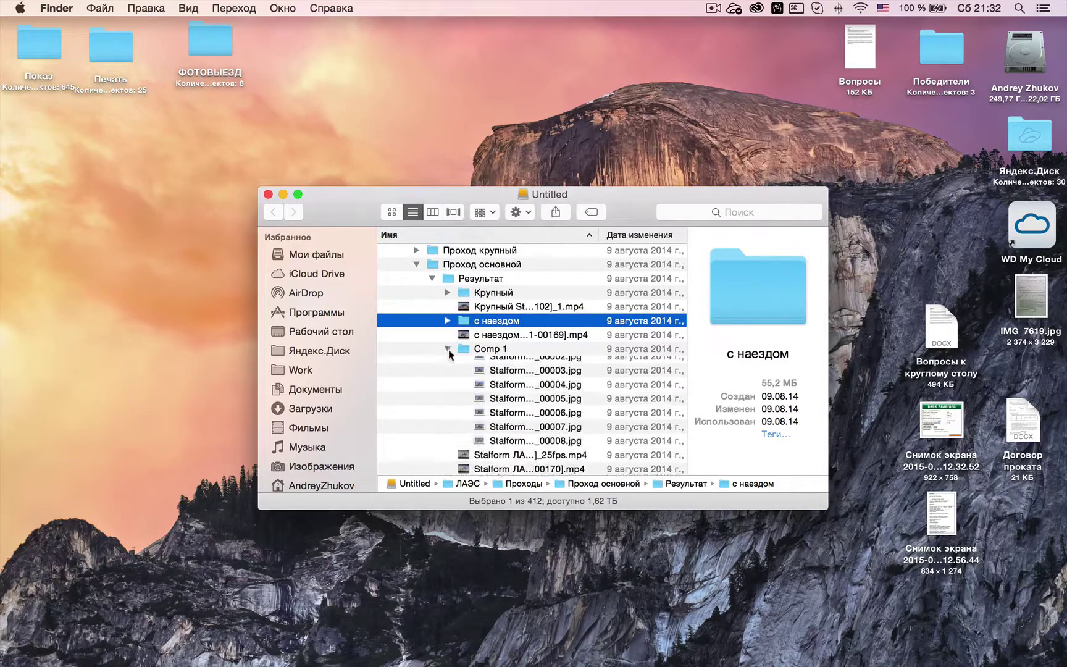
pyautogui.click(481, 364)
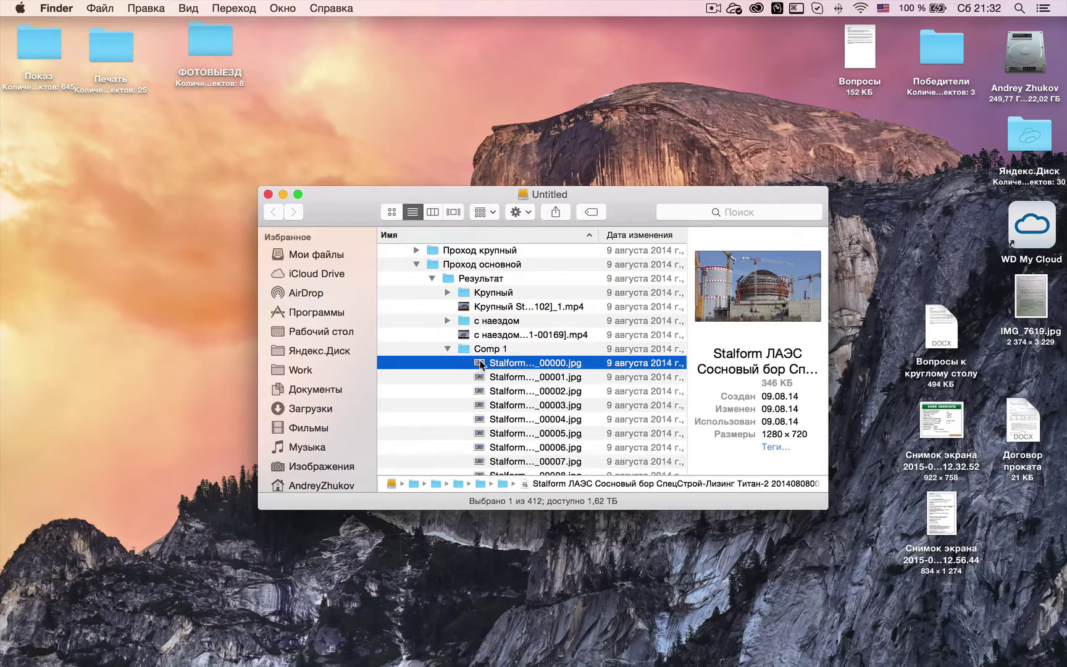
pyautogui.press('Down')
pyautogui.press('Down')
pyautogui.press('Down')
pyautogui.press('Down')
pyautogui.press('Down')
pyautogui.press('Down')
pyautogui.press('Down')
pyautogui.press('Down')
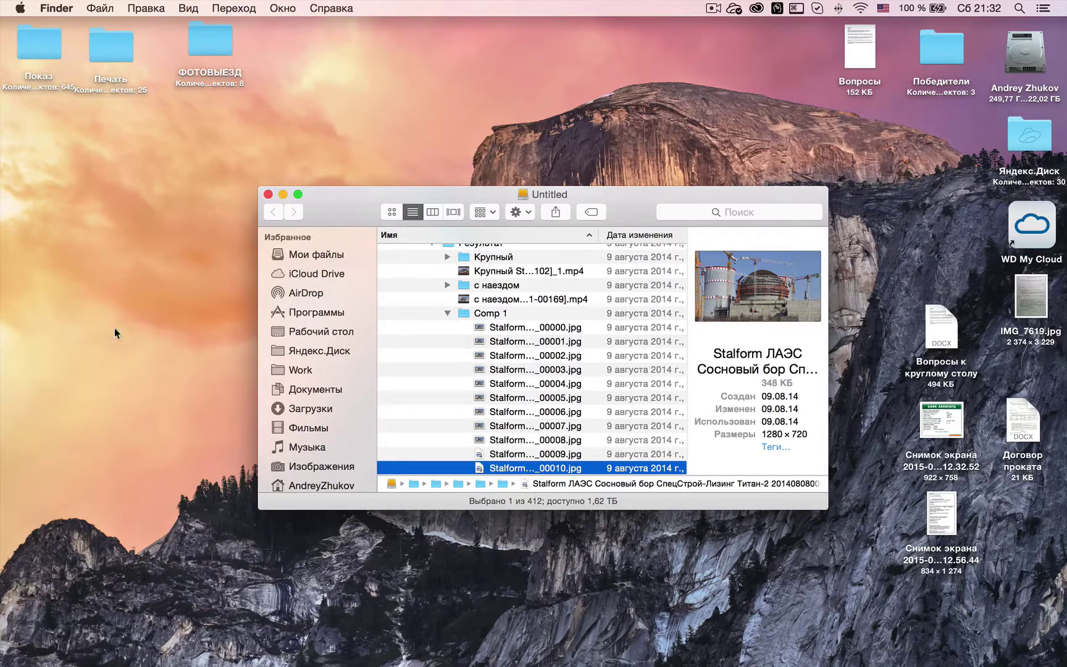
pyautogui.click(447, 313)
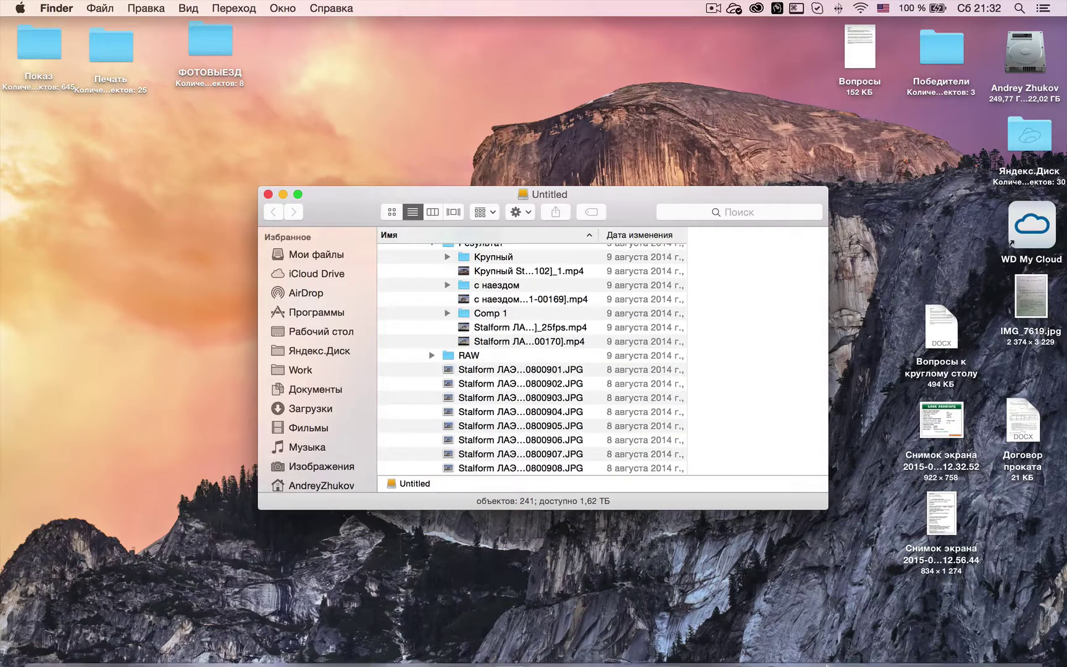
# Switch to Safari, bring up the Google+ Hangouts broadcast and toggle its screen sharing
pyautogui.moveTo(783, 658)
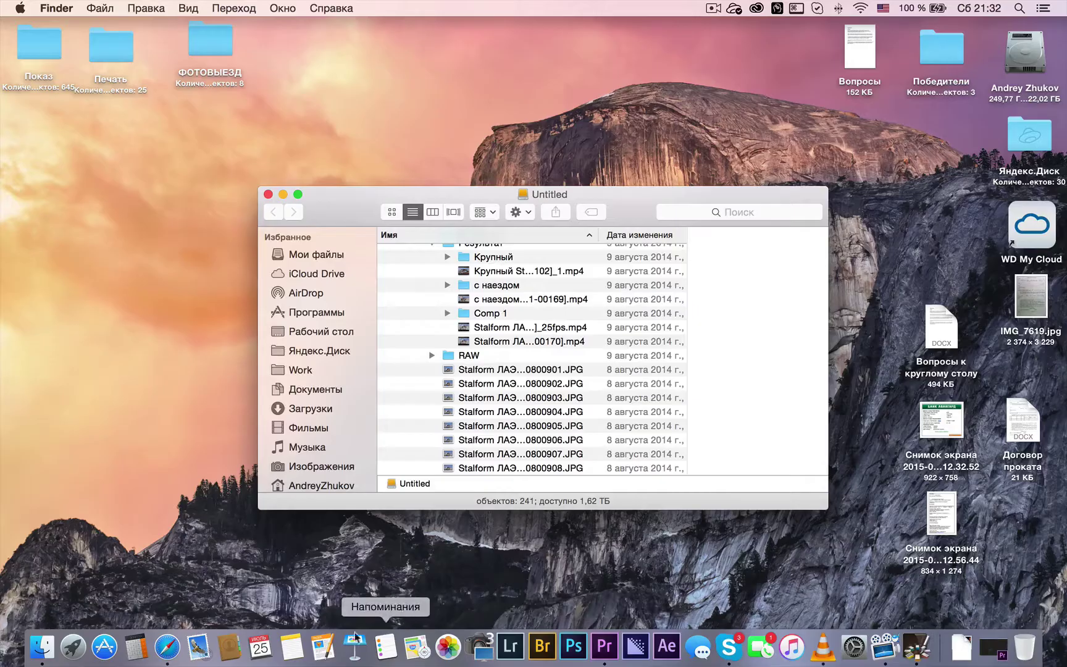
pyautogui.click(165, 646)
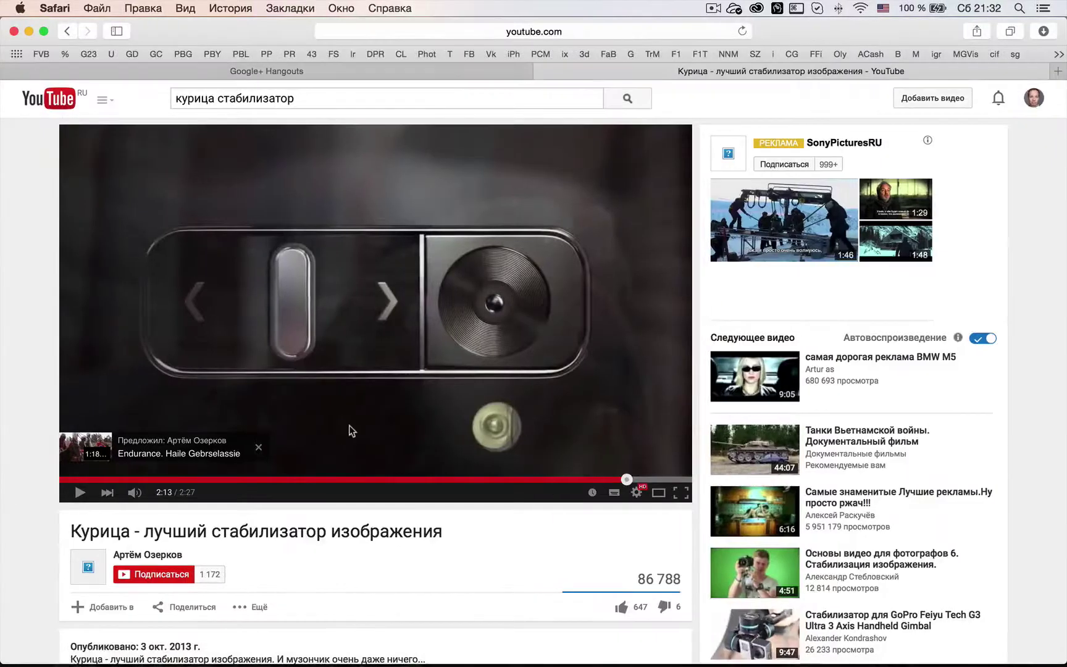
pyautogui.click(542, 72)
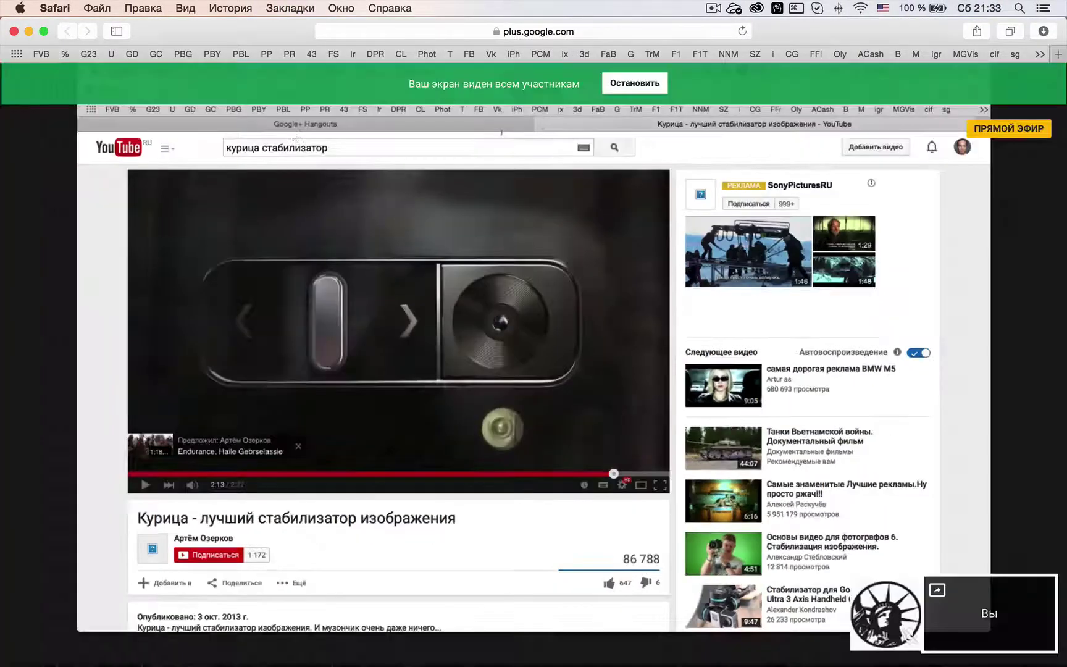
pyautogui.click(22, 173)
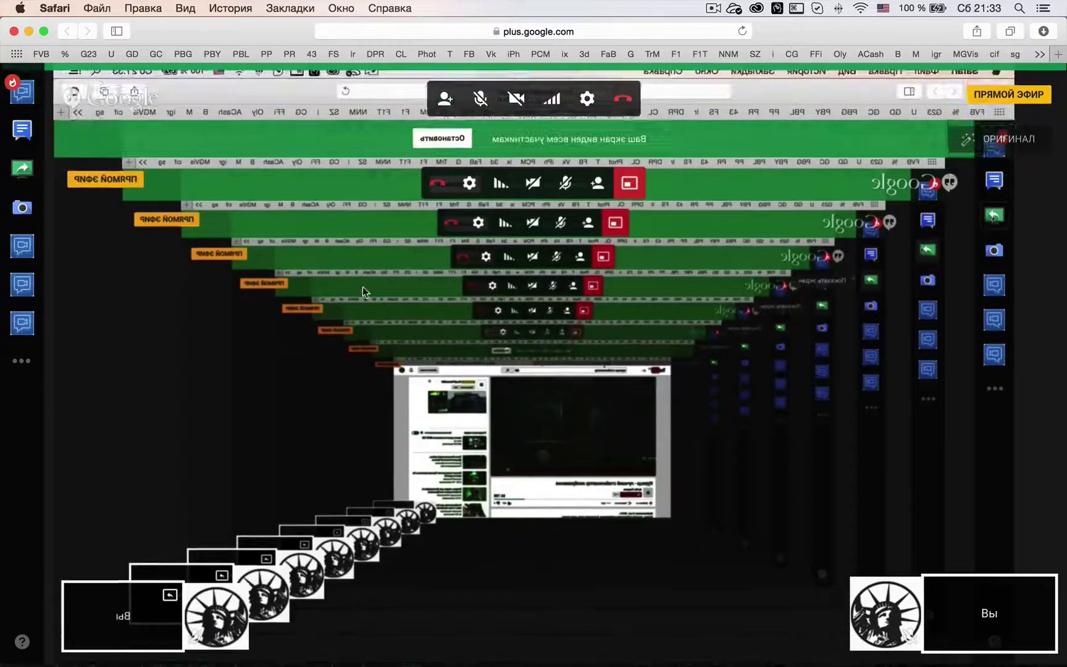
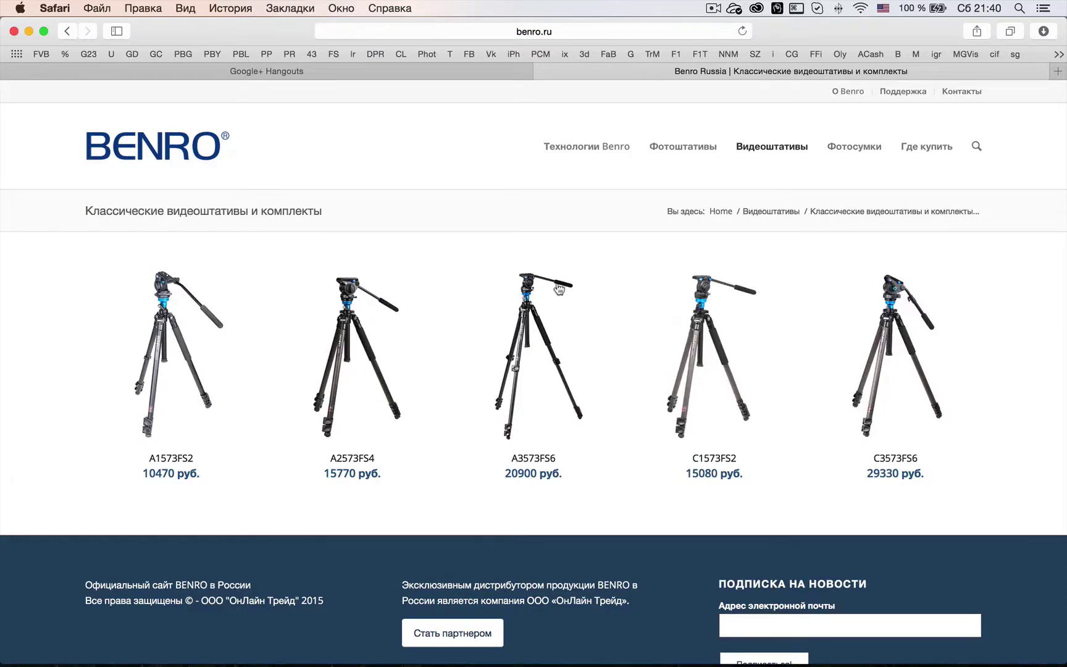
# Open the product page of the A1573FS2 video tripod on the Benro site
pyautogui.click(155, 350)
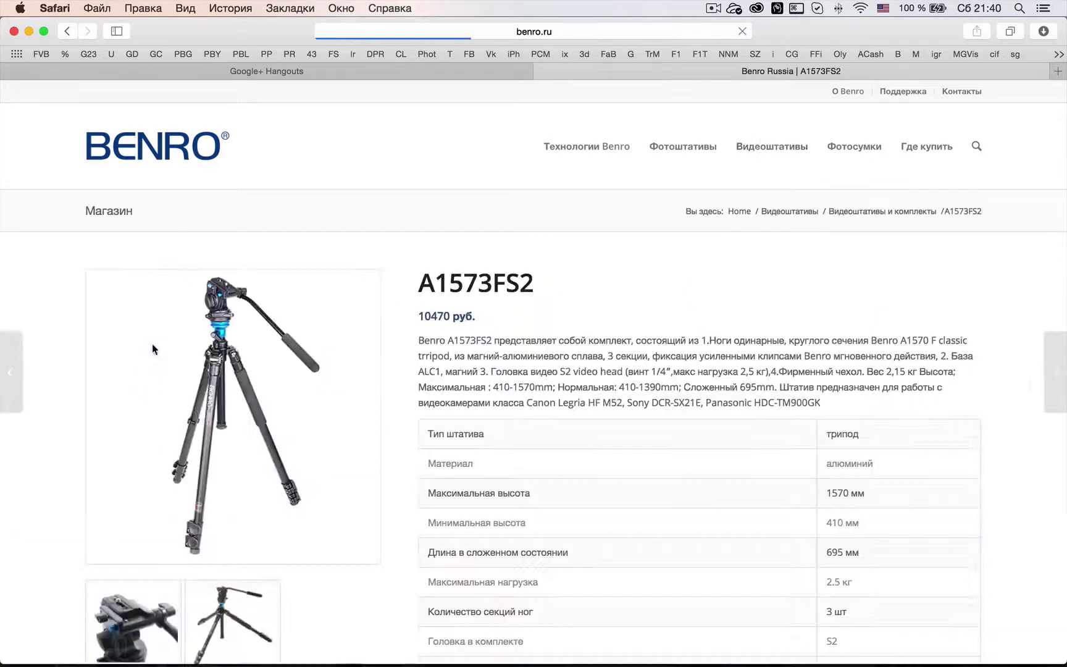
# View the enlarged close-up photo of the A1573FS2's tripod head and close it
pyautogui.scroll(-8, 174, 441)
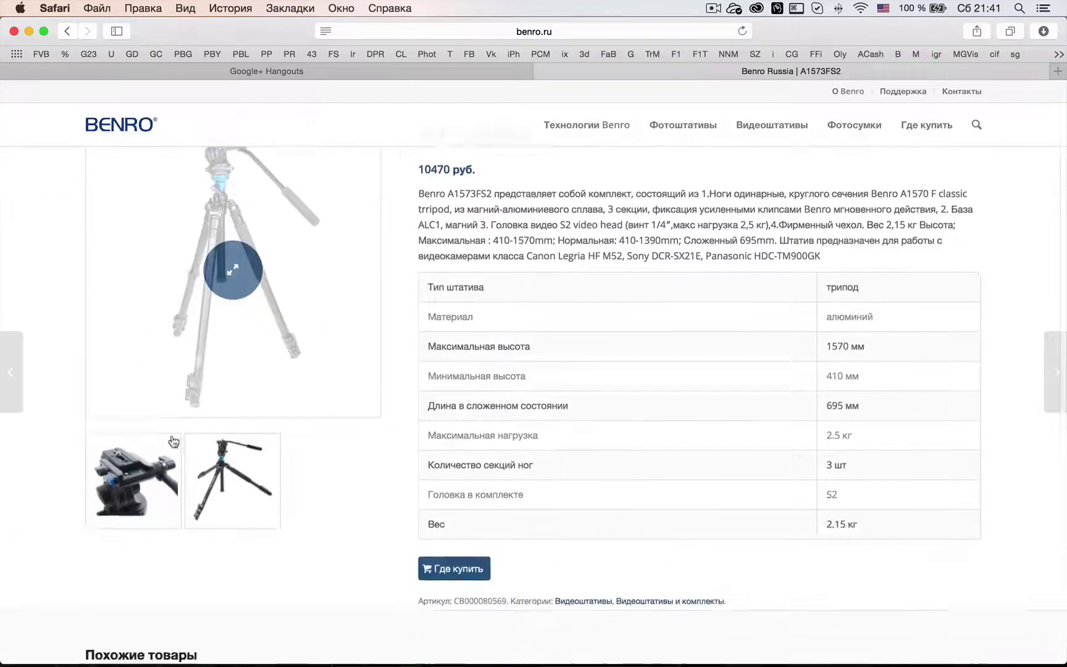
pyautogui.click(145, 358)
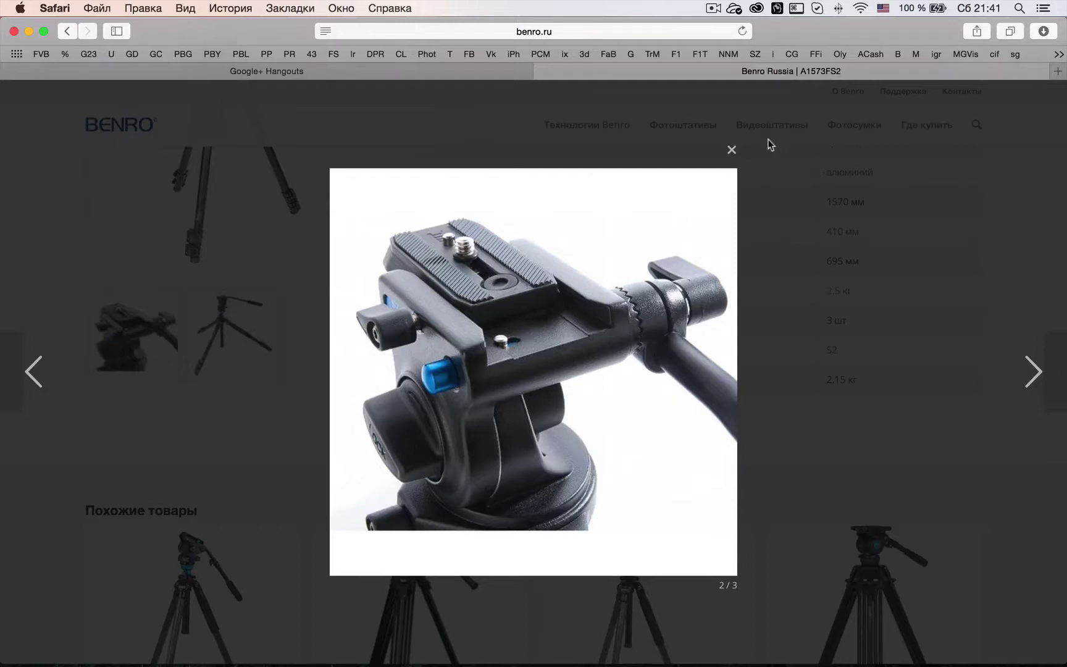
pyautogui.click(732, 150)
pyautogui.scroll(-3, 387, 256)
pyautogui.scroll(8, 387, 256)
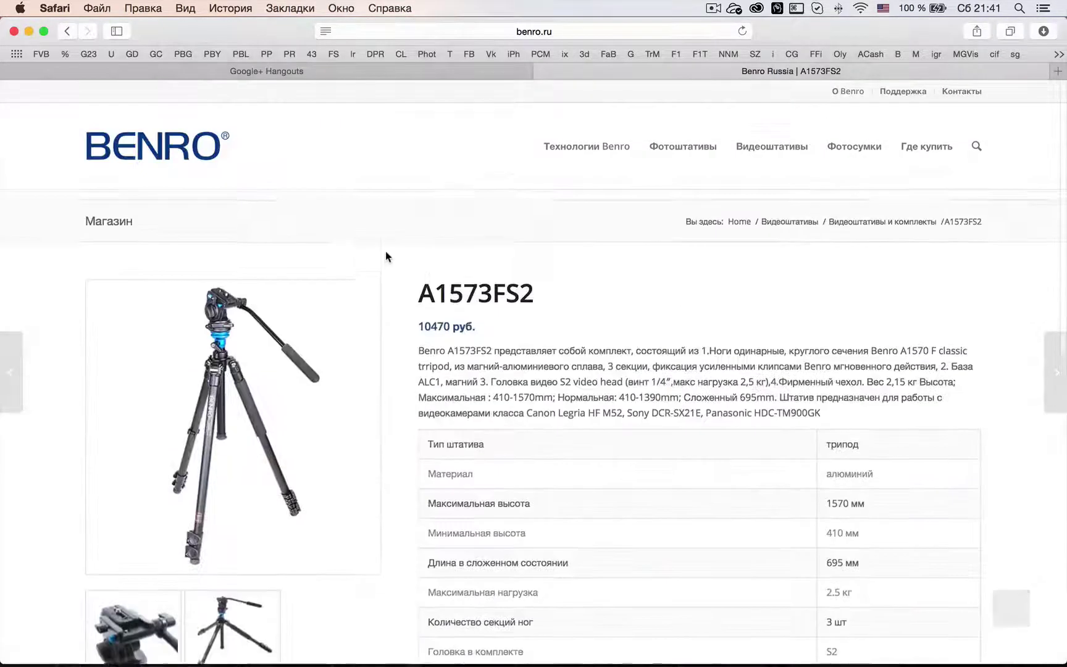
# Check the A1573FS2's specifications, viewing the head close-up again and the full tripod photo enlarged
pyautogui.scroll(-5, 387, 255)
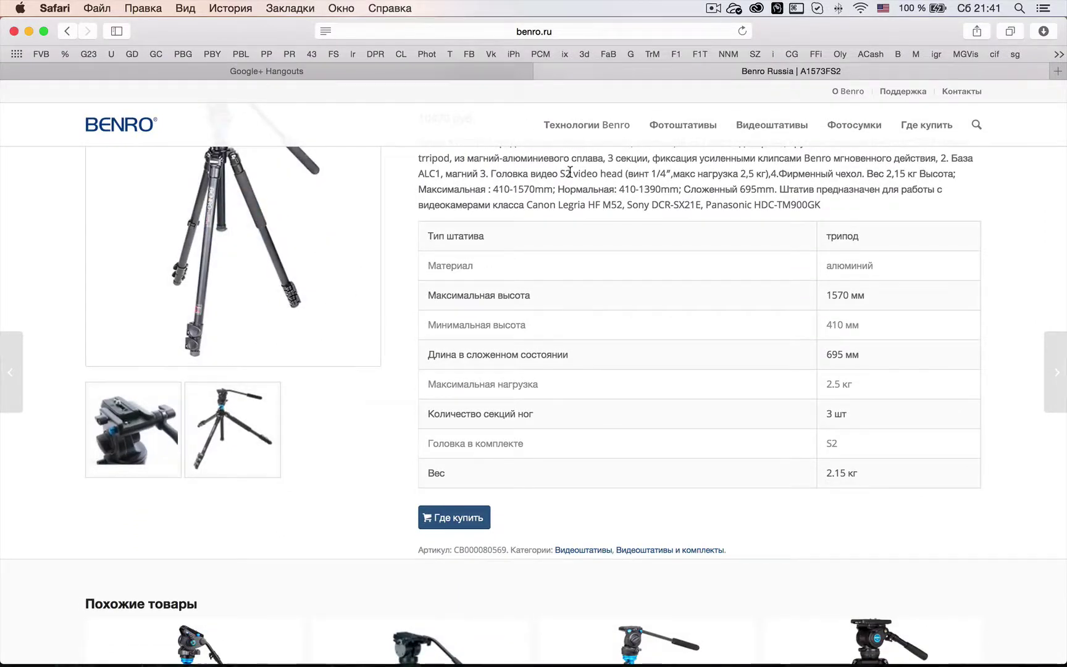
pyautogui.scroll(2, 204, 401)
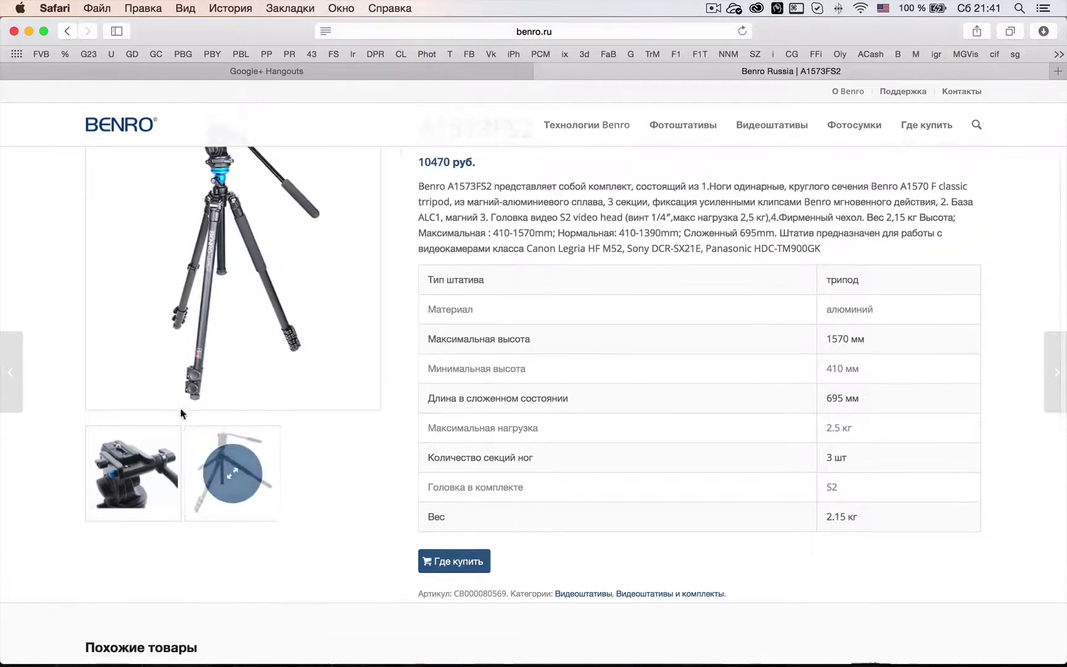
pyautogui.click(163, 446)
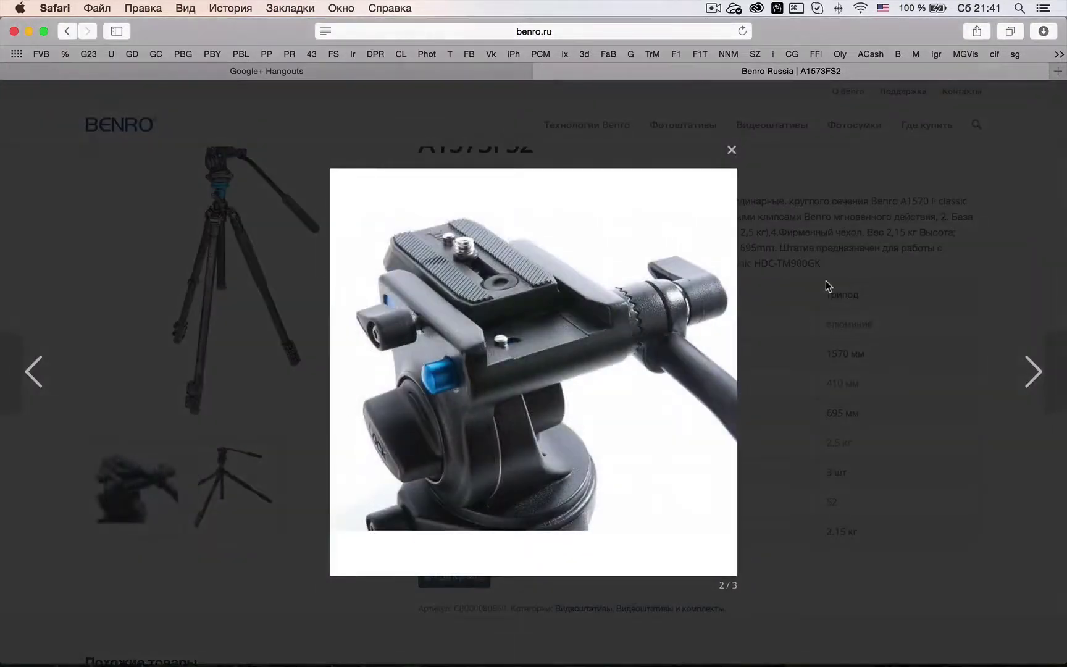
pyautogui.click(826, 286)
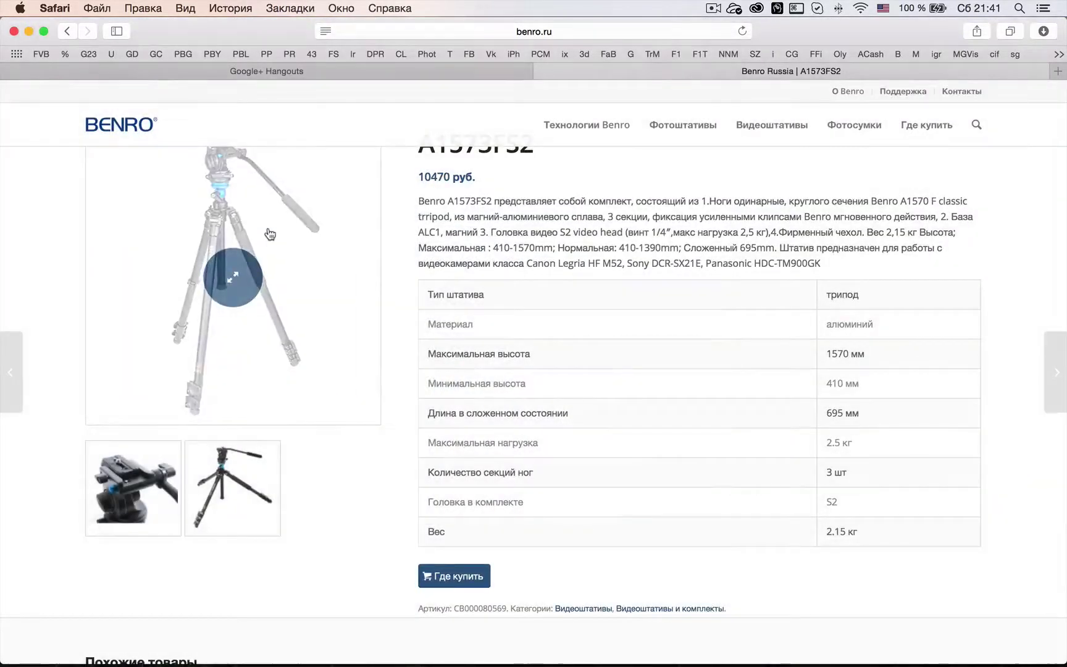
pyautogui.click(230, 282)
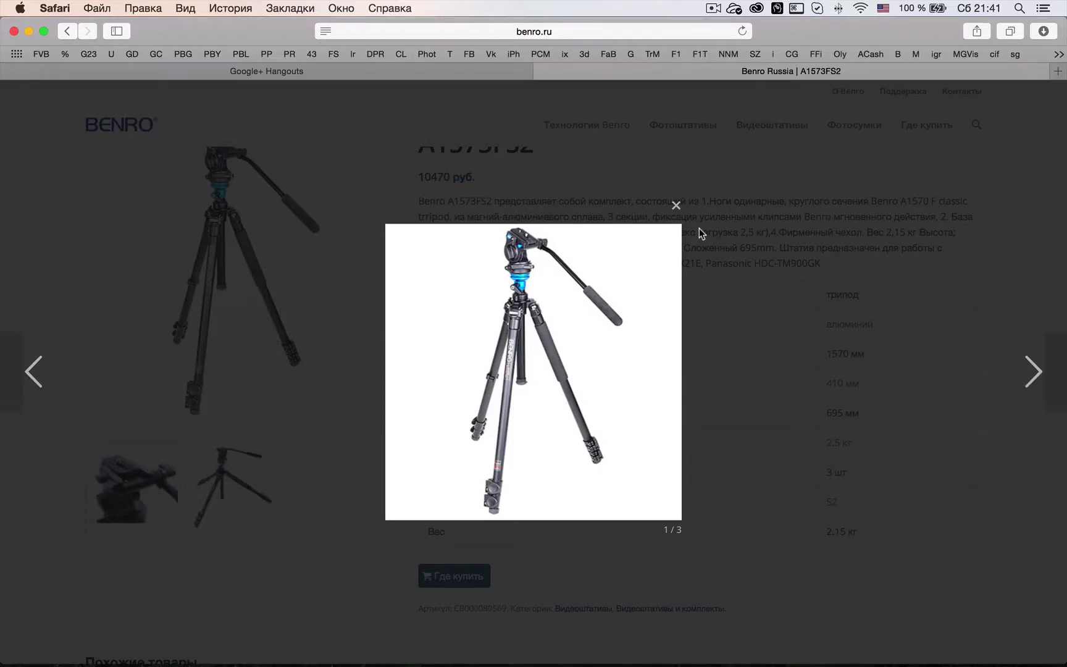
pyautogui.click(676, 205)
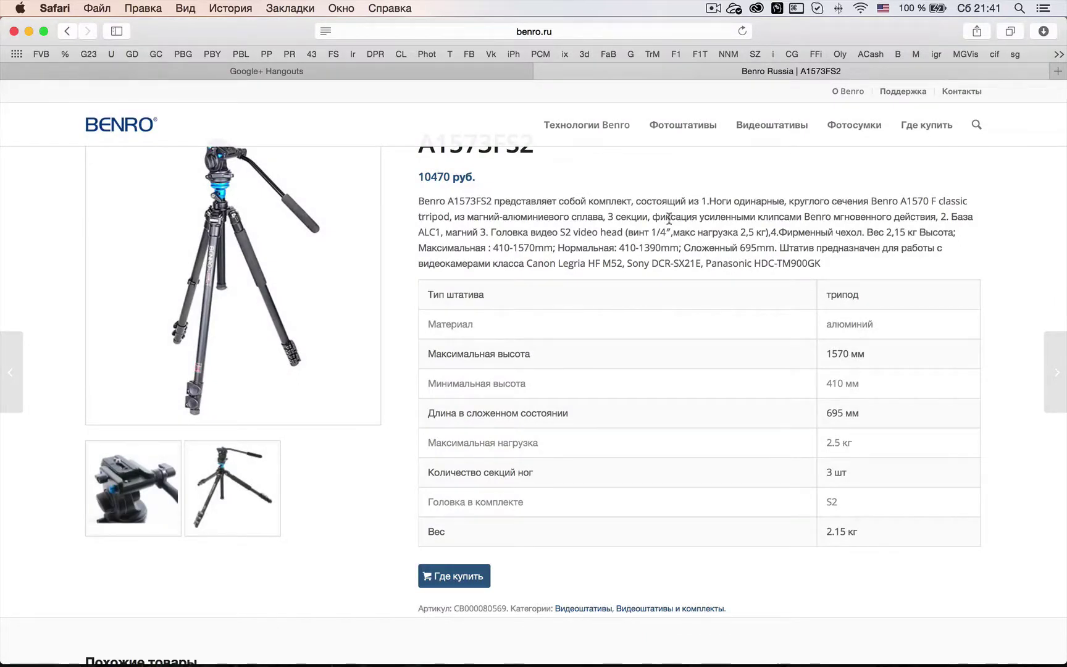
# Examine the similar tripods listed below the A1573FS2 and return to its main photo and specifications
pyautogui.scroll(-10, 656, 259)
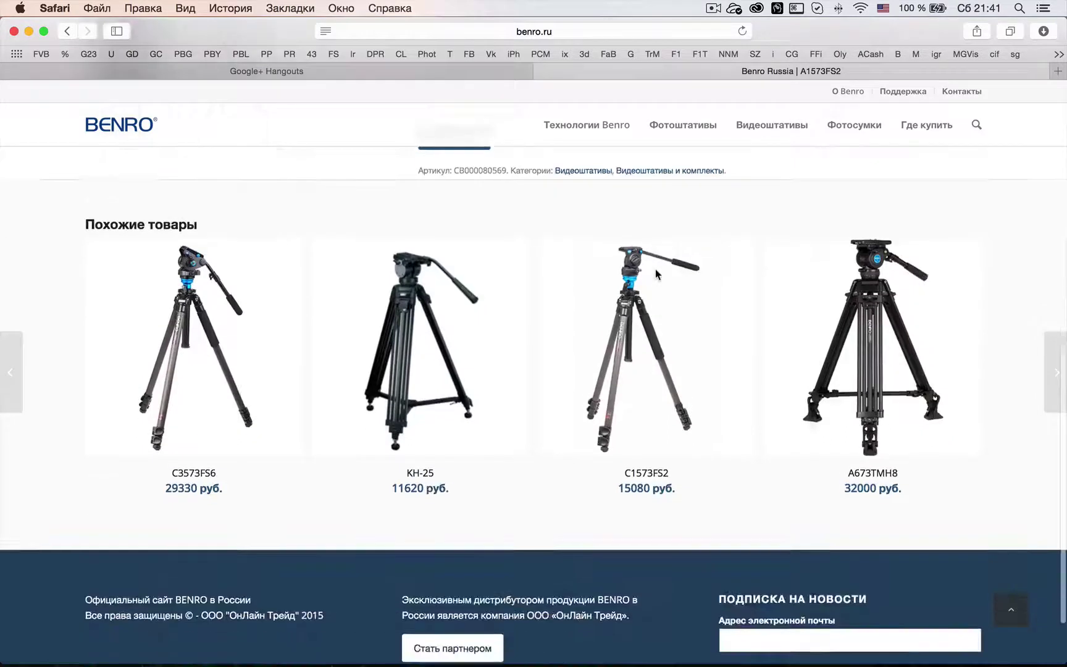
pyautogui.scroll(12, 658, 282)
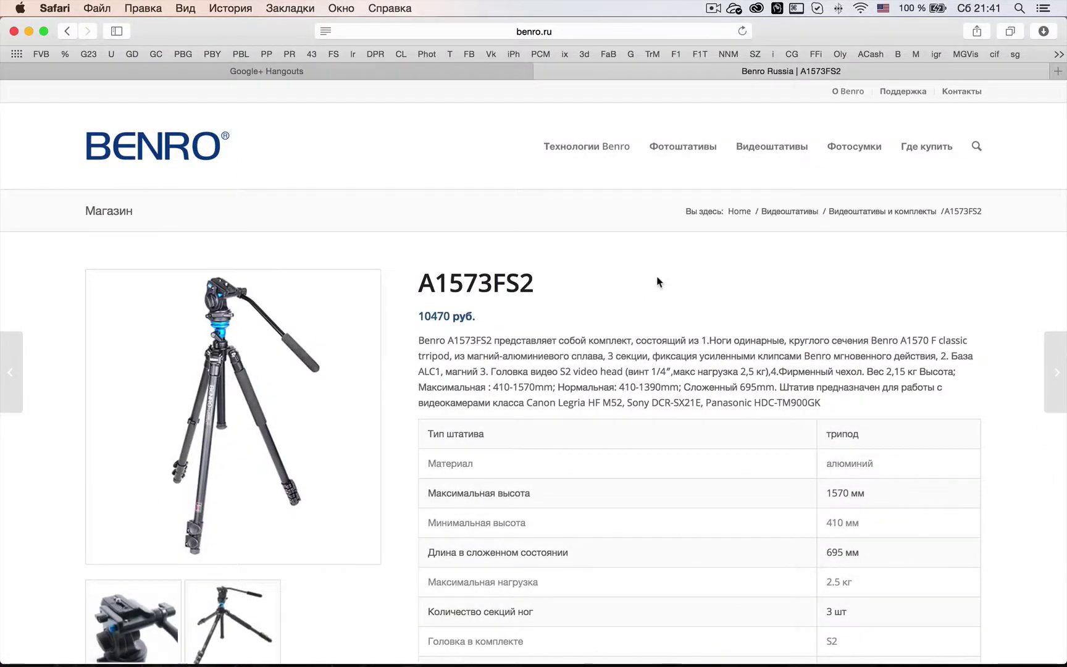
pyautogui.scroll(-2, 508, 319)
pyautogui.scroll(2, 433, 383)
pyautogui.scroll(-6, 326, 465)
pyautogui.scroll(-3, 371, 466)
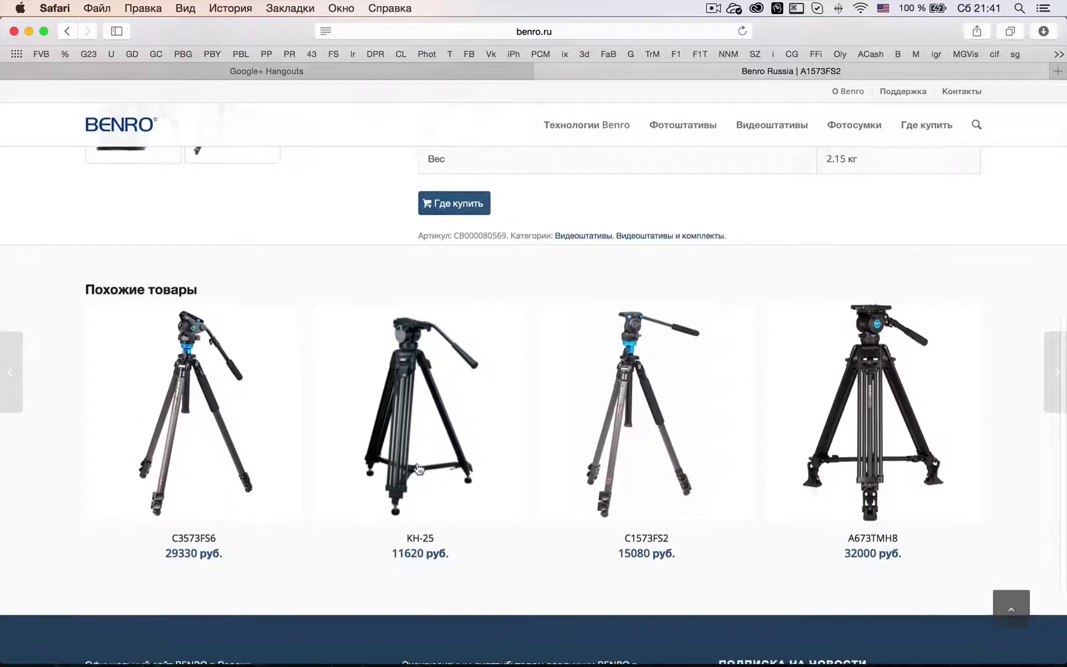
pyautogui.scroll(10, 416, 467)
pyautogui.scroll(2, 416, 467)
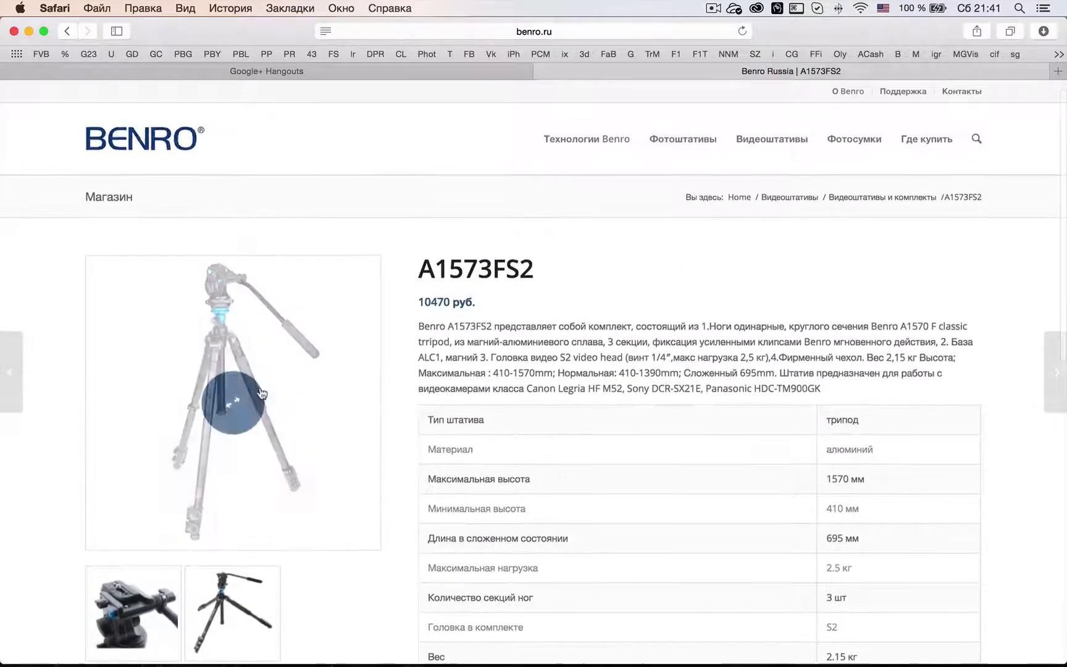
# View the A1573FS2's main photo enlarged once more, close it, and briefly check the Google+ Hangouts page
pyautogui.click(259, 393)
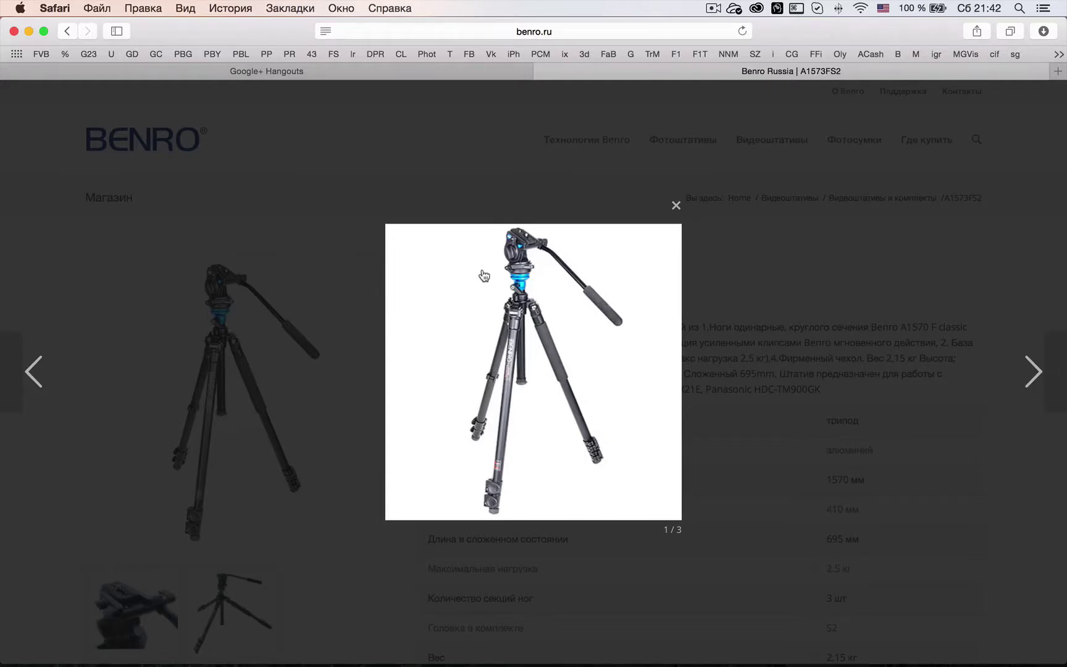
pyautogui.click(677, 206)
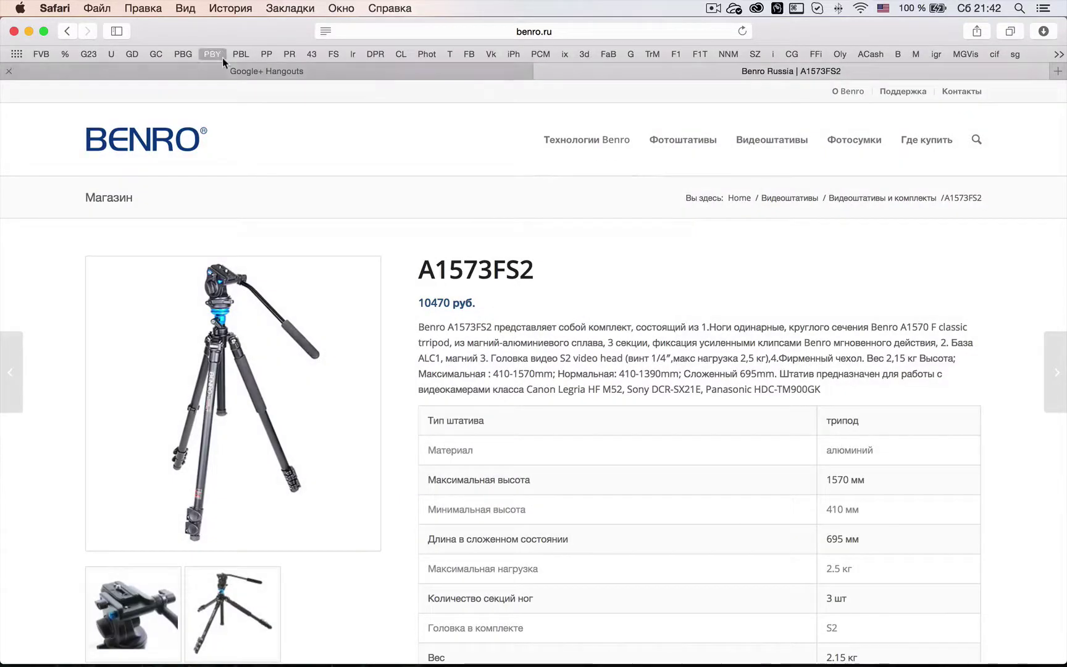
pyautogui.click(276, 71)
pyautogui.click(741, 71)
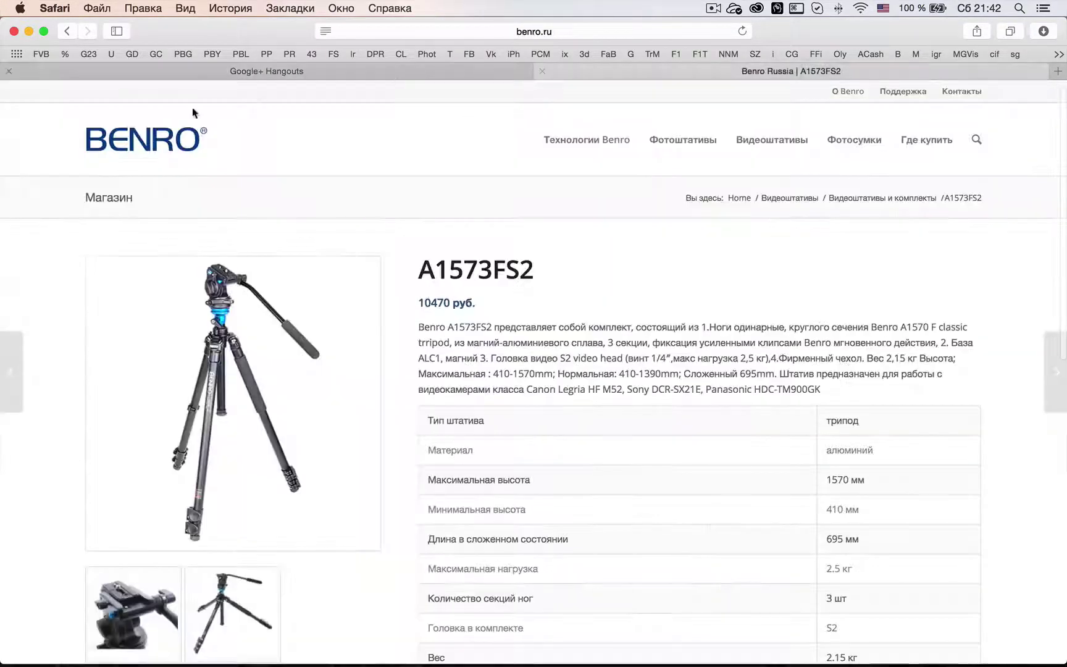
# Go back to the classic video tripod list, open the C1573FS2 product and view its first two photos enlarged
pyautogui.click(65, 32)
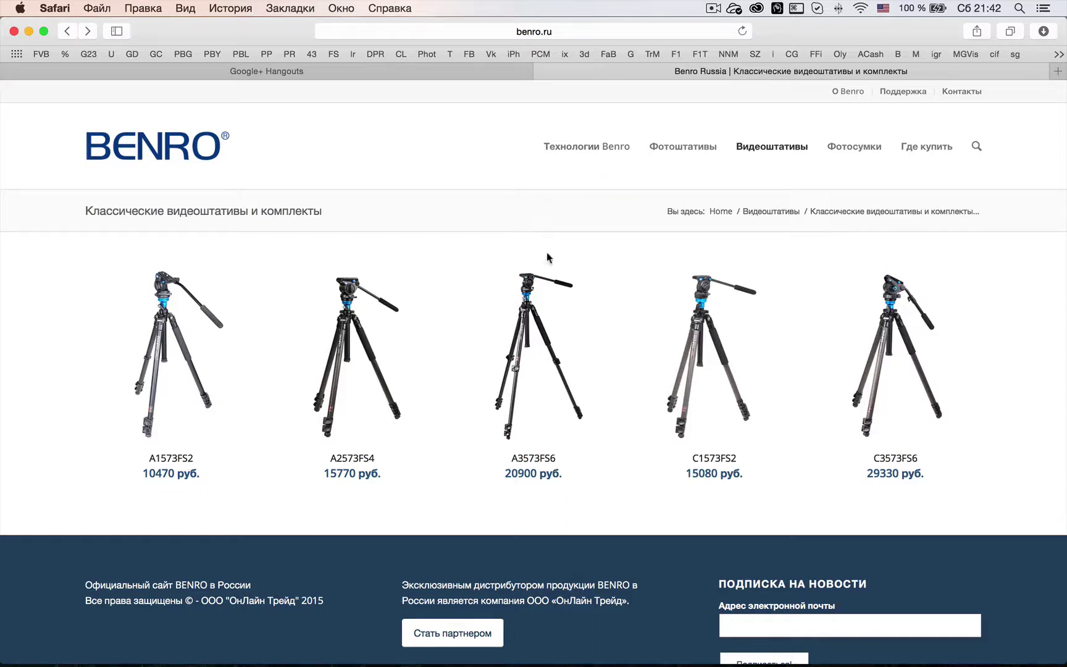
pyautogui.click(715, 357)
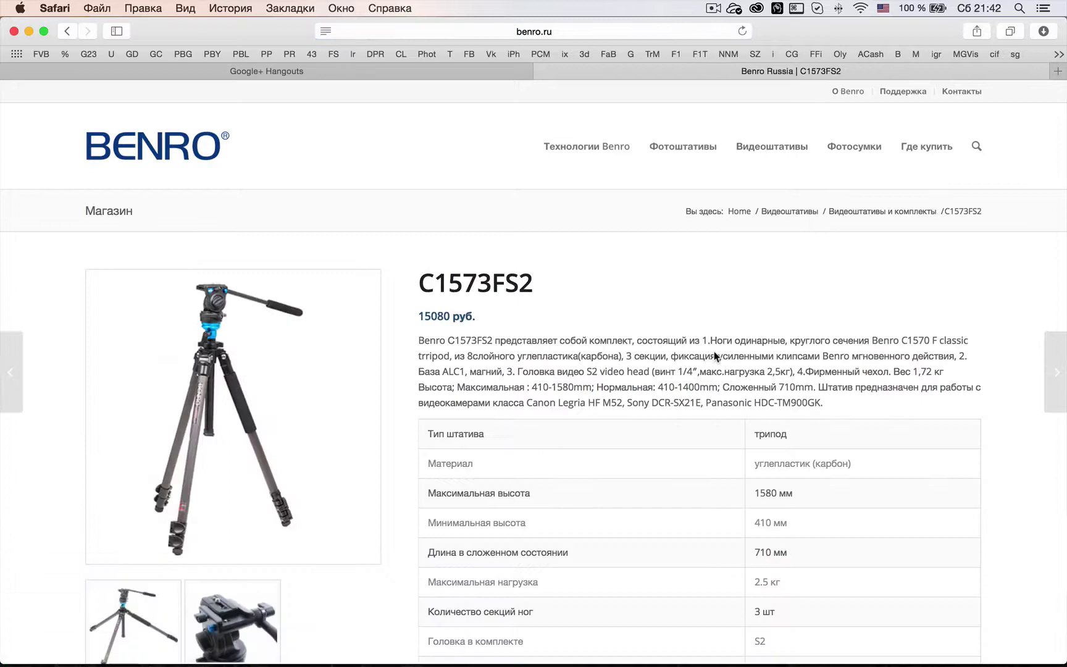
pyautogui.scroll(-1, 199, 418)
pyautogui.click(200, 417)
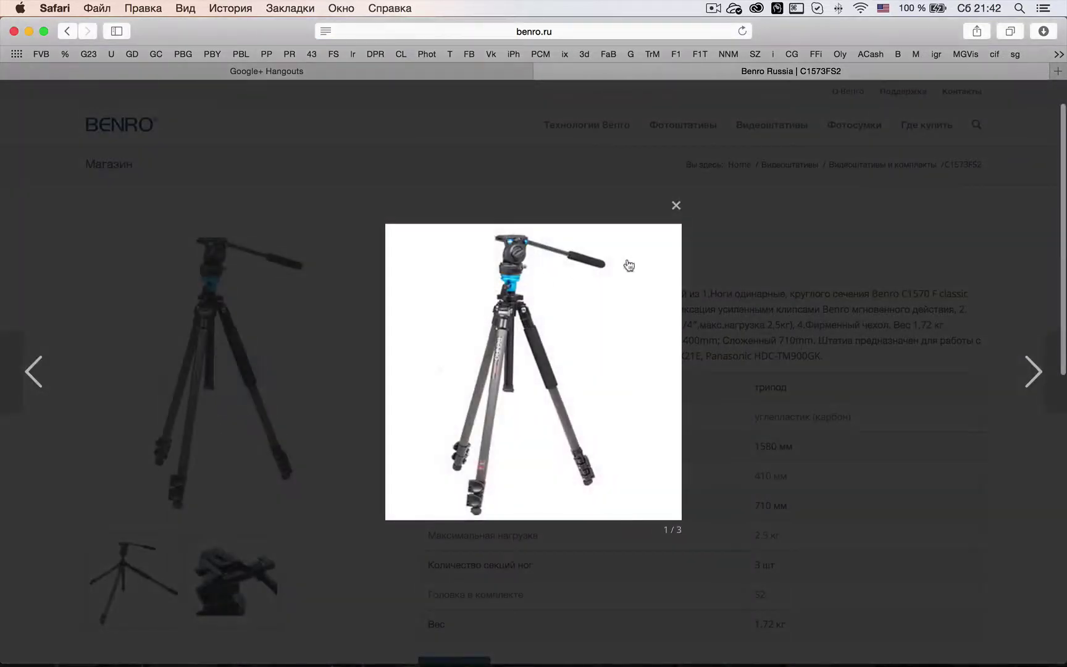
pyautogui.click(1032, 374)
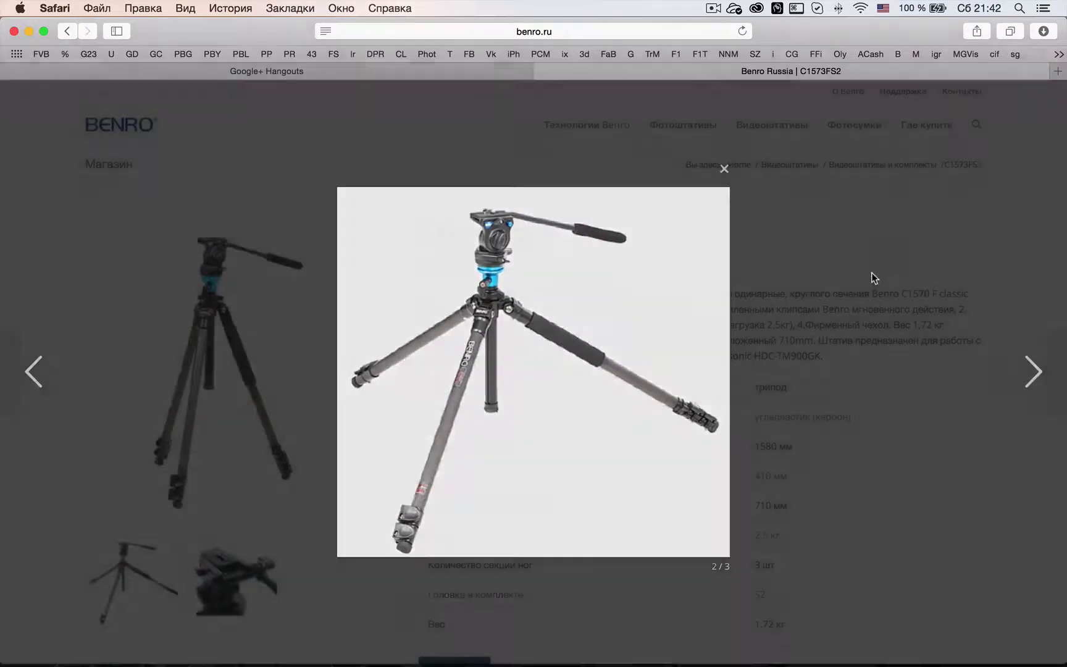
pyautogui.click(871, 273)
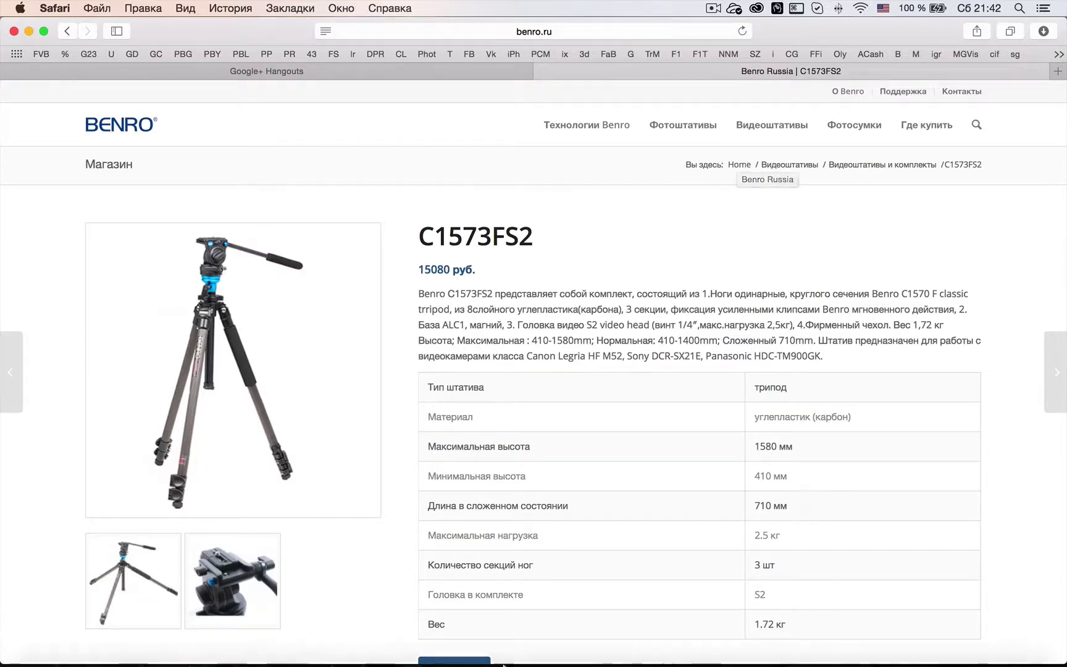
# Switch to Premiere Pro and start importing media into the empty Untitled project
pyautogui.moveTo(760, 648)
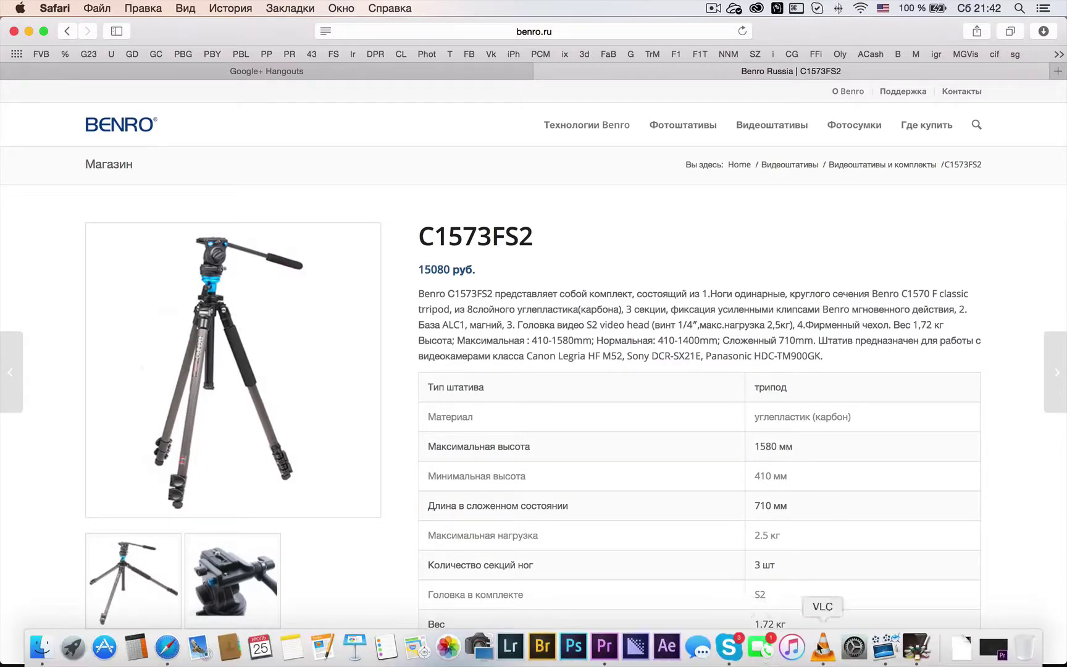
pyautogui.click(604, 646)
pyautogui.click(173, 549)
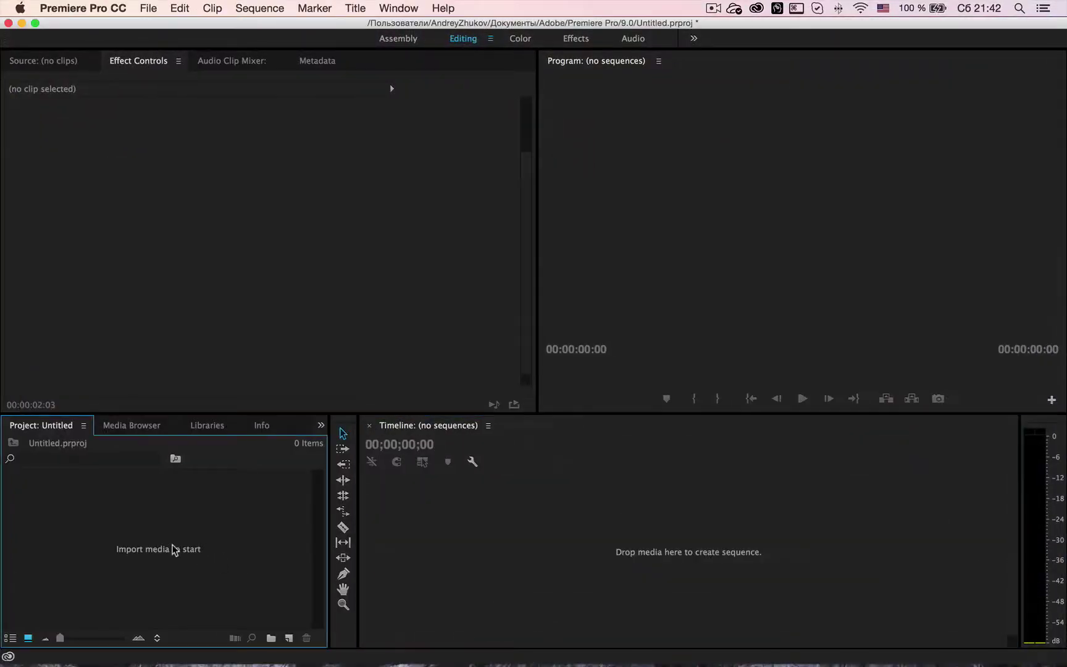
pyautogui.doubleClick(173, 550)
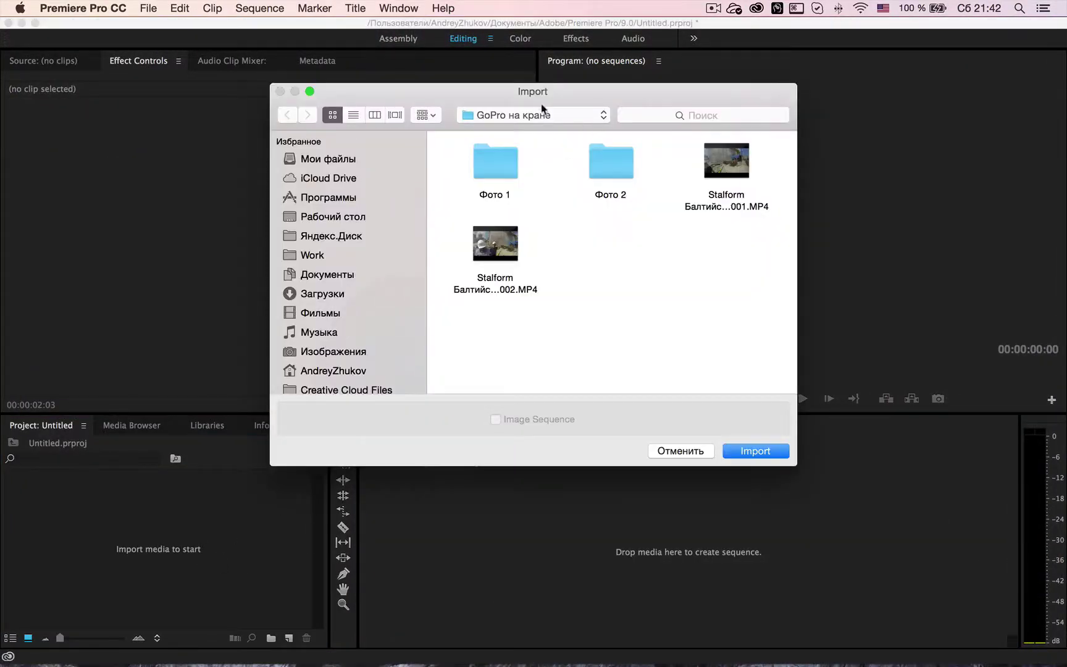
# Browse the Untitled drive to the ЛАЭС folder and open Проходы and its Проход основной subfolder
pyautogui.click(527, 116)
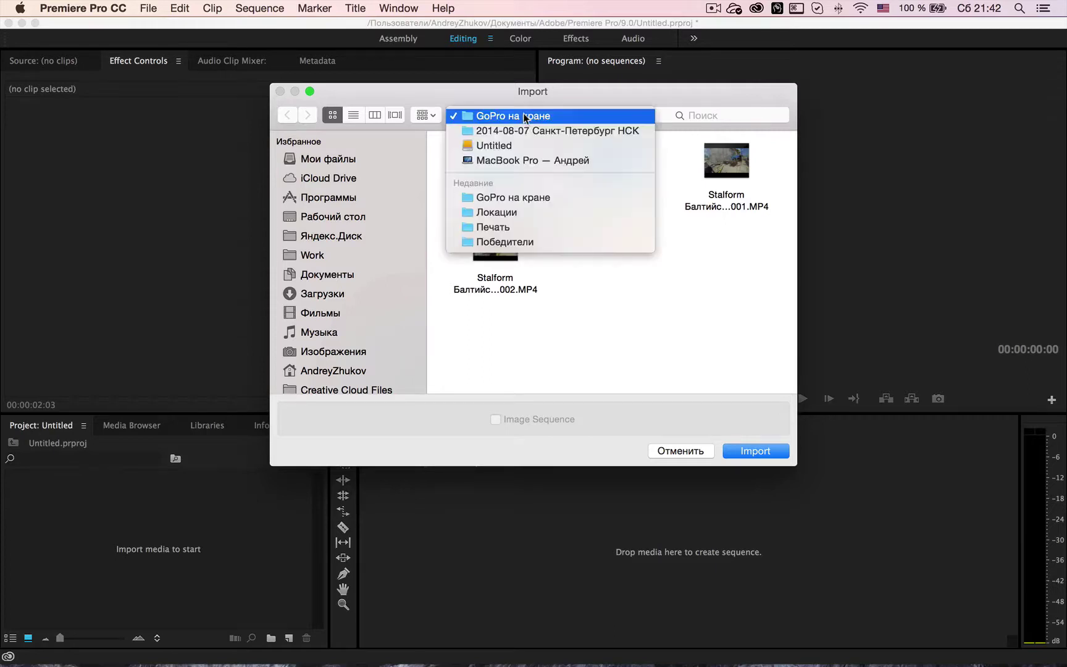
pyautogui.click(521, 145)
pyautogui.click(615, 259)
pyautogui.doubleClick(615, 259)
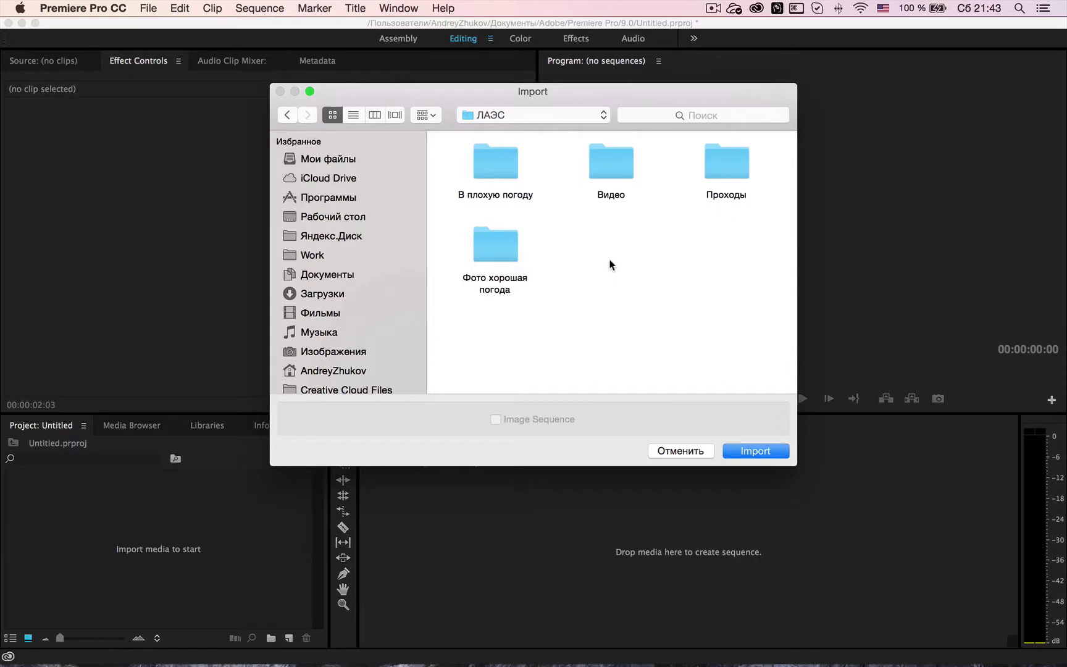
pyautogui.doubleClick(741, 165)
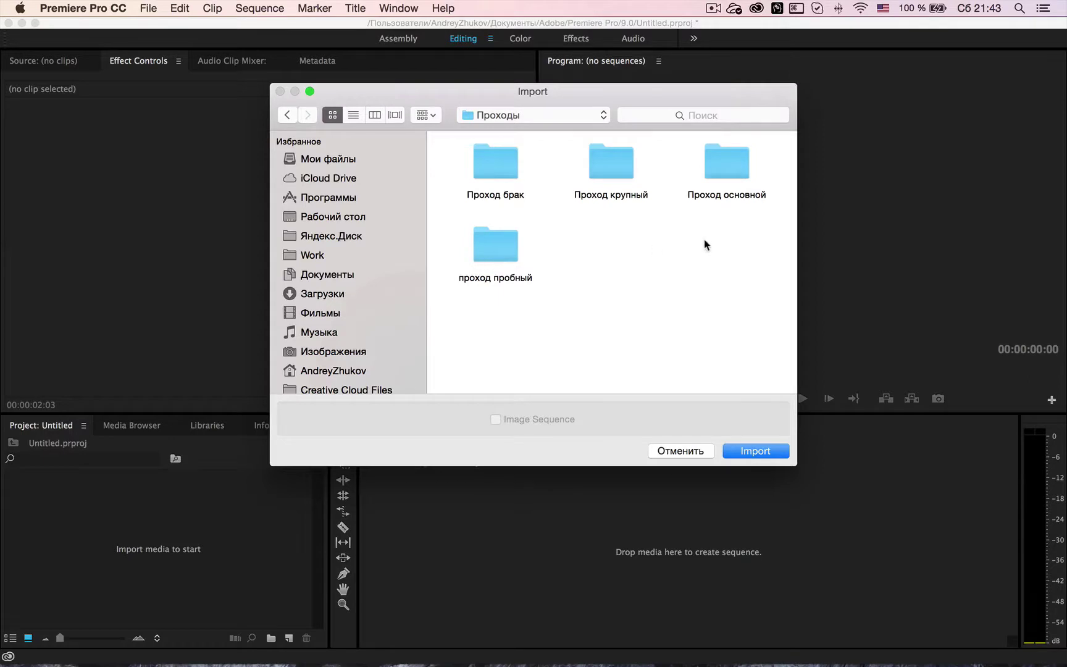
pyautogui.doubleClick(717, 169)
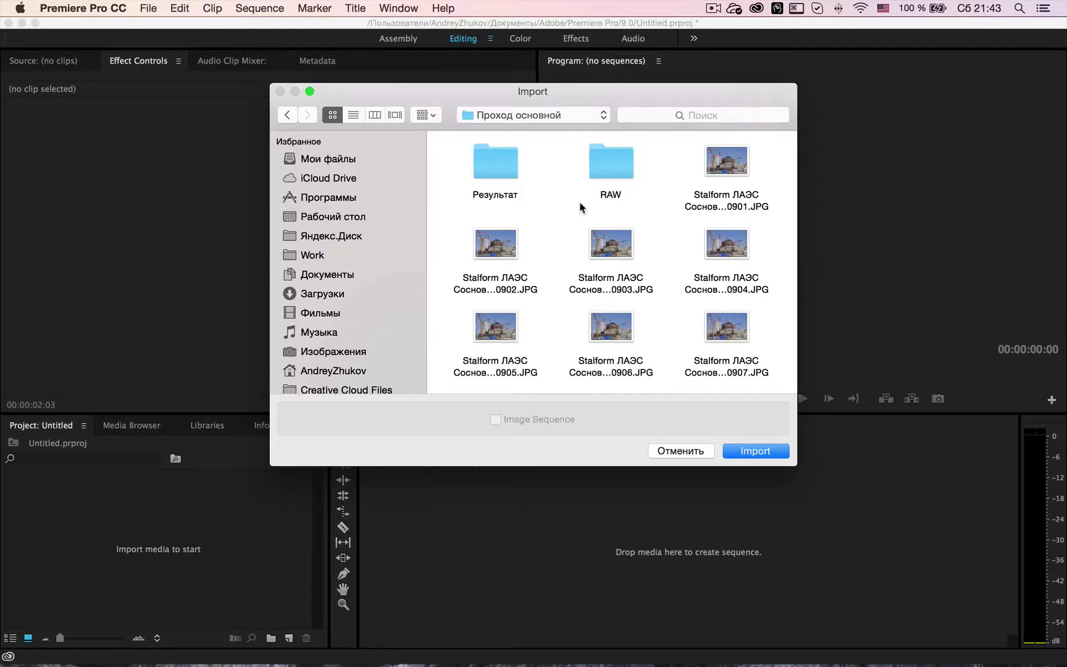
# Look inside the Результат subfolder and return to the Проход основной folder
pyautogui.click(726, 166)
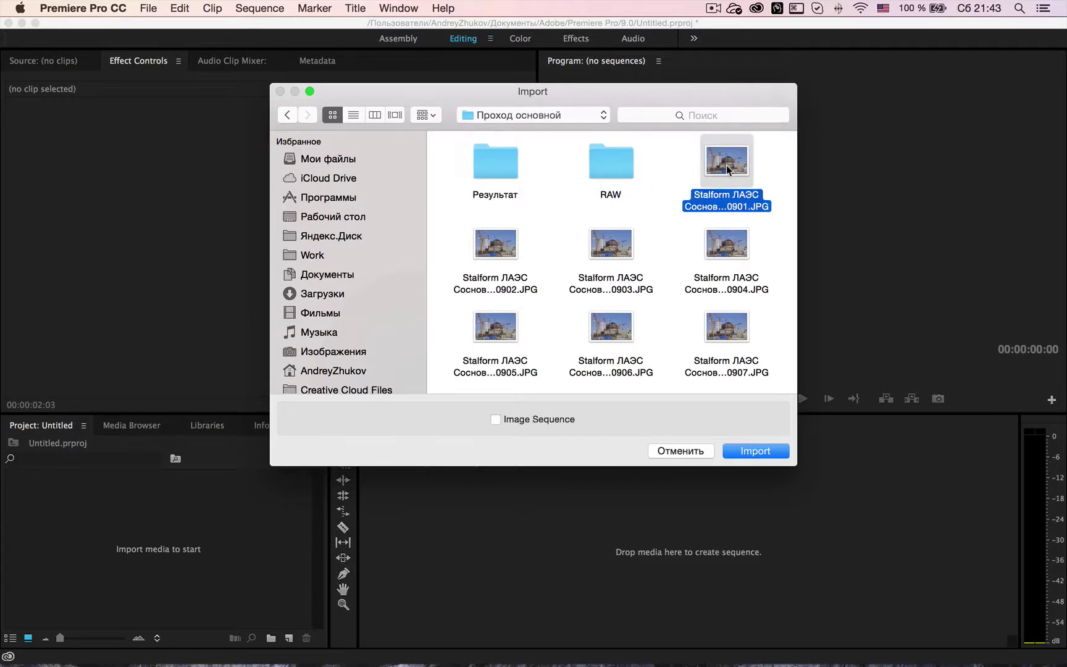
pyautogui.click(616, 168)
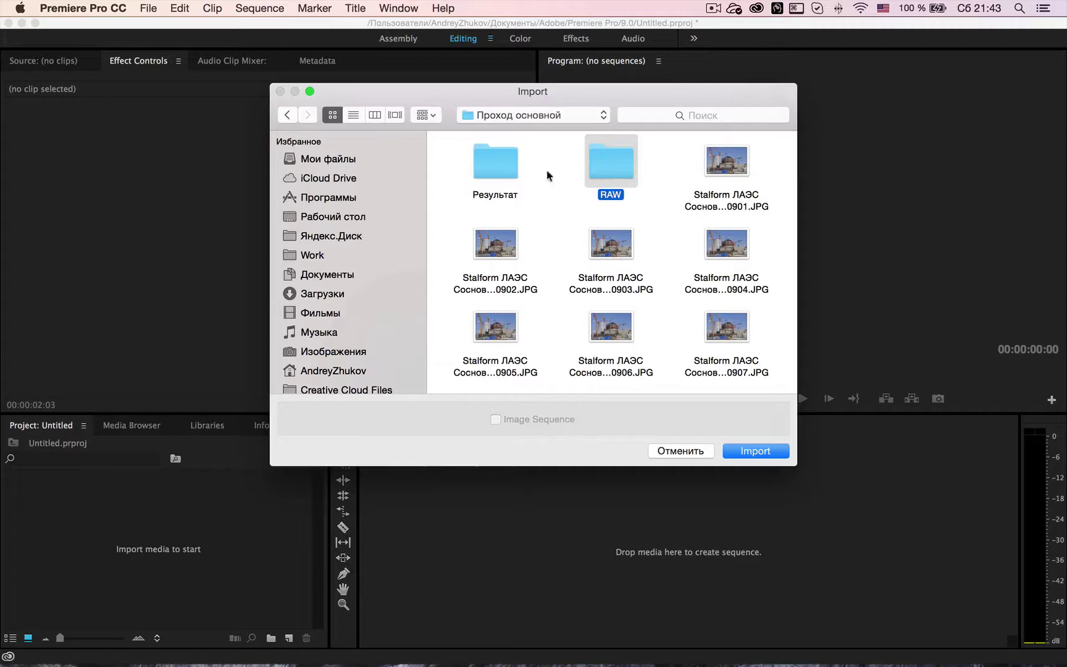
pyautogui.click(498, 174)
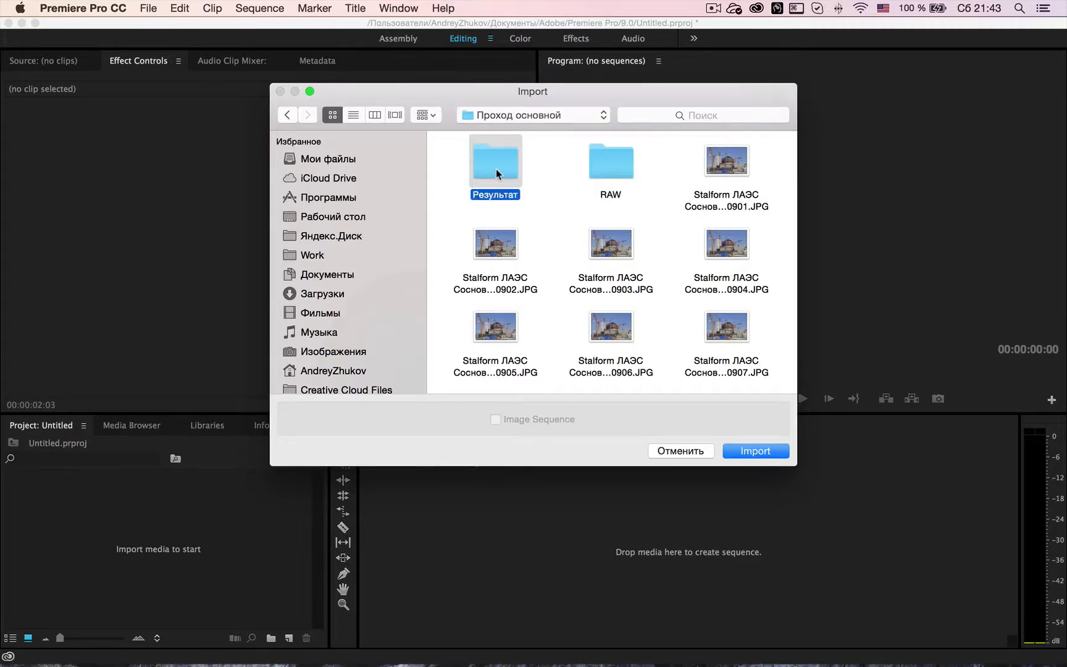
pyautogui.doubleClick(496, 169)
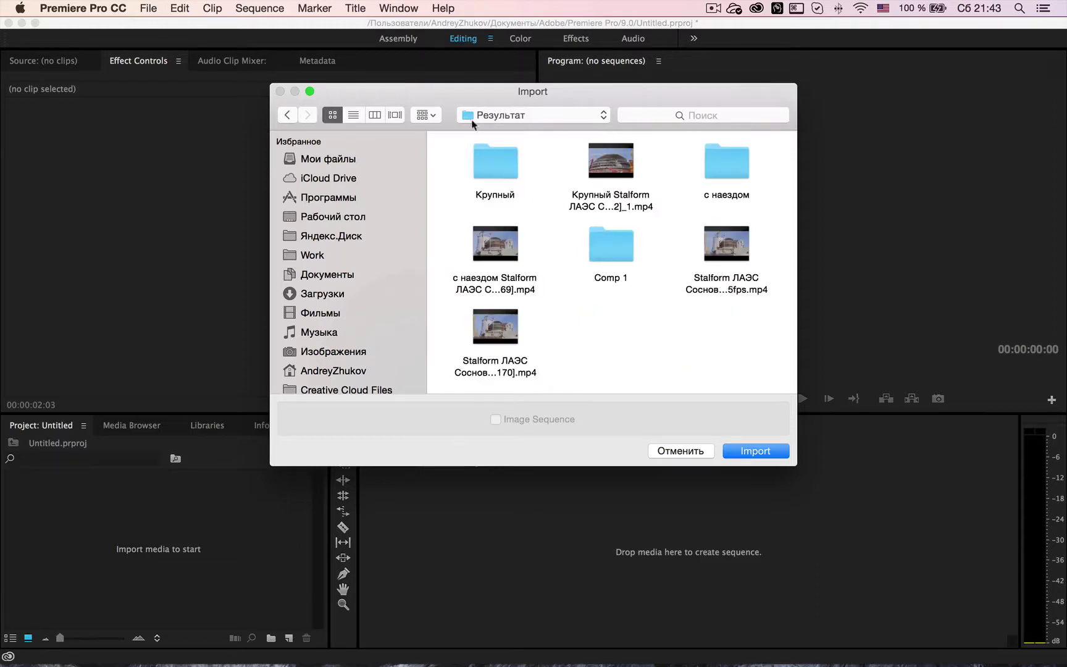
pyautogui.click(287, 115)
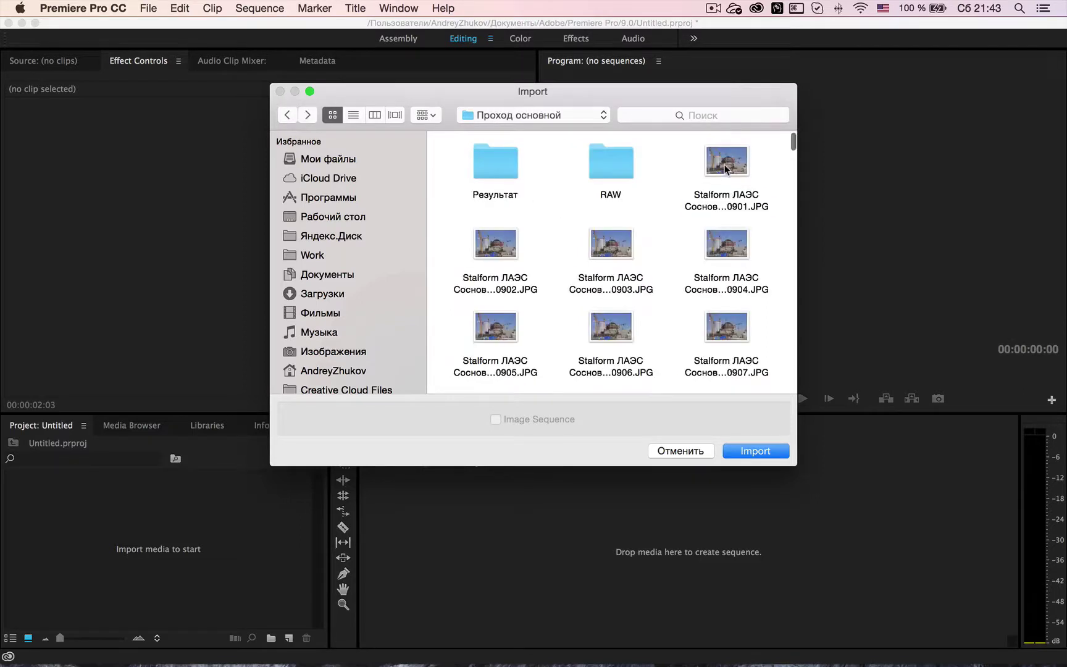
# Import the Stalform ЛАЭС photos as an image sequence starting from the JPG file ending in 0901
pyautogui.click(692, 195)
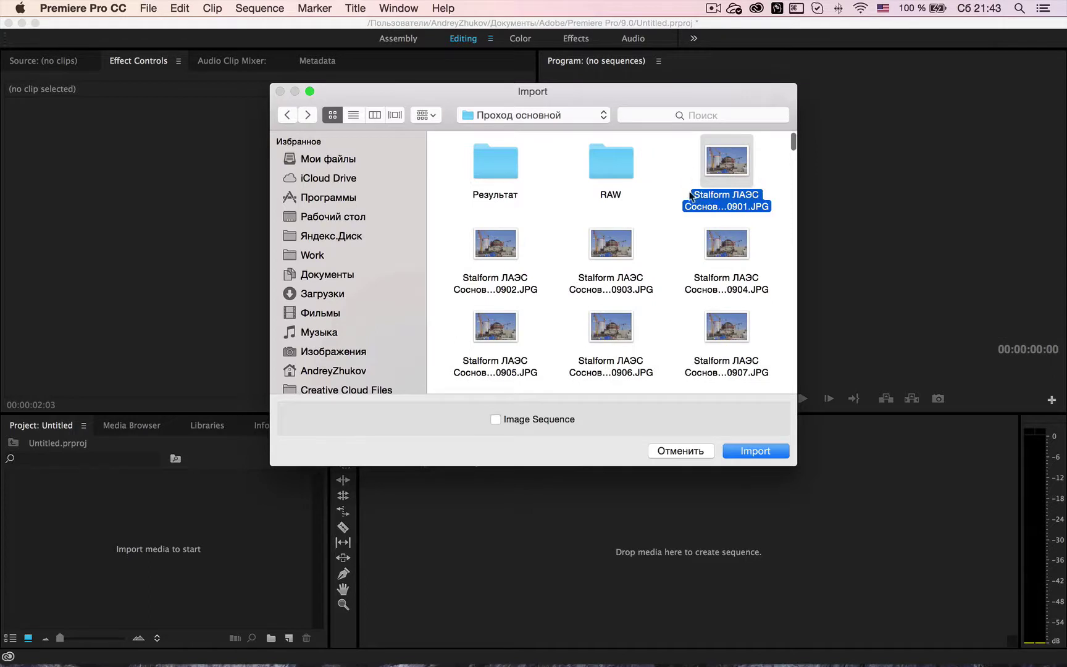
pyautogui.click(494, 422)
pyautogui.click(760, 453)
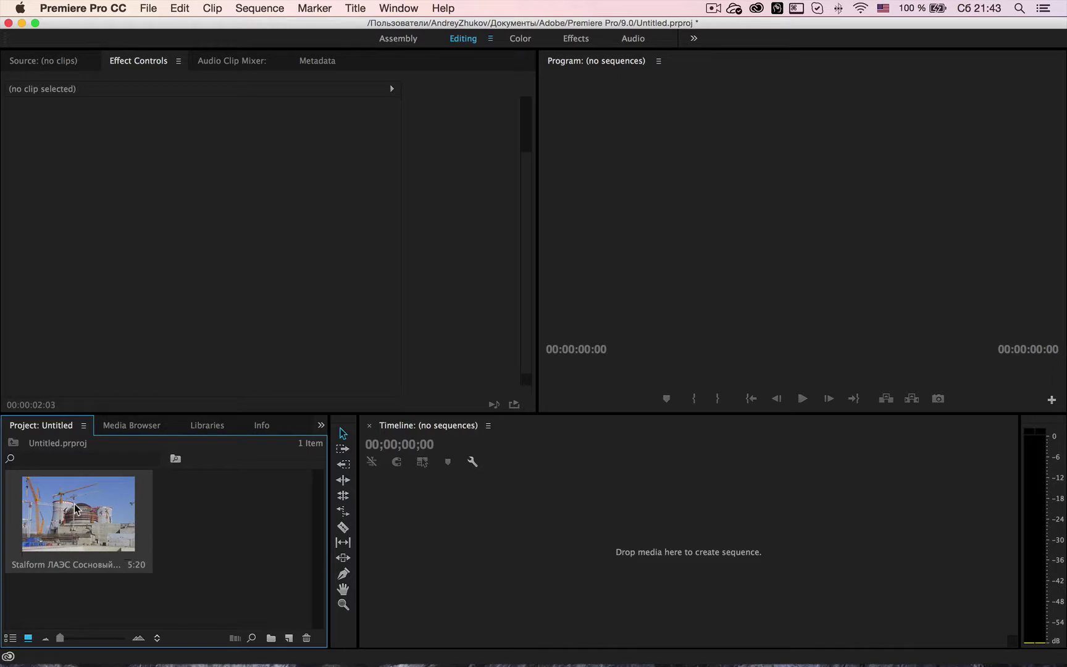
# Open the imported Stalform ЛАЭС image sequence in the Source Monitor for viewing
pyautogui.press('super+s')
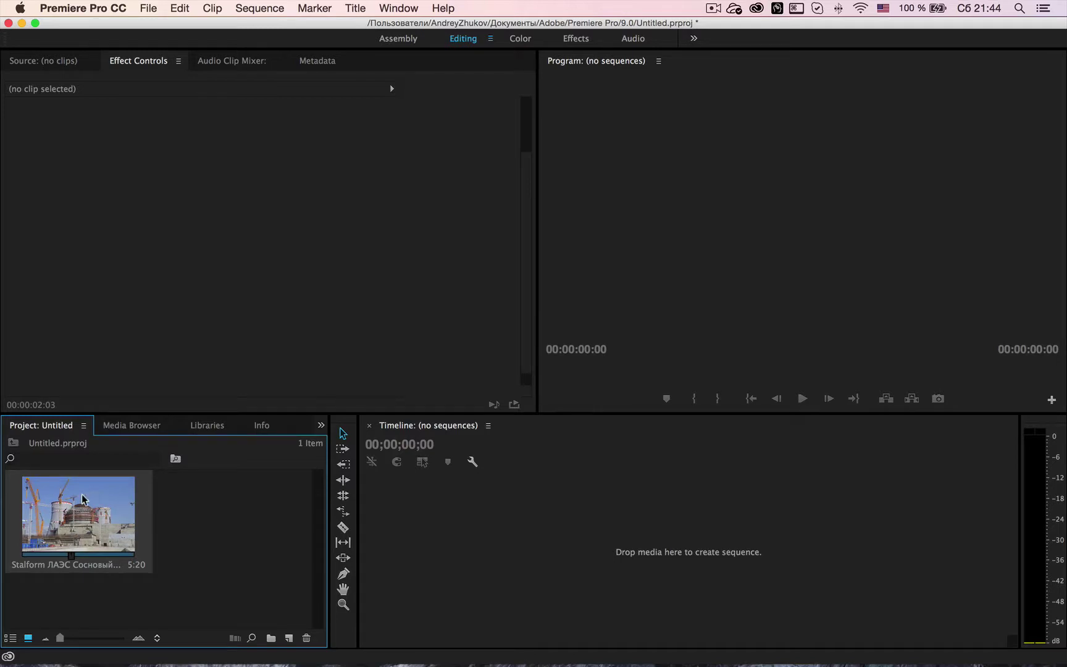
pyautogui.doubleClick(99, 520)
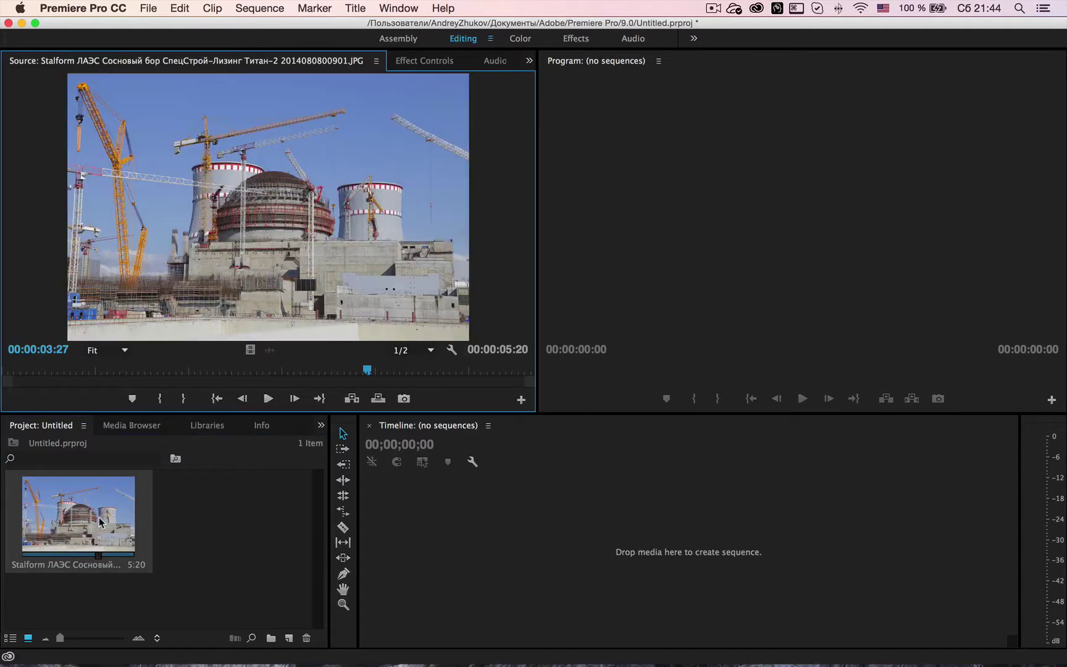
pyautogui.click(99, 521)
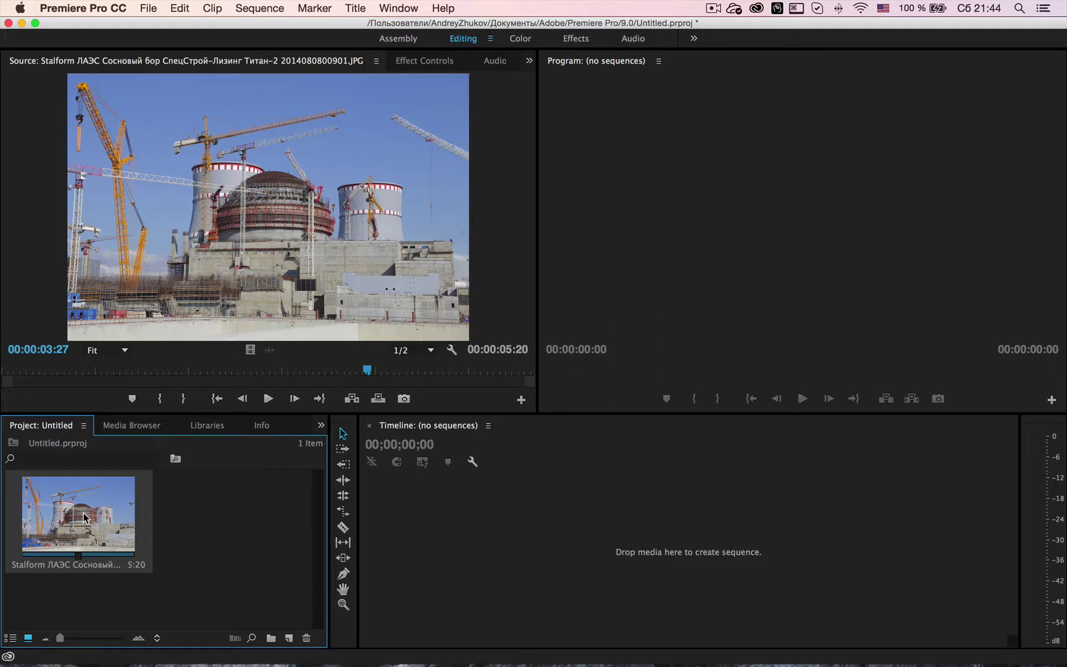
# Modify the image sequence clip's footage interpretation to assume a frame rate of 25 fps
pyautogui.rightClick(112, 528)
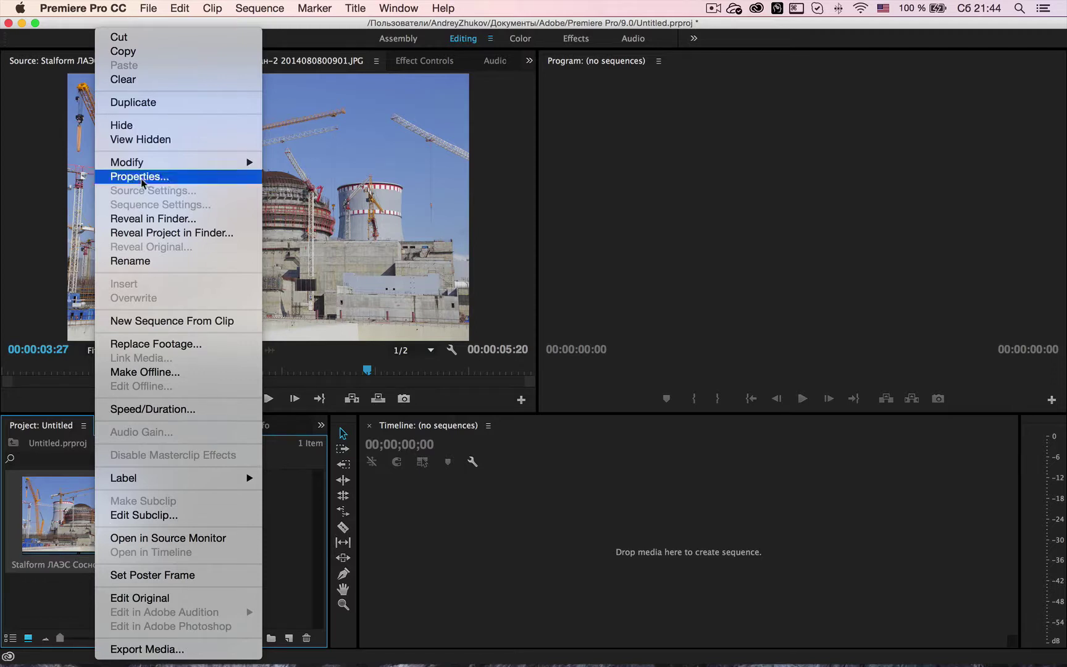
pyautogui.moveTo(186, 162)
pyautogui.click(312, 178)
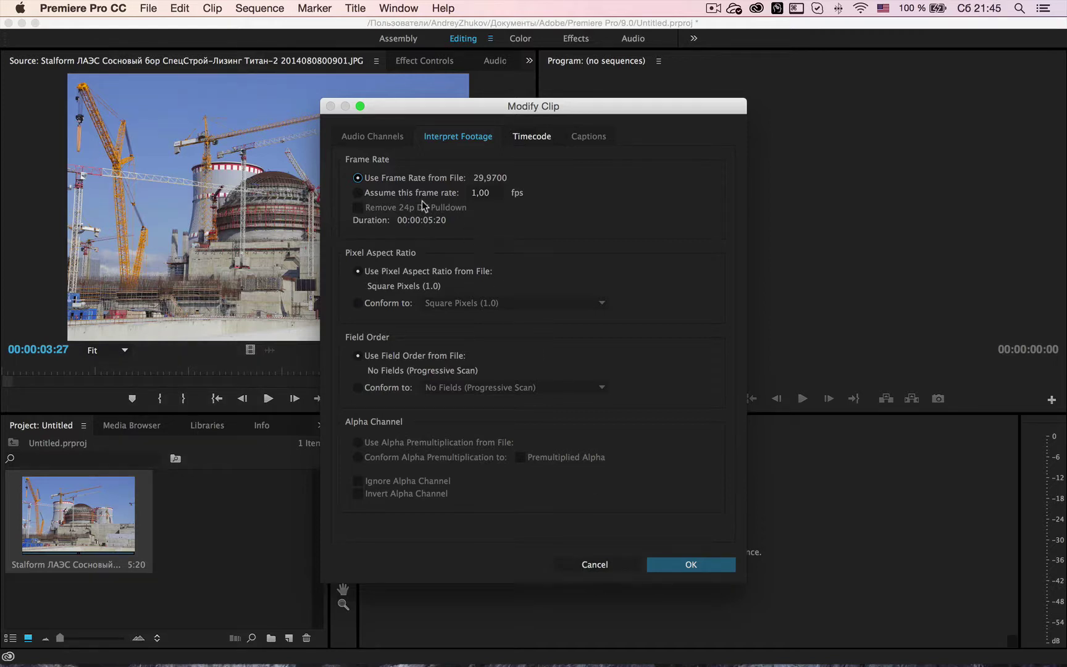
pyautogui.click(439, 193)
pyautogui.write('25')
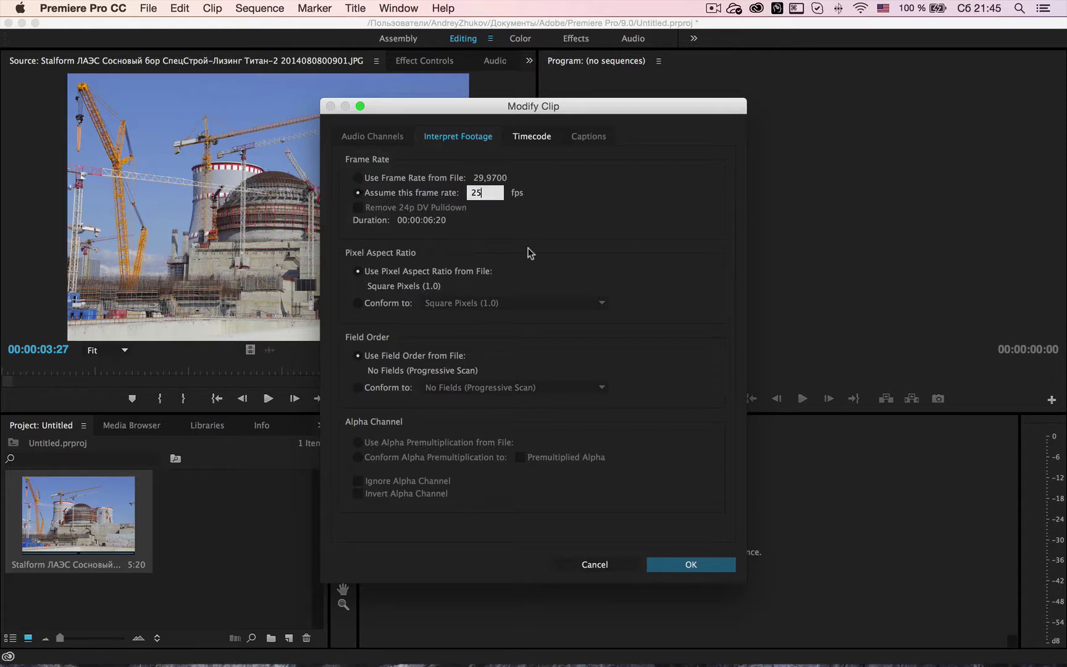
pyautogui.click(709, 565)
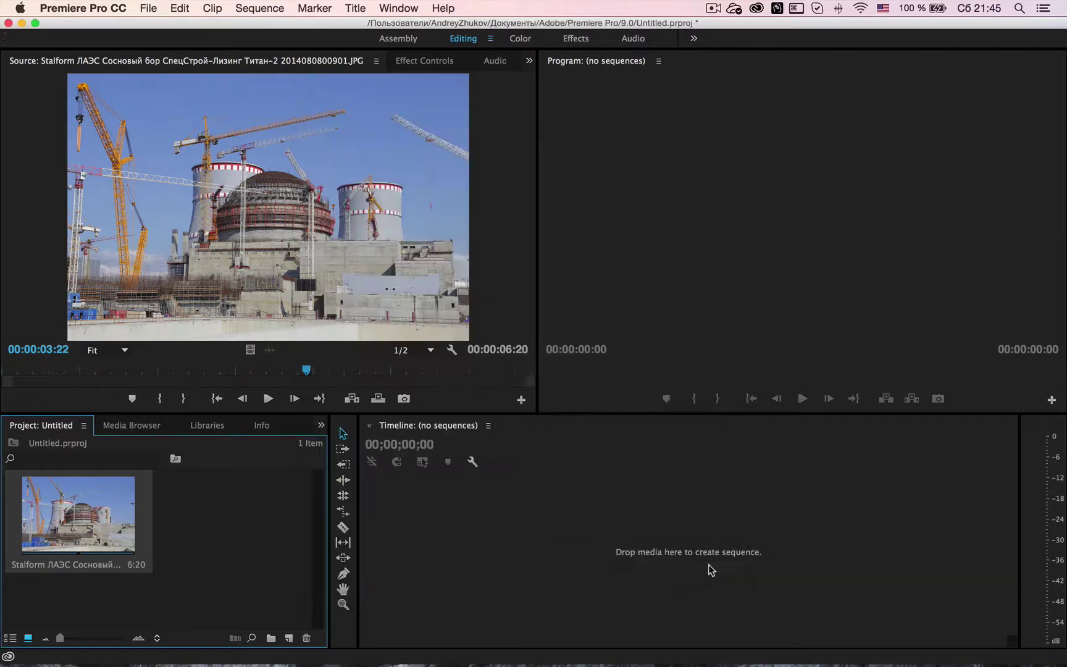
# Set the Indeterminate Media Timebase to 25,00fps in the Media preferences
pyautogui.click(105, 9)
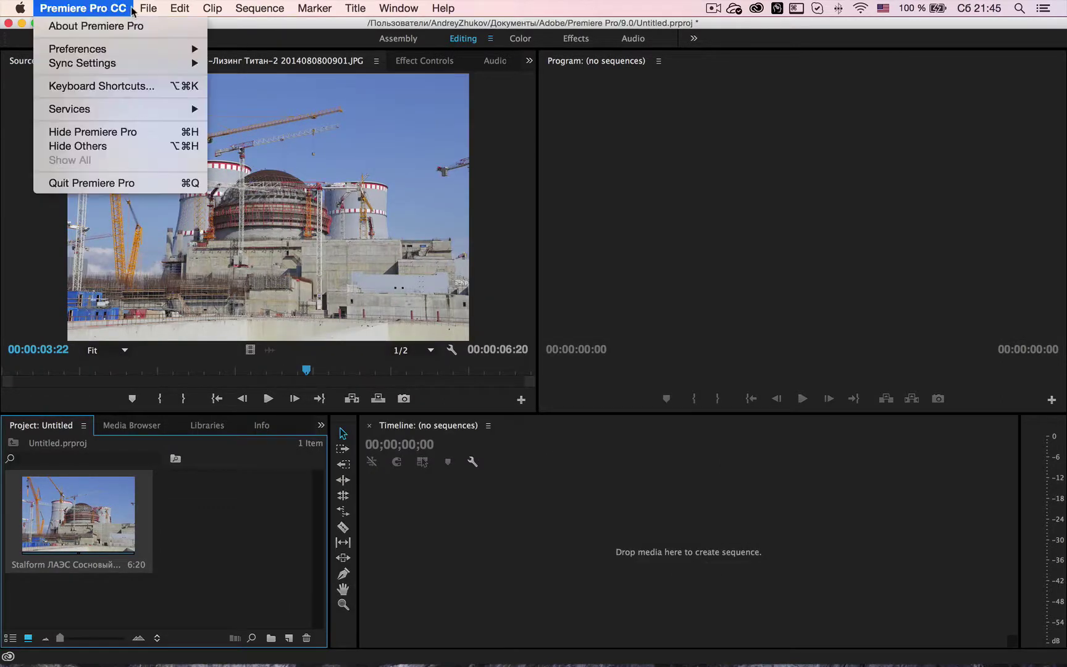
pyautogui.moveTo(150, 9)
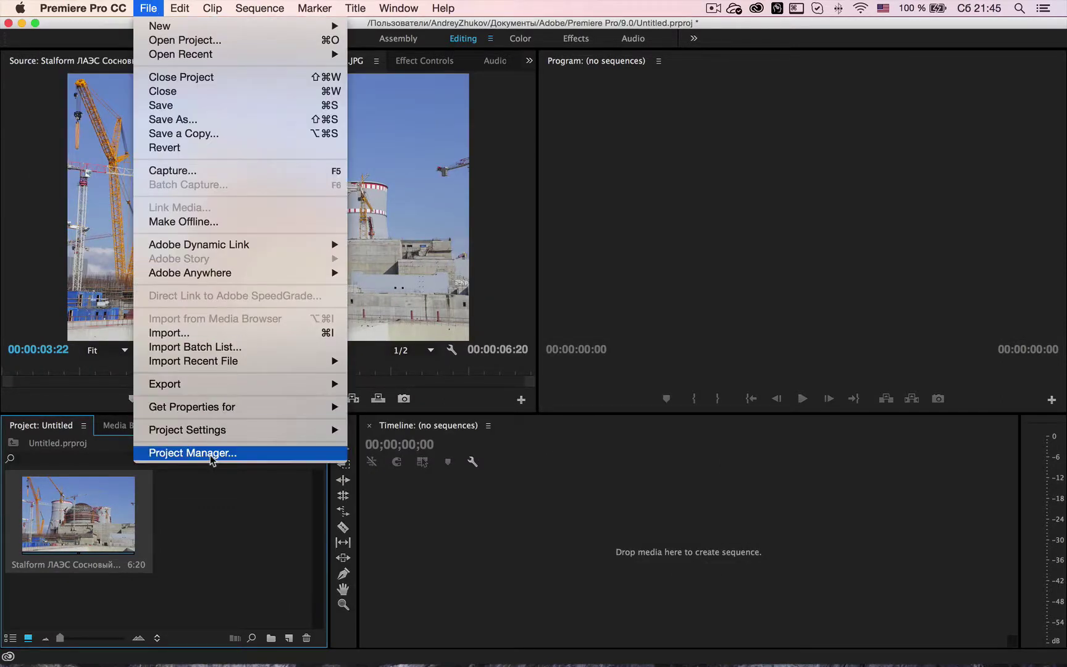
pyautogui.moveTo(222, 432)
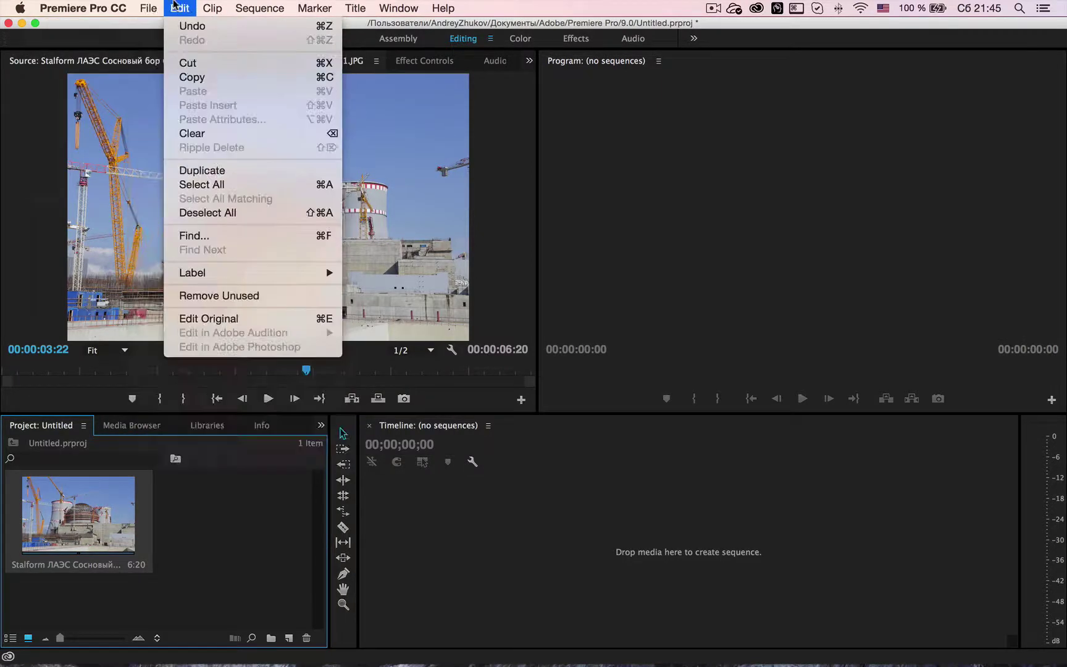
pyautogui.moveTo(264, 412)
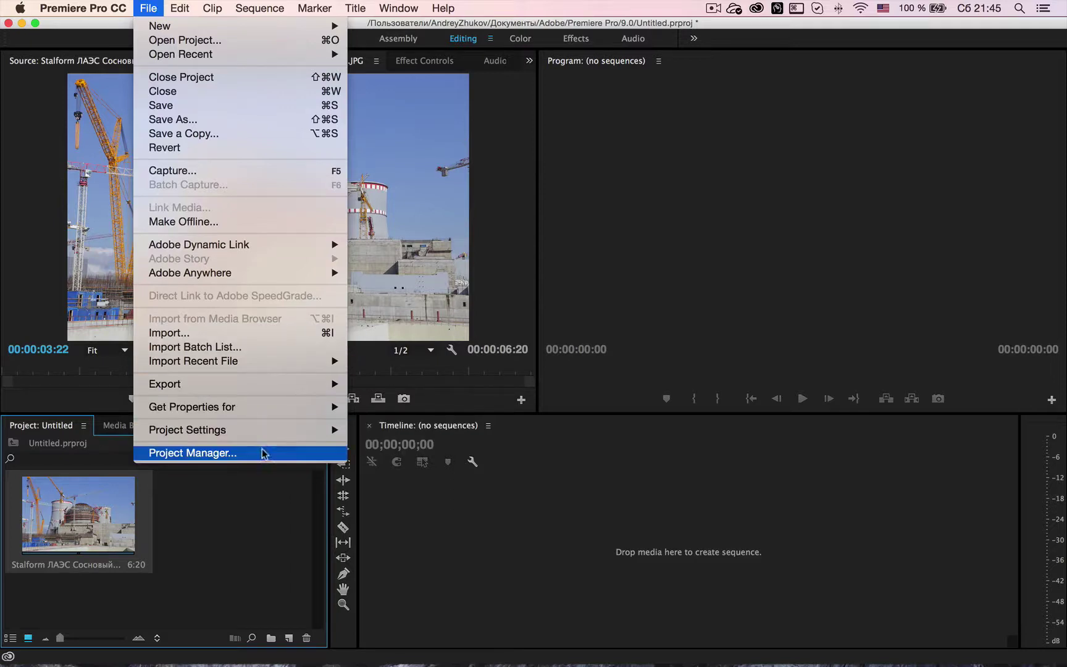
pyautogui.moveTo(45, 8)
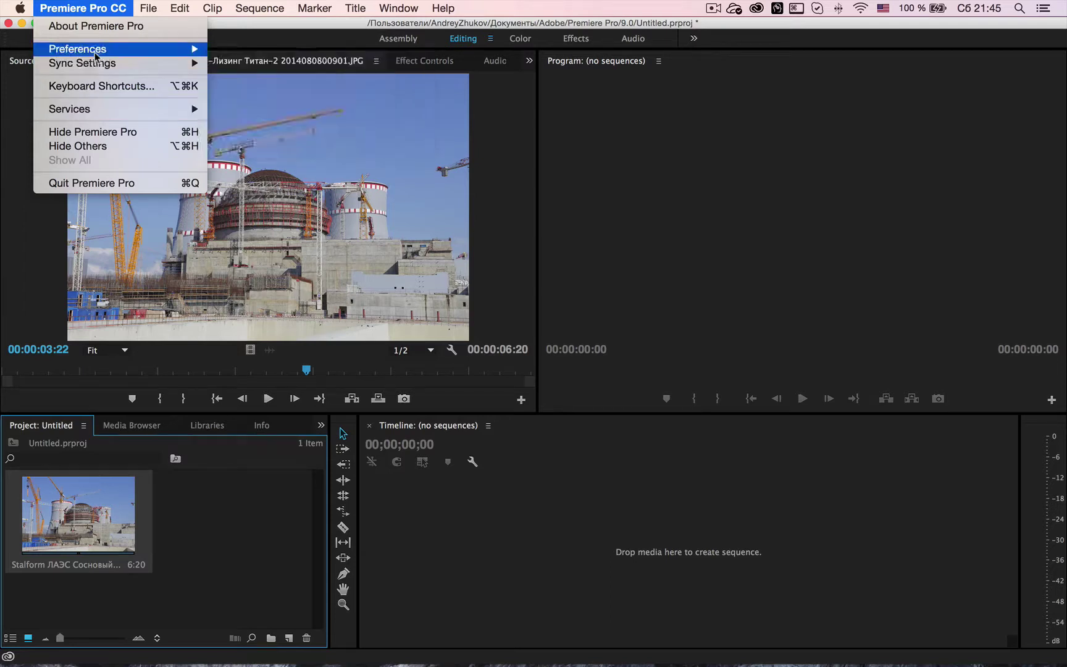
pyautogui.moveTo(154, 54)
pyautogui.click(303, 49)
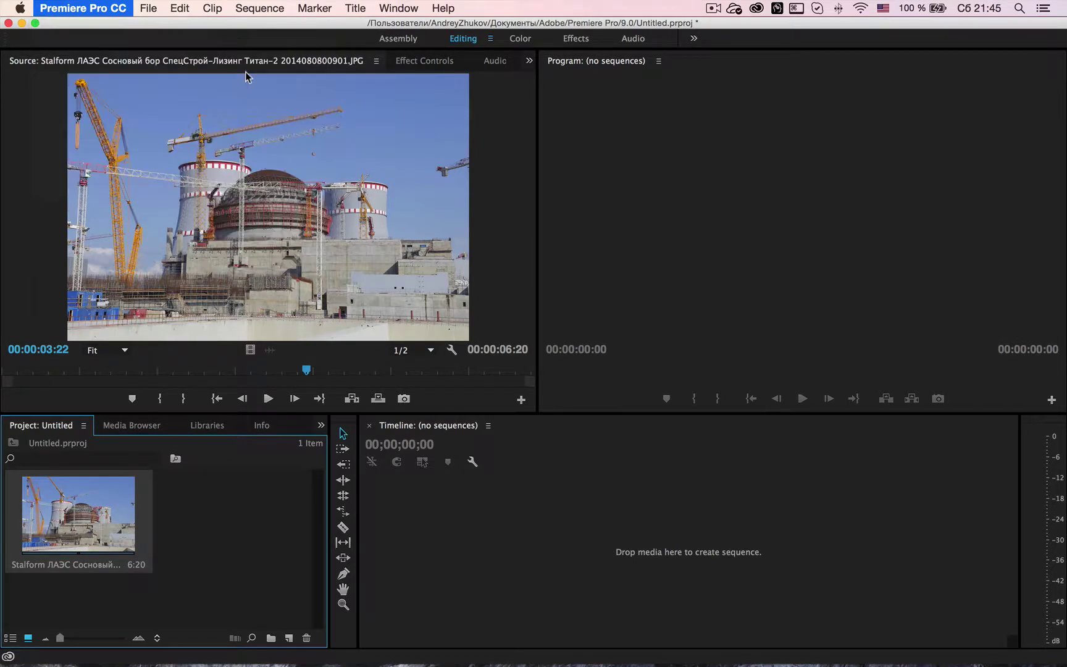
pyautogui.click(276, 288)
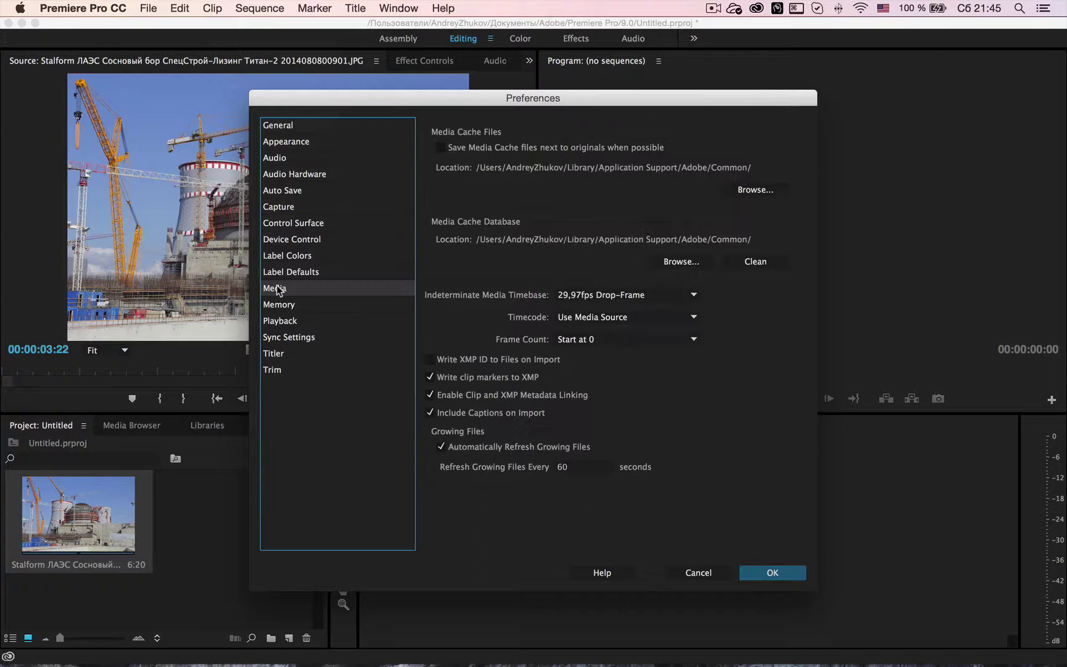
pyautogui.click(598, 296)
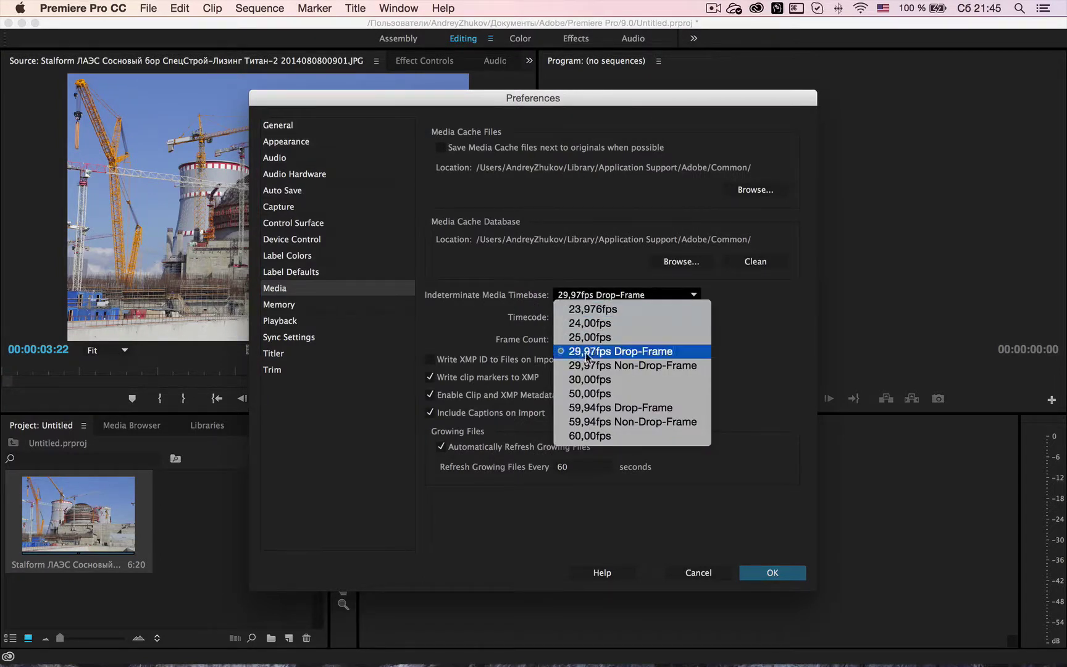
pyautogui.click(593, 337)
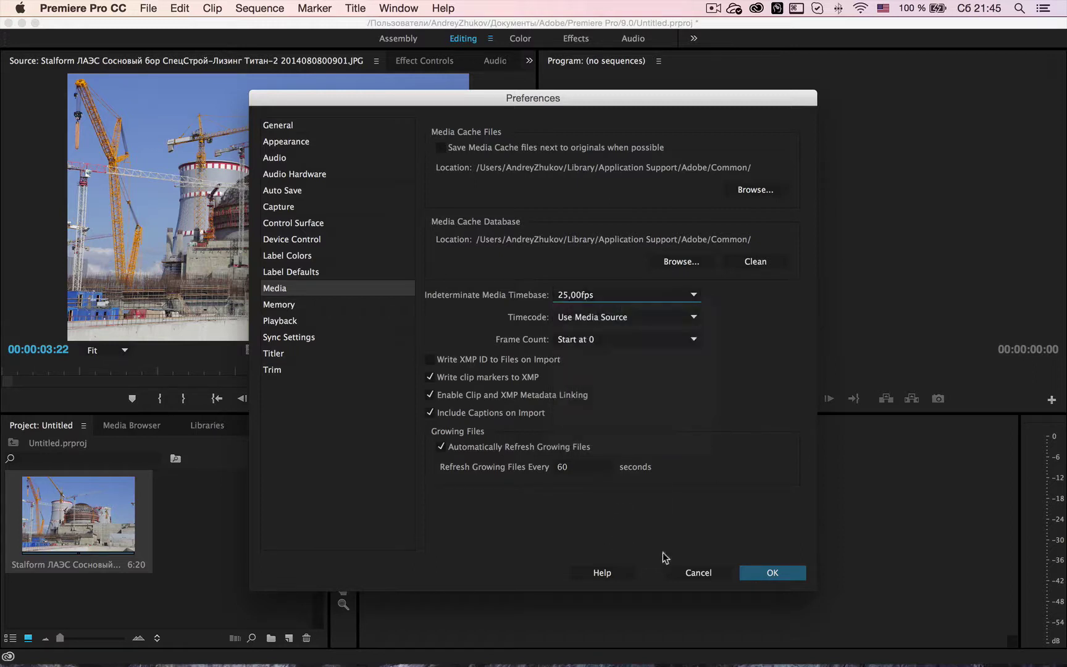
pyautogui.click(763, 573)
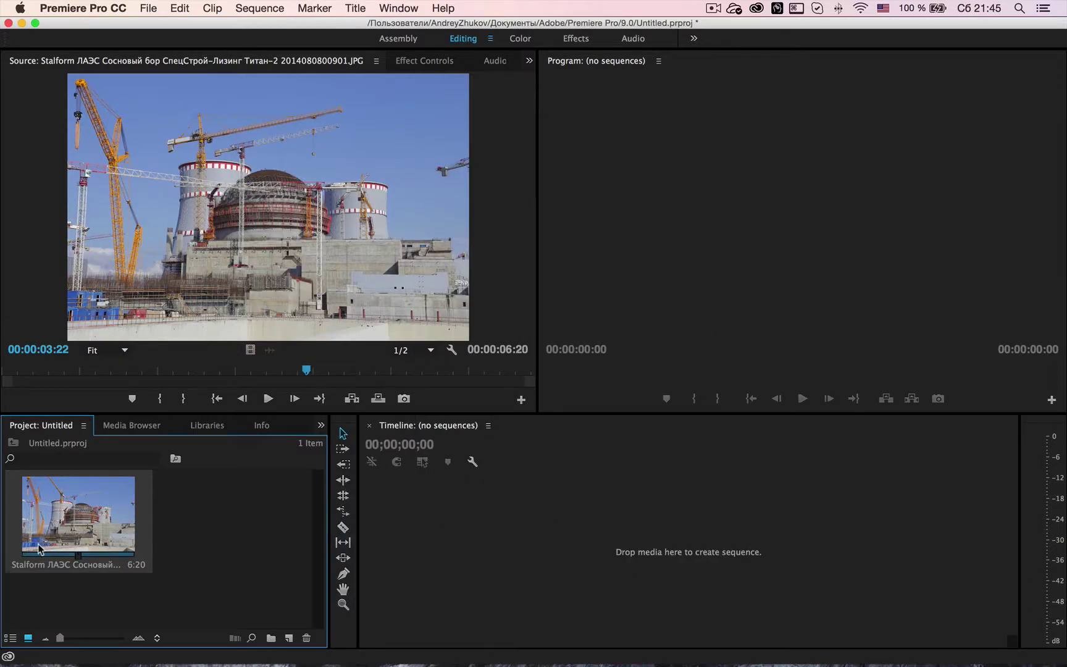
# Create a timeline sequence from the Stalform ЛАЭС clip, play it through and return the playhead to the start
pyautogui.moveTo(68, 522); pyautogui.dragTo(469, 525)
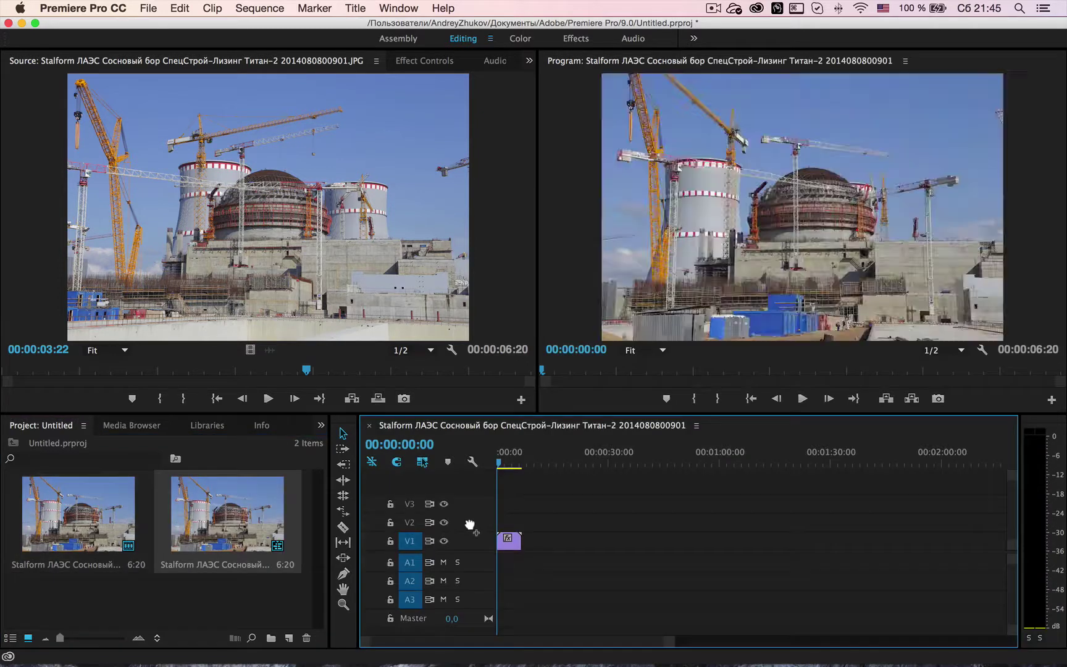
pyautogui.moveTo(501, 464)
pyautogui.mouseDown()
pyautogui.moveTo(511, 466)
pyautogui.moveTo(498, 464)
pyautogui.mouseUp()
pyautogui.press('space')
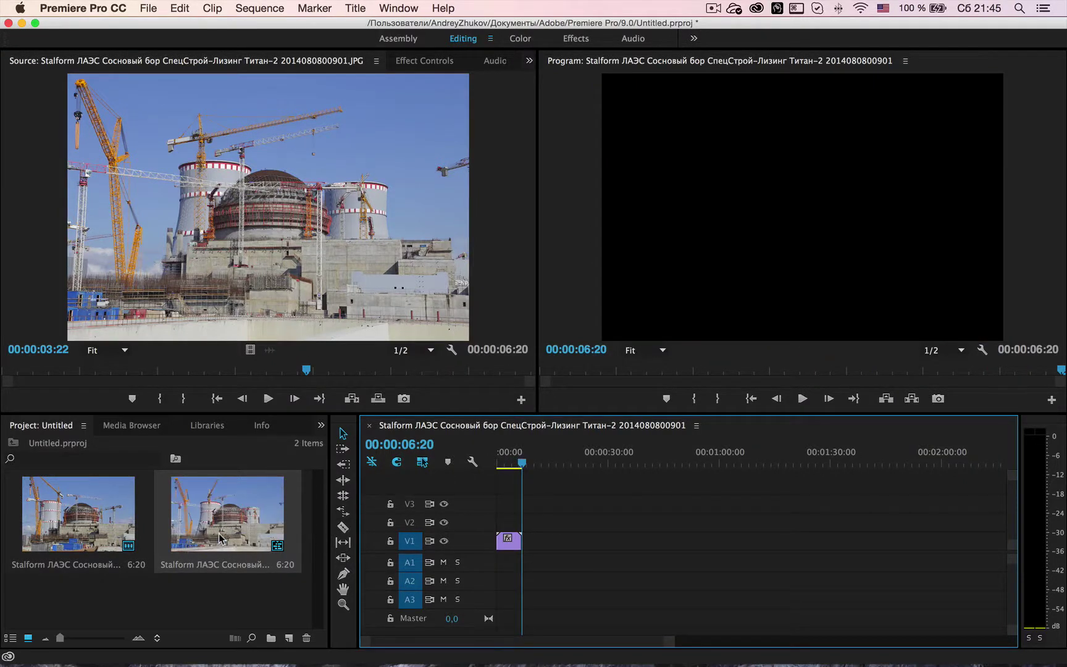
pyautogui.moveTo(522, 462); pyautogui.dragTo(479, 462)
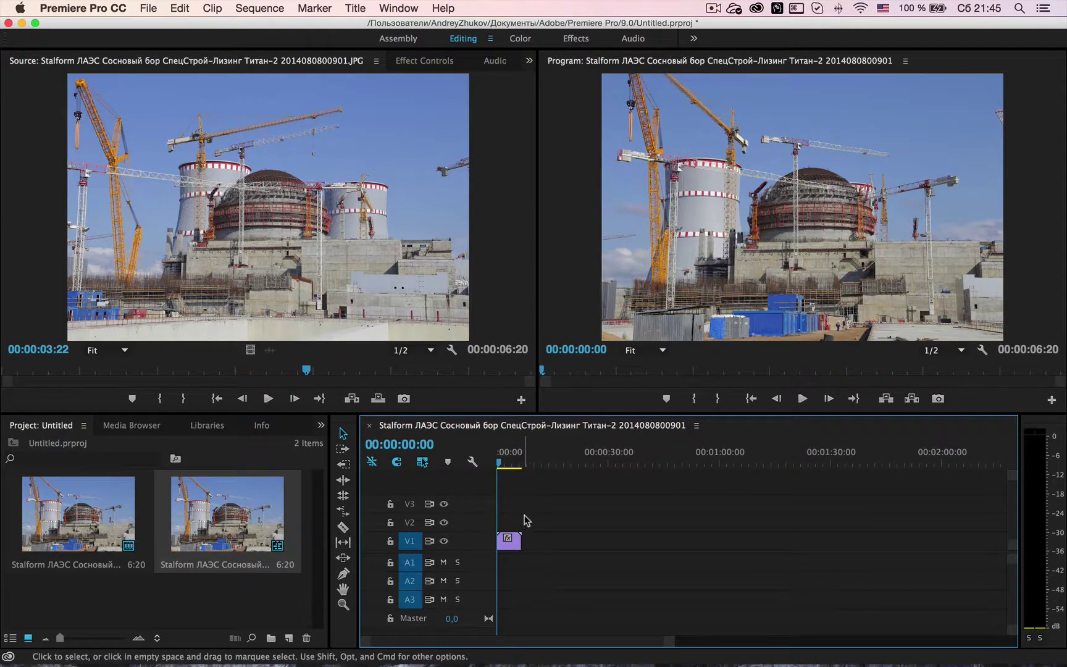
pyautogui.moveTo(503, 468); pyautogui.dragTo(489, 464)
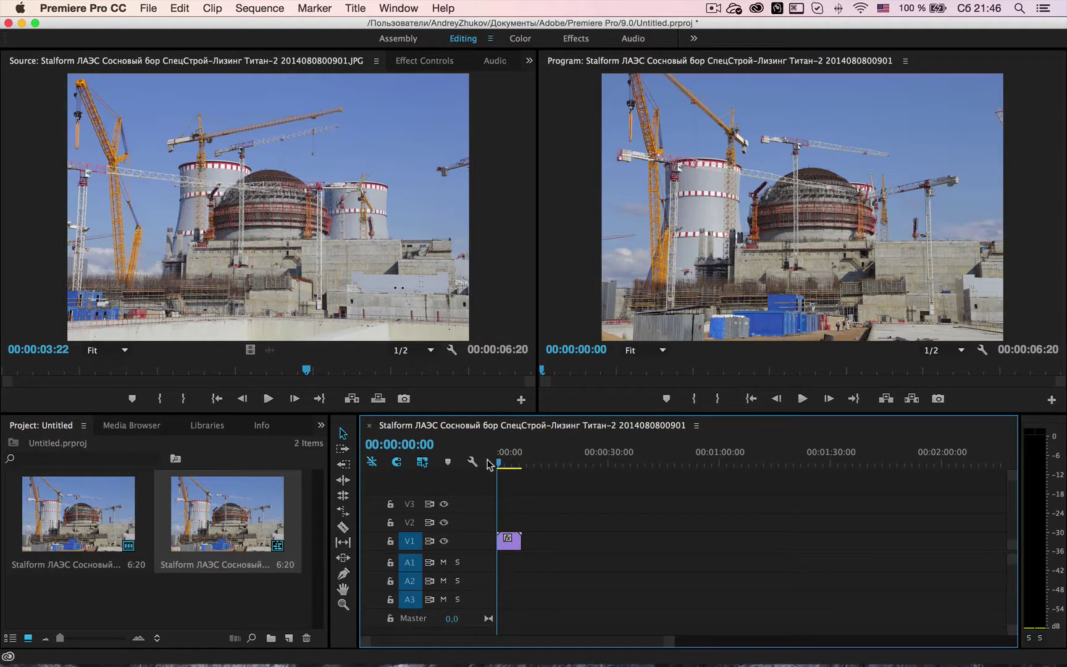
# Create a new sequence named Sequence 01 with the Digital SLR preset DSLR 1080p25
pyautogui.click(277, 599)
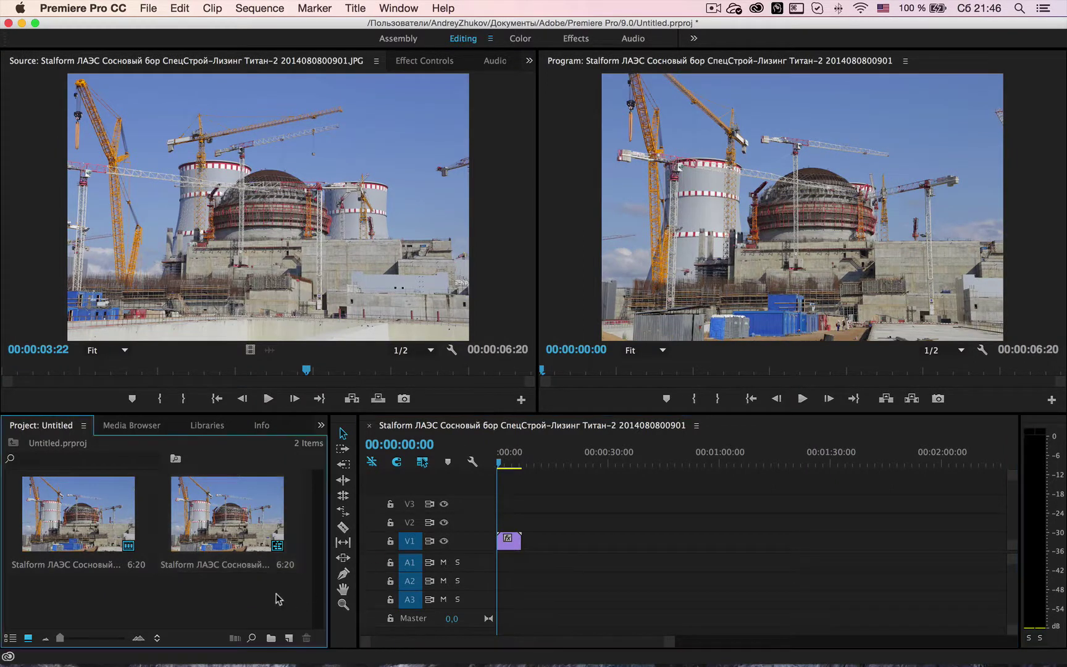
pyautogui.click(289, 638)
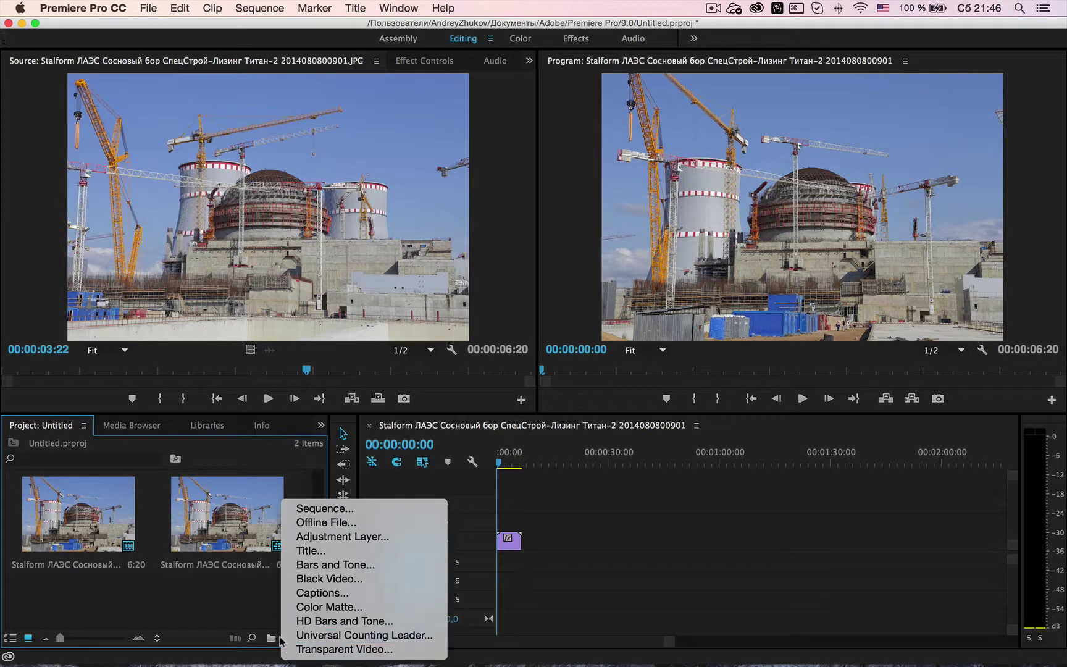
pyautogui.click(326, 508)
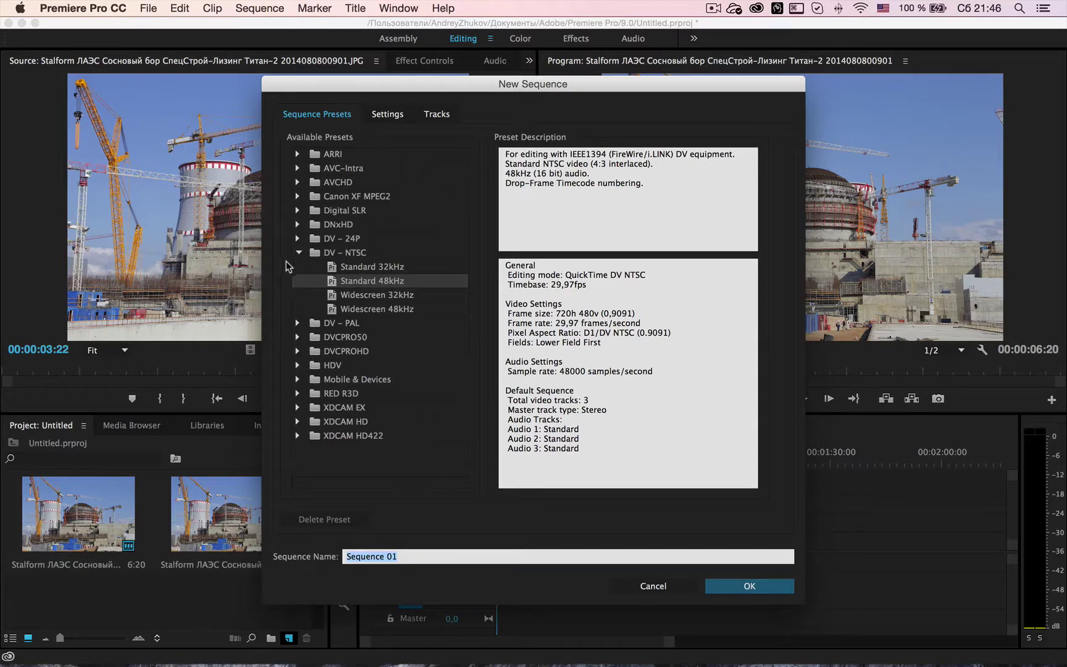
pyautogui.click(297, 209)
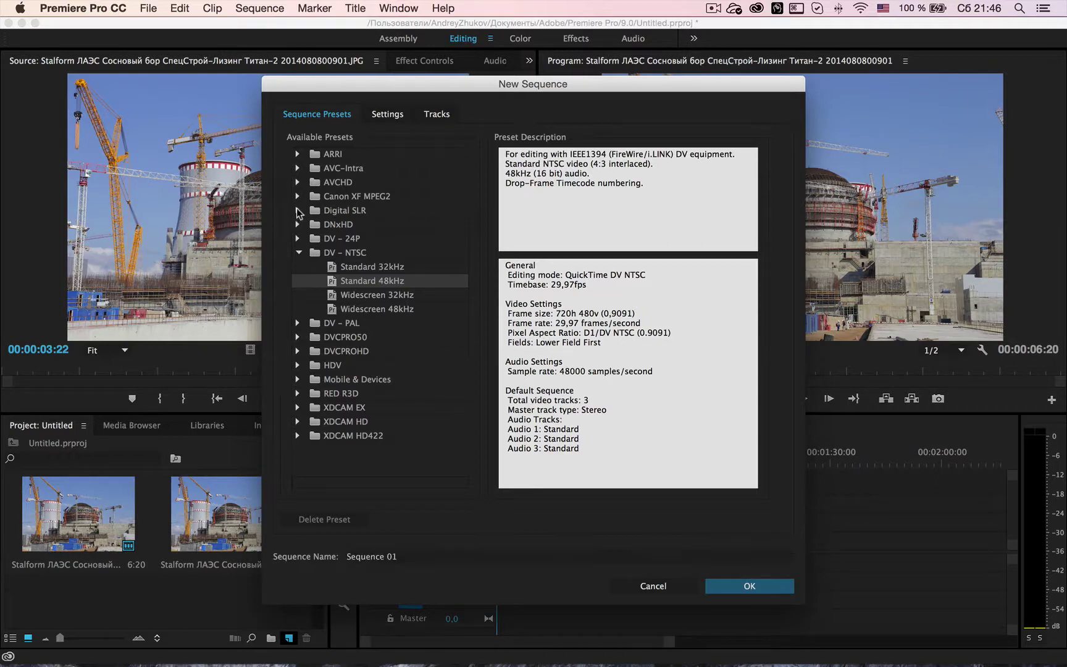
pyautogui.click(315, 224)
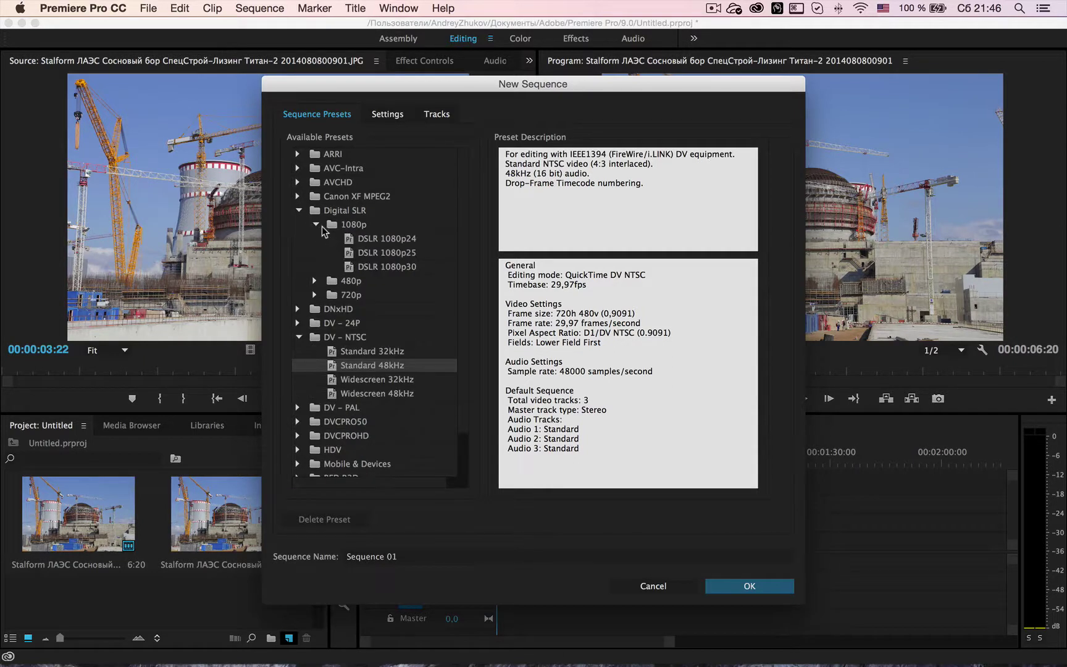
pyautogui.scroll(-1, 367, 245)
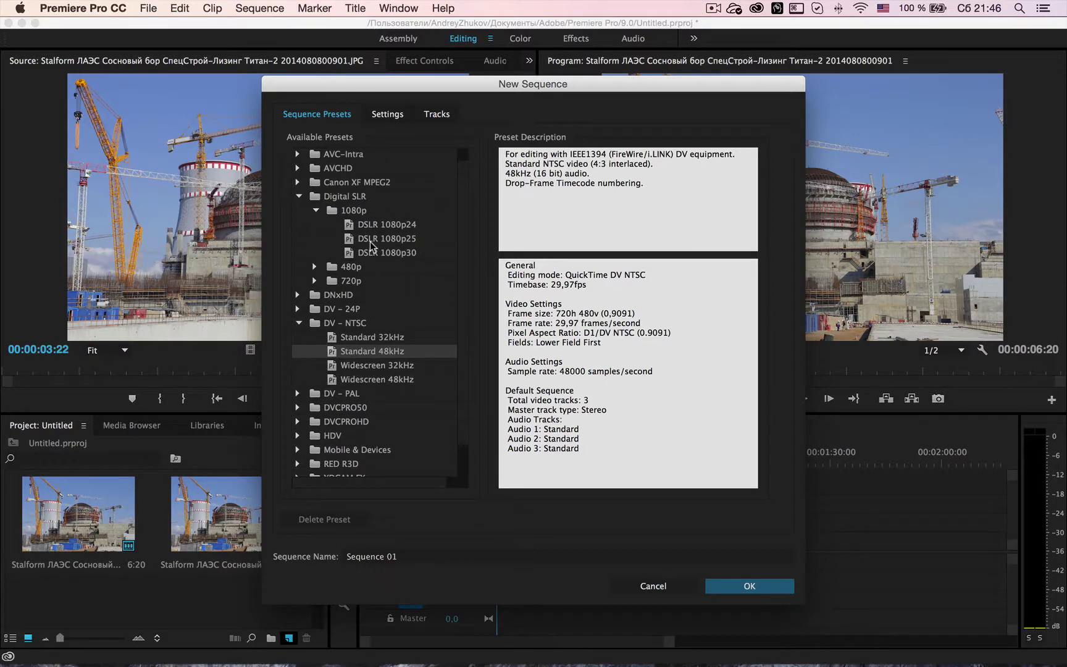
pyautogui.click(373, 241)
pyautogui.click(747, 587)
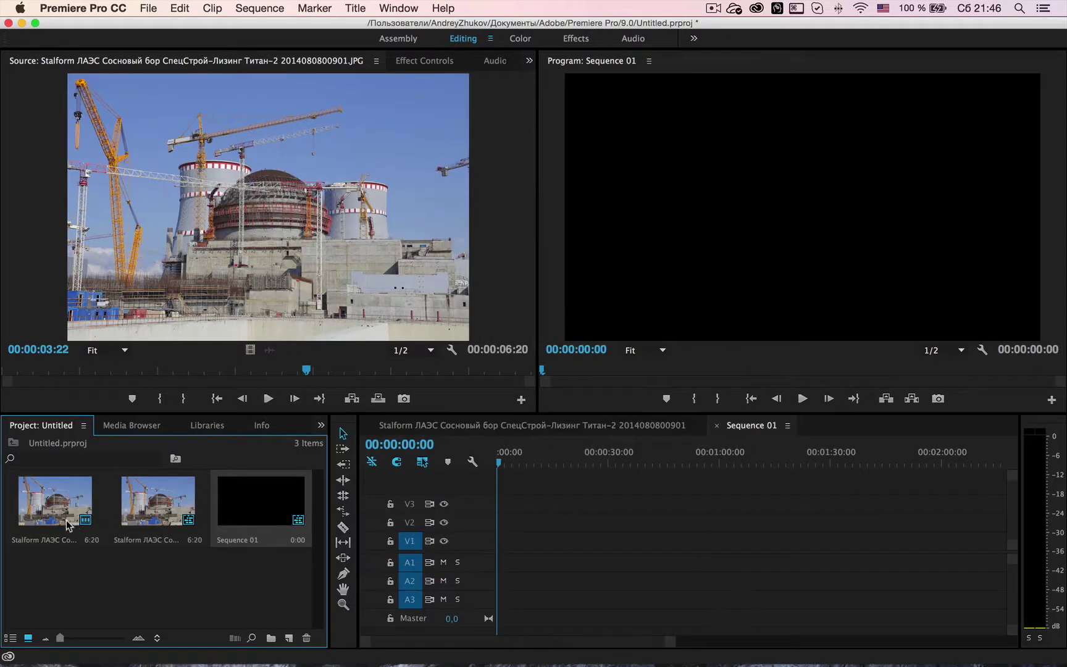
# Place the Stalform ЛАЭС clip at the start of V1 in Sequence 01, keeping the existing sequence settings
pyautogui.click(40, 511)
pyautogui.moveTo(40, 512); pyautogui.dragTo(497, 539)
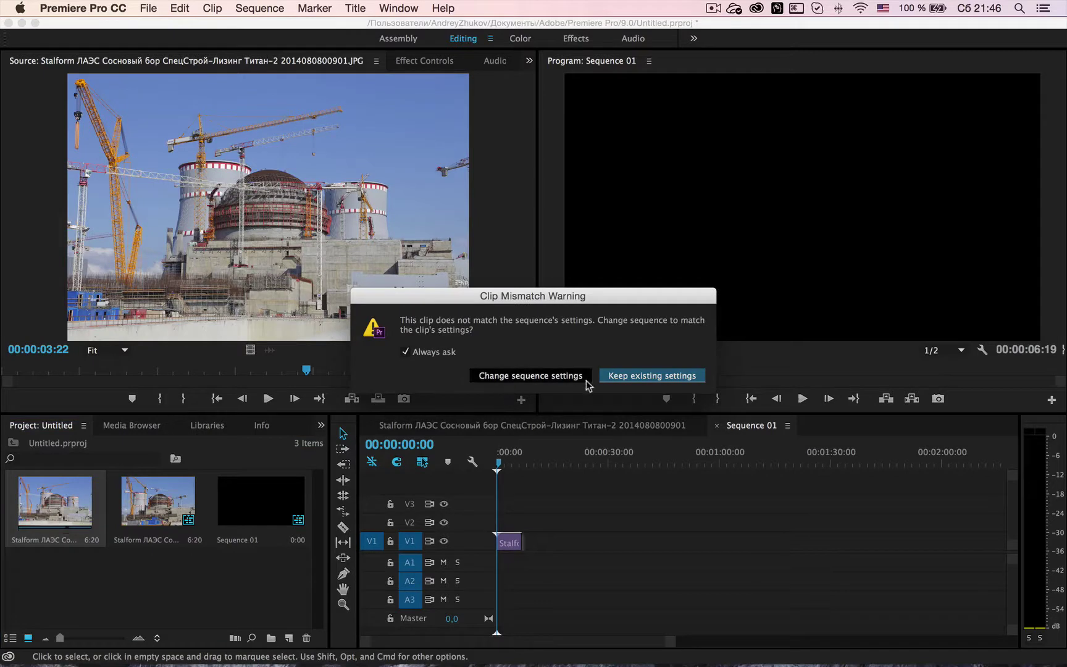
pyautogui.click(622, 378)
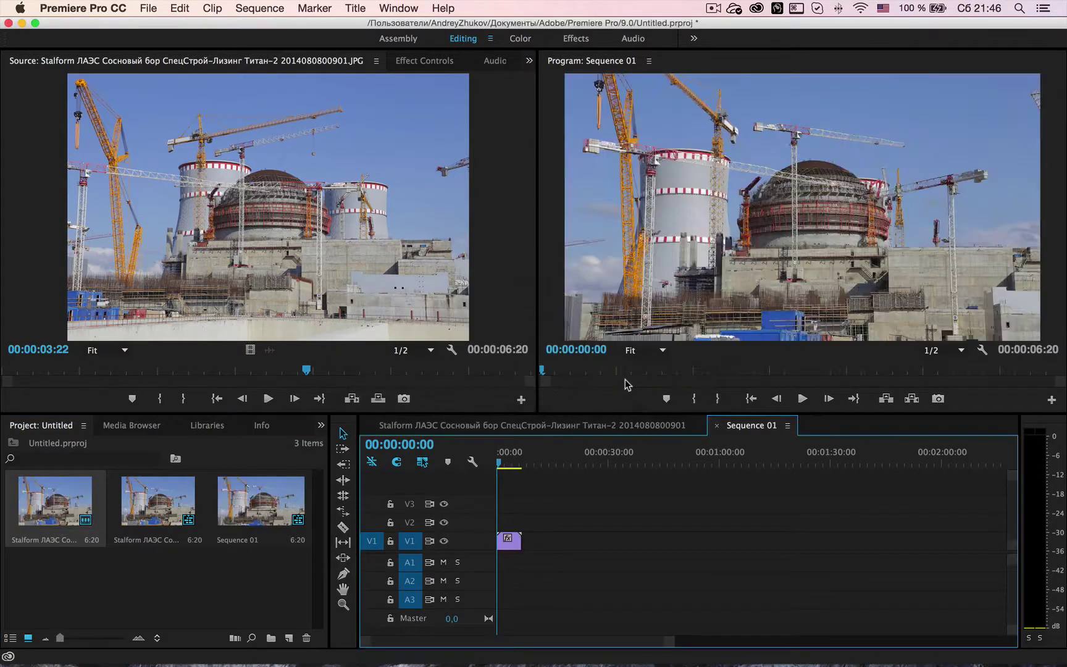
# Set the Motion scale of the clip in Sequence 01 to 136
pyautogui.click(512, 542)
pyautogui.click(415, 62)
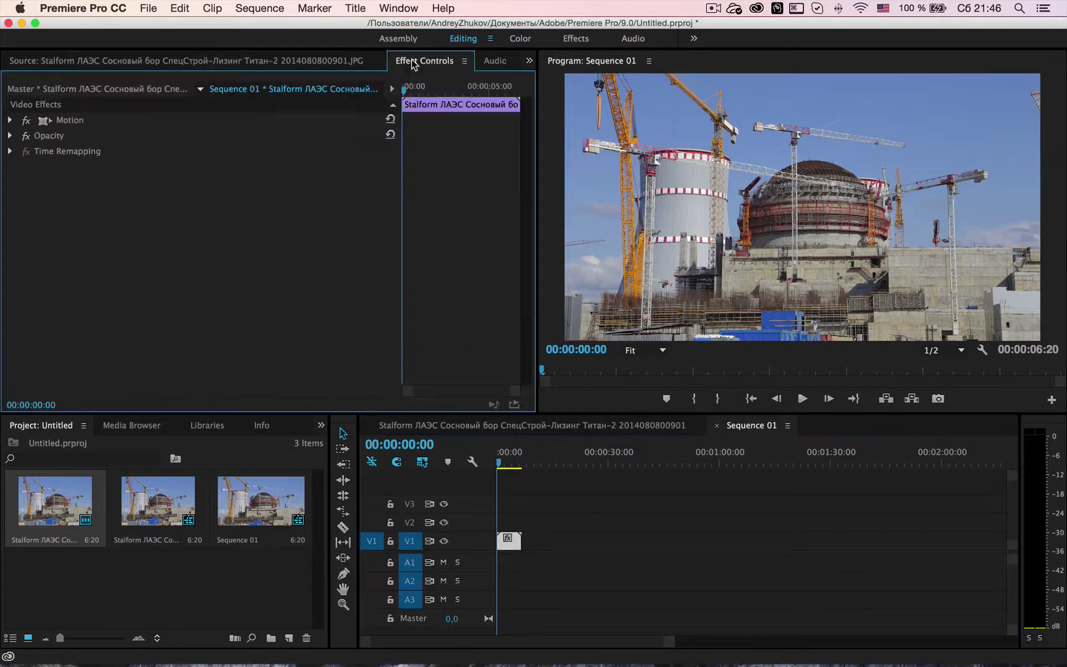
pyautogui.click(12, 121)
pyautogui.click(220, 154)
pyautogui.write('147')
pyautogui.press('Return')
pyautogui.moveTo(212, 152)
pyautogui.mouseDown()
pyautogui.moveTo(146, 152)
pyautogui.moveTo(213, 150)
pyautogui.mouseUp()
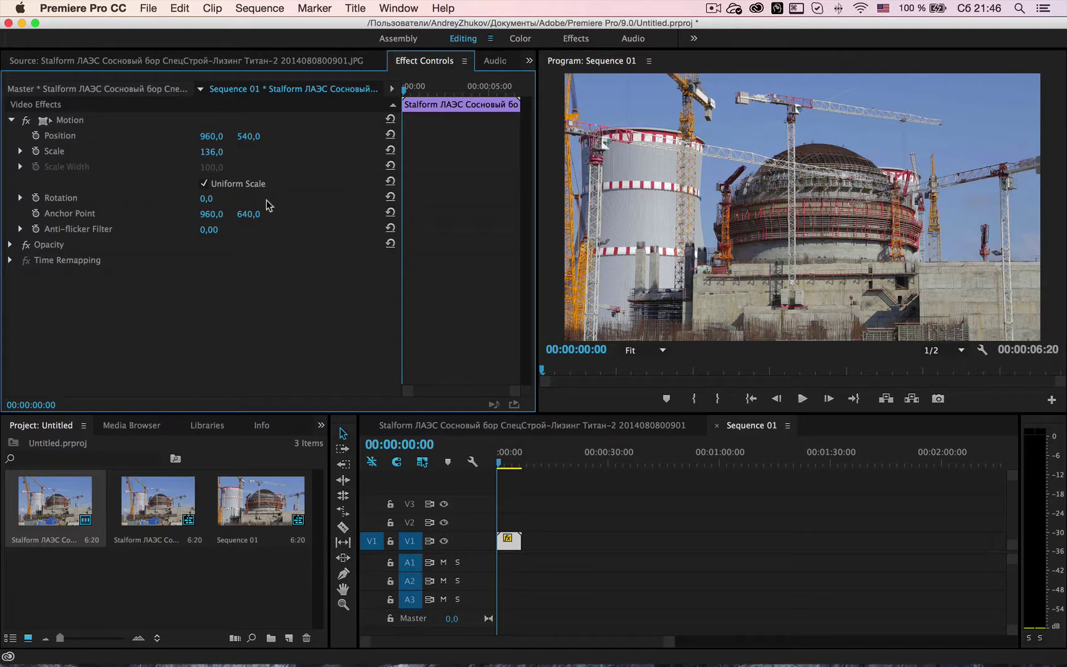
# Apply the Warp Stabilizer effect to the scaled clip on V1 in Sequence 01
pyautogui.click(509, 463)
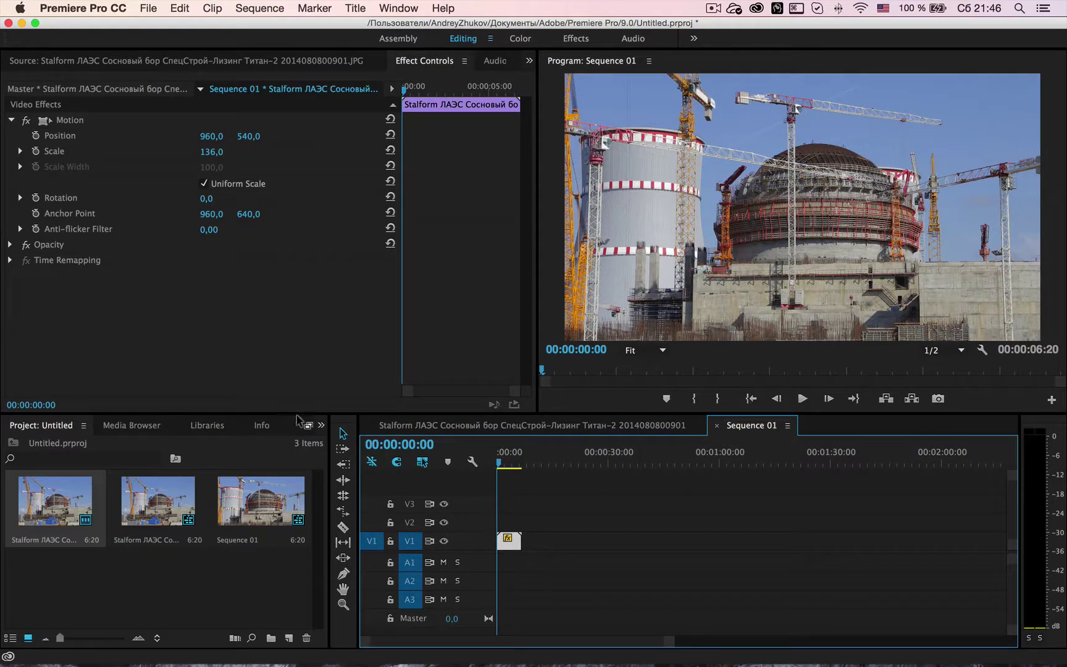
pyautogui.click(321, 425)
pyautogui.click(344, 457)
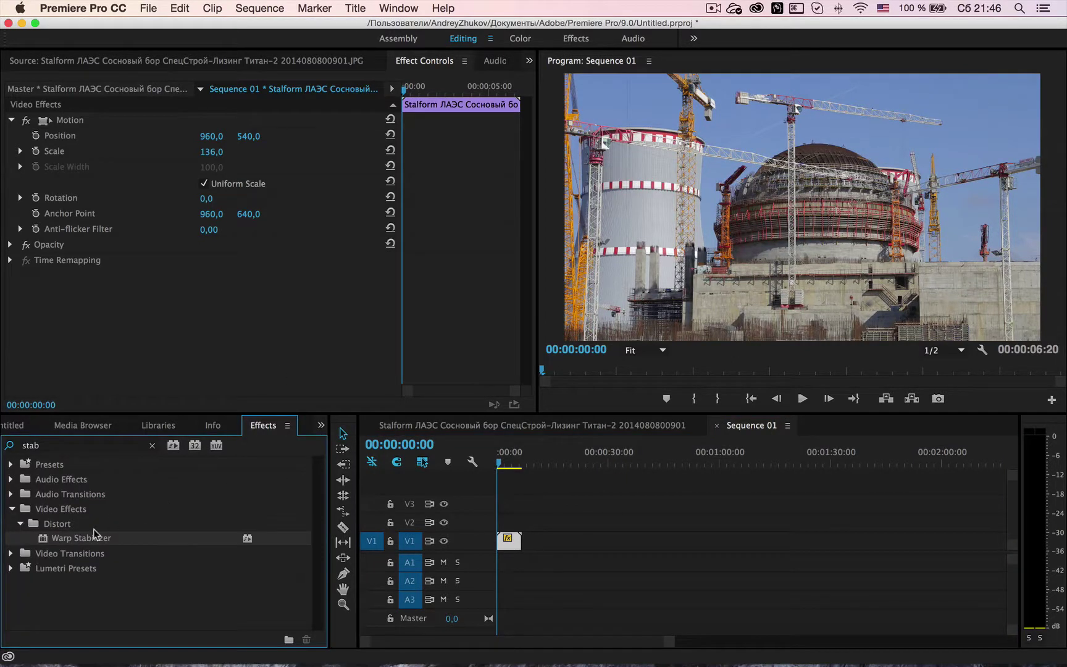
pyautogui.moveTo(87, 542); pyautogui.dragTo(505, 543)
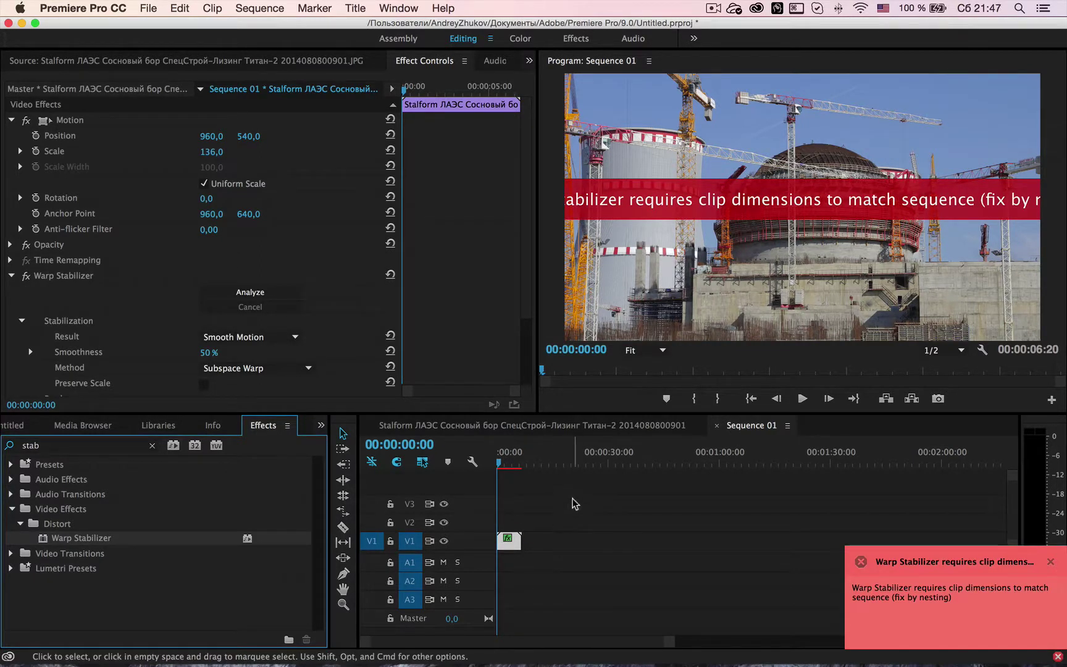
# Apply the Warp Stabilizer effect to the clip on V1 in the full-size Stalform ЛАЭС sequence
pyautogui.click(543, 425)
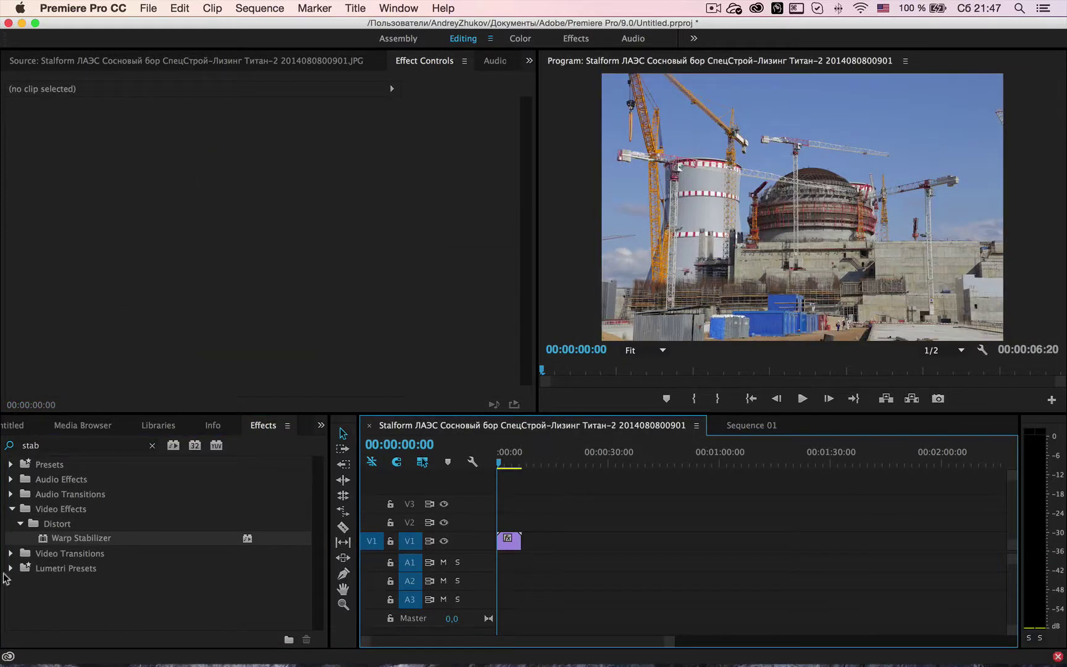
pyautogui.moveTo(77, 543); pyautogui.dragTo(503, 542)
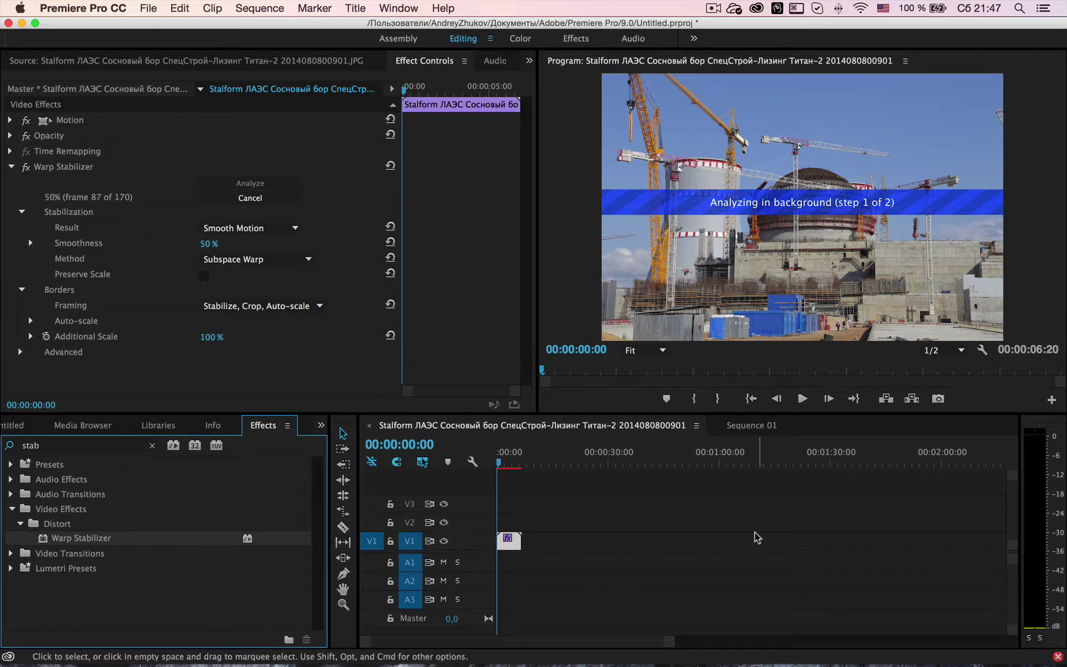
# Delete the clip from Sequence 01 and return to the Stalform ЛАЭС sequence
pyautogui.click(749, 425)
pyautogui.click(509, 542)
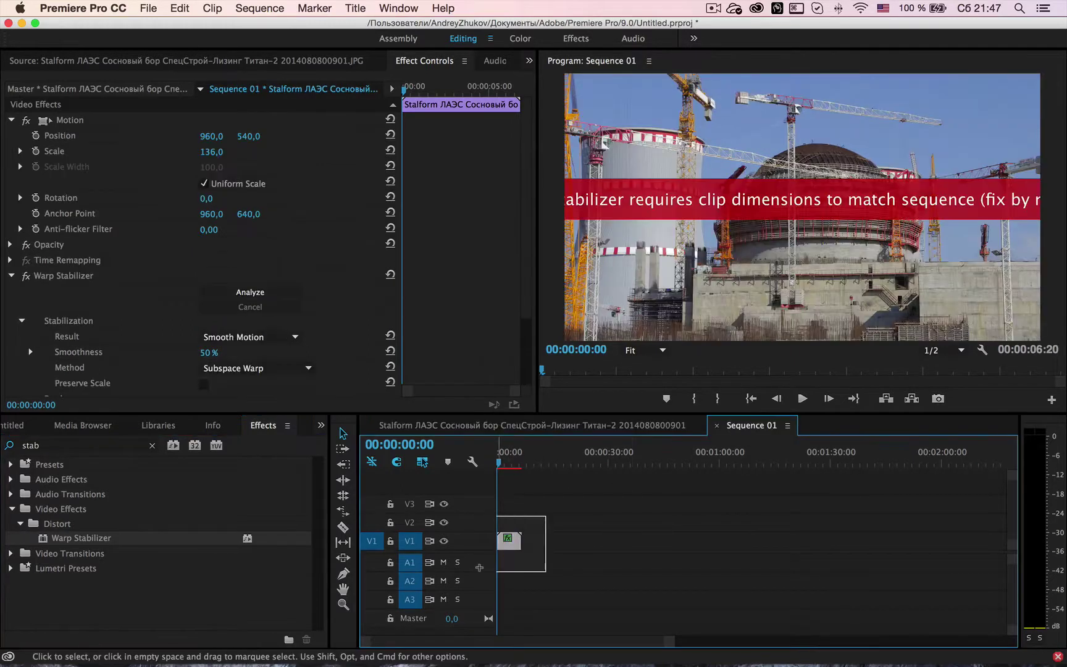
pyautogui.press('Delete')
pyautogui.click(502, 426)
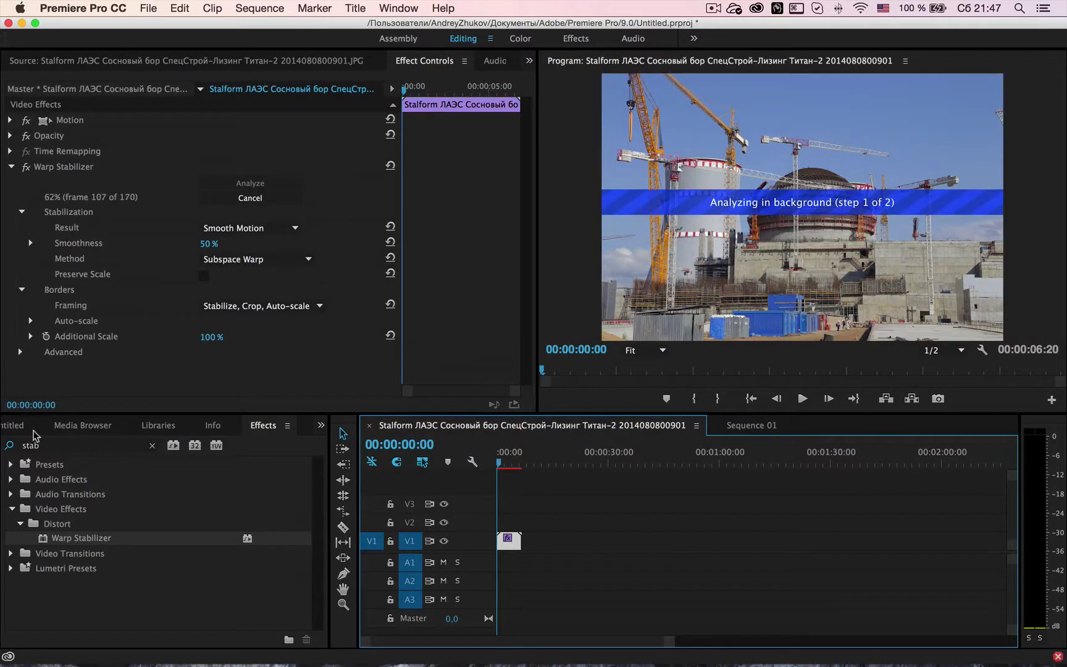
# Create a second sequence directly from the Stalform ЛАЭС image-series clip so its settings match the clip
pyautogui.click(14, 426)
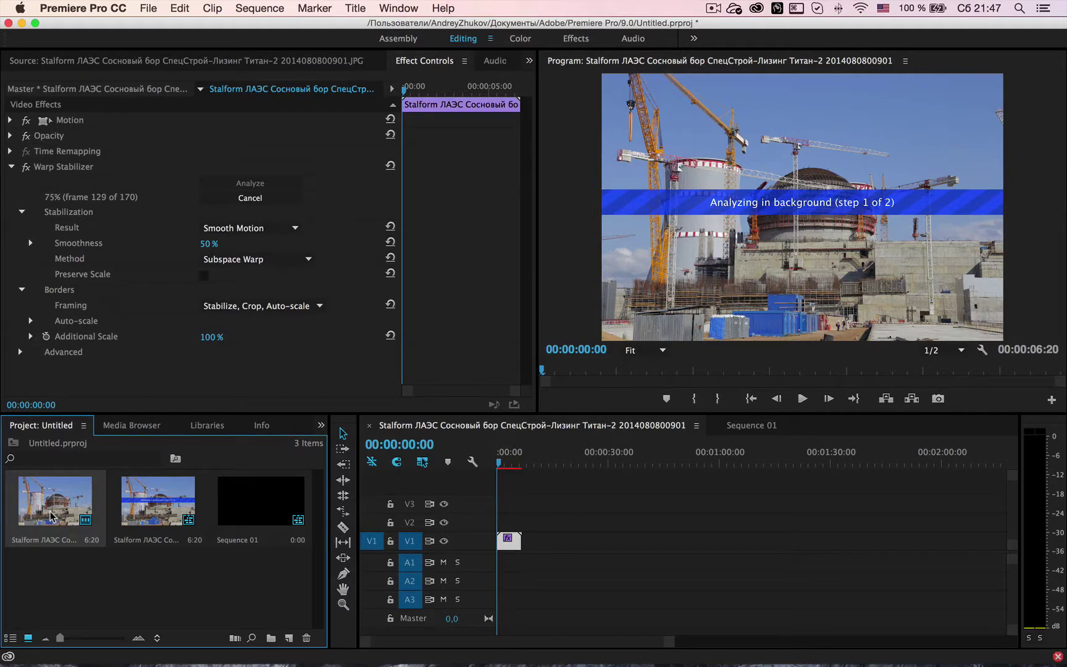
pyautogui.click(500, 466)
pyautogui.moveTo(501, 467); pyautogui.dragTo(486, 467)
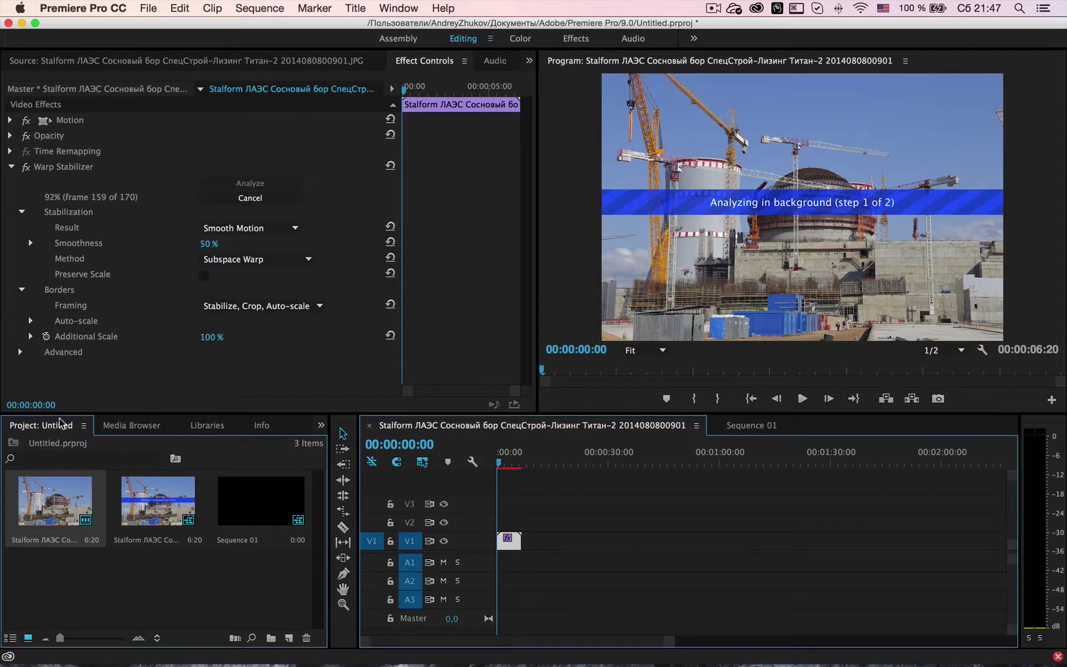
pyautogui.click(40, 509)
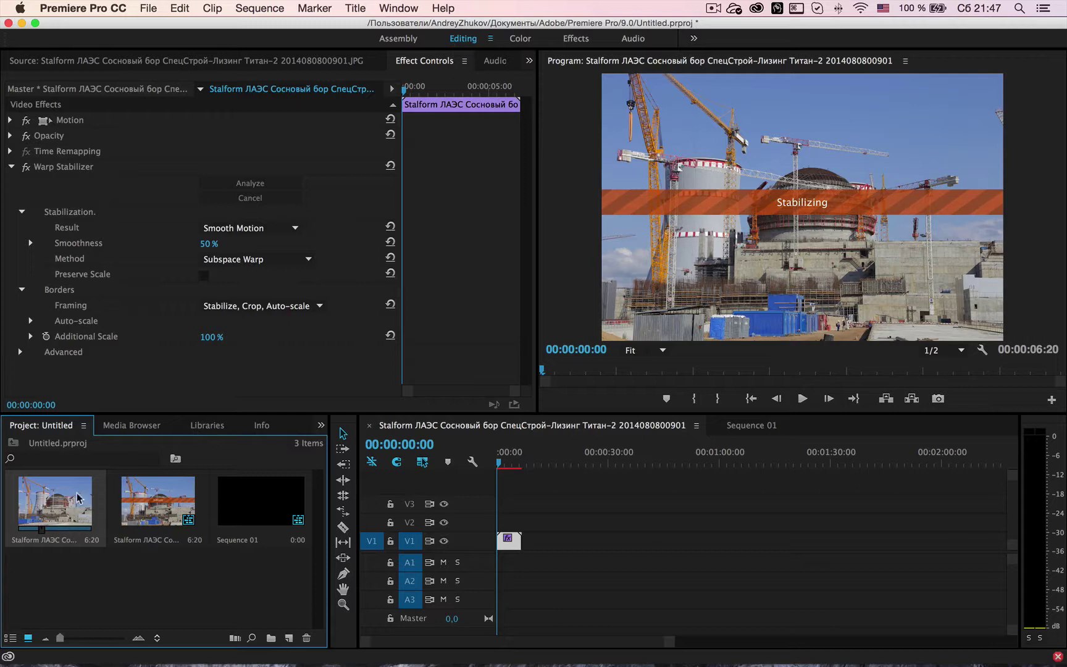
pyautogui.click(289, 636)
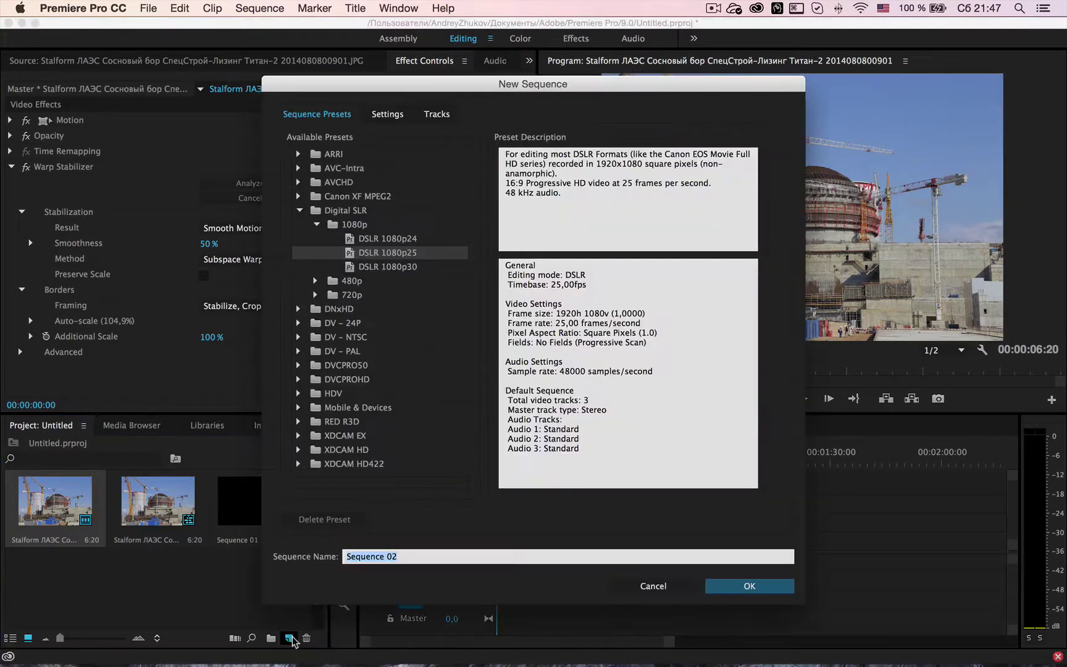
pyautogui.click(653, 586)
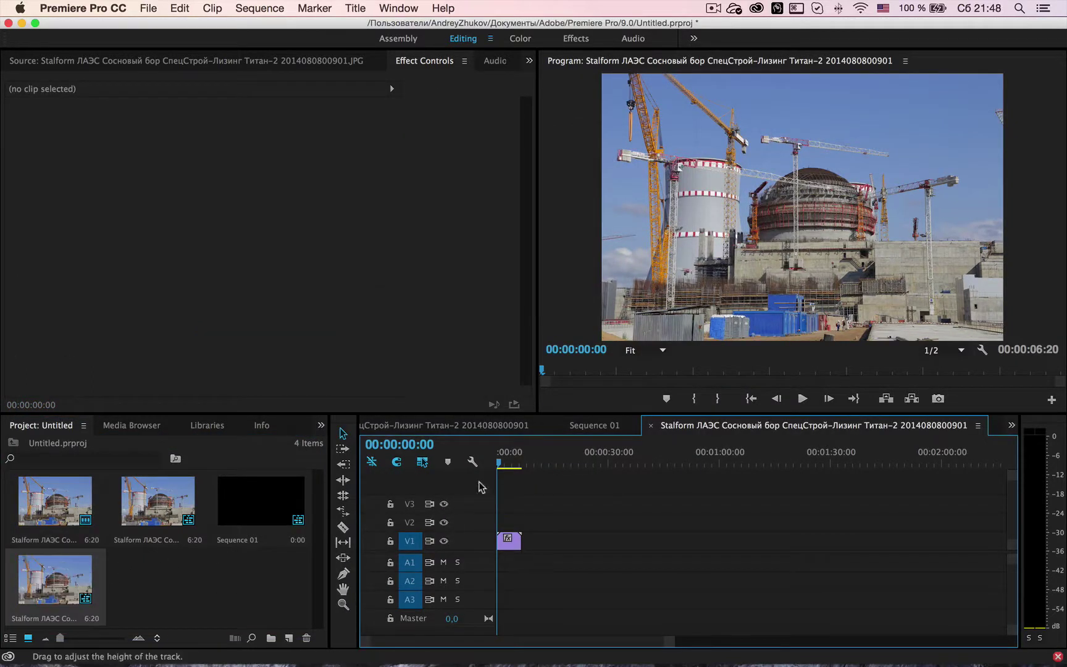
# Play the new unstabilized sequence and the Warp Stabilizer sequence to compare their motion
pyautogui.moveTo(501, 467); pyautogui.dragTo(497, 467)
pyautogui.press('space')
pyautogui.press('space')
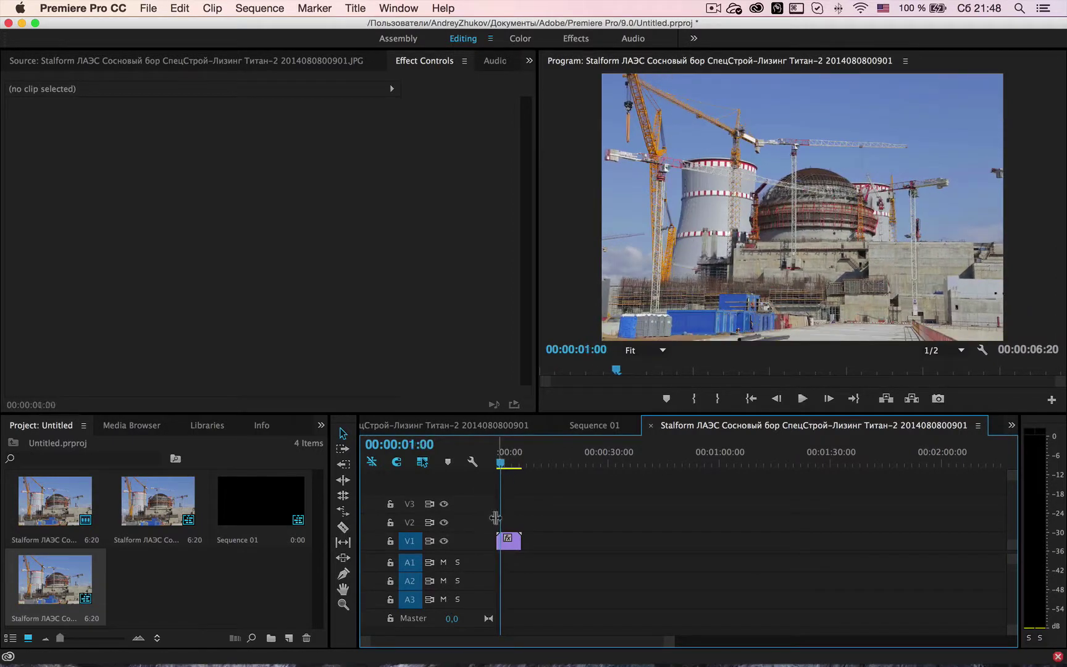
pyautogui.click(435, 426)
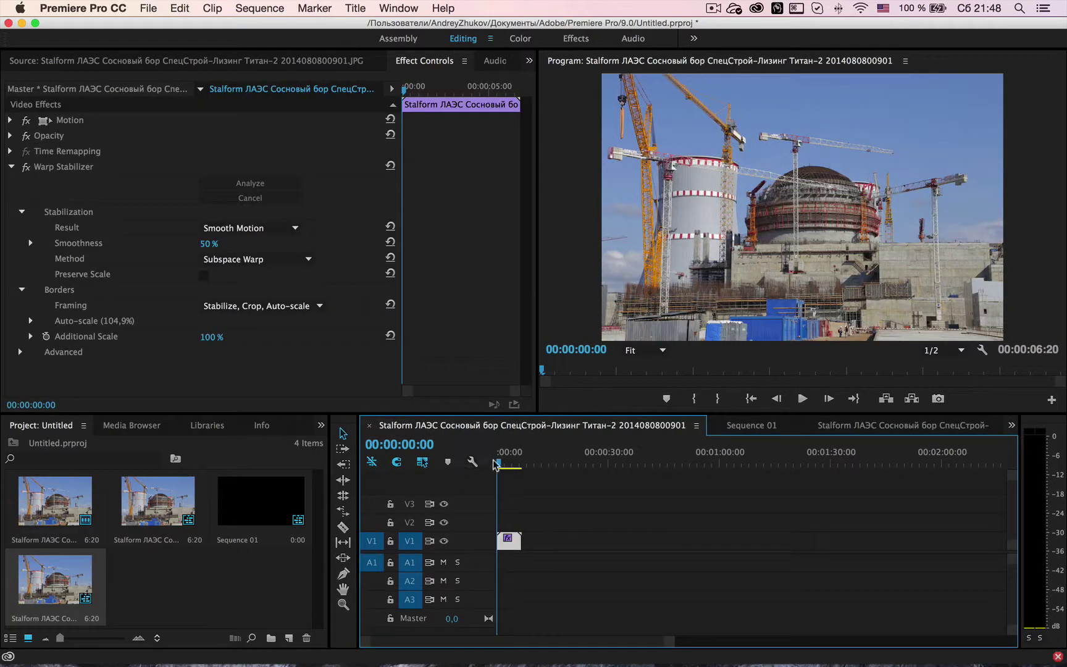
pyautogui.moveTo(500, 468); pyautogui.dragTo(501, 467)
pyautogui.press('space')
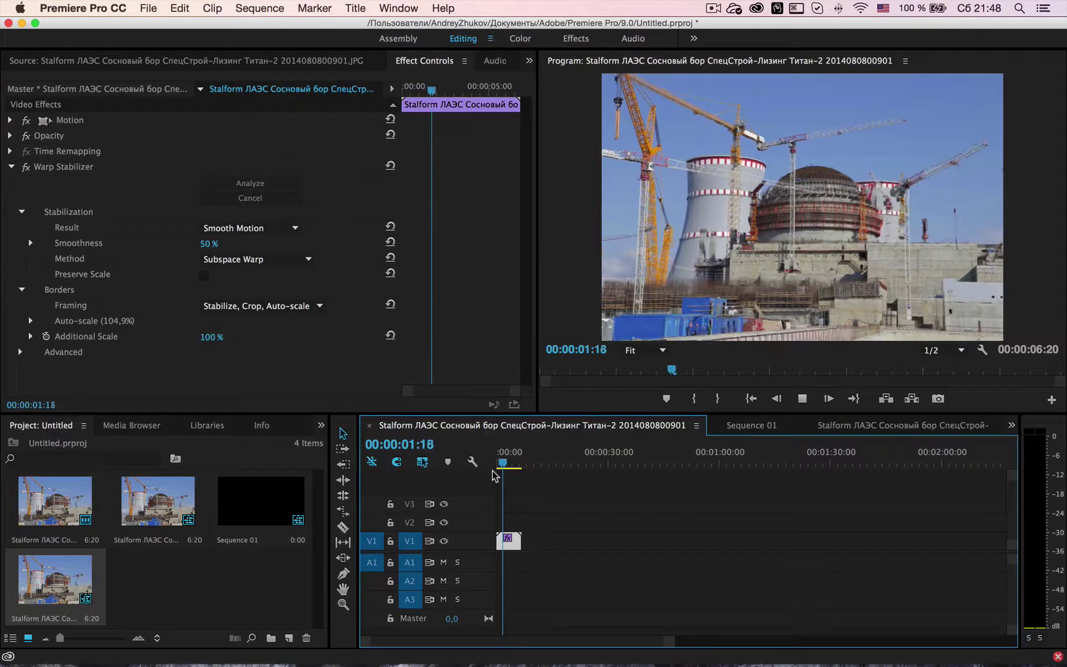
pyautogui.press('space')
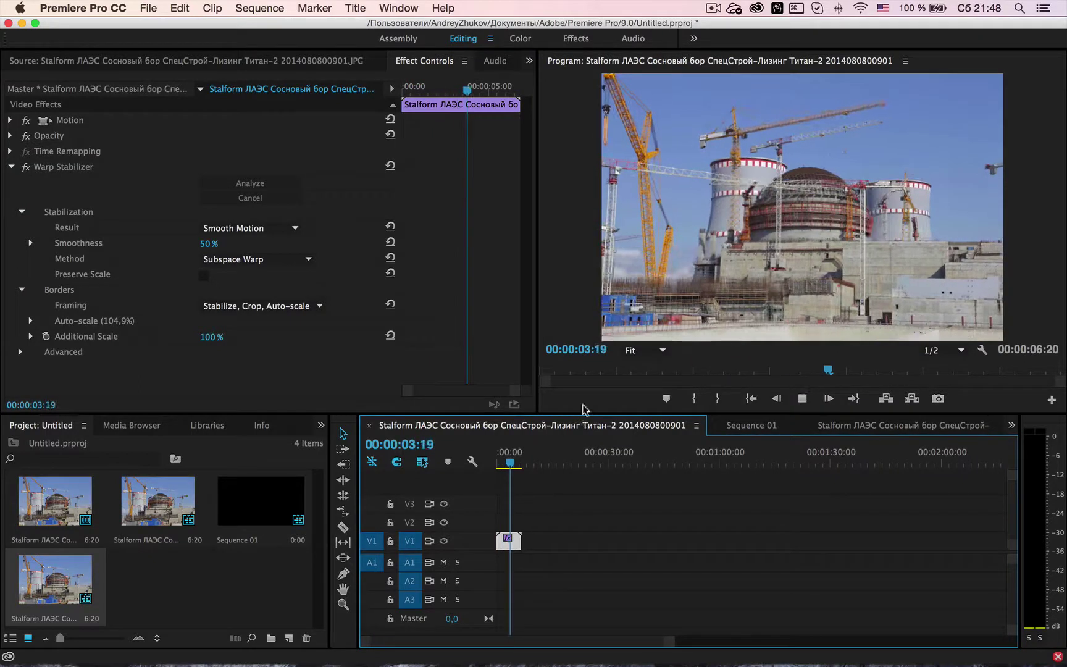
# Enlarge the program preview and replay the opening seconds of the stabilized sequence several times to check the motion
pyautogui.moveTo(614, 415); pyautogui.dragTo(613, 514)
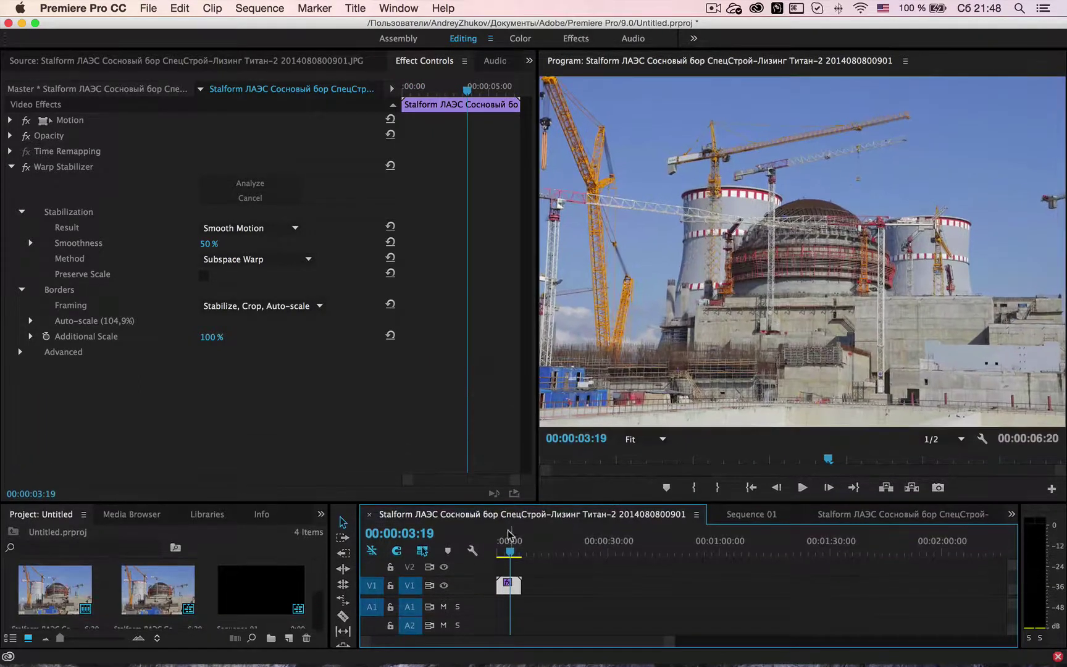
pyautogui.moveTo(508, 552); pyautogui.dragTo(489, 553)
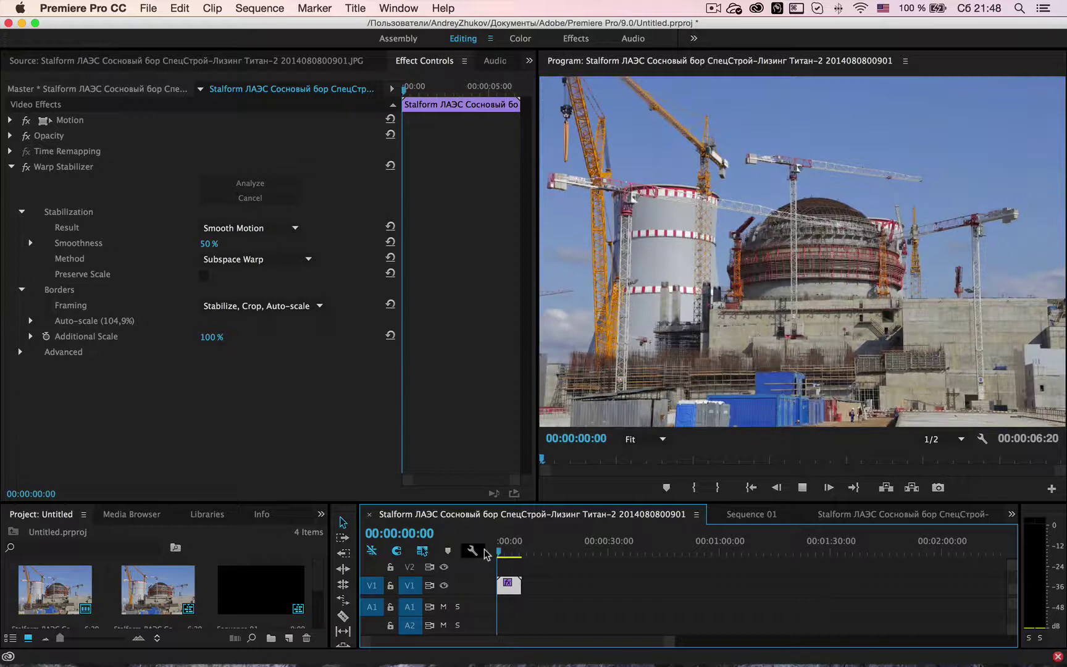
pyautogui.press('space')
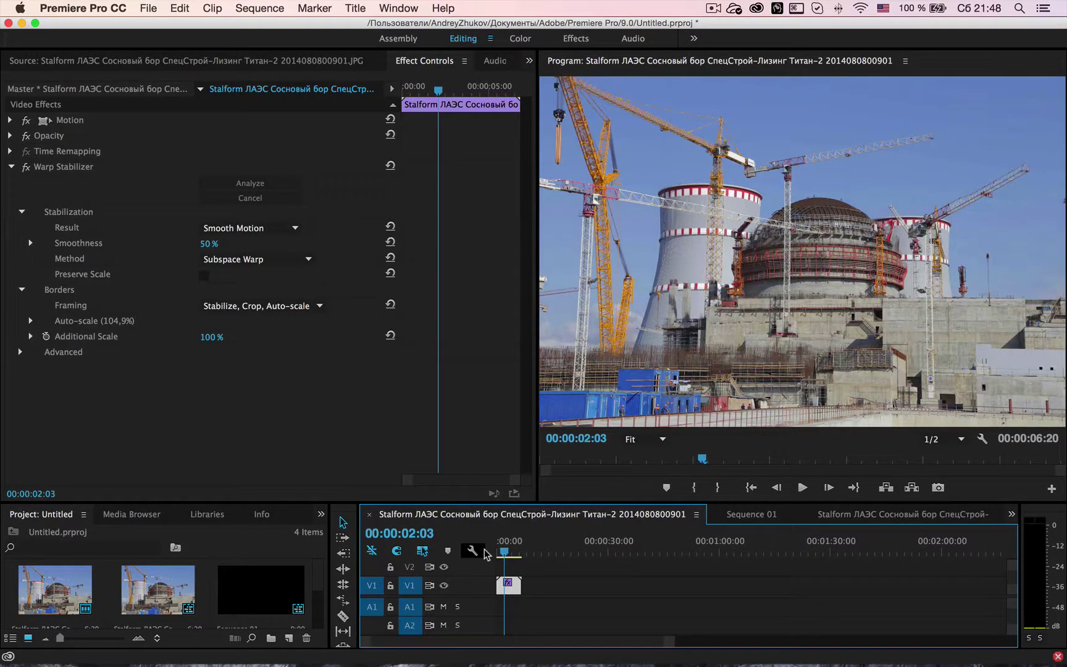
pyautogui.moveTo(505, 552)
pyautogui.mouseDown()
pyautogui.moveTo(545, 552)
pyautogui.moveTo(499, 554)
pyautogui.mouseUp()
pyautogui.press('space')
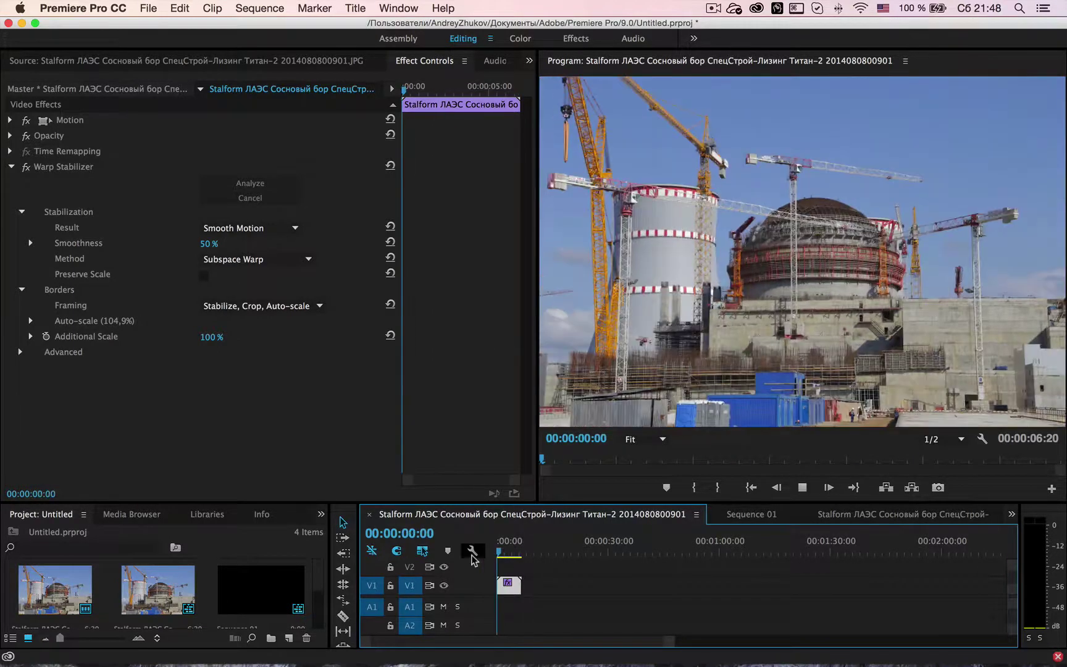
pyautogui.press('space')
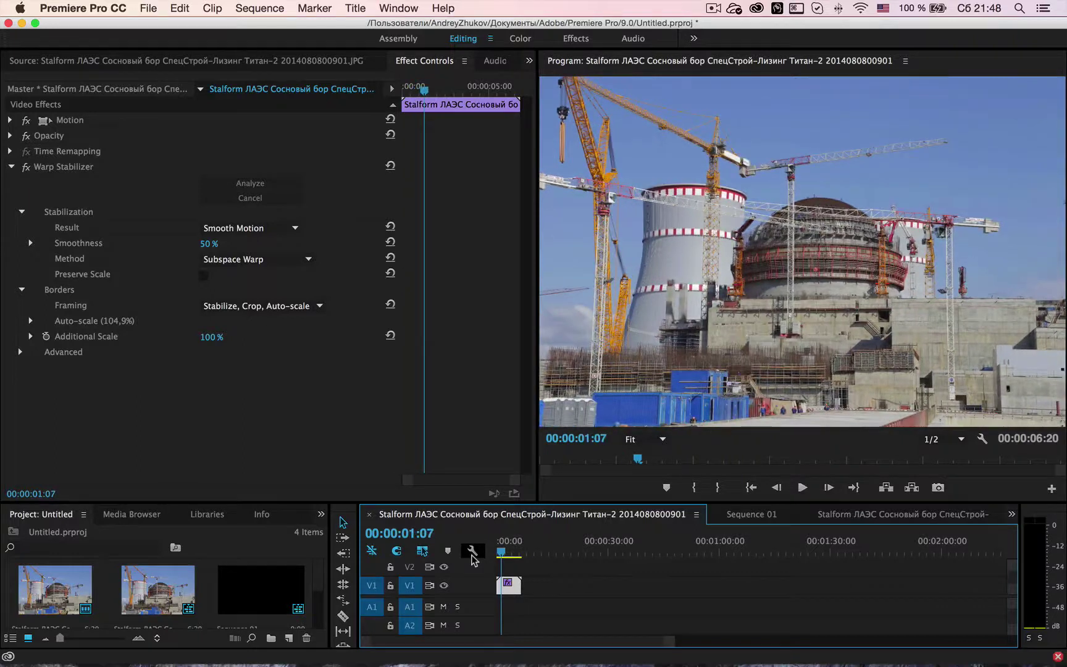
pyautogui.click(497, 552)
pyautogui.moveTo(498, 554)
pyautogui.mouseDown()
pyautogui.moveTo(510, 552)
pyautogui.moveTo(499, 552)
pyautogui.mouseUp()
pyautogui.press('space')
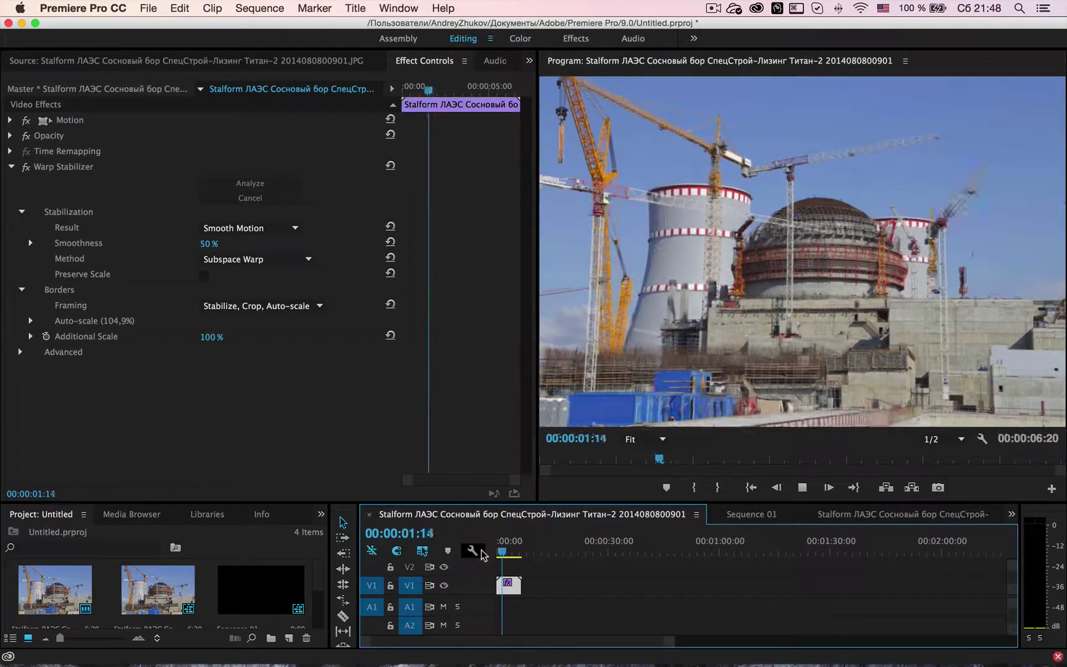
pyautogui.press('space')
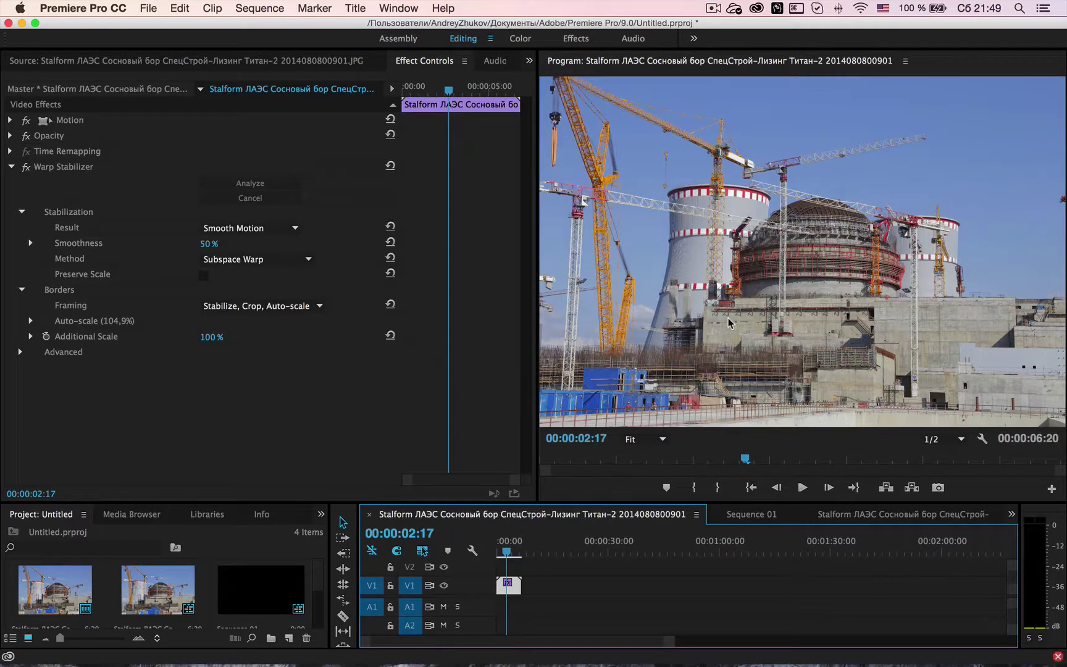
# Step frame by frame through the stabilized sequence between 00:00:02:17 and 00:00:02:23 to examine the stabilization
pyautogui.press('Right')
pyautogui.press('Left')
pyautogui.press('Right')
pyautogui.press('Right')
pyautogui.press('Right')
pyautogui.press('Right')
pyautogui.press('Right')
pyautogui.press('Right')
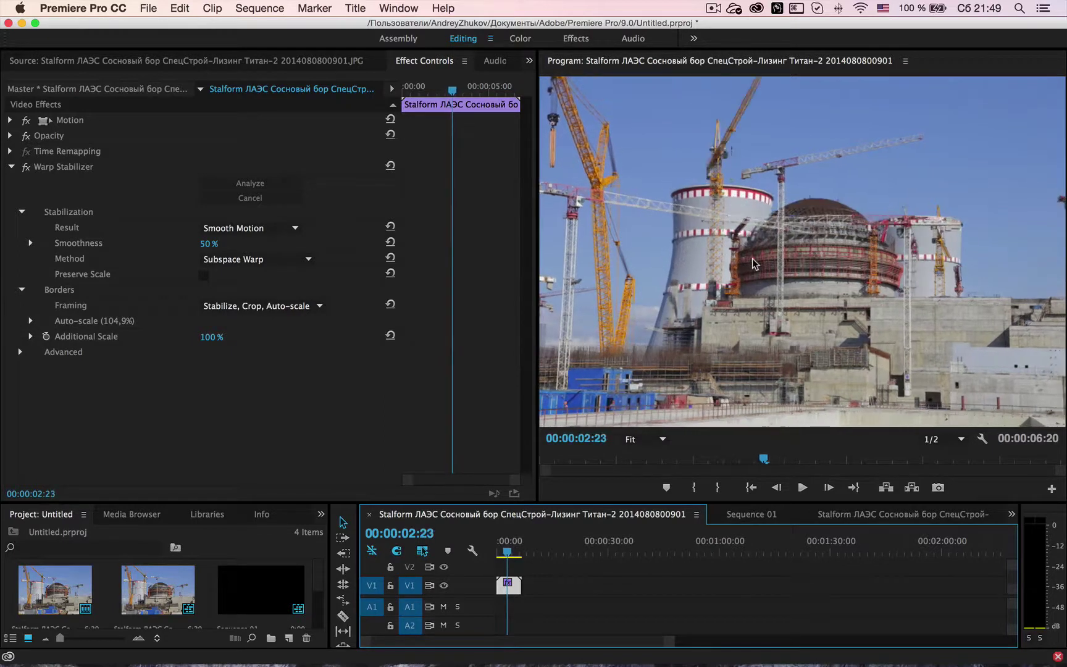
pyautogui.press('Left')
pyautogui.press('Left')
pyautogui.press('Left')
pyautogui.press('Left')
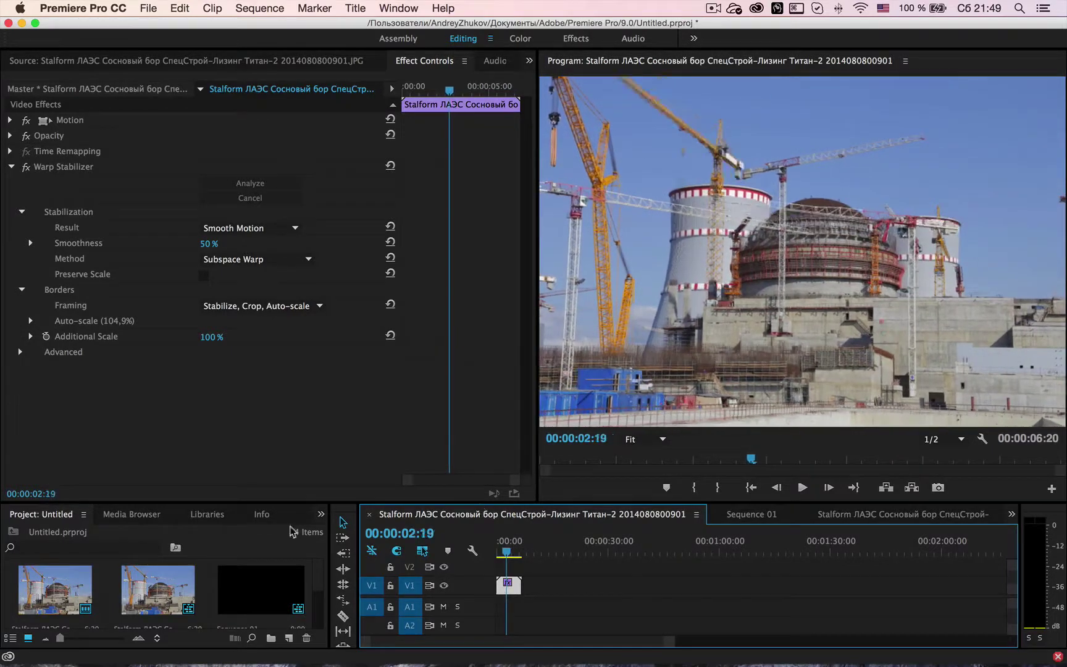
pyautogui.click(31, 168)
pyautogui.press('Left')
pyautogui.press('Left')
pyautogui.press('Left')
pyautogui.press('Right')
pyautogui.click(26, 167)
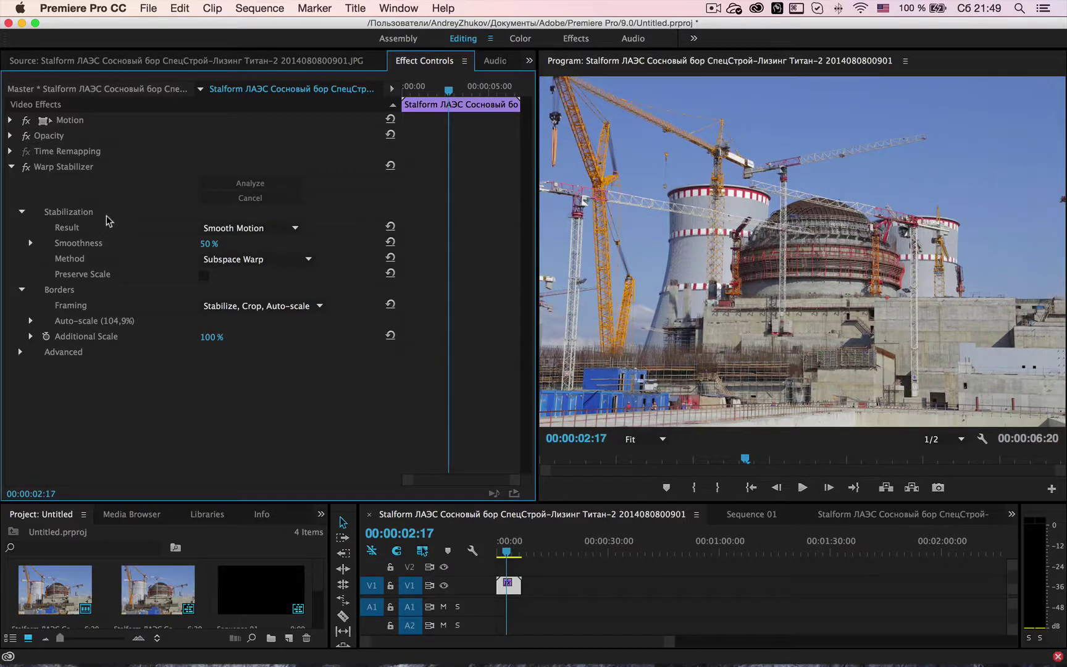
# Step the stabilized sequence backward frame by frame to 00:00:01:01, examining the building and cranes for jitter
pyautogui.press('Left')
pyautogui.press('Left')
pyautogui.press('Left')
pyautogui.press('Left')
pyautogui.press('Left')
pyautogui.press('Left')
pyautogui.press('Left')
pyautogui.press('Left')
pyautogui.press('Left')
pyautogui.press('Left')
pyautogui.press('Left')
pyautogui.press('Left')
pyautogui.press('Left')
pyautogui.press('Left')
pyautogui.press('Left')
pyautogui.press('Left')
pyautogui.press('Left')
pyautogui.press('Left')
pyautogui.press('Left')
pyautogui.press('Left')
pyautogui.press('Left')
pyautogui.press('Left')
pyautogui.press('Left')
pyautogui.press('Left')
pyautogui.press('Left')
pyautogui.press('Left')
pyautogui.press('Left')
pyautogui.press('Left')
pyautogui.press('Left')
pyautogui.press('Left')
pyautogui.press('Left')
pyautogui.press('Left')
pyautogui.press('Left')
pyautogui.press('Left')
pyautogui.press('Left')
pyautogui.press('Left')
pyautogui.press('Left')
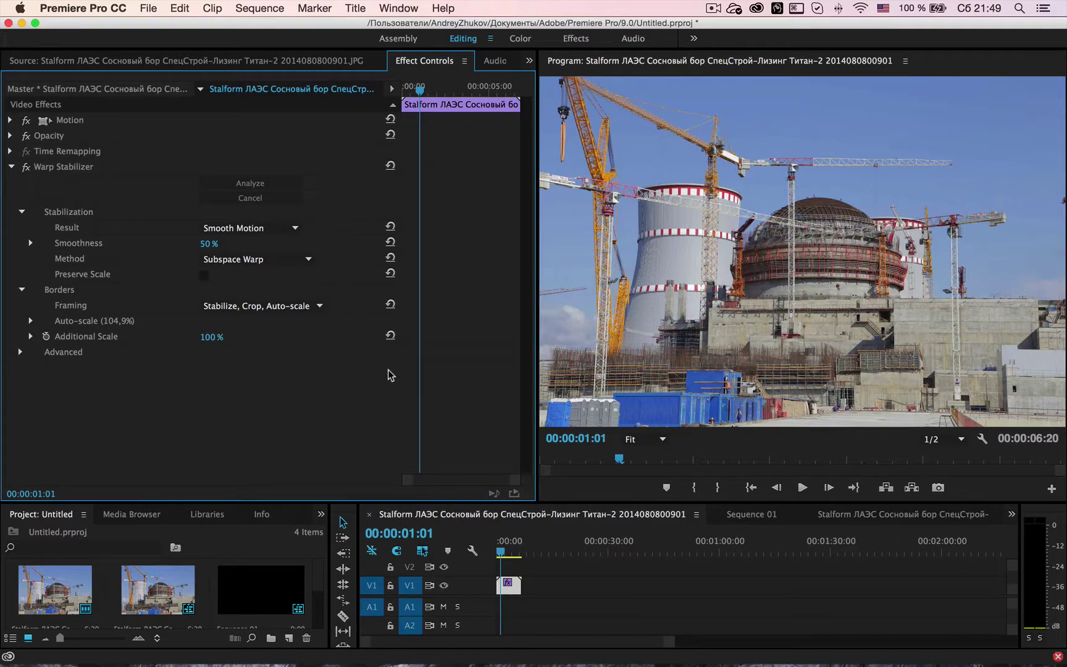
# Replay the stabilized sequence from its start to examine the overall motion, and widen the program preview
pyautogui.moveTo(502, 552); pyautogui.dragTo(485, 556)
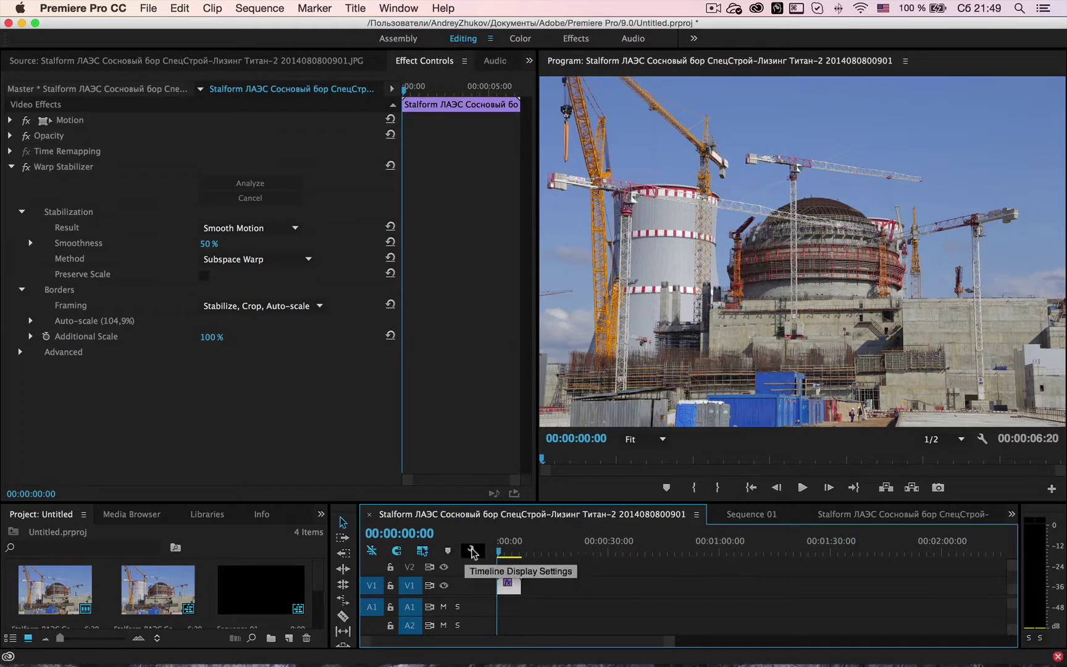
pyautogui.press('space')
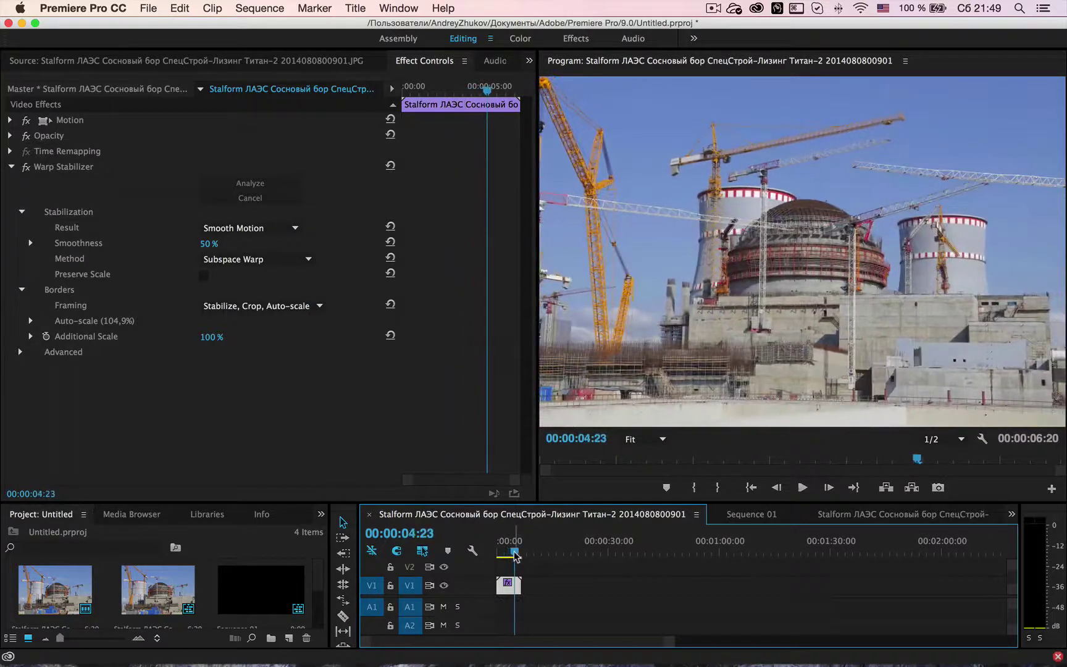
pyautogui.press('space')
pyautogui.press('Home')
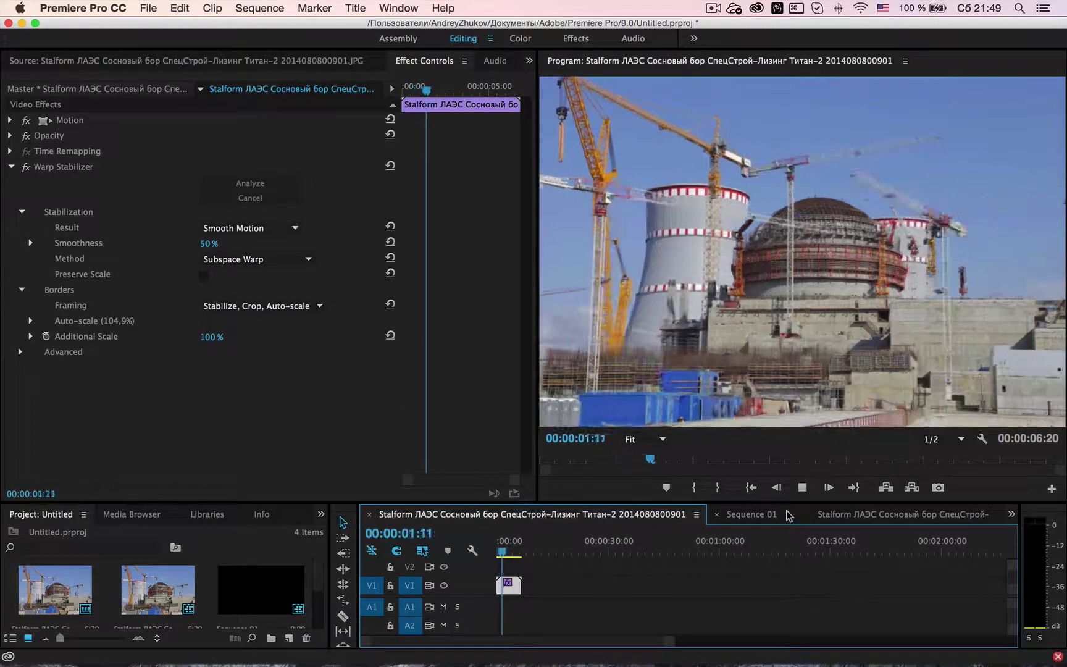
pyautogui.press('space')
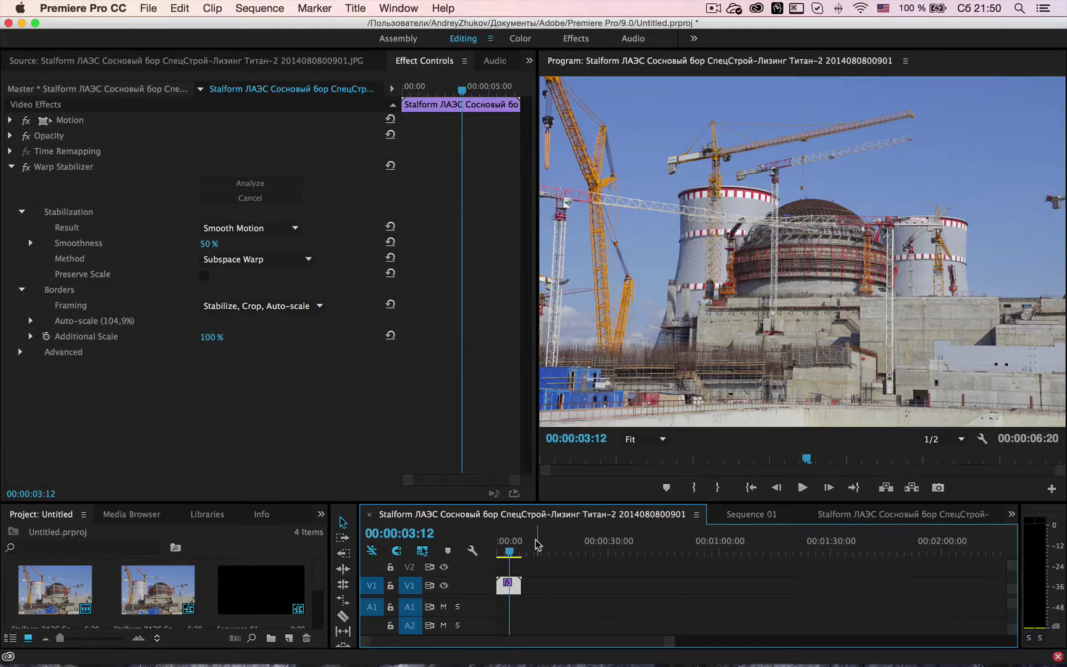
pyautogui.click(499, 542)
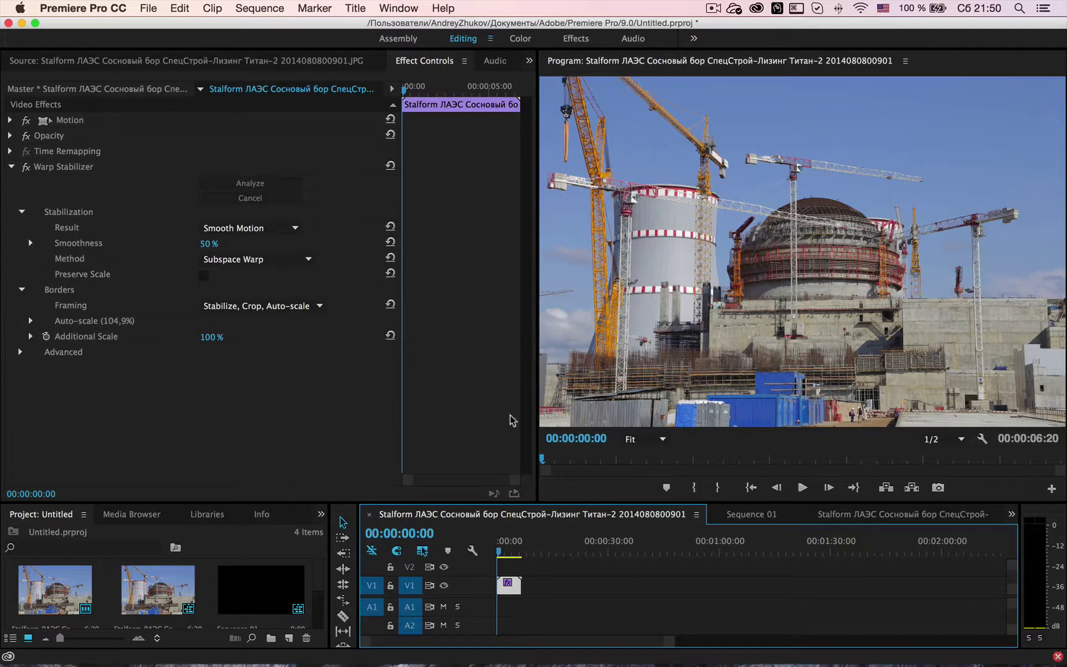
pyautogui.moveTo(535, 364); pyautogui.dragTo(431, 371)
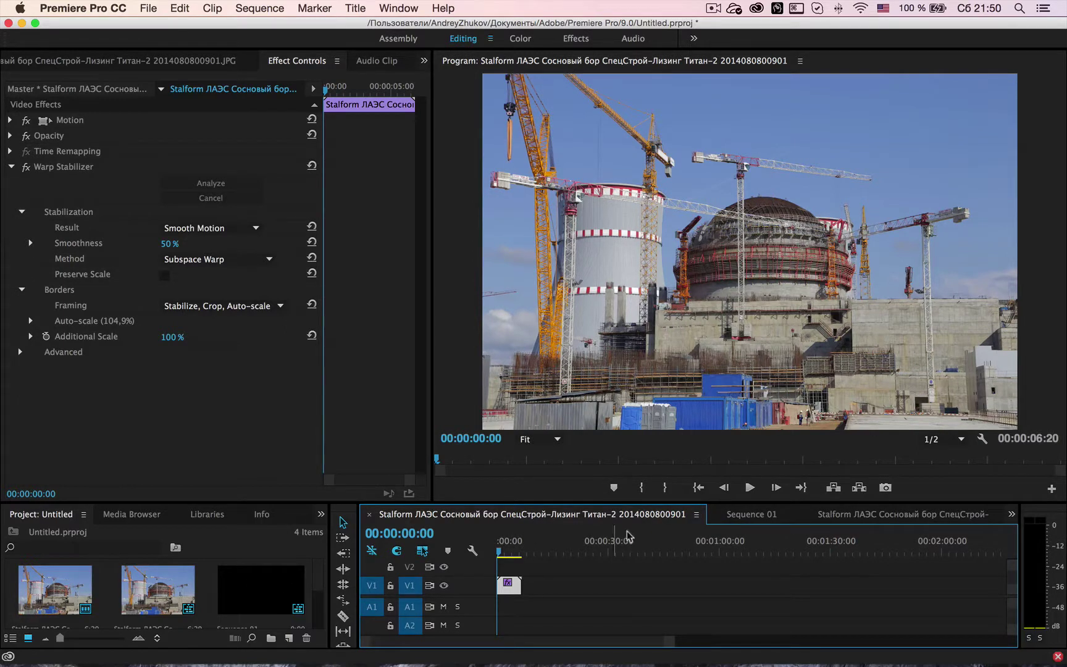
# Try nesting the stabilized sequence at the start of Sequence 01 with the existing sequence settings kept, and remove it again
pyautogui.click(719, 518)
pyautogui.moveTo(167, 597); pyautogui.dragTo(481, 596)
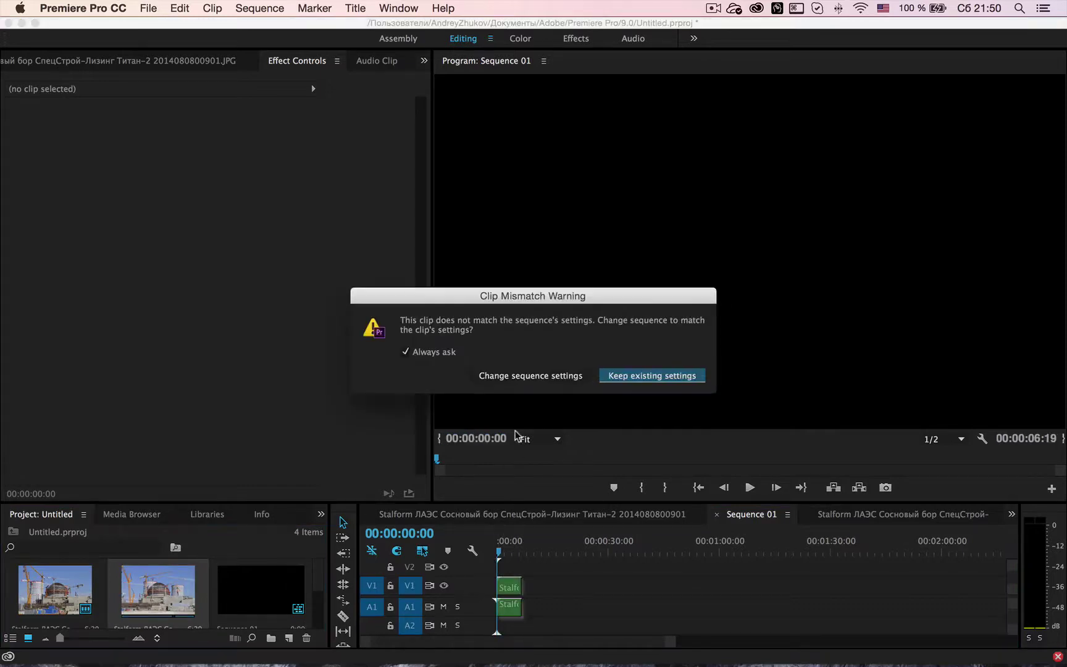
pyautogui.click(625, 378)
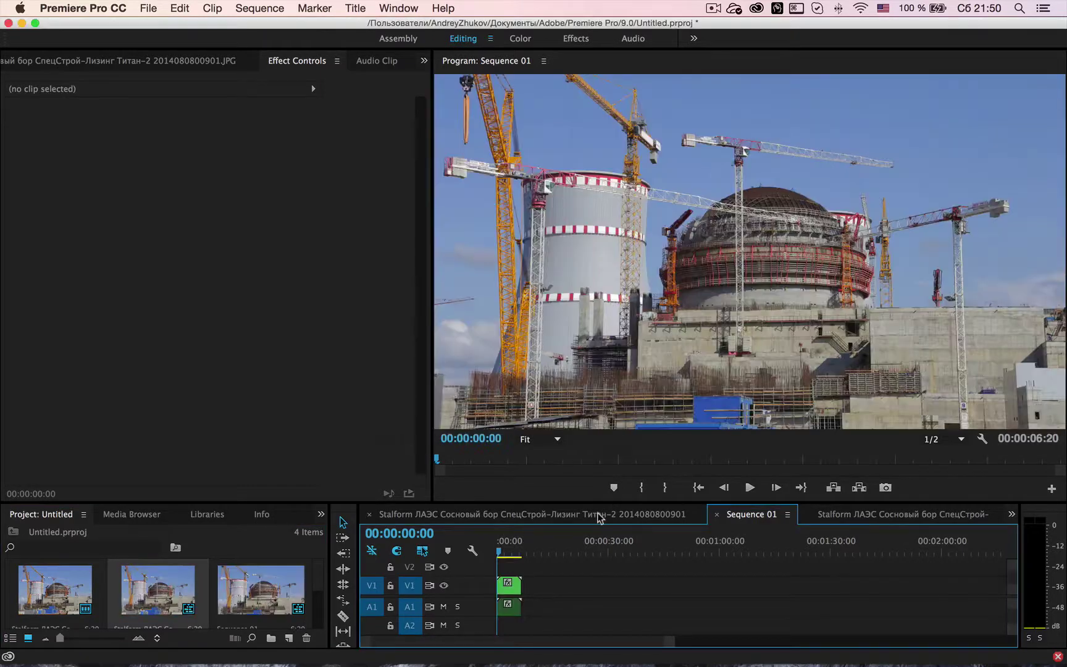
pyautogui.moveTo(577, 569); pyautogui.dragTo(488, 623)
pyautogui.press('Delete')
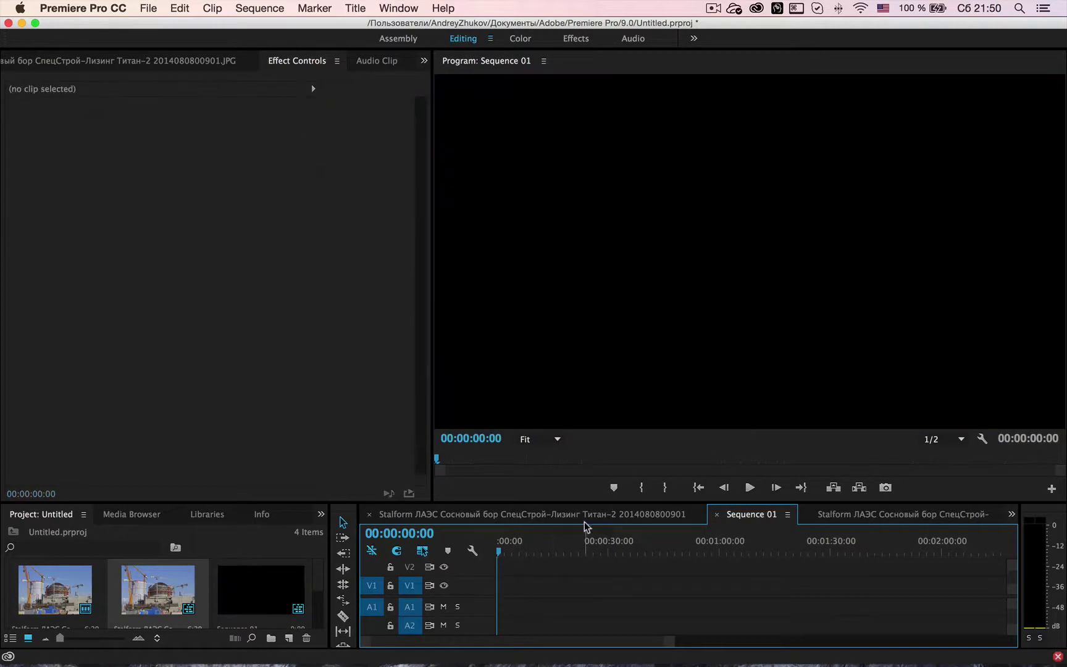
# Return to the stabilized Stalform ЛАЭС sequence and move the playhead to 00:00:02:00
pyautogui.click(585, 514)
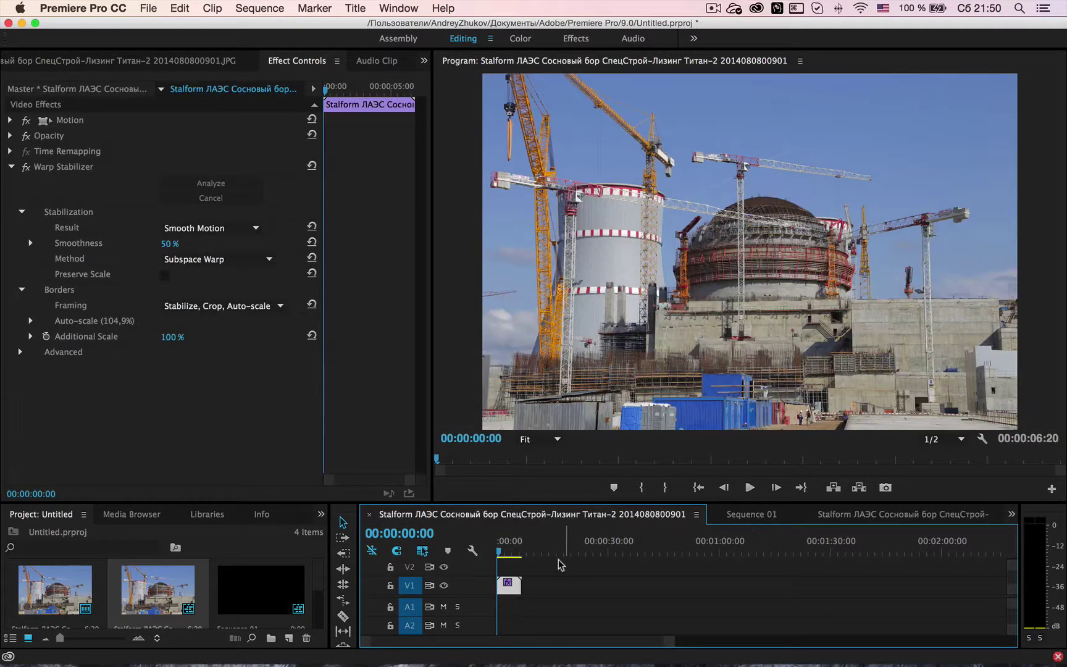
pyautogui.click(508, 552)
pyautogui.moveTo(508, 552); pyautogui.dragTo(504, 552)
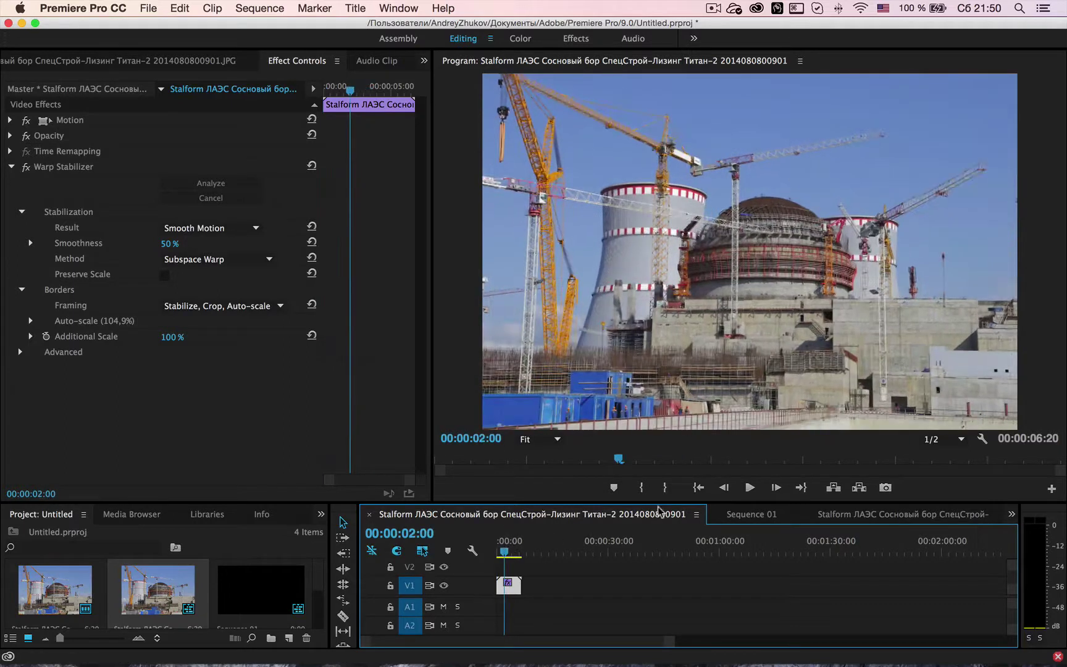
# Nest the stabilized Stalform ЛАЭС sequence at the start of Sequence 01, keeping the existing sequence settings
pyautogui.click(244, 605)
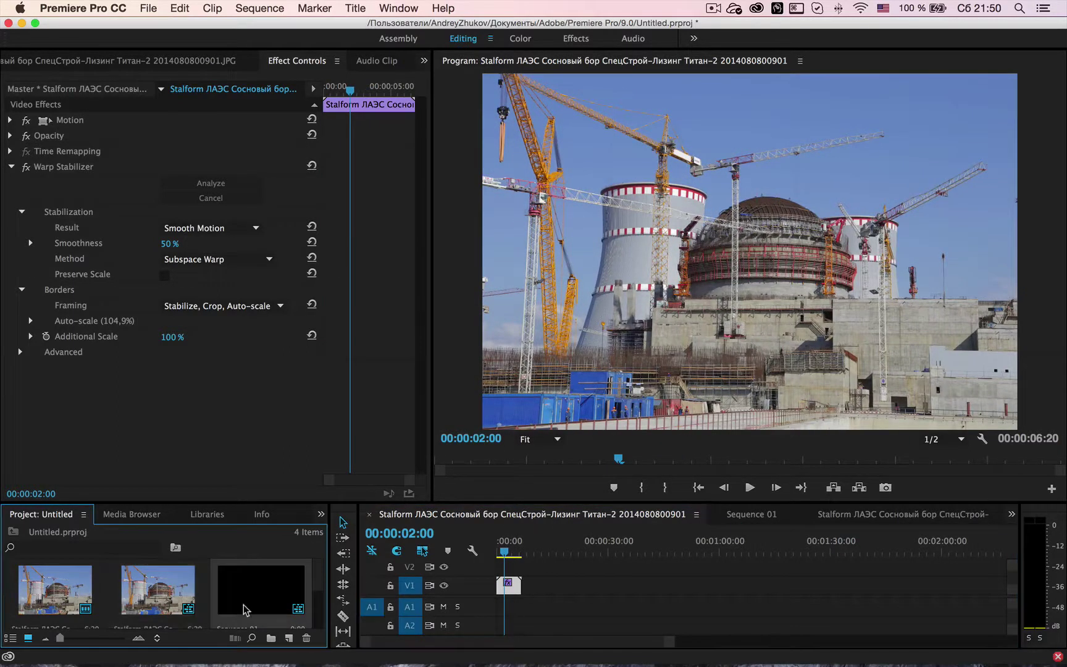
pyautogui.click(758, 517)
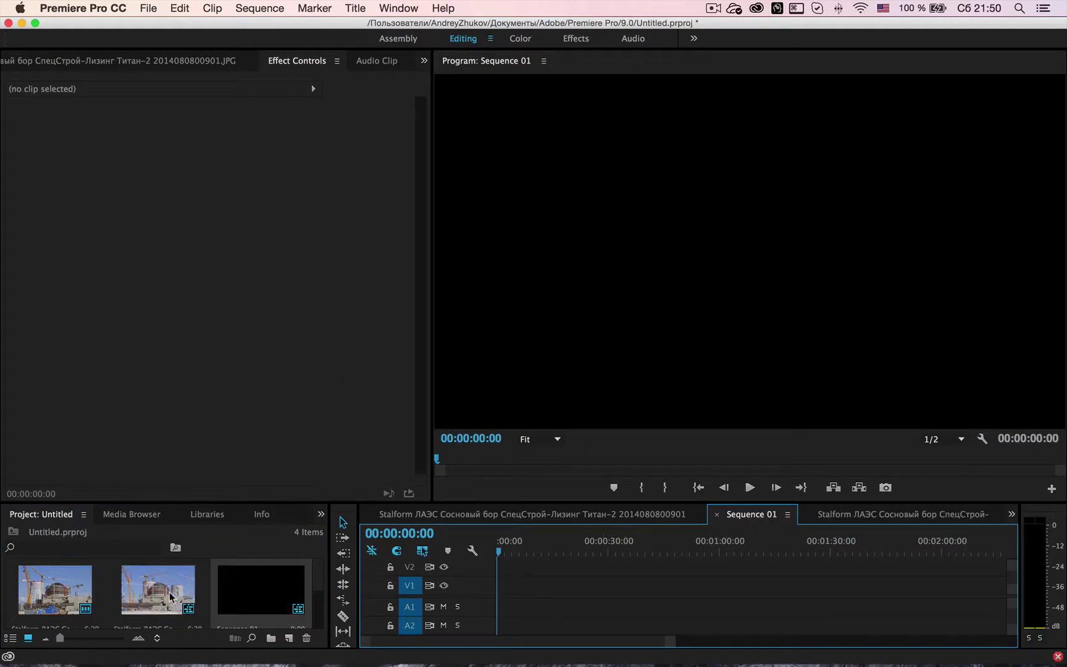
pyautogui.click(477, 516)
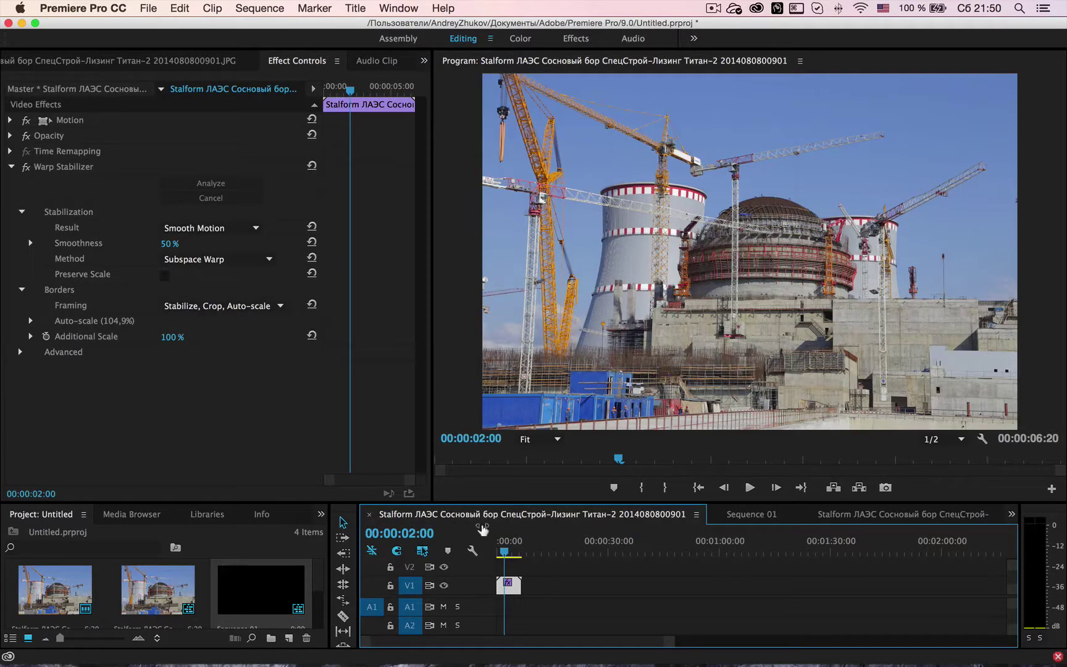
pyautogui.click(772, 517)
pyautogui.moveTo(154, 597); pyautogui.dragTo(488, 592)
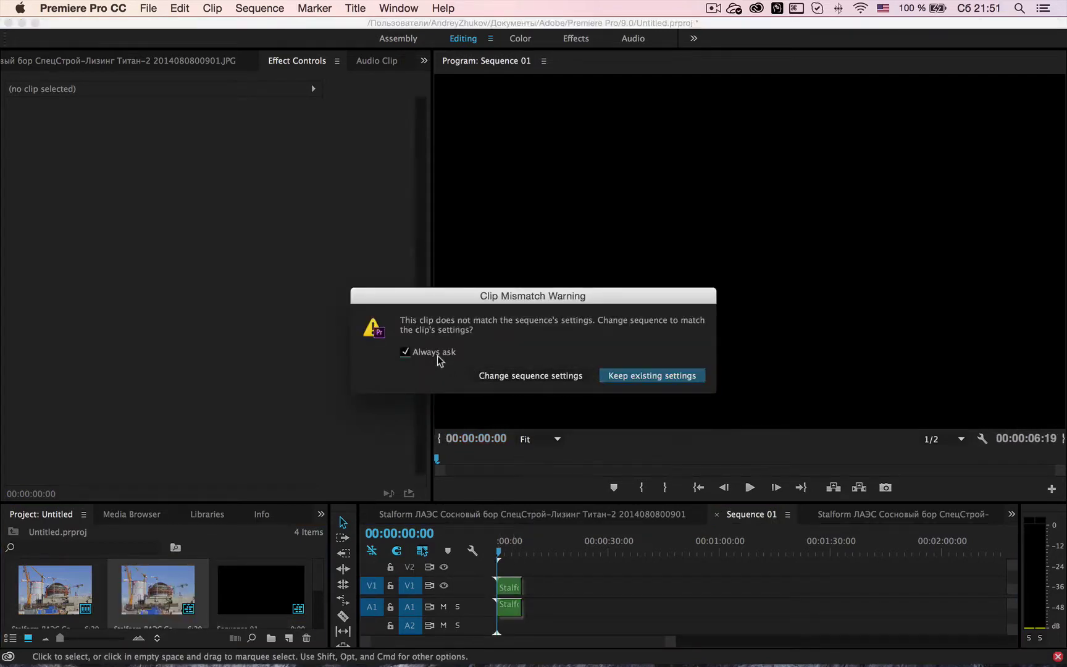
pyautogui.click(649, 377)
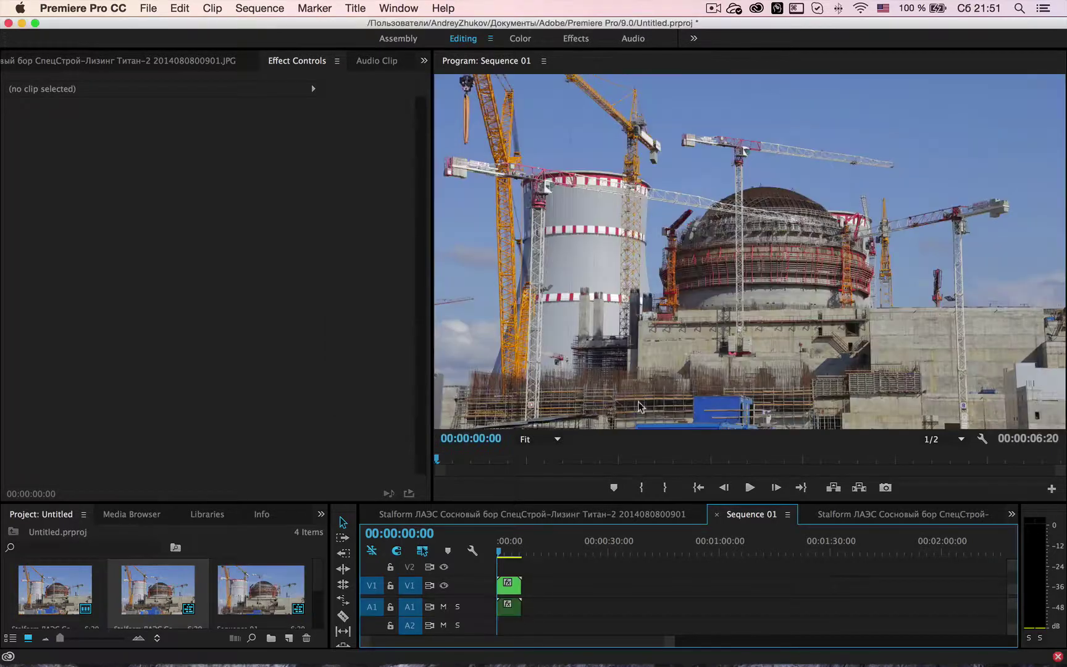
# Keyframe the nested clip's Scale at 100 at the start of Sequence 01 and at 00:00:06:19
pyautogui.doubleClick(494, 590)
pyautogui.click(510, 581)
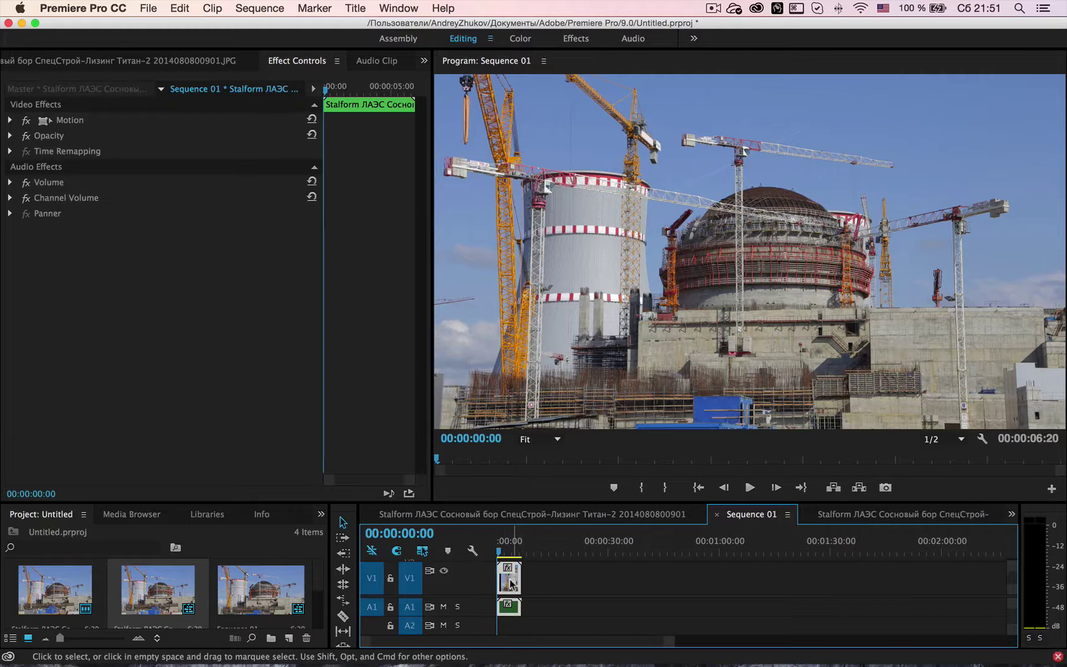
pyautogui.click(10, 121)
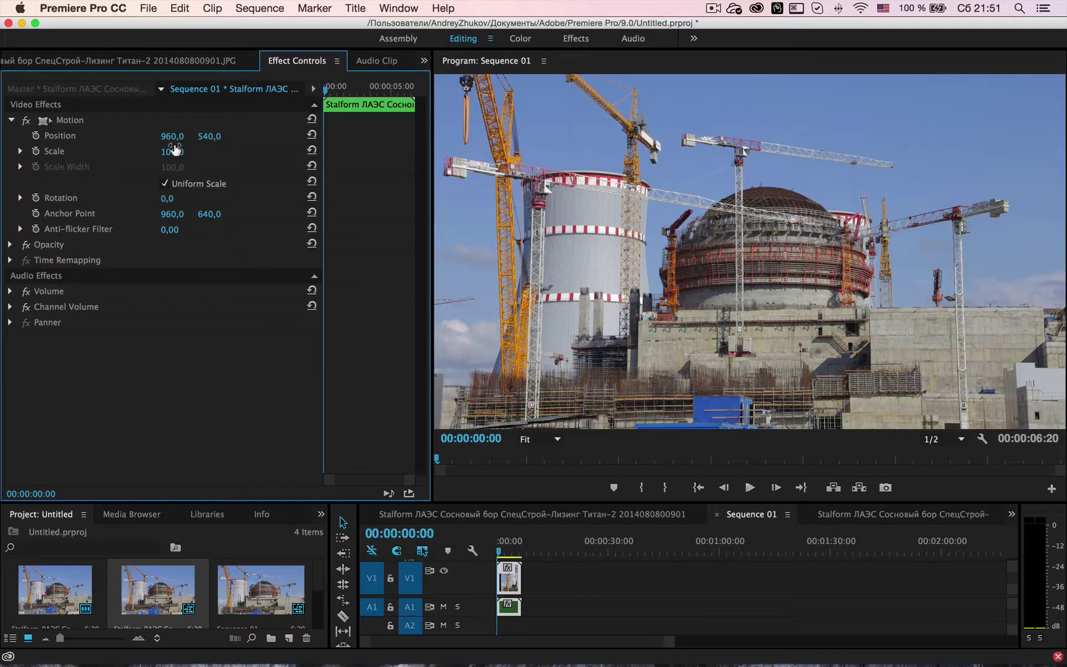
pyautogui.moveTo(325, 92); pyautogui.dragTo(278, 100)
pyautogui.click(35, 152)
pyautogui.moveTo(351, 94); pyautogui.dragTo(415, 92)
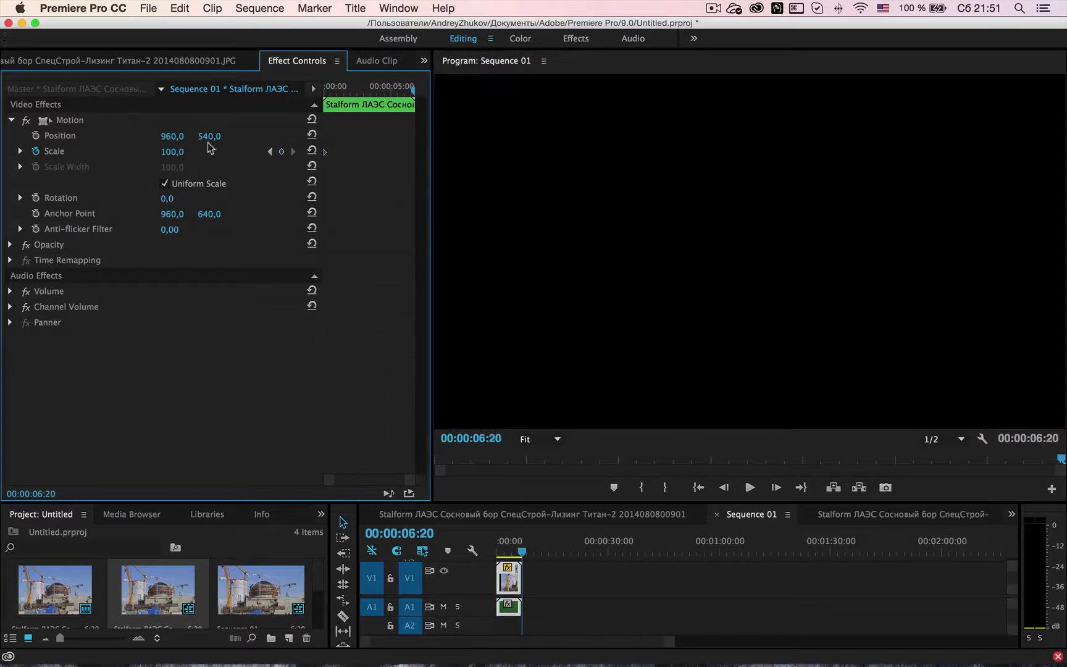
pyautogui.press('Left')
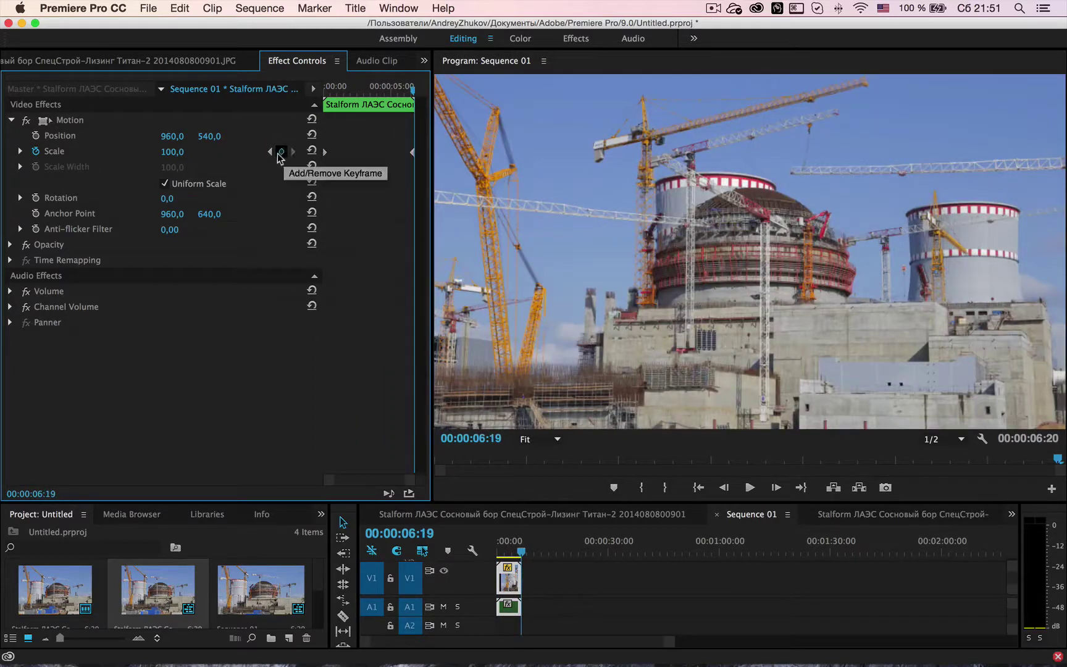
# Set the nested clip's starting Scale keyframe to 200 and play the zoom-out
pyautogui.click(270, 152)
pyautogui.click(173, 152)
pyautogui.write('200')
pyautogui.press('Return')
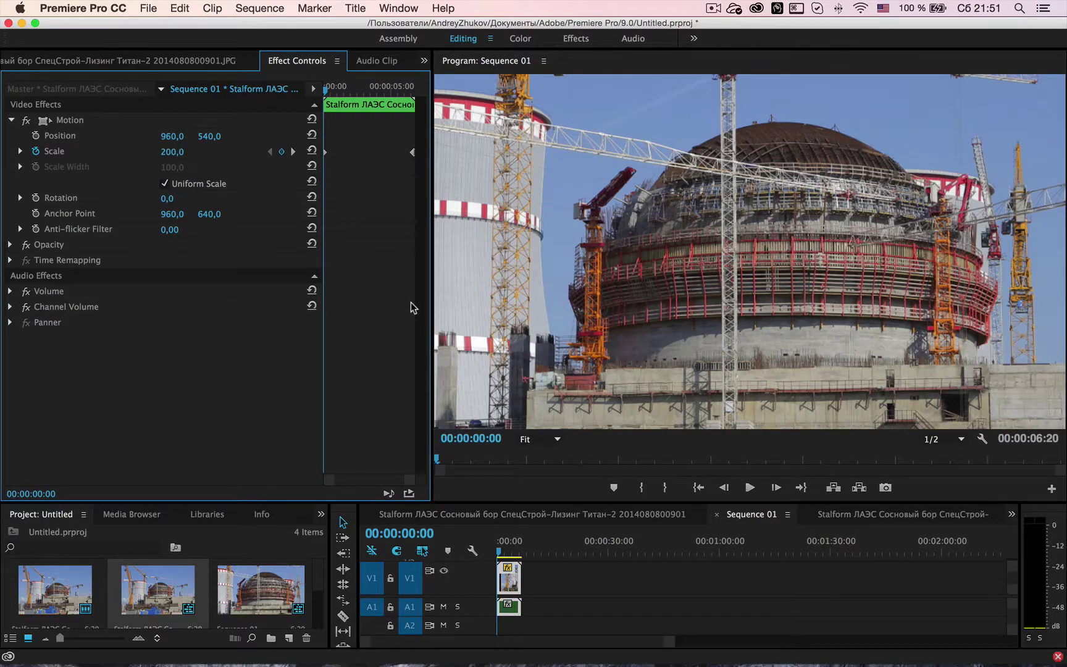
pyautogui.moveTo(504, 549); pyautogui.dragTo(467, 553)
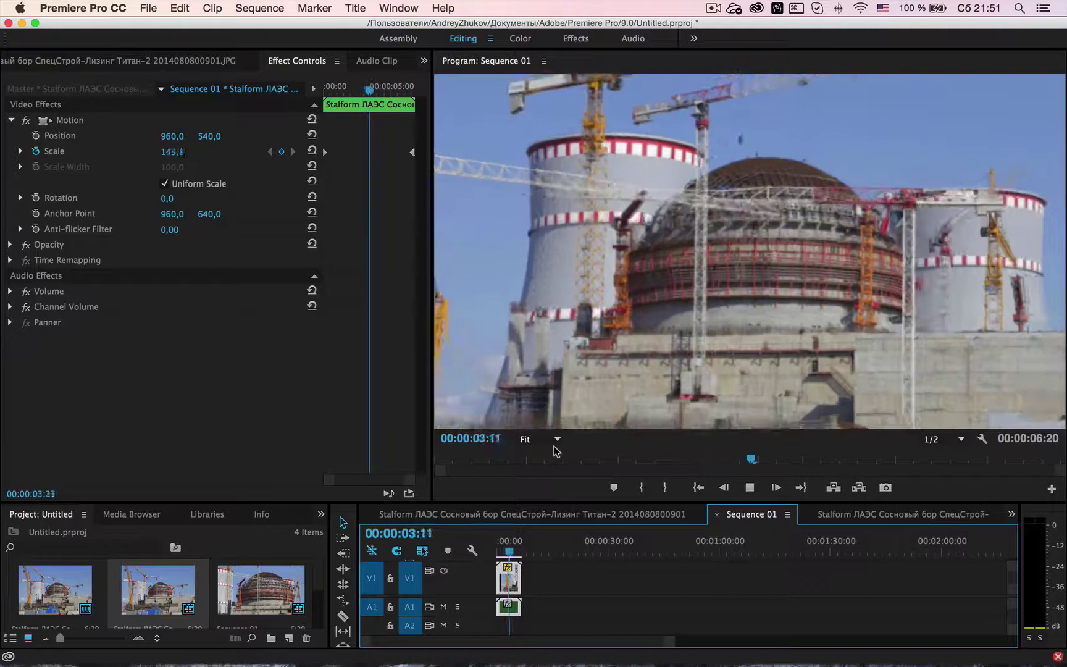
pyautogui.press('space')
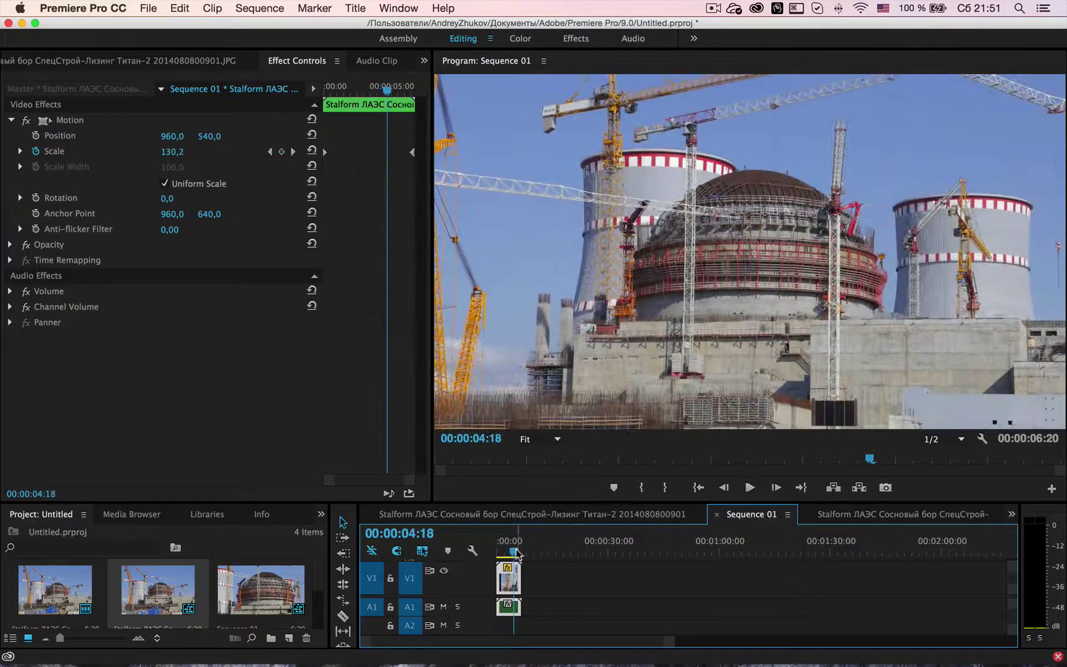
# Raise the nested clip's starting Scale to 400 and keyframe its Position at the start and at 00:00:06:19
pyautogui.press('Home')
pyautogui.click(174, 148)
pyautogui.write('400')
pyautogui.press('Return')
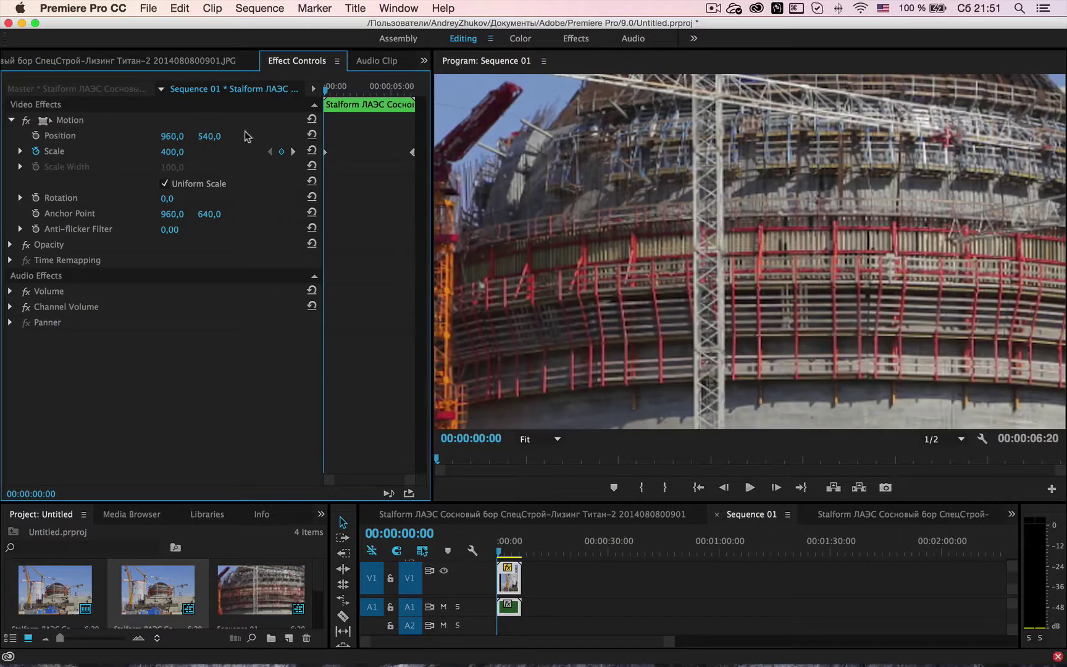
pyautogui.click(34, 136)
pyautogui.click(292, 151)
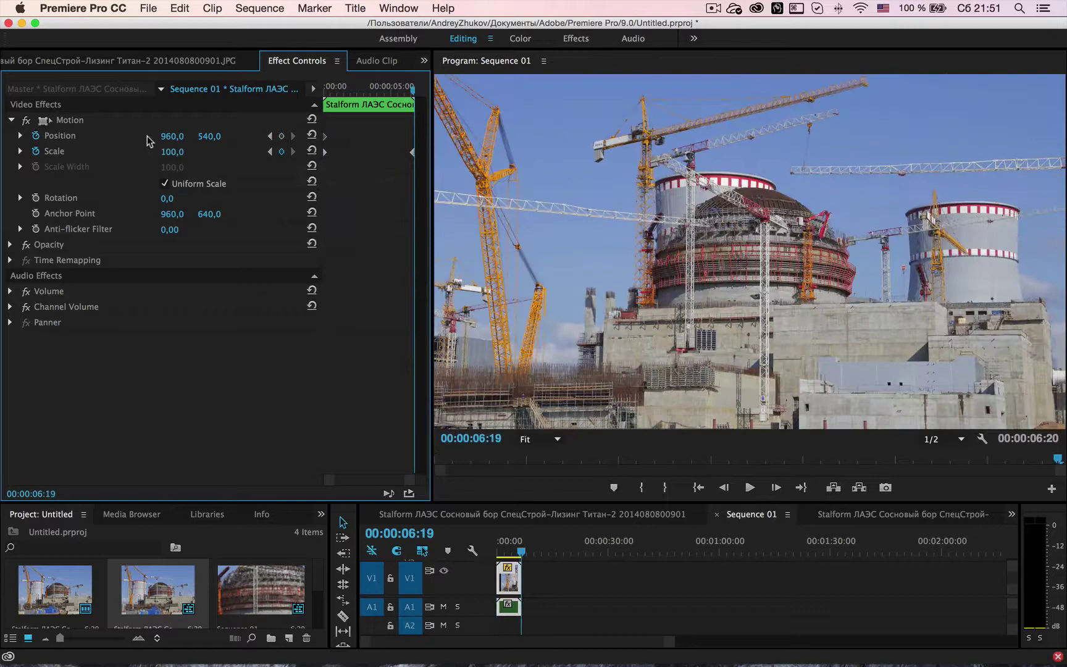
pyautogui.click(281, 137)
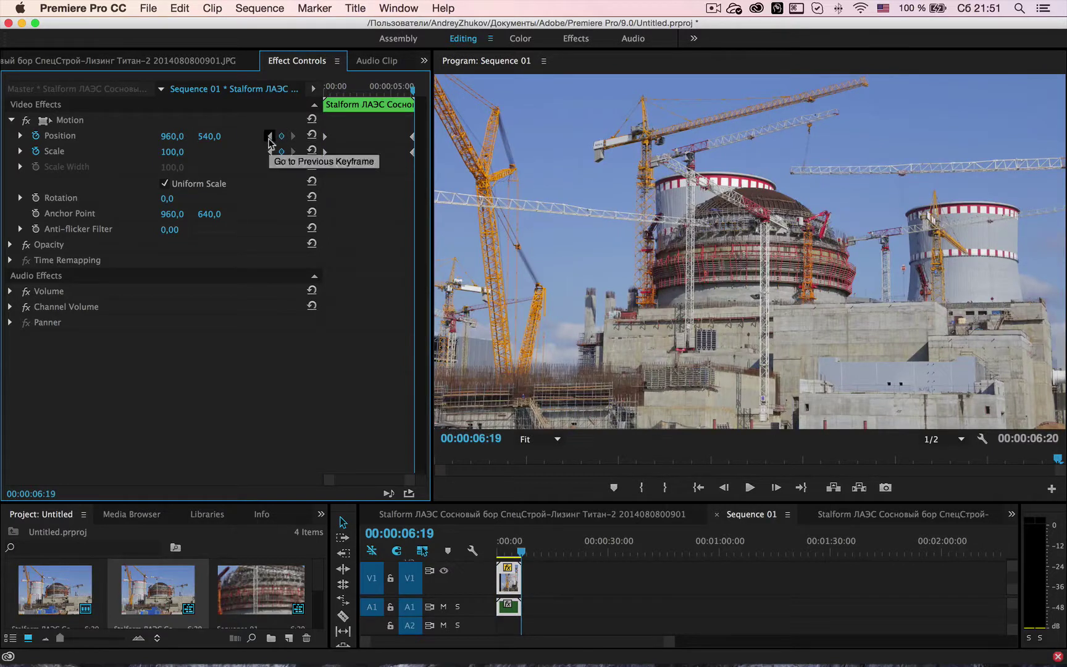
# Set the nested clip's starting Position keyframe to 741, 761 so the dome is framed, and play the move
pyautogui.click(270, 136)
pyautogui.moveTo(172, 136); pyautogui.dragTo(131, 137)
pyautogui.moveTo(209, 136); pyautogui.dragTo(220, 137)
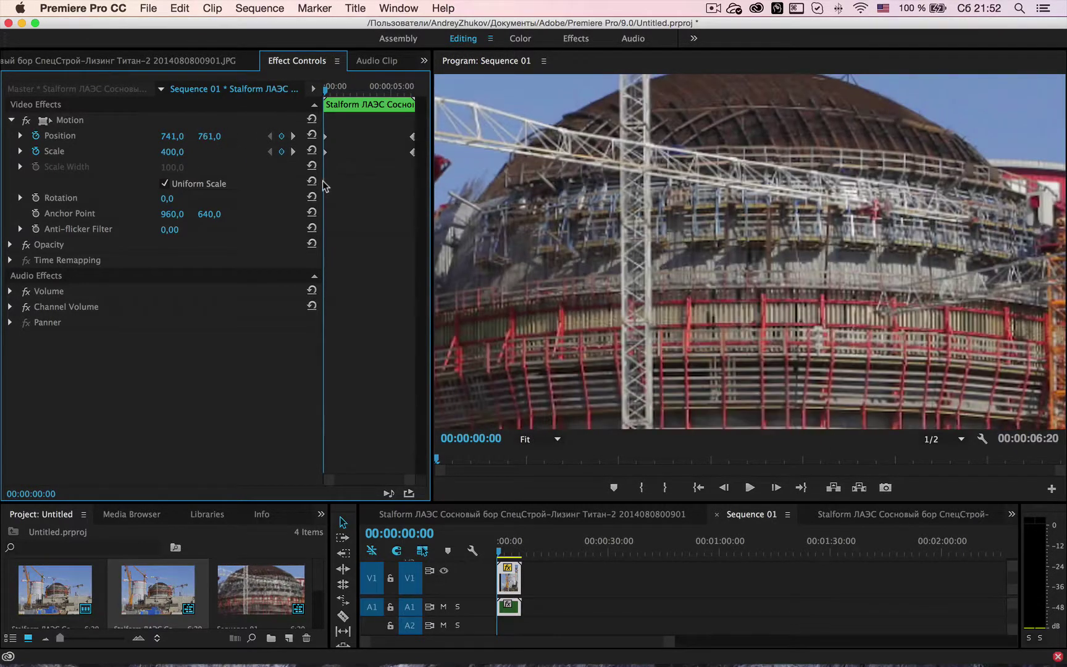
pyautogui.moveTo(502, 549); pyautogui.dragTo(486, 549)
pyautogui.press('space')
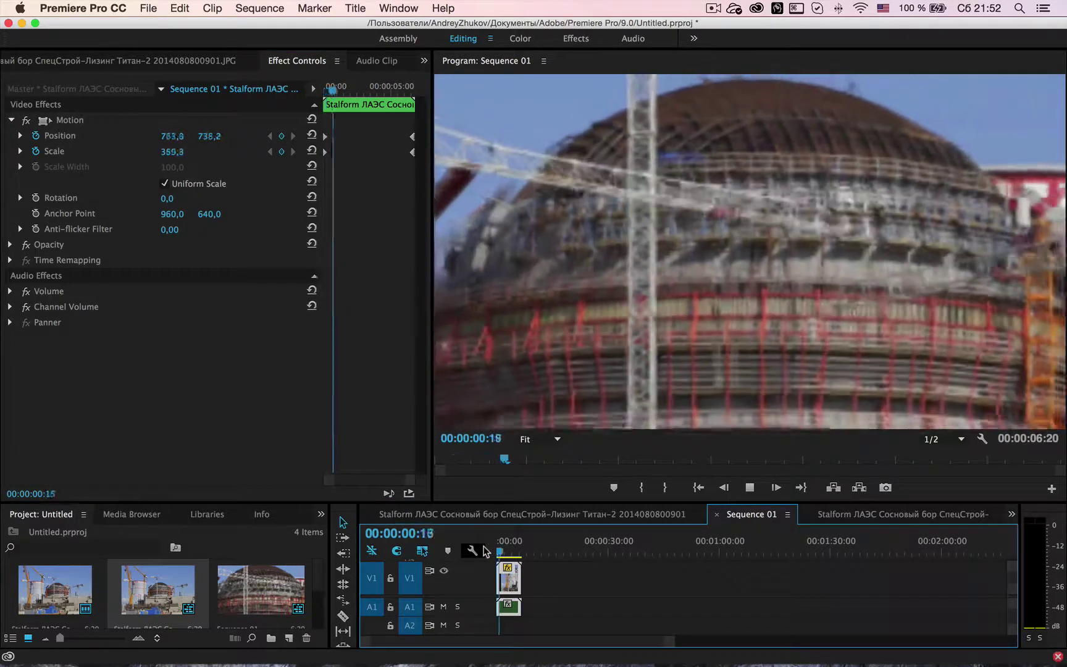
# Render Sequence 01 from in to out and play the rendered zoom-out
pyautogui.click(259, 7)
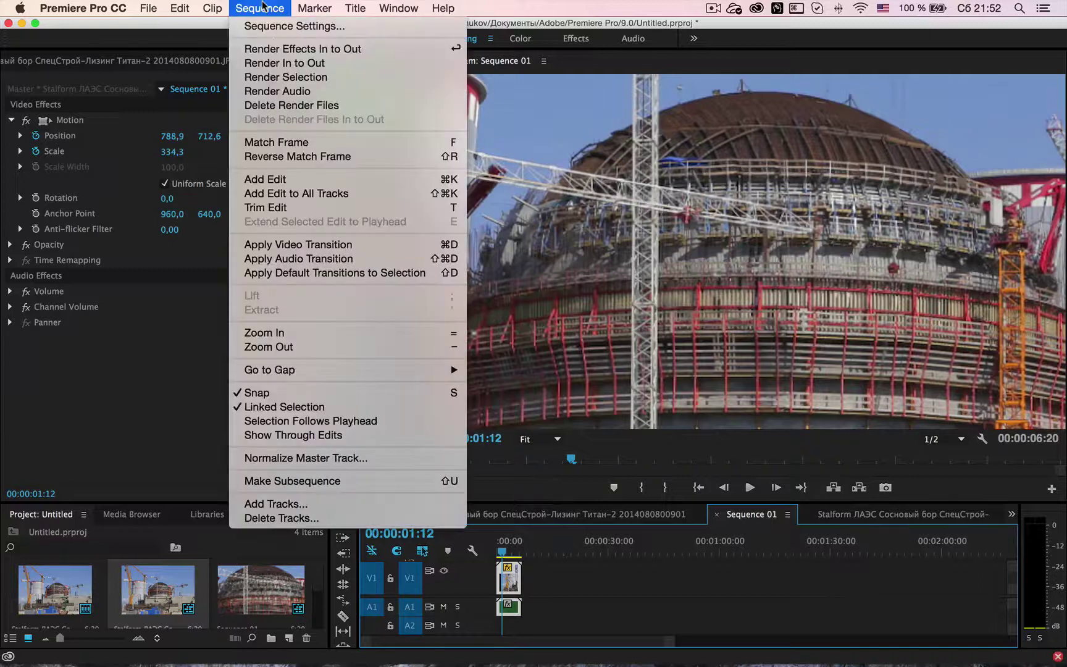
pyautogui.click(282, 64)
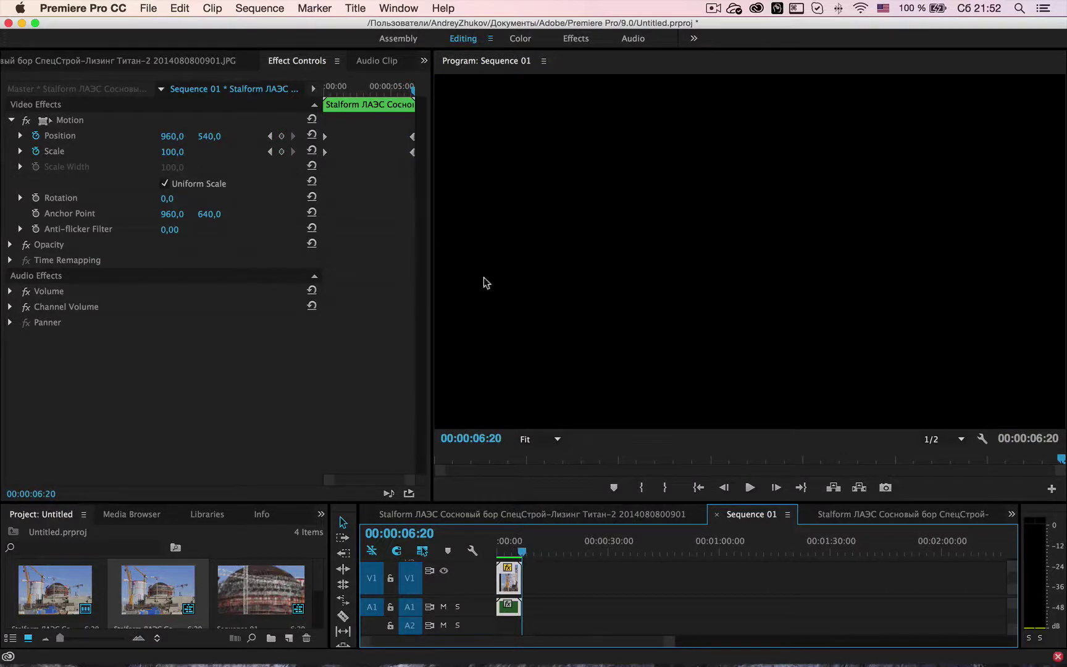
pyautogui.press('space')
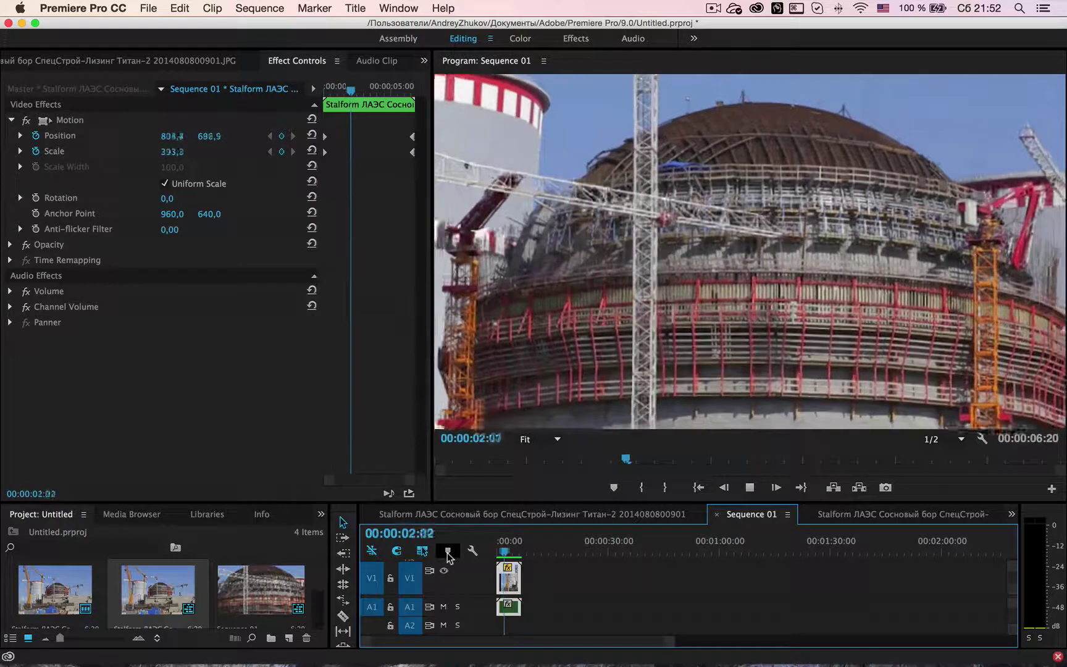
pyautogui.press('space')
# Move the nested clip's ending Position and Scale keyframes together to 00:00:03:00, playing the faster zoom along the way
pyautogui.click(396, 132)
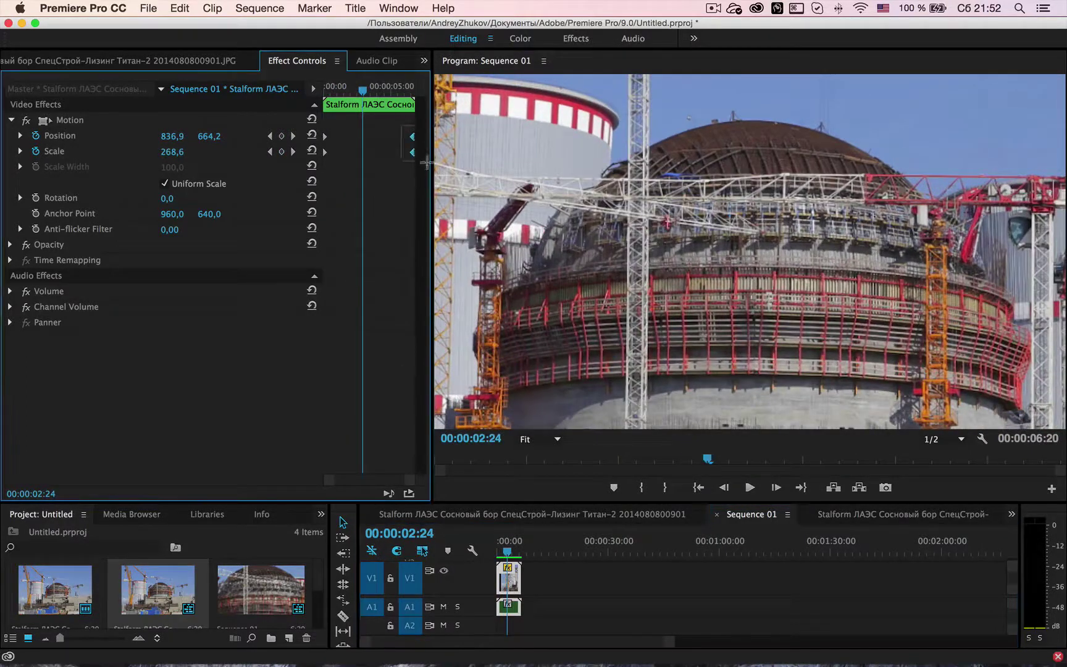
pyautogui.moveTo(413, 138); pyautogui.dragTo(385, 147)
pyautogui.press('space')
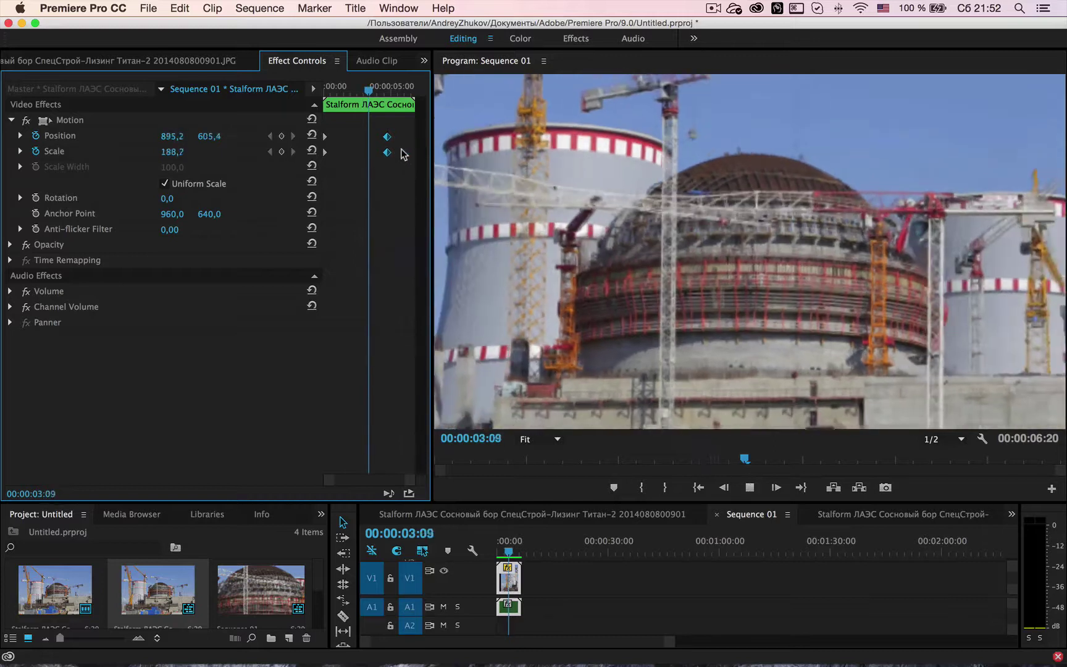
pyautogui.moveTo(387, 142); pyautogui.dragTo(364, 141)
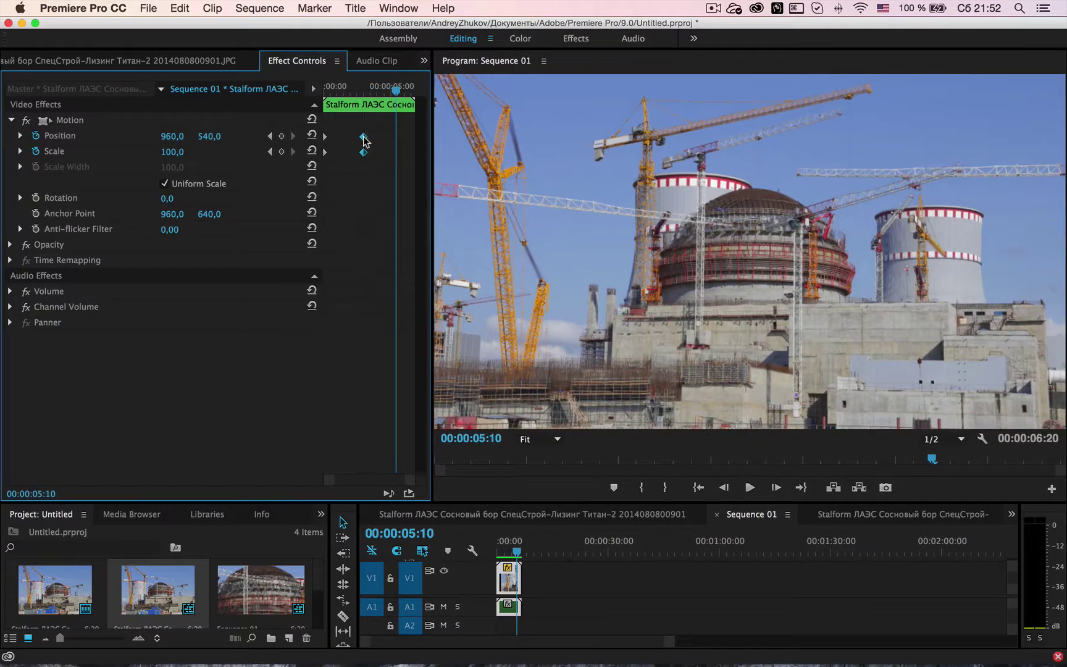
# Apply Ease Out temporal interpolation to the ending Position and Scale keyframes and Ease In to the starting pair
pyautogui.rightClick(364, 140)
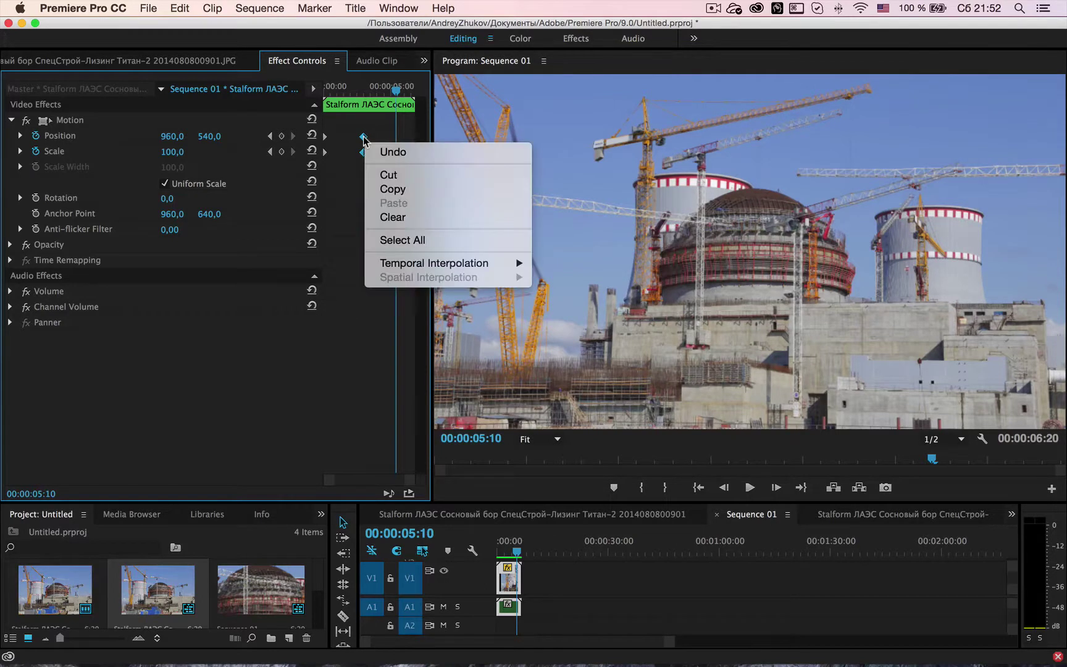
pyautogui.moveTo(458, 265)
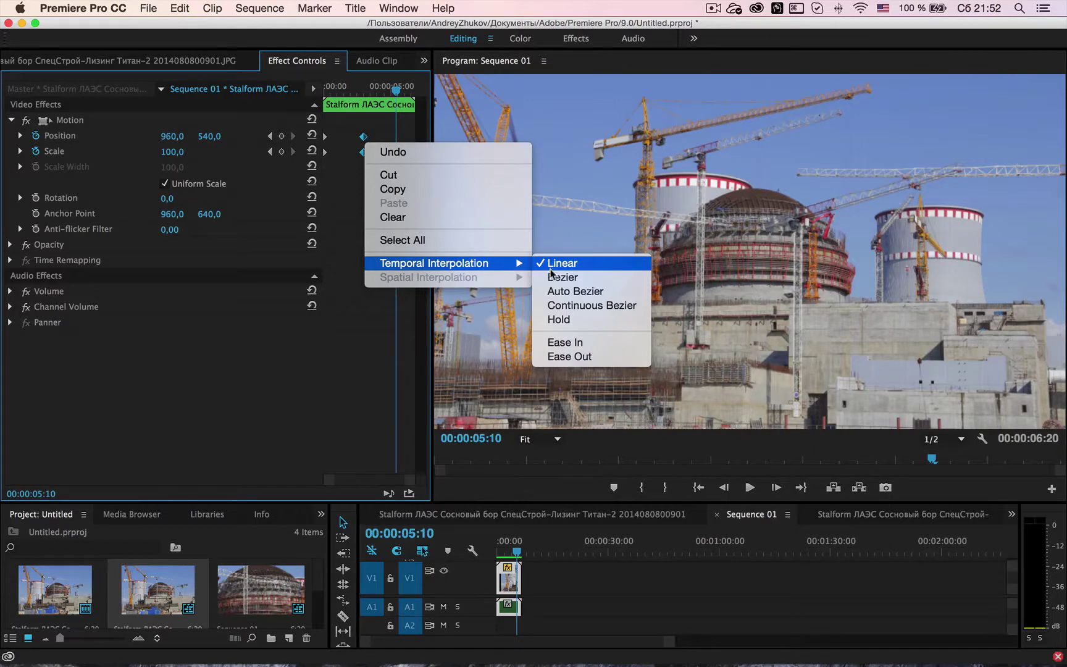
pyautogui.click(582, 357)
pyautogui.moveTo(354, 112); pyautogui.dragTo(300, 102)
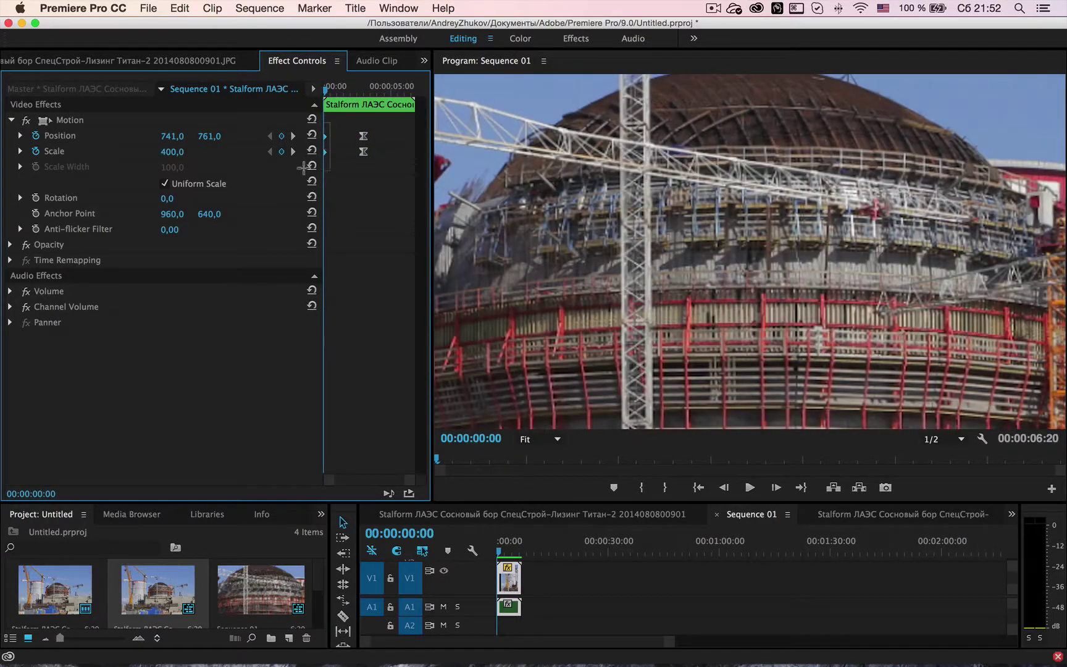
pyautogui.rightClick(326, 137)
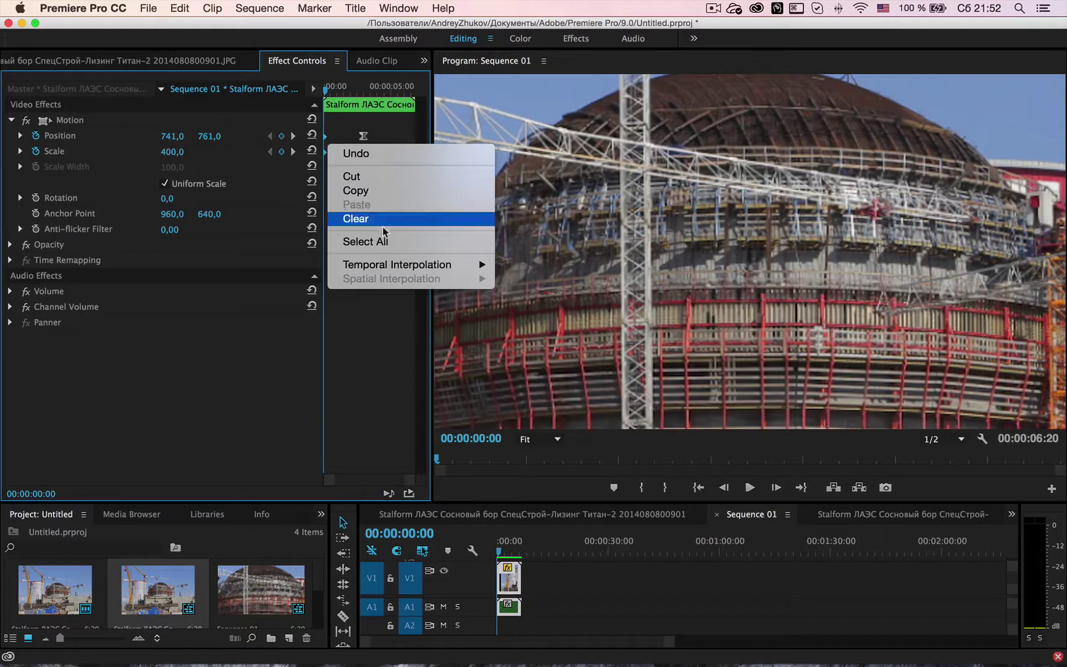
pyautogui.moveTo(407, 264)
pyautogui.click(568, 345)
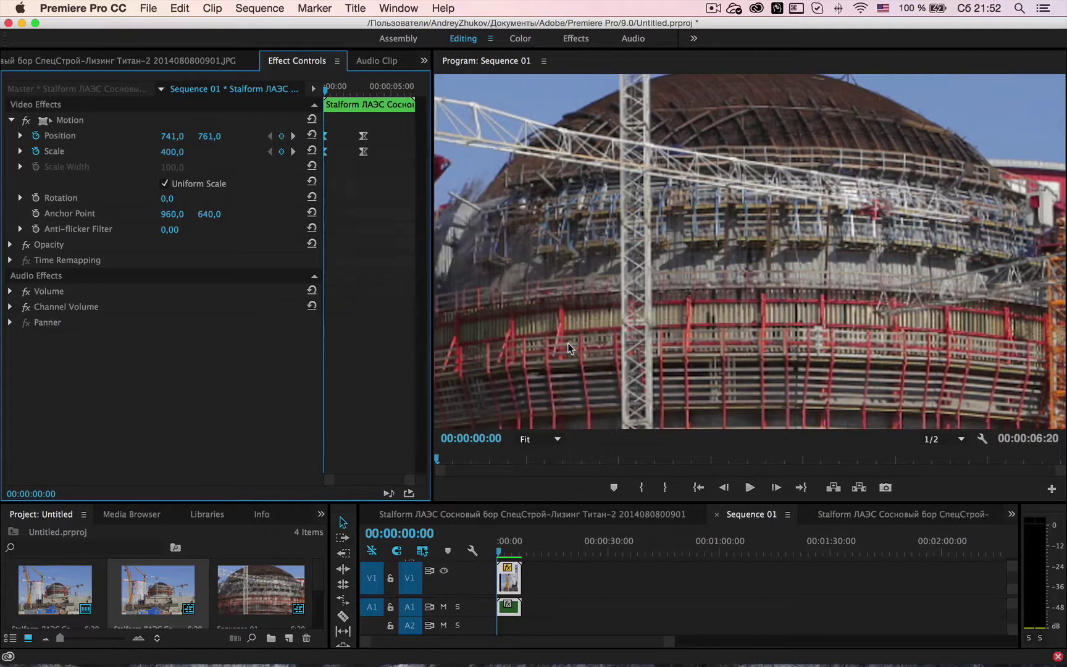
# Render Sequence 01 from in to out again and scrub through the section after the ending keyframes
pyautogui.click(271, 8)
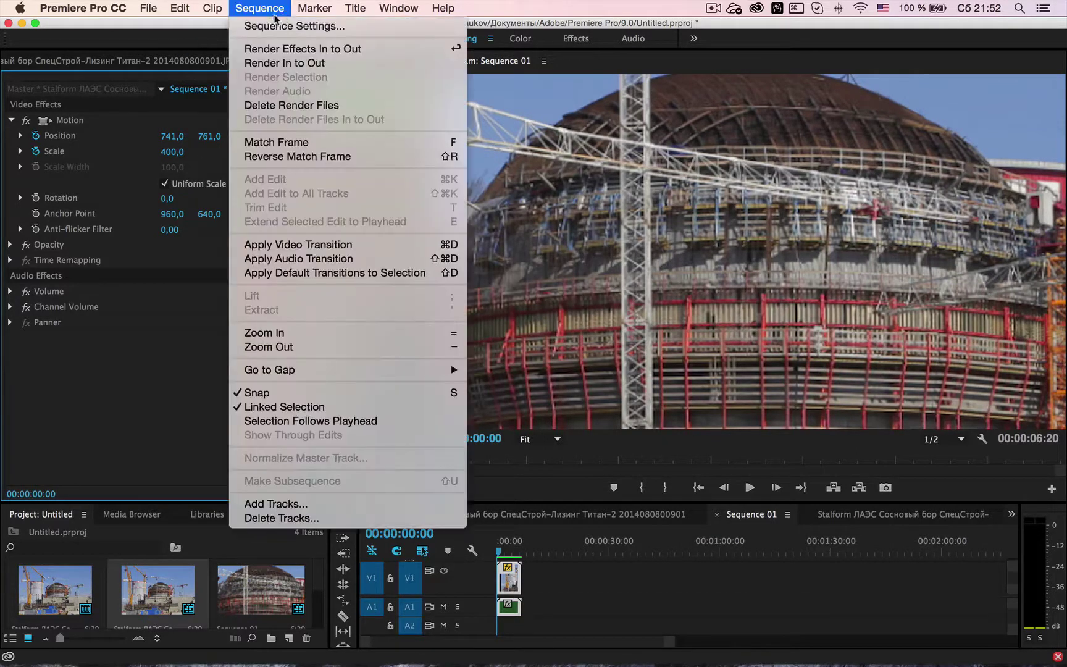
pyautogui.click(294, 62)
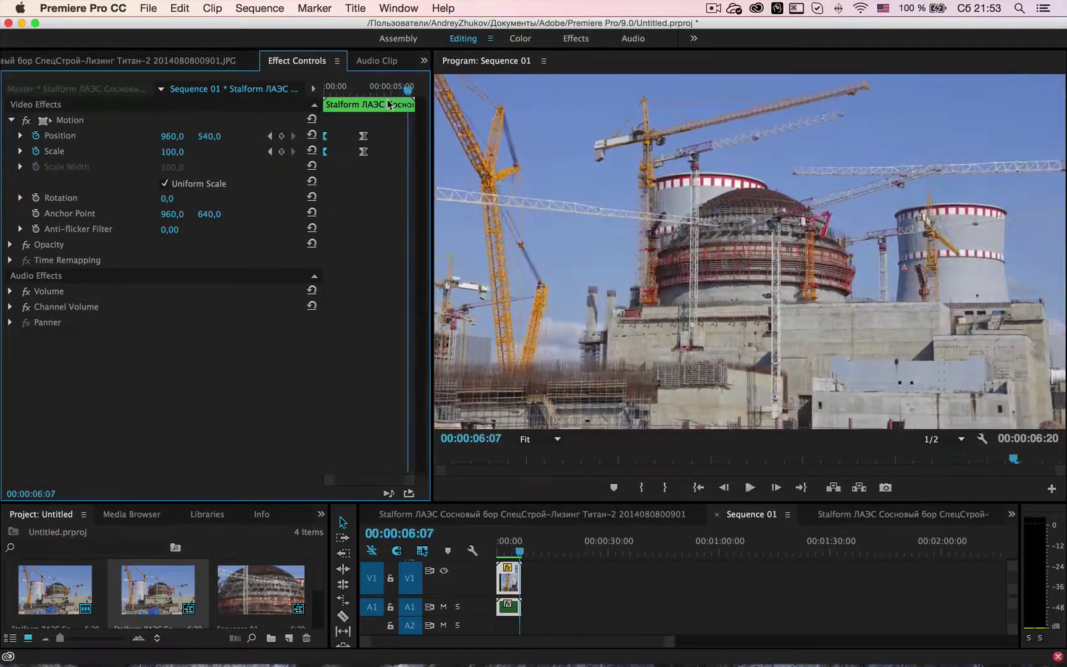
pyautogui.click(364, 92)
pyautogui.moveTo(364, 96); pyautogui.dragTo(397, 105)
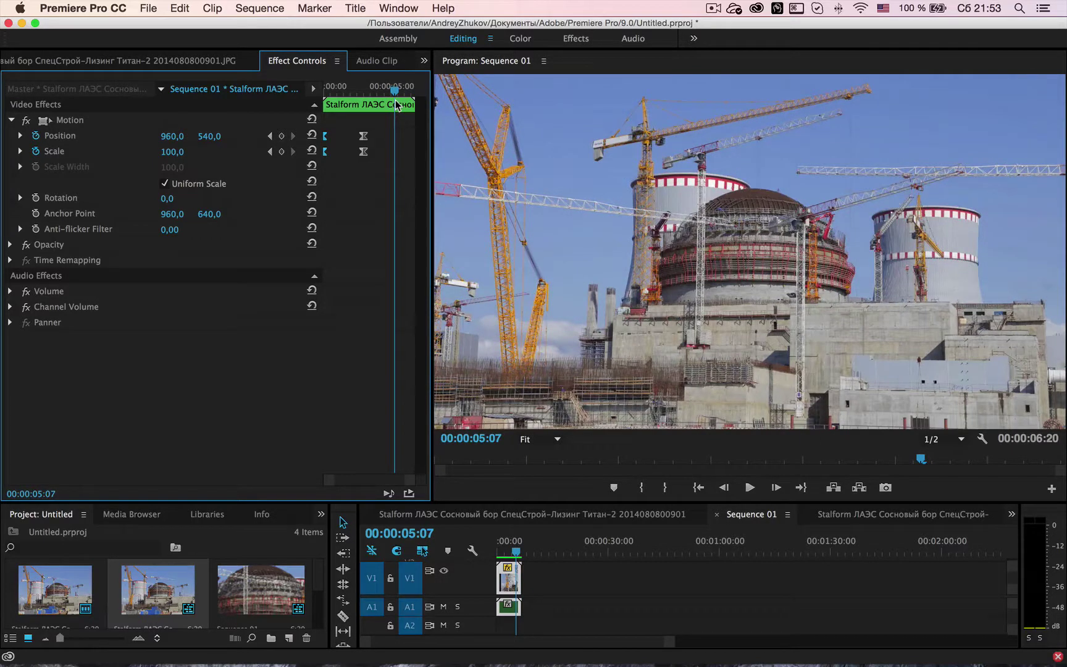
# Set the nested clip's Scale to 200 at the starting keyframe and to 150 at the 00:00:03:00 keyframe
pyautogui.moveTo(375, 93); pyautogui.dragTo(287, 99)
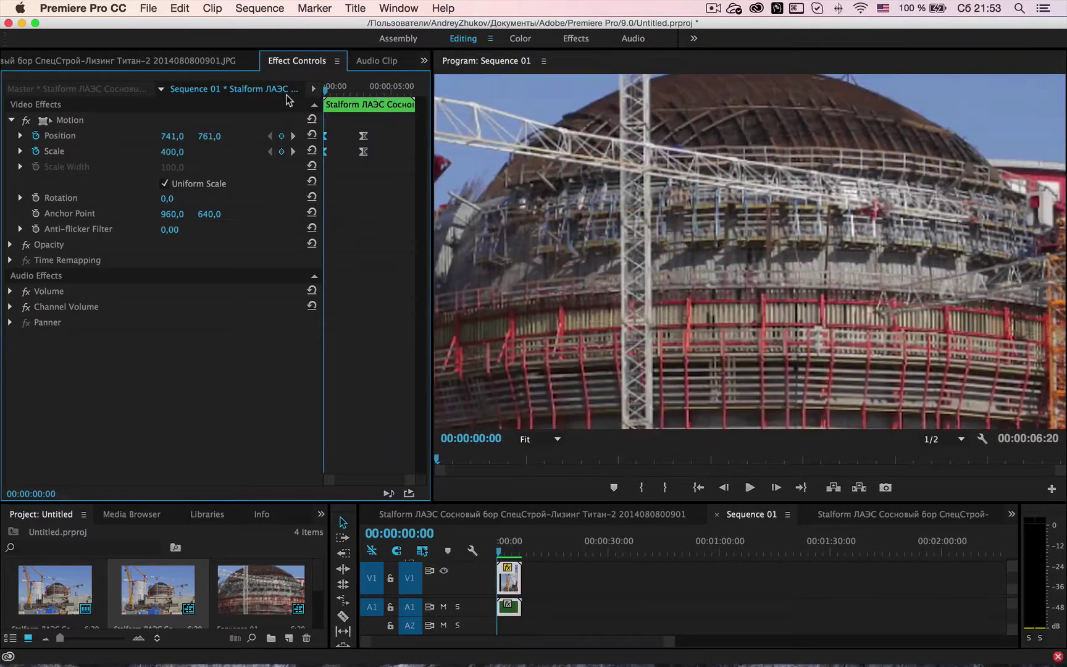
pyautogui.click(172, 152)
pyautogui.write('200')
pyautogui.press('Return')
pyautogui.click(293, 151)
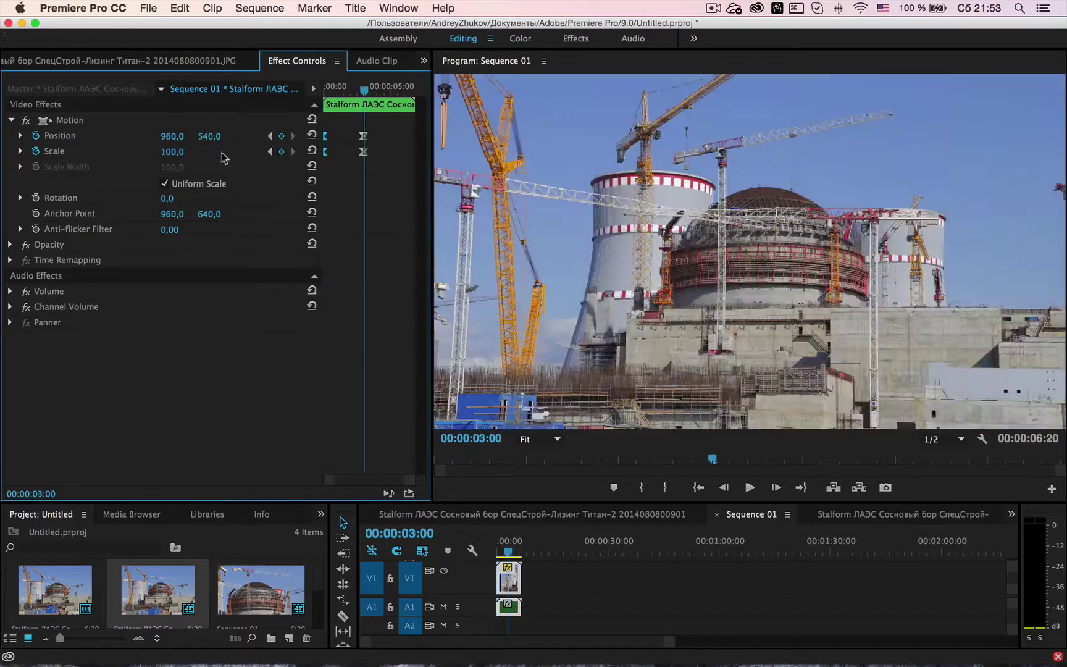
pyautogui.click(172, 152)
pyautogui.write('150')
pyautogui.press('Return')
# Set the nested clip's Scale to 150 and reset its Position to 960, 540 at the starting keyframe
pyautogui.moveTo(343, 93); pyautogui.dragTo(296, 97)
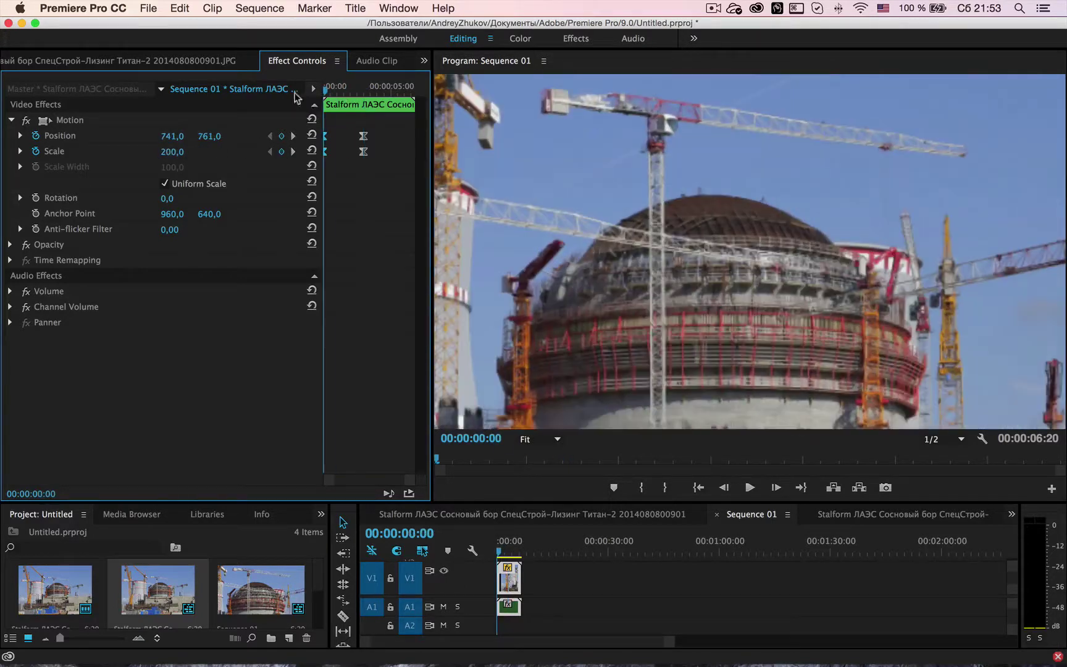
pyautogui.click(175, 147)
pyautogui.write('15')
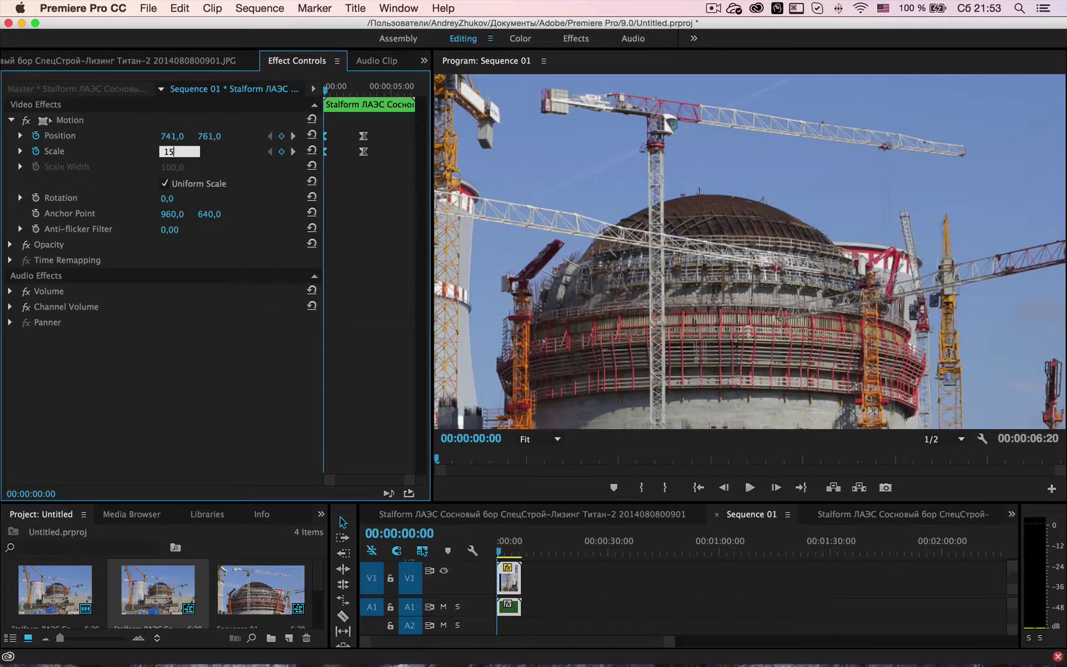
pyautogui.write('0')
pyautogui.press('Return')
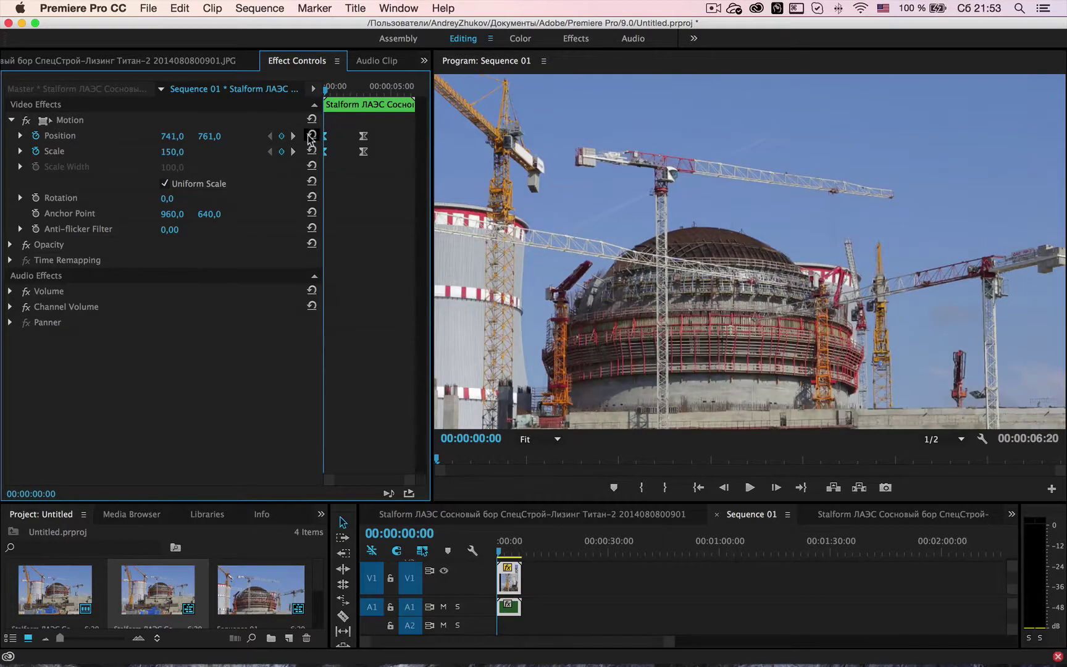
pyautogui.click(312, 136)
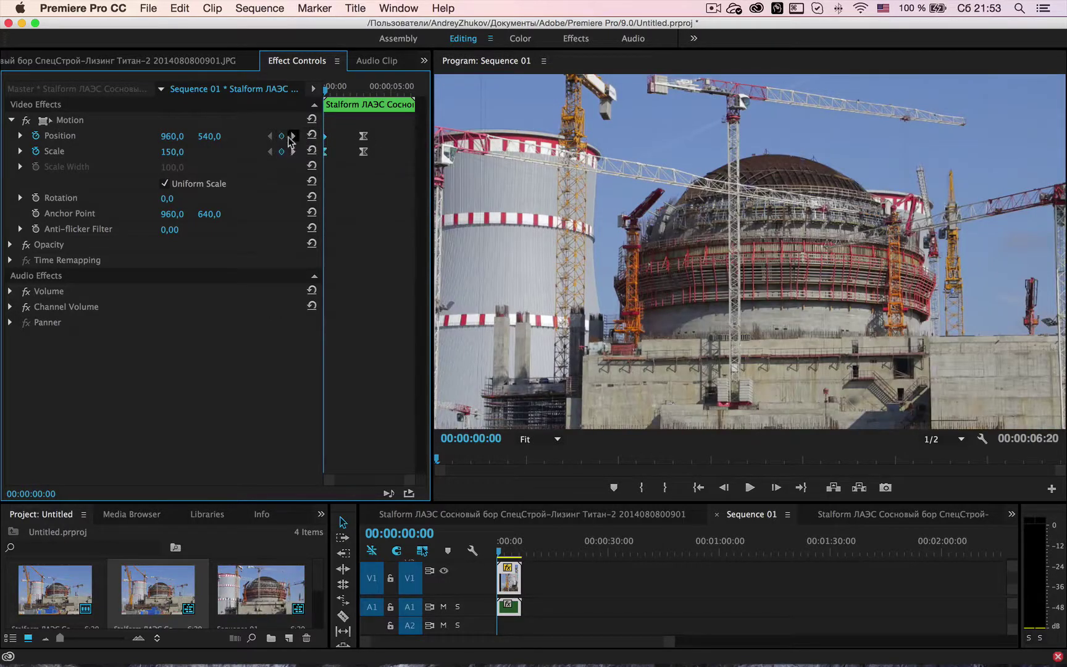
# Scrub between the starting and ending keyframes to review the zoom with the centred Position
pyautogui.click(293, 136)
pyautogui.moveTo(367, 90); pyautogui.dragTo(312, 95)
pyautogui.click(293, 135)
pyautogui.moveTo(355, 98); pyautogui.dragTo(335, 107)
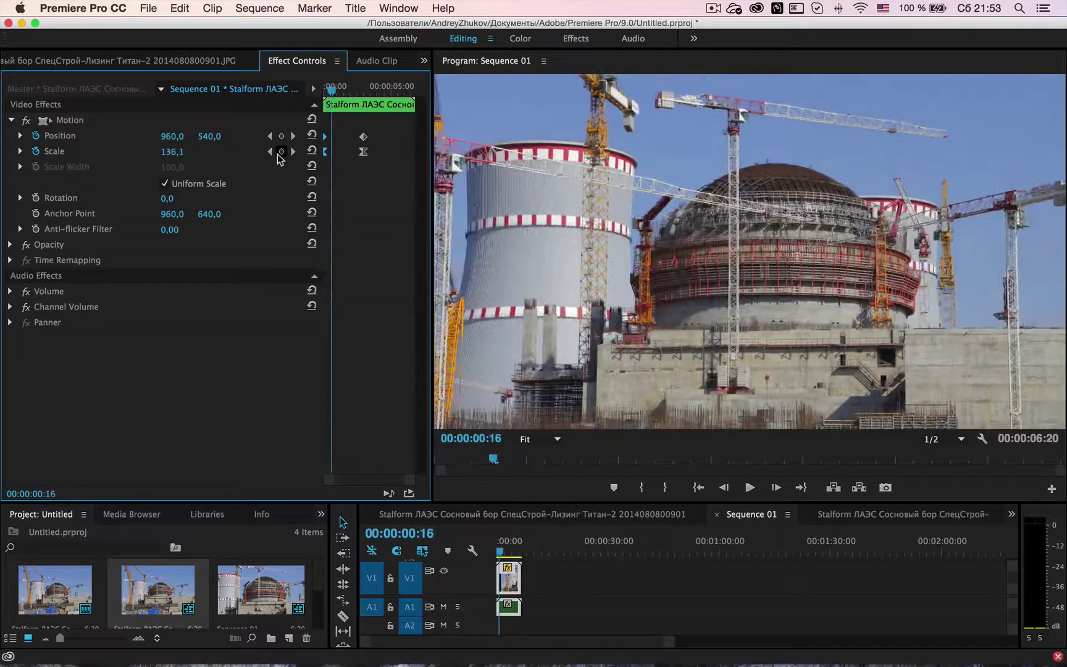
pyautogui.click(269, 151)
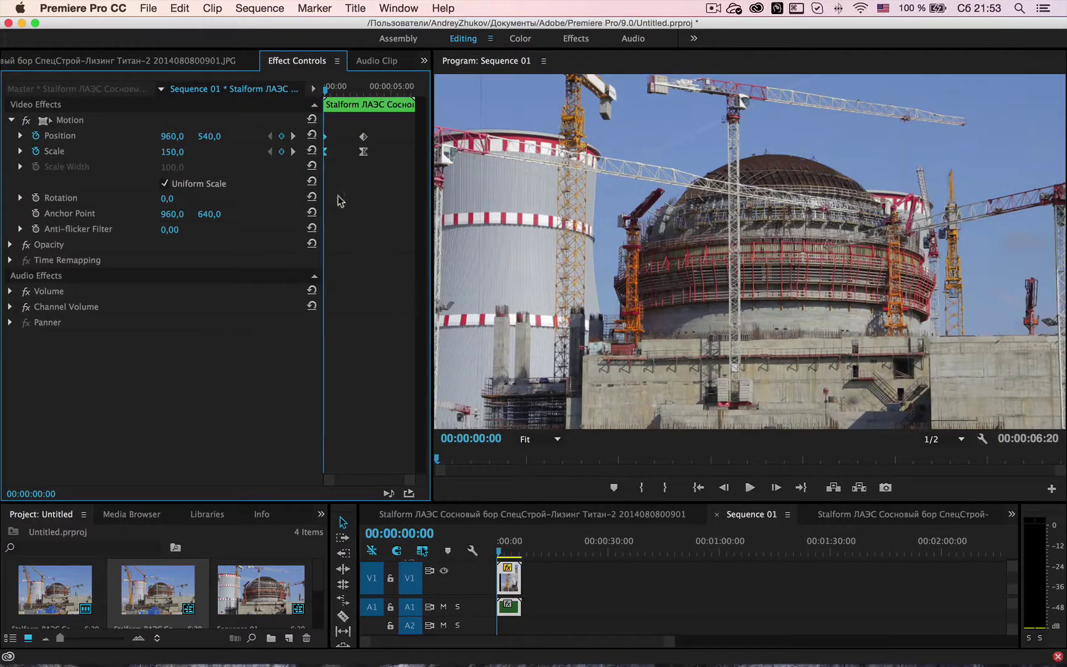
# Make the Scale keyframes linear and hold 150 from start to end, playing the result from the beginning
pyautogui.click(362, 152)
pyautogui.rightClick(365, 158)
pyautogui.click(402, 279)
pyautogui.click(368, 171)
pyautogui.press('space')
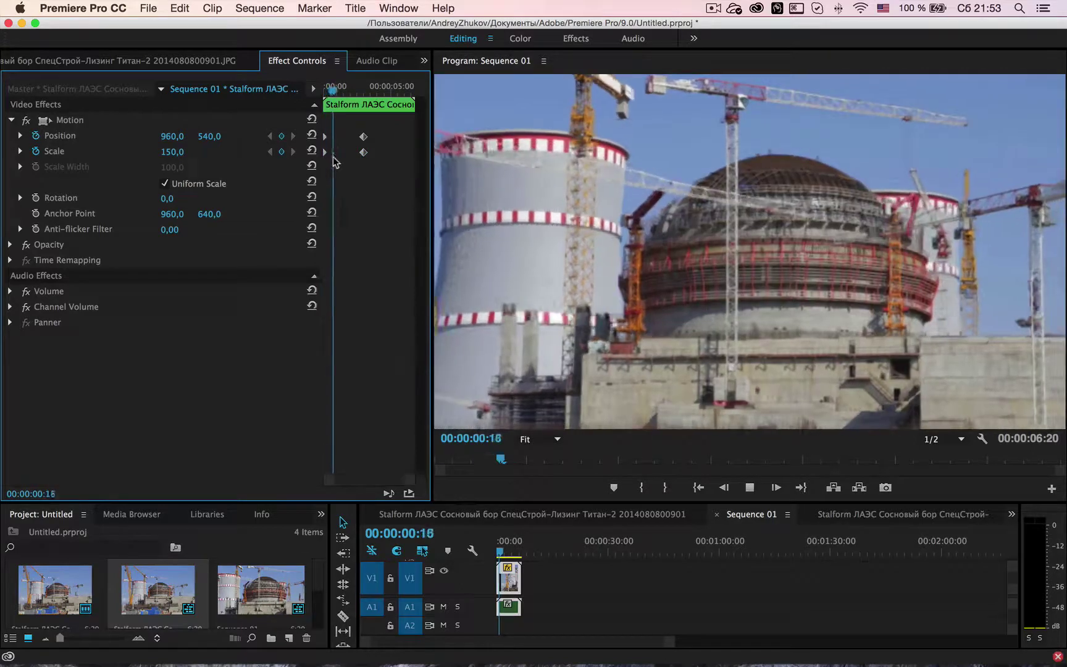
pyautogui.press('space')
pyautogui.press('Home')
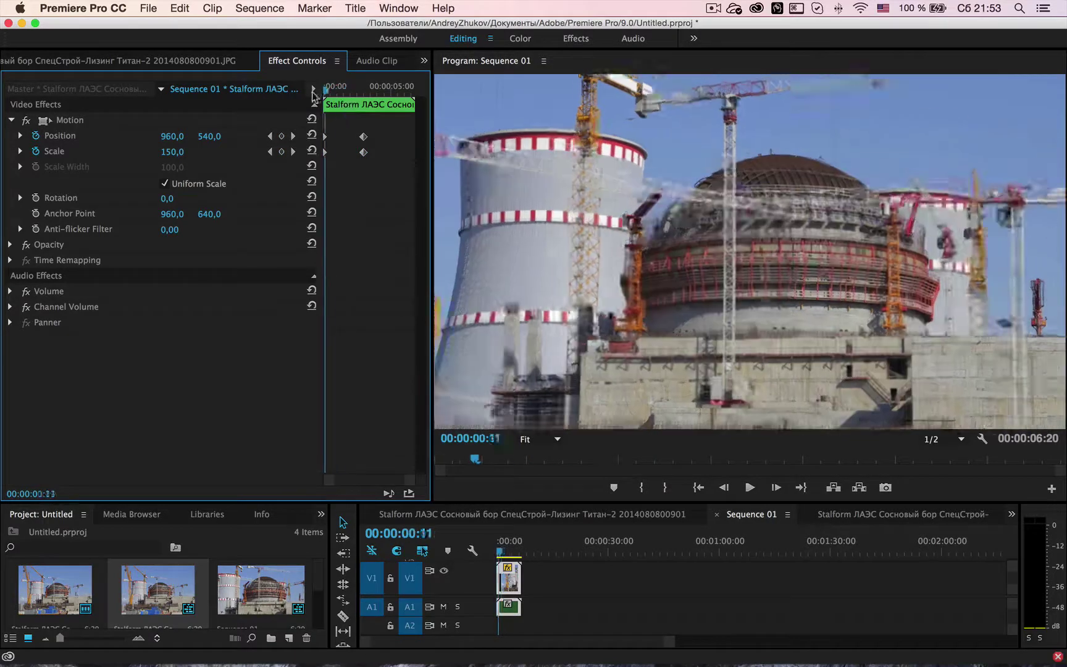
# Set the clip's Position to 960, 340 at the starting keyframe and 960, 824 at 00:00:03:00, playing the vertical pan
pyautogui.moveTo(169, 136); pyautogui.dragTo(273, 136)
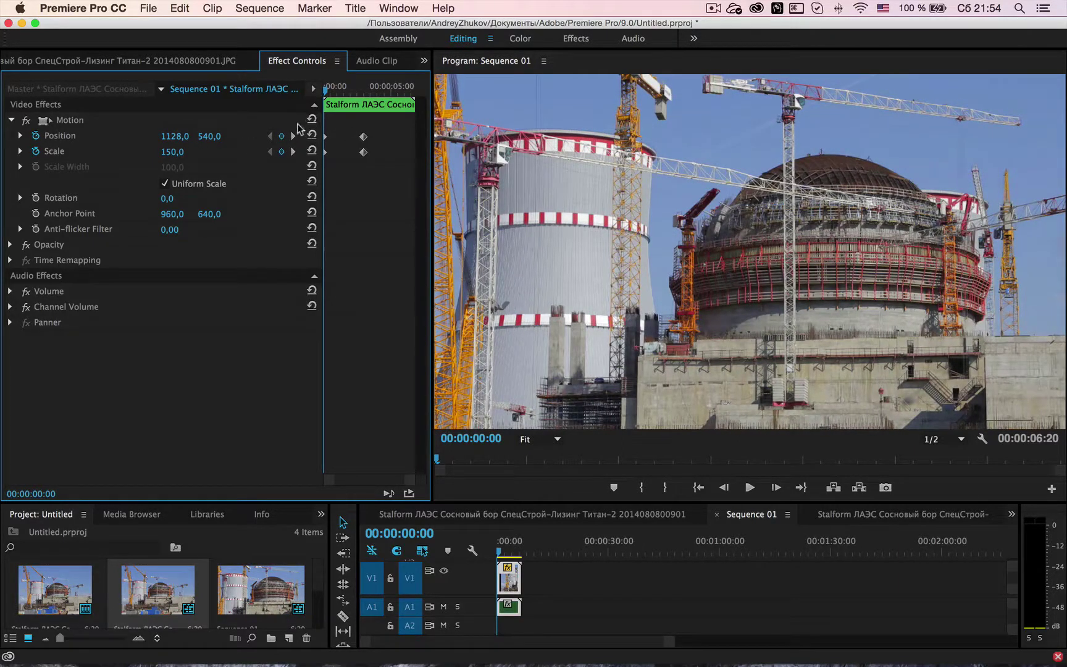
pyautogui.click(312, 136)
pyautogui.moveTo(209, 136); pyautogui.dragTo(161, 136)
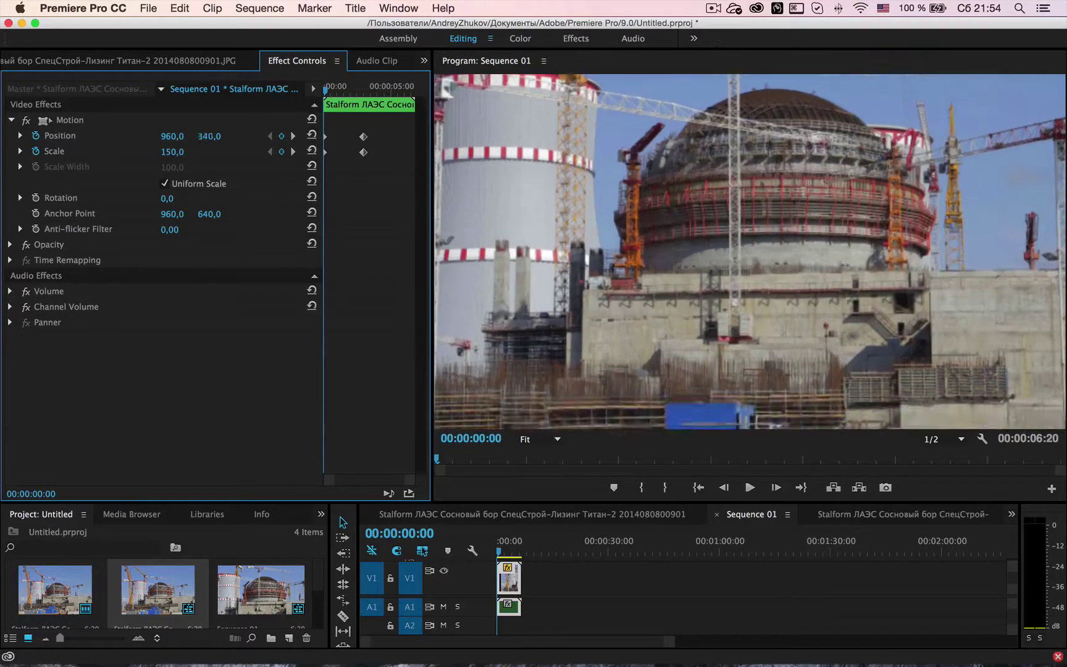
pyautogui.click(293, 136)
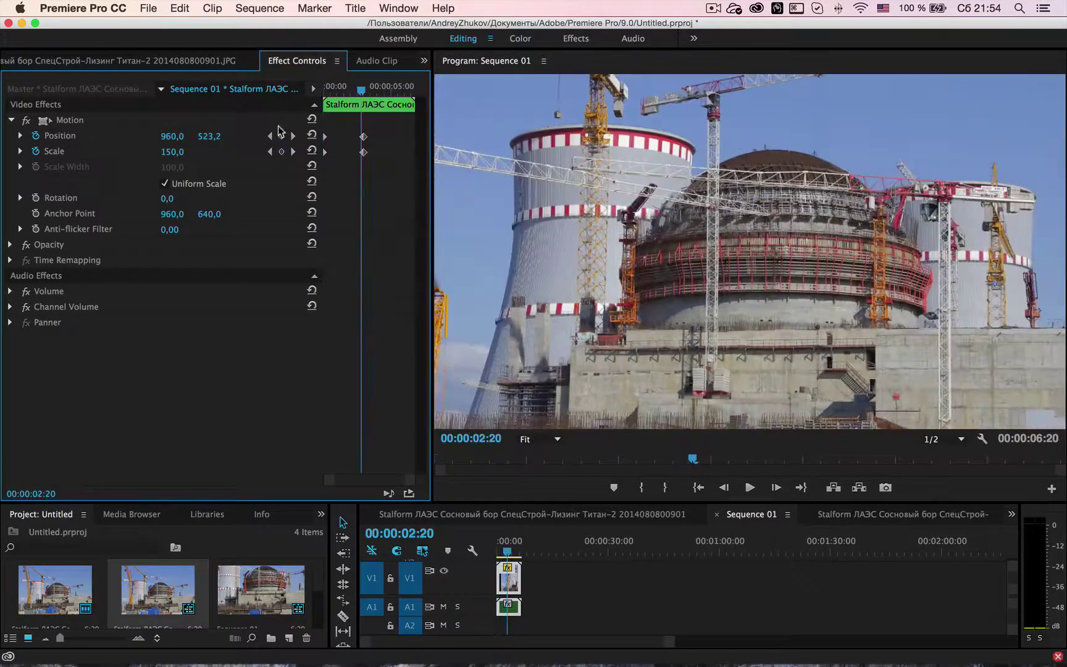
pyautogui.hotkey('shift', 'Right')
pyautogui.moveTo(210, 136); pyautogui.dragTo(284, 136)
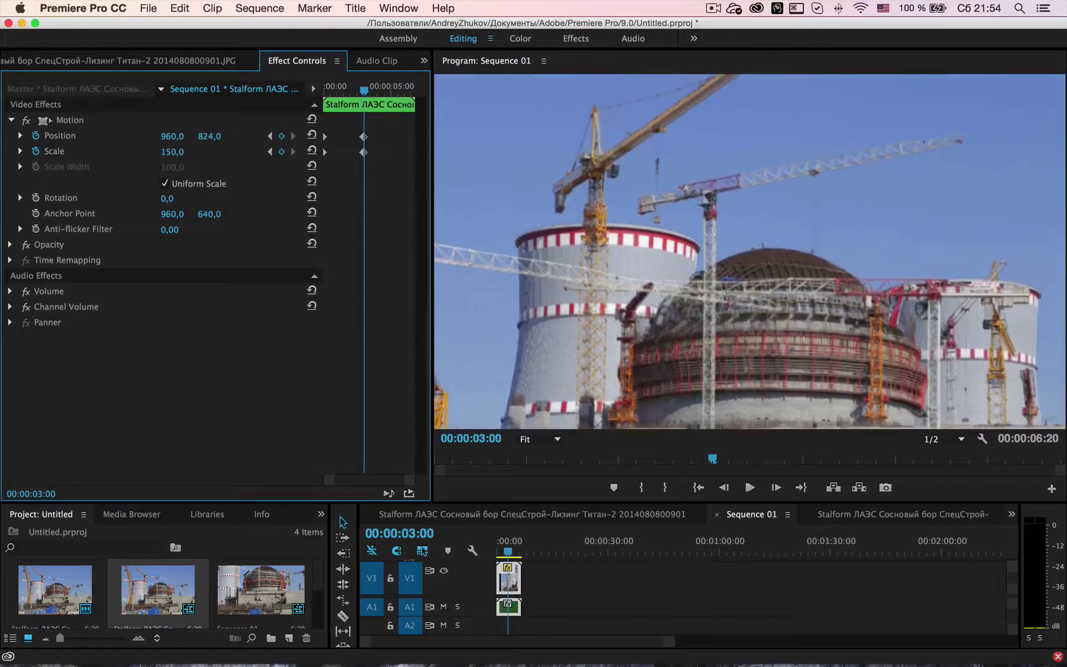
pyautogui.press('space')
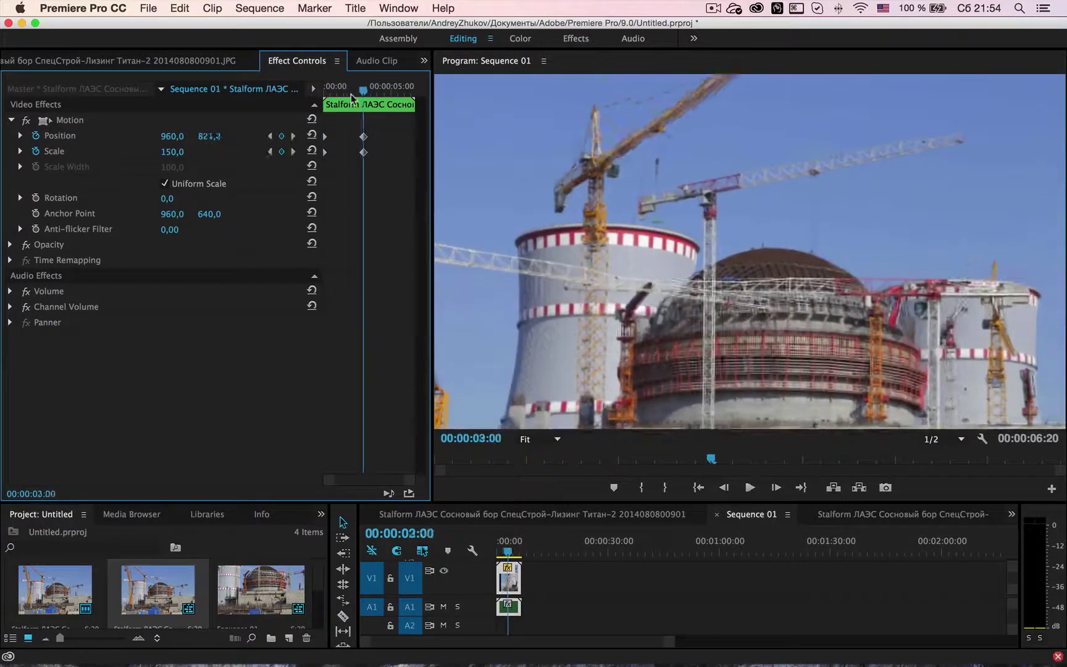
# Set the nested clip's Scale to 300 at the ending keyframe at 00:00:03:00
pyautogui.click(293, 136)
pyautogui.click(176, 152)
pyautogui.write('300')
pyautogui.press('Return')
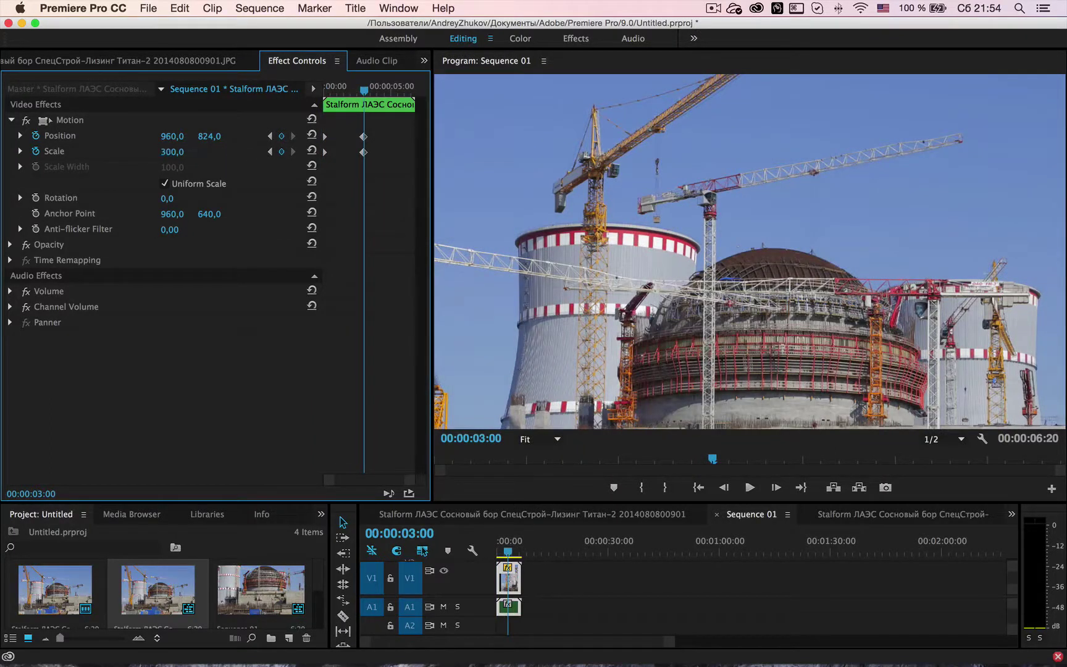
# Play Sequence 01 from the start to review the combined vertical pan and zoom-in
pyautogui.moveTo(364, 92); pyautogui.dragTo(266, 97)
pyautogui.press('space')
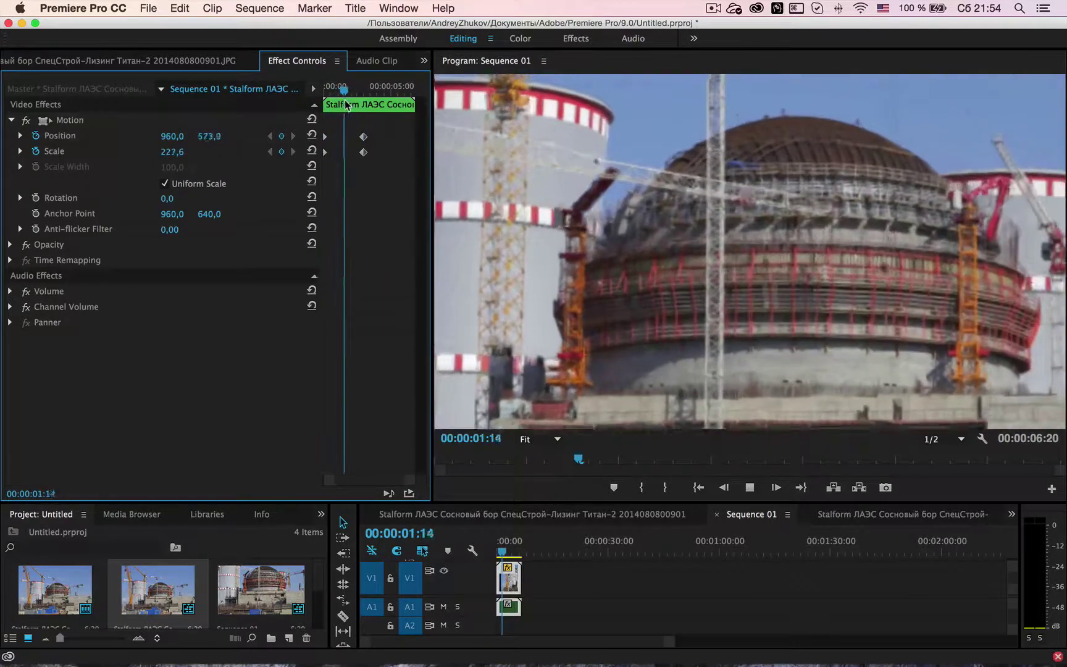
pyautogui.press('space')
pyautogui.press('Home')
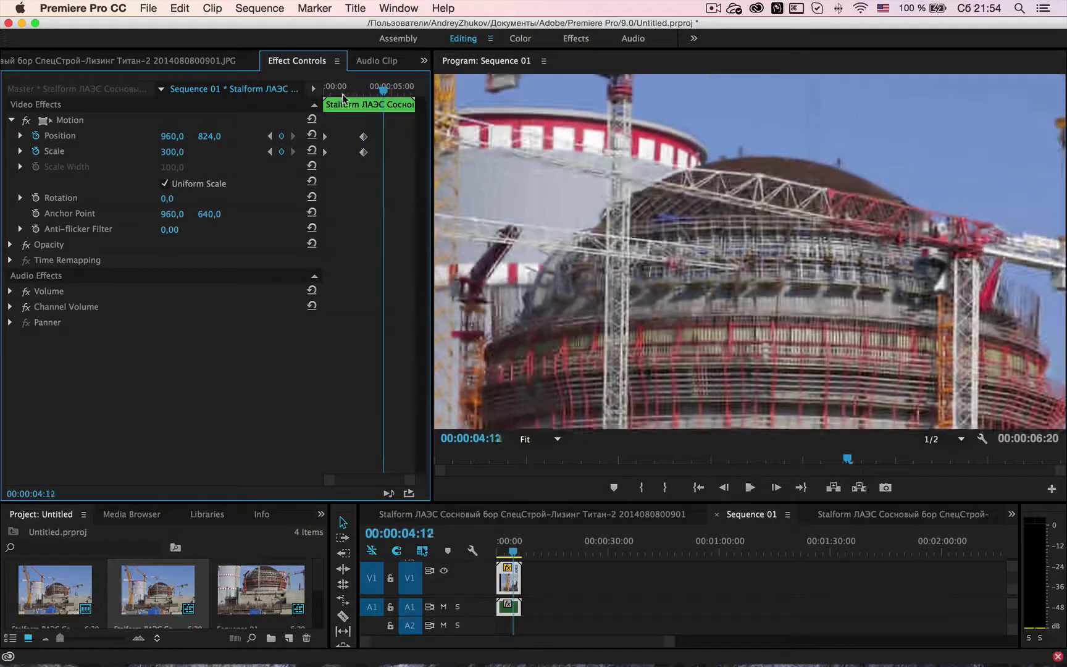
pyautogui.press('space')
# Set the nested clip's starting Position keyframe to 1353, 492 and play the diagonal pan with zoom
pyautogui.press('Home')
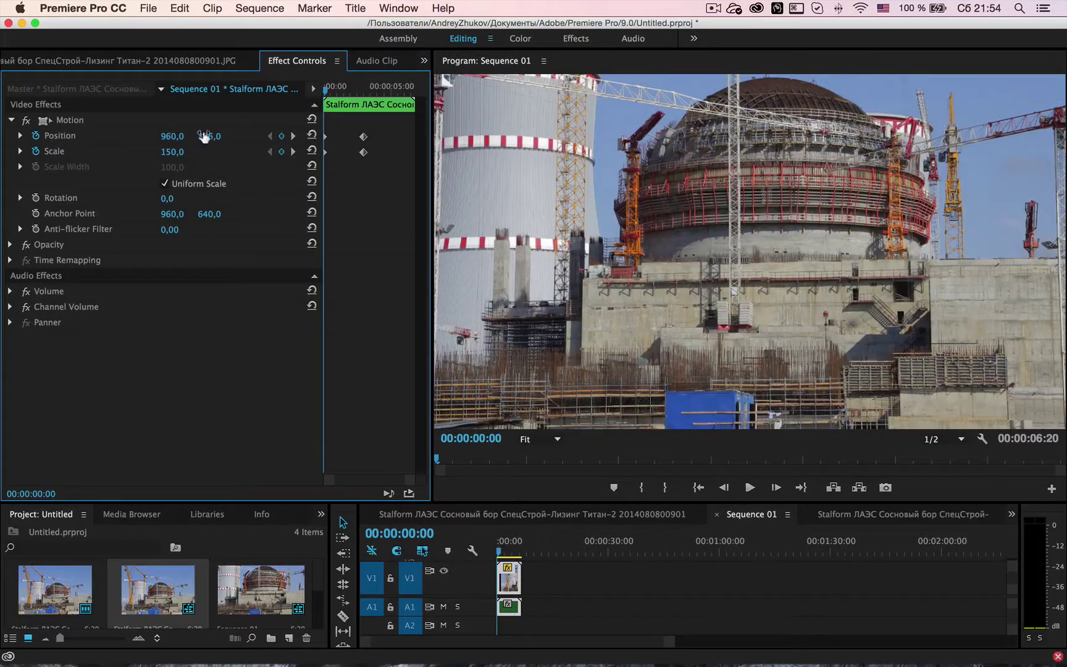
pyautogui.moveTo(174, 132); pyautogui.dragTo(208, 130)
pyautogui.press('space')
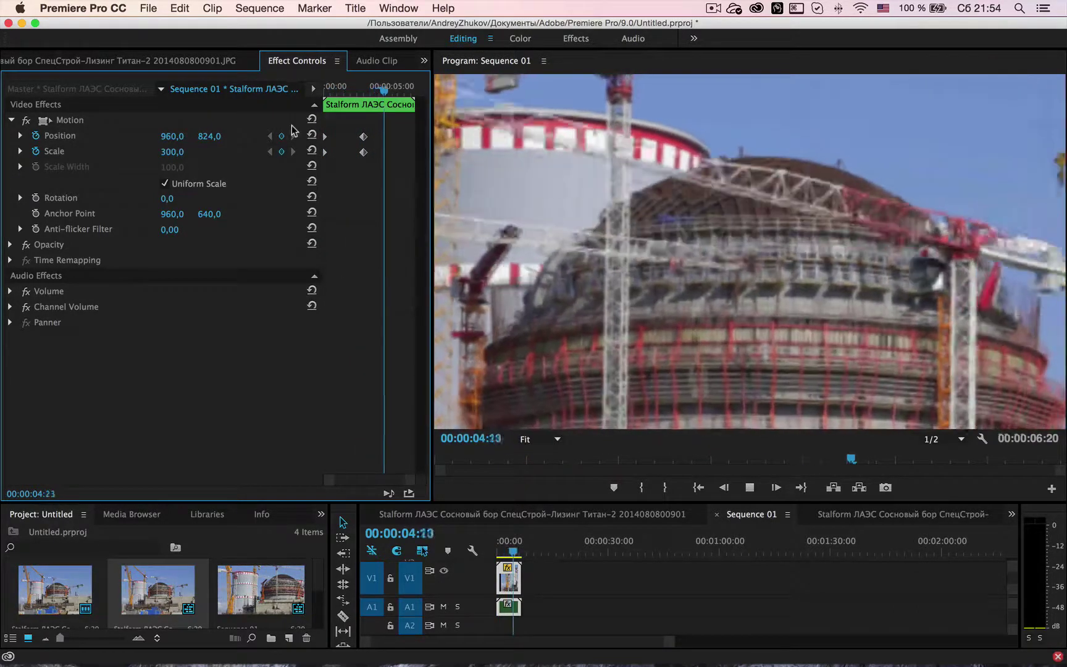
pyautogui.press('space')
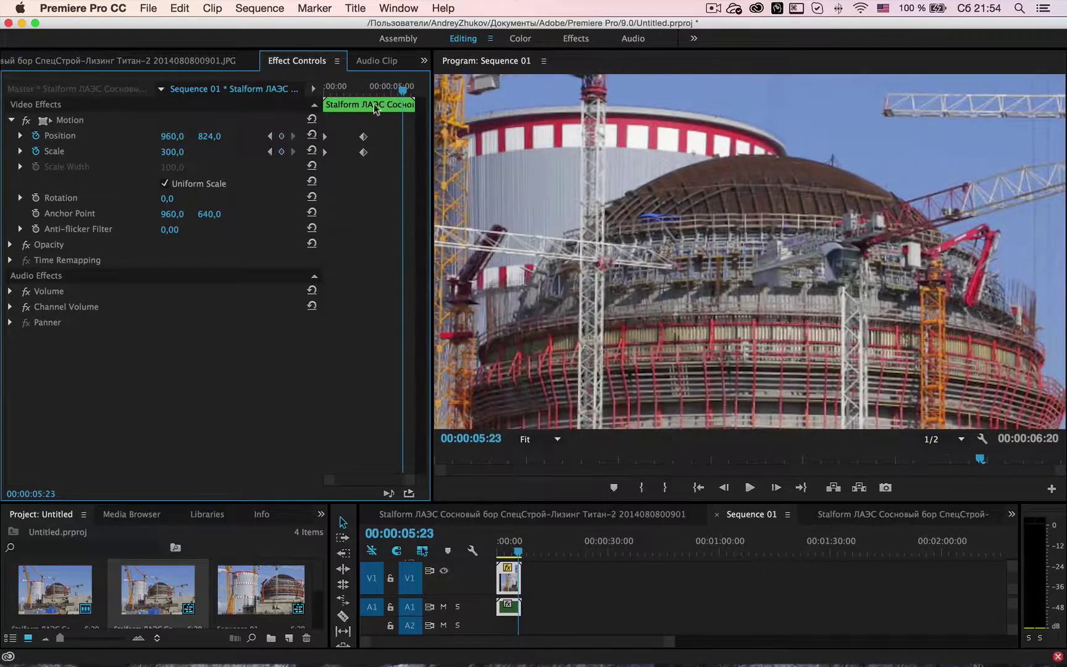
# Move the ending Position and Scale keyframes together to about the five-second mark and return to the sequence start
pyautogui.moveTo(379, 121); pyautogui.dragTo(342, 174)
pyautogui.moveTo(363, 136); pyautogui.dragTo(393, 136)
pyautogui.moveTo(389, 91); pyautogui.dragTo(270, 101)
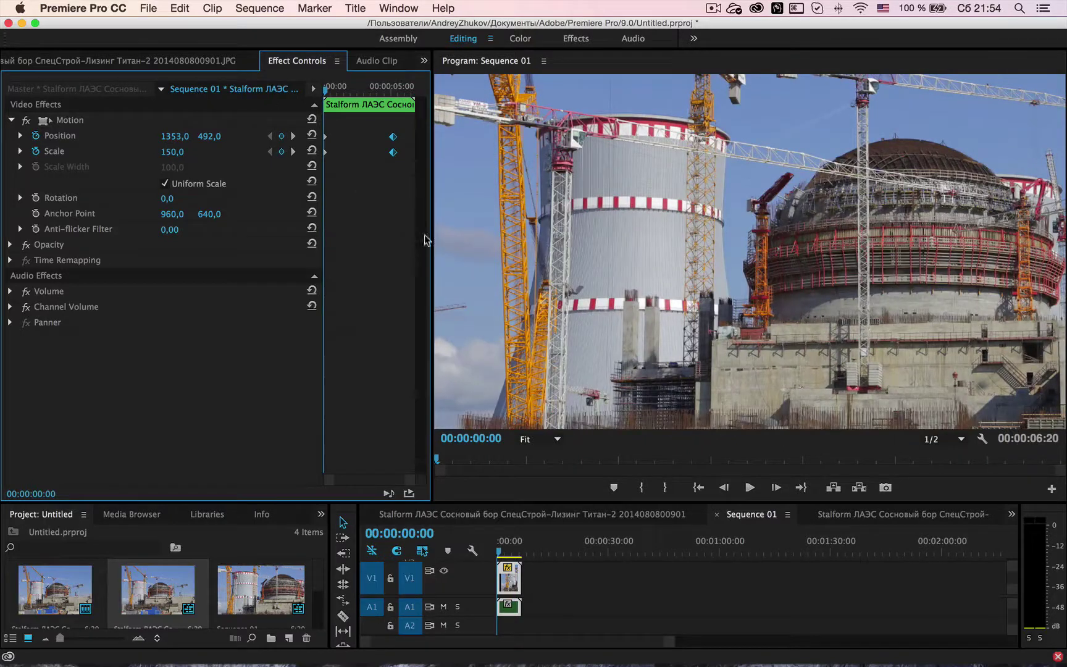
# Reset Motion at the starting keyframes to Position 960, 540 and Scale 100, briefly playing the slower zoom-in
pyautogui.click(311, 120)
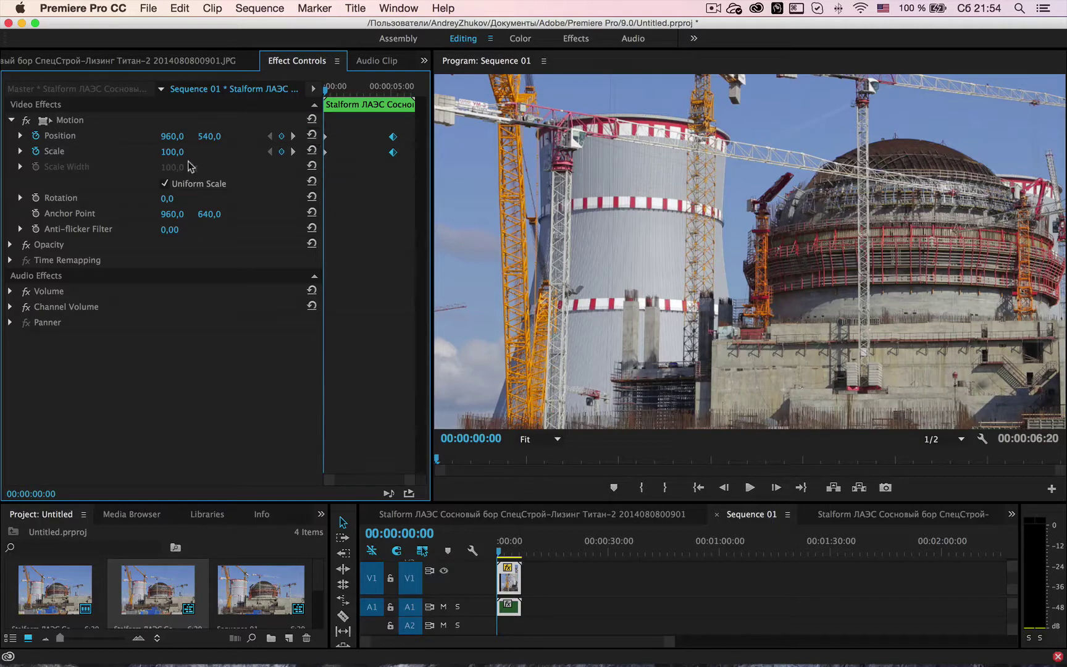
pyautogui.press('space')
pyautogui.press('space')
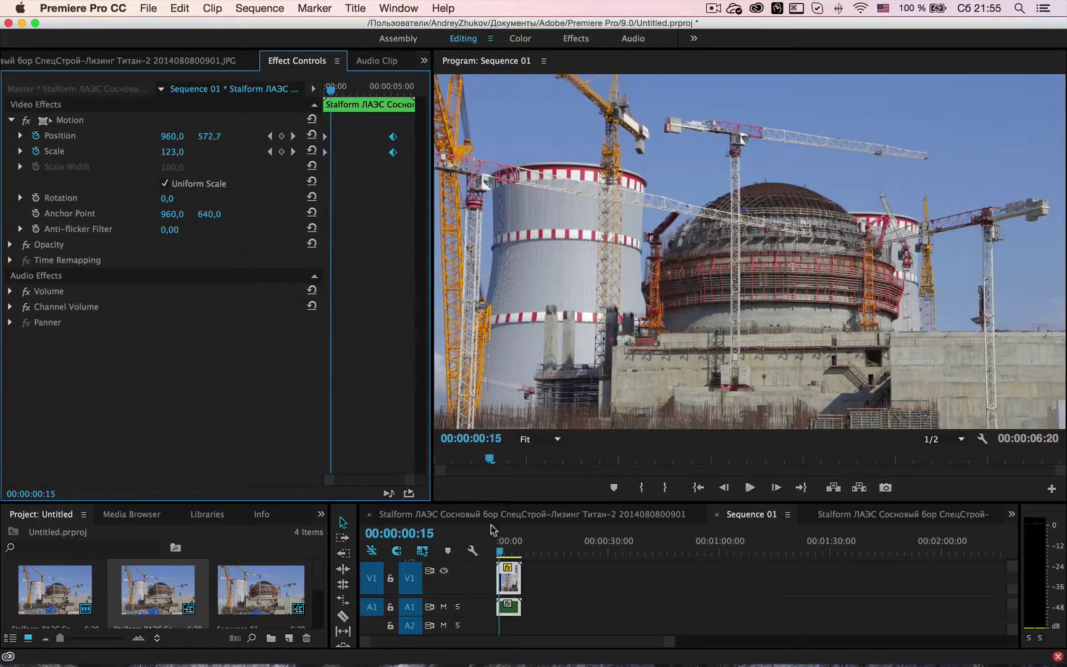
# Scrub and replay Sequence 01 from the start to examine the slower zoom-in up to the ending keyframes
pyautogui.click(503, 559)
pyautogui.moveTo(508, 554); pyautogui.dragTo(493, 553)
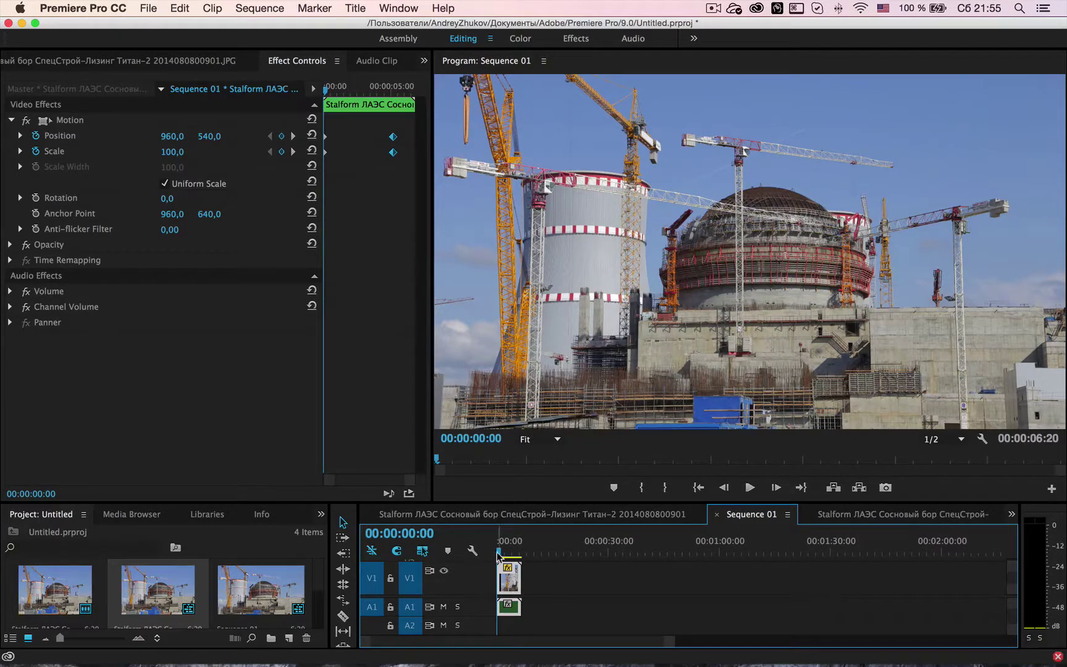
pyautogui.moveTo(498, 552); pyautogui.dragTo(501, 552)
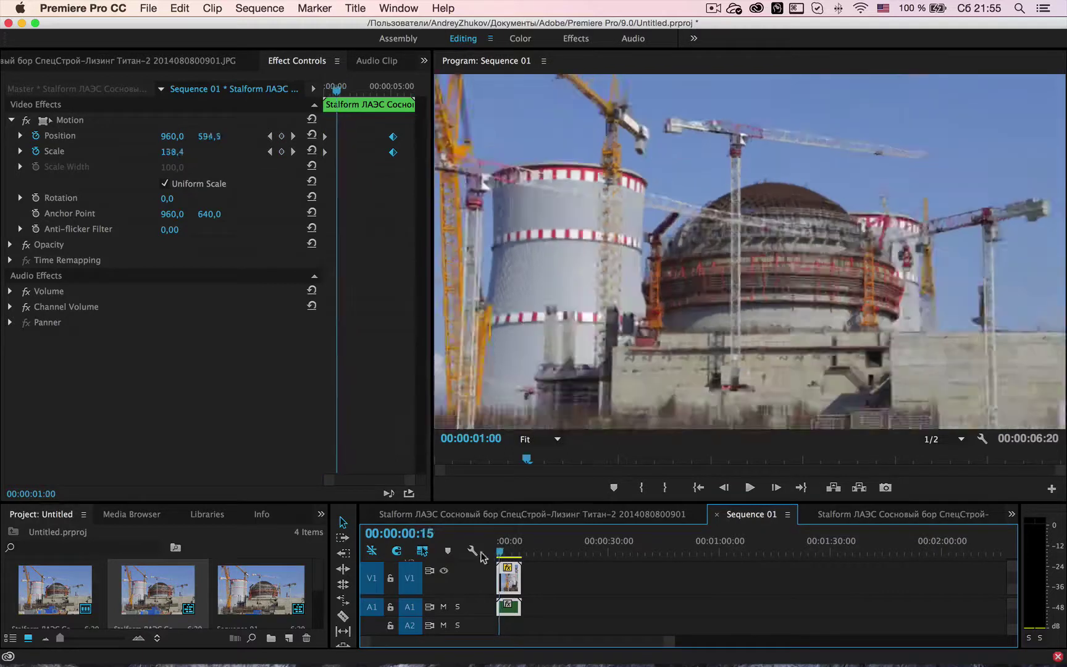
pyautogui.press('space')
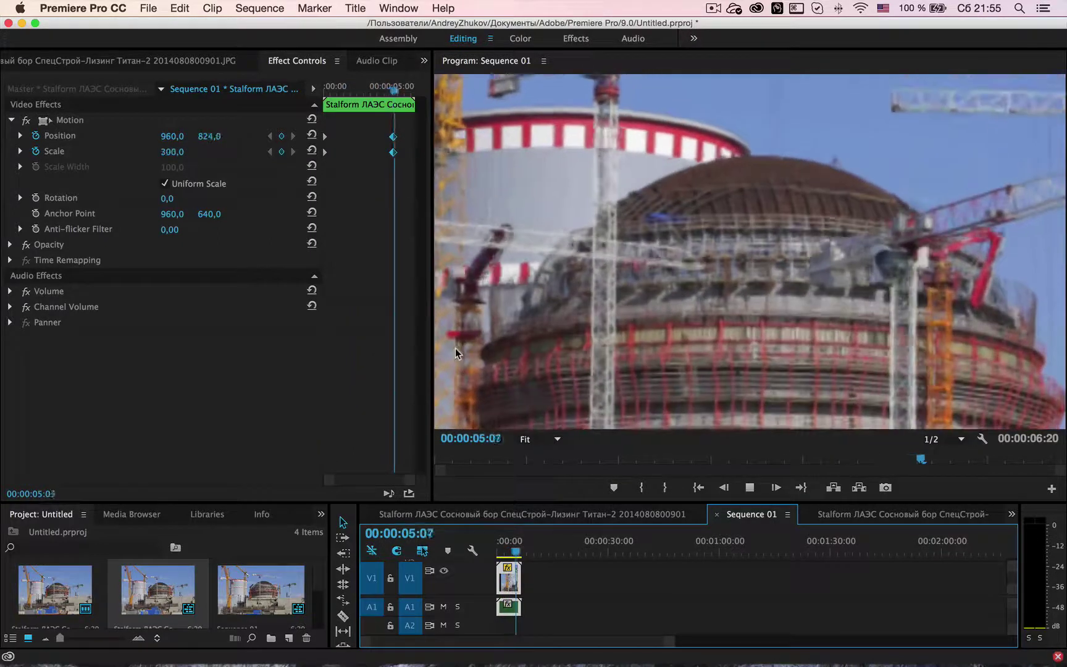
pyautogui.press('space')
pyautogui.click(265, 97)
pyautogui.press('Home')
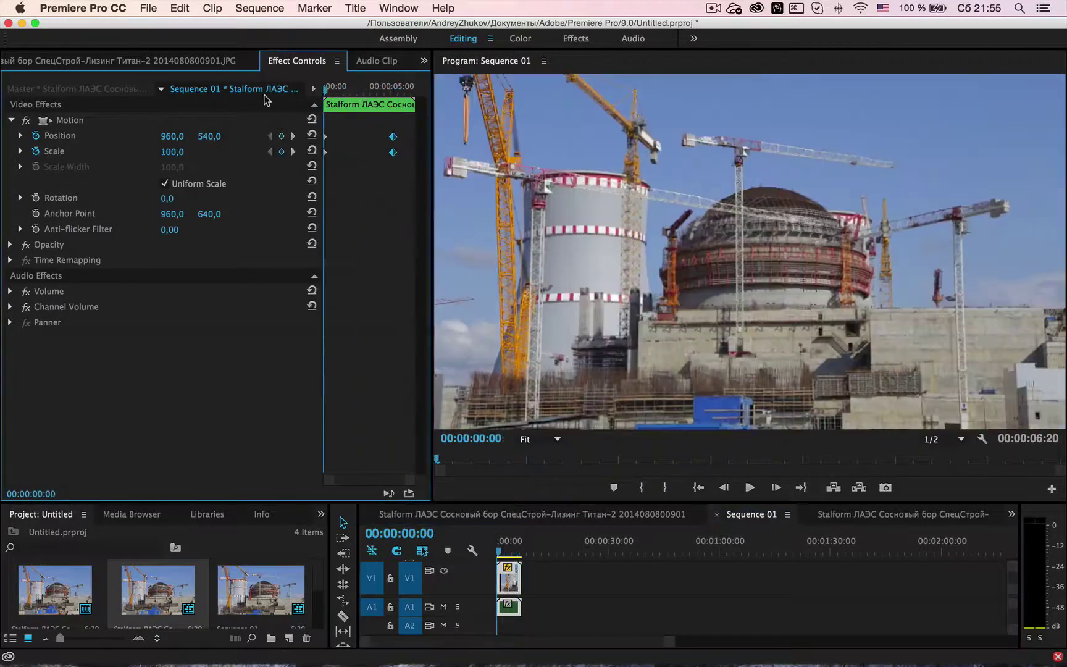
pyautogui.press('space')
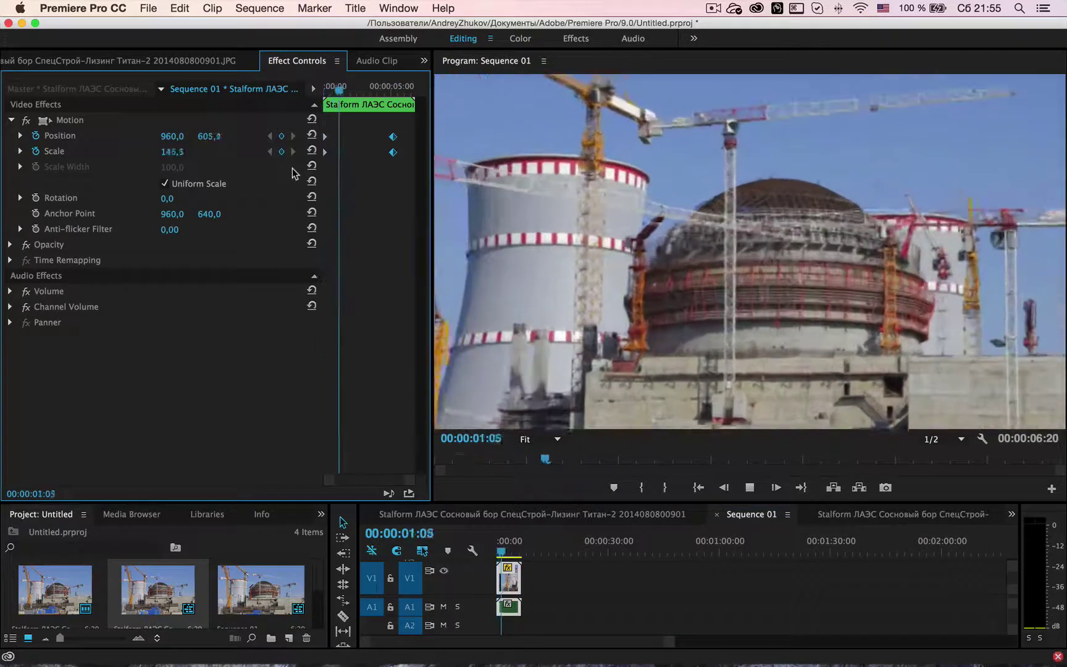
pyautogui.press('space')
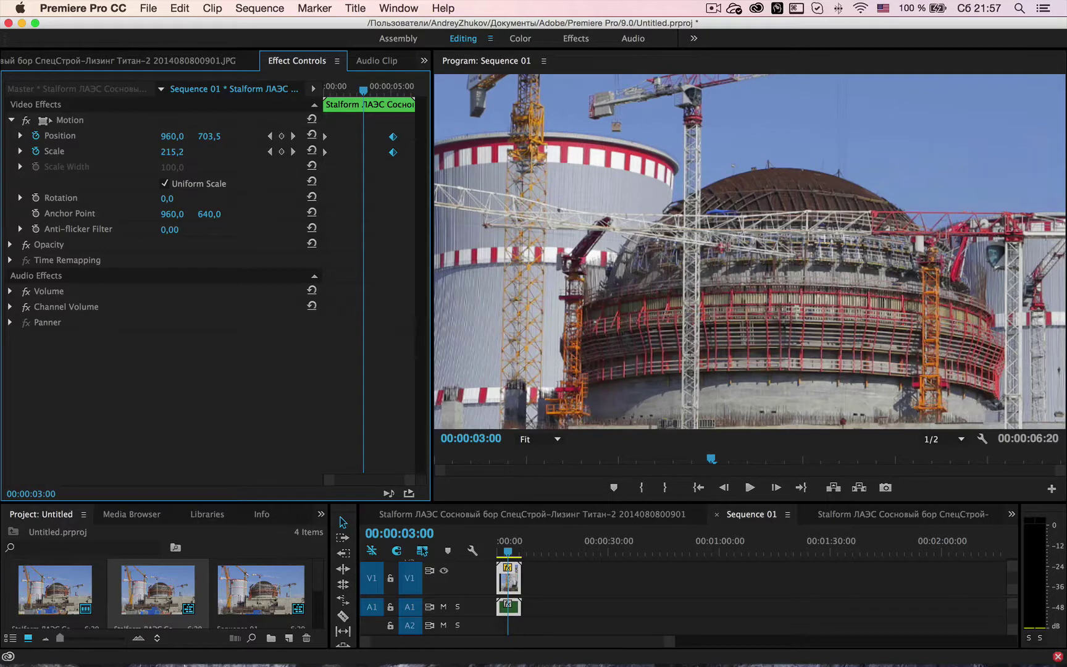
# Switch to Safari, open the Google+ Hangouts page and toggle screen sharing for the broadcast
pyautogui.moveTo(508, 648)
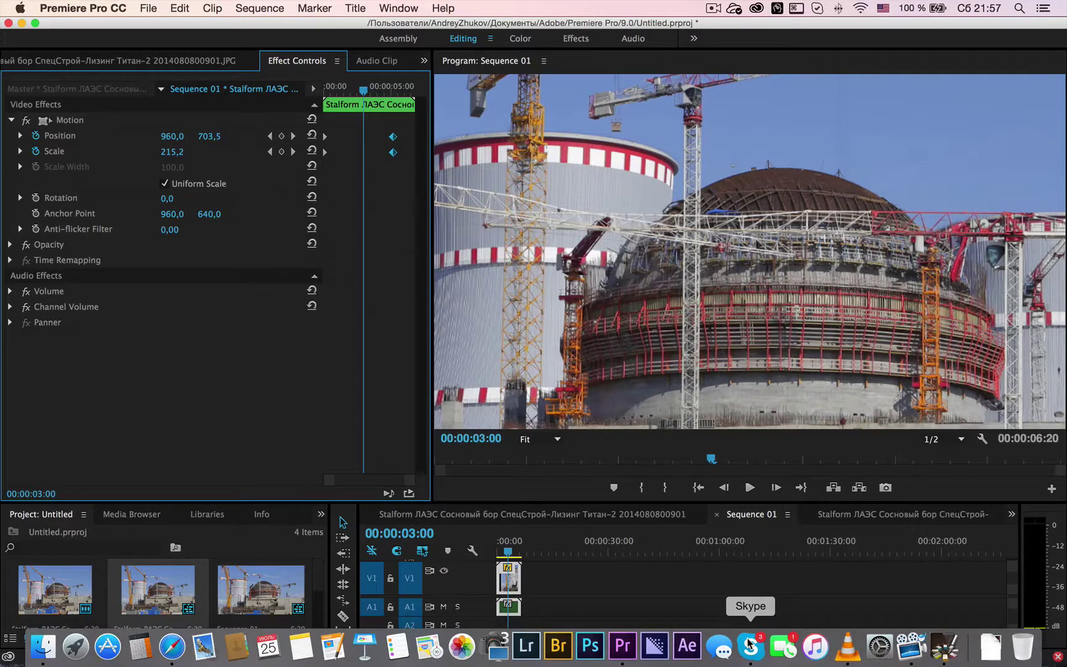
pyautogui.click(172, 647)
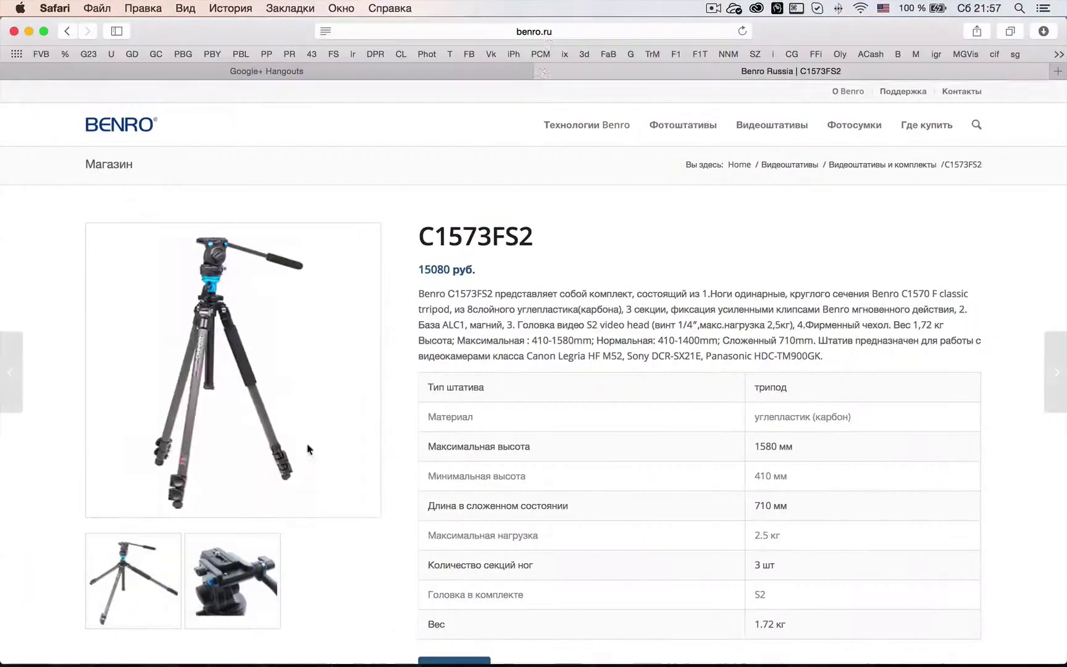
pyautogui.click(542, 71)
pyautogui.click(19, 173)
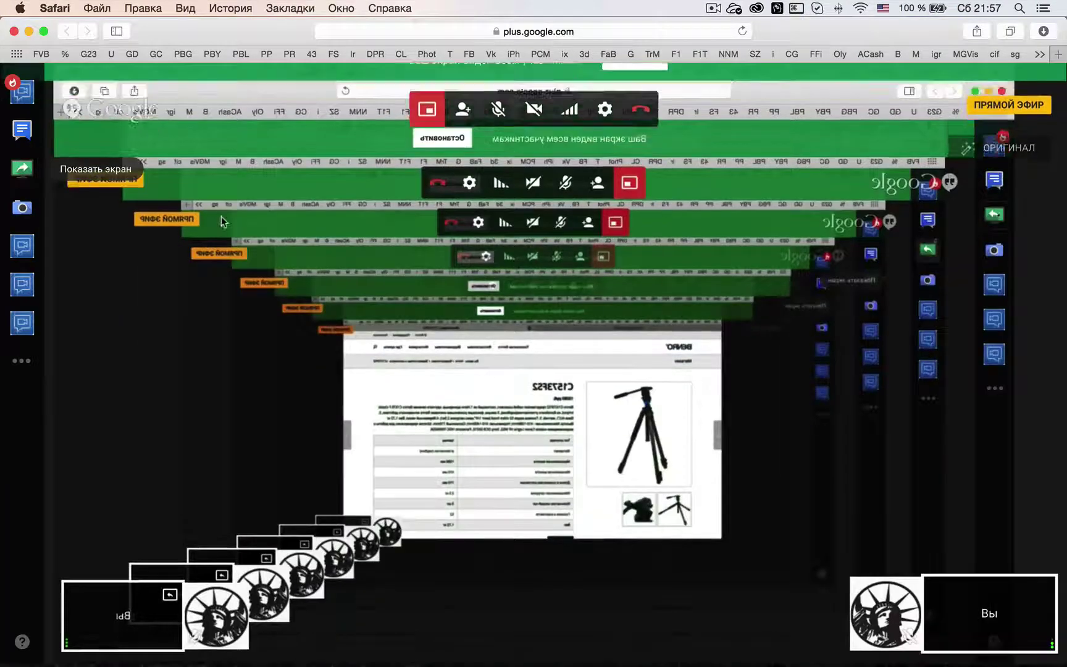